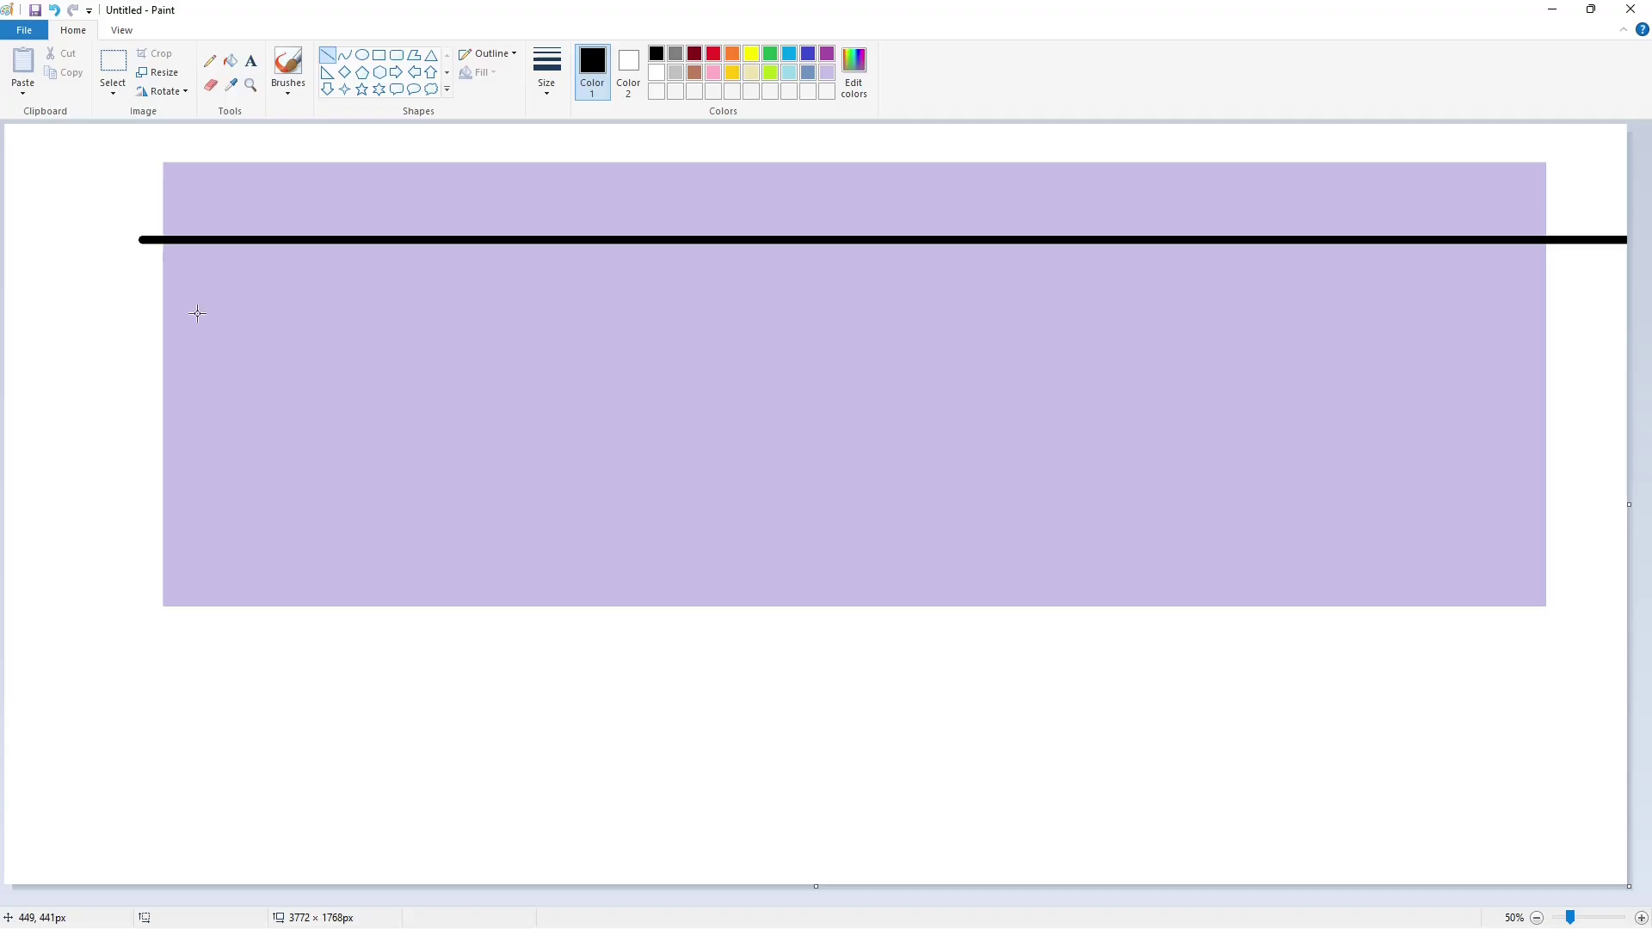
# Add two more thick black horizontal lines across the upper half of the lavender rectangle, spaced below the first line.
pyautogui.moveTo(144, 300); pyautogui.dragTo(1647, 299)
pyautogui.moveTo(950, 297); pyautogui.dragTo(970, 307)
pyautogui.click(957, 358)
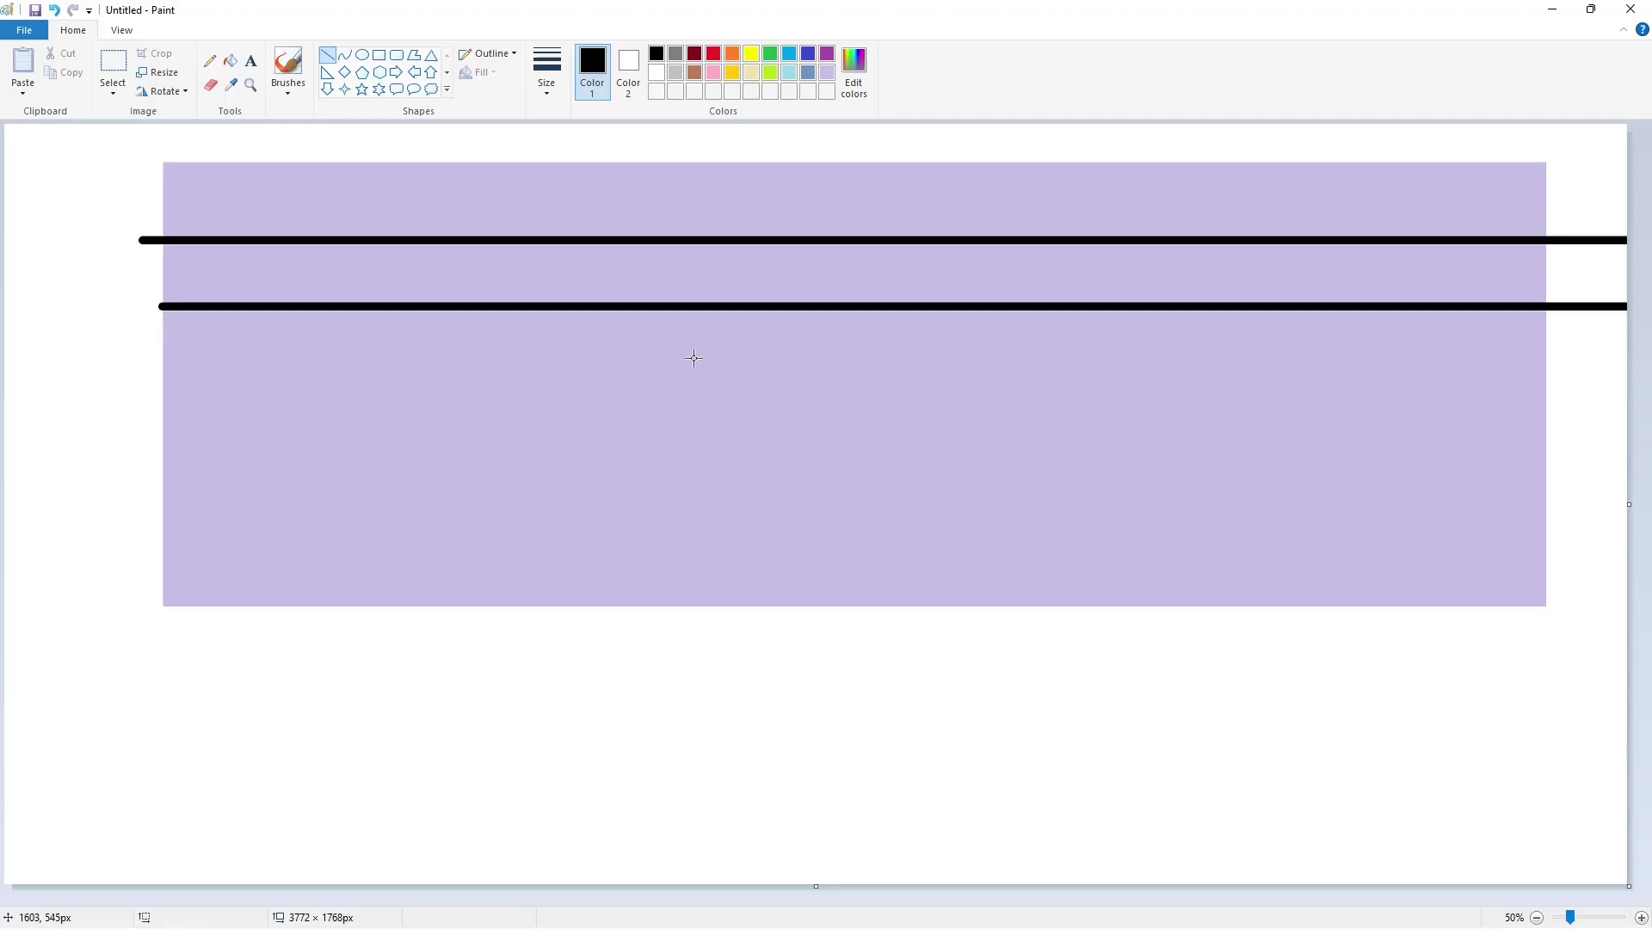
pyautogui.moveTo(153, 359); pyautogui.dragTo(1647, 362)
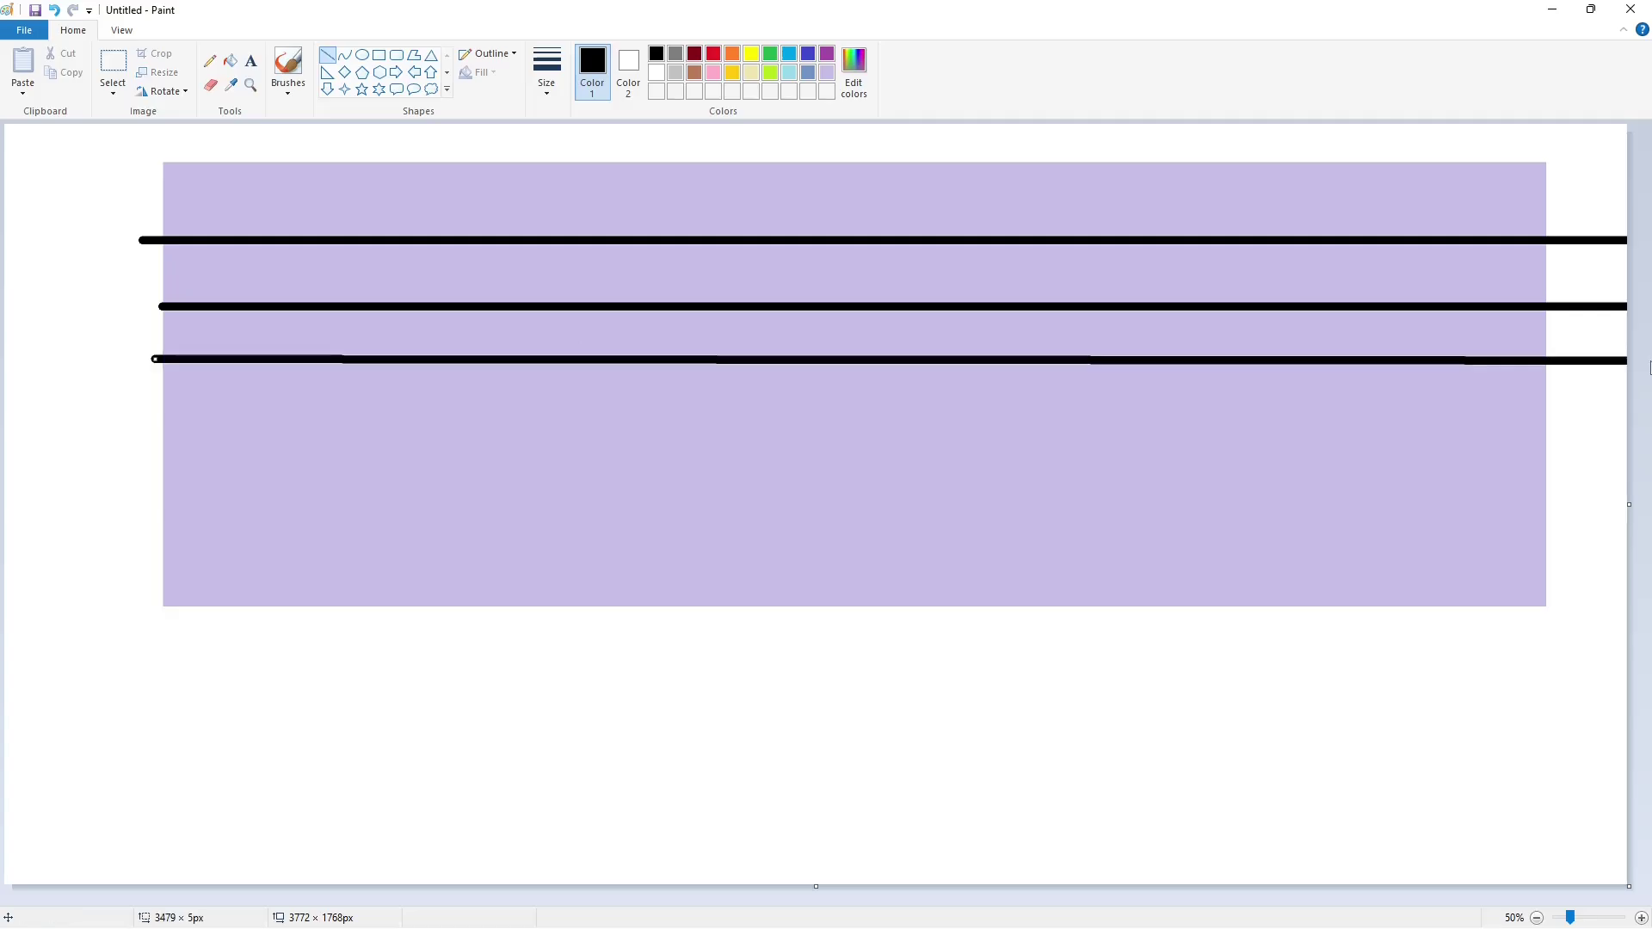
pyautogui.moveTo(914, 359)
pyautogui.mouseDown()
pyautogui.moveTo(878, 383)
pyautogui.moveTo(911, 361)
pyautogui.mouseUp()
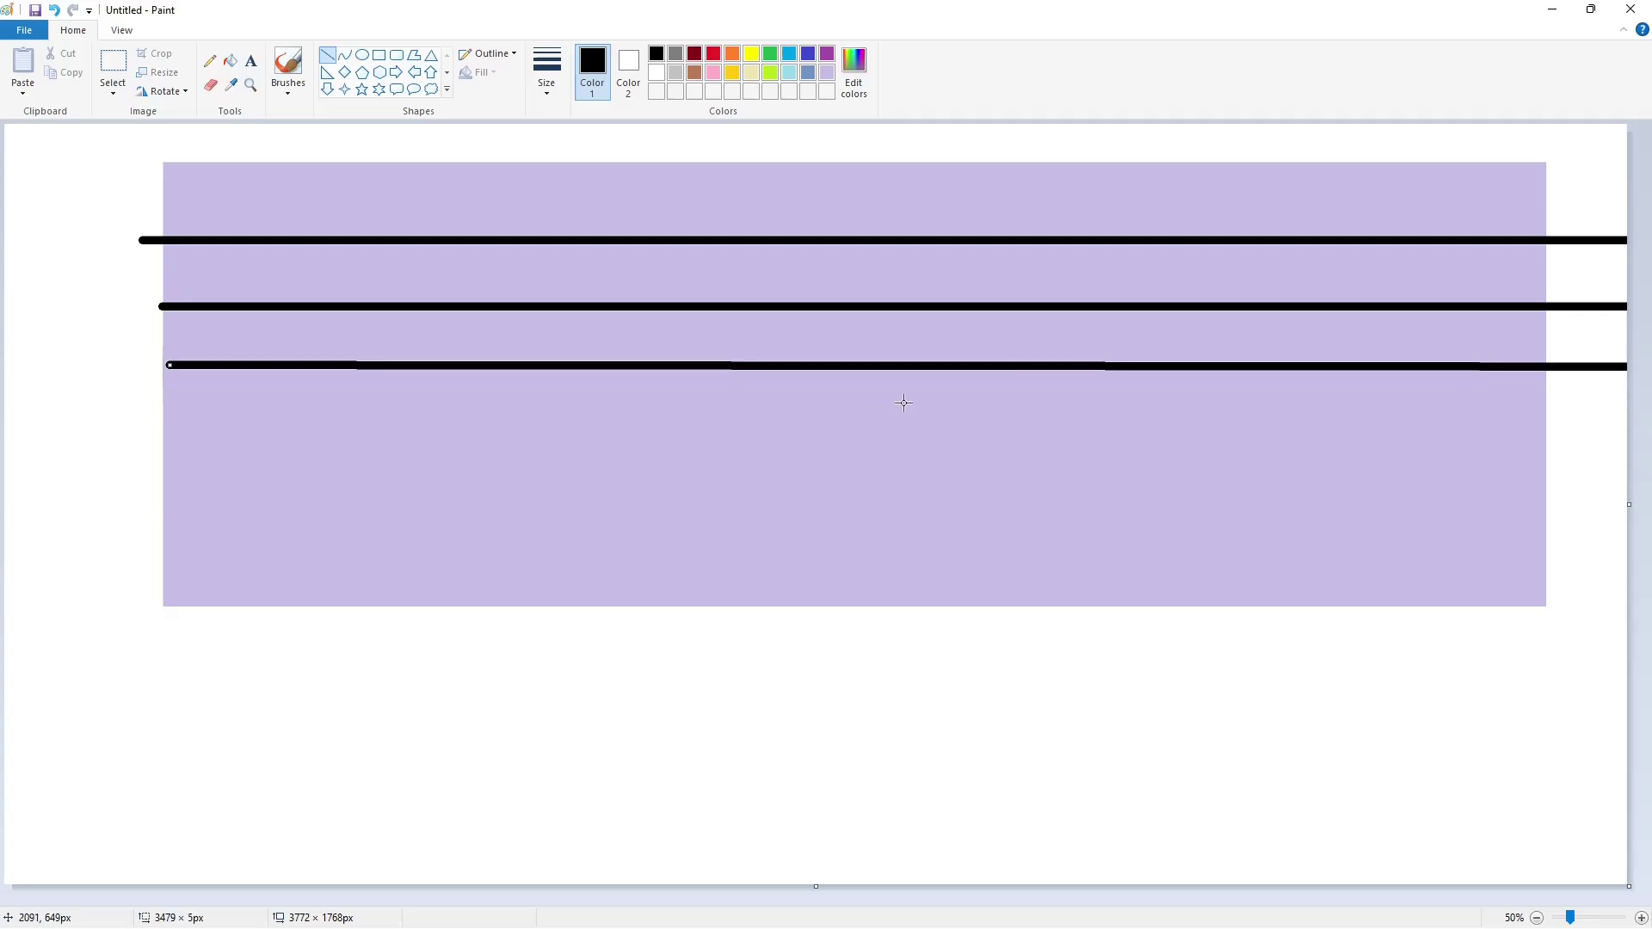
pyautogui.click(905, 404)
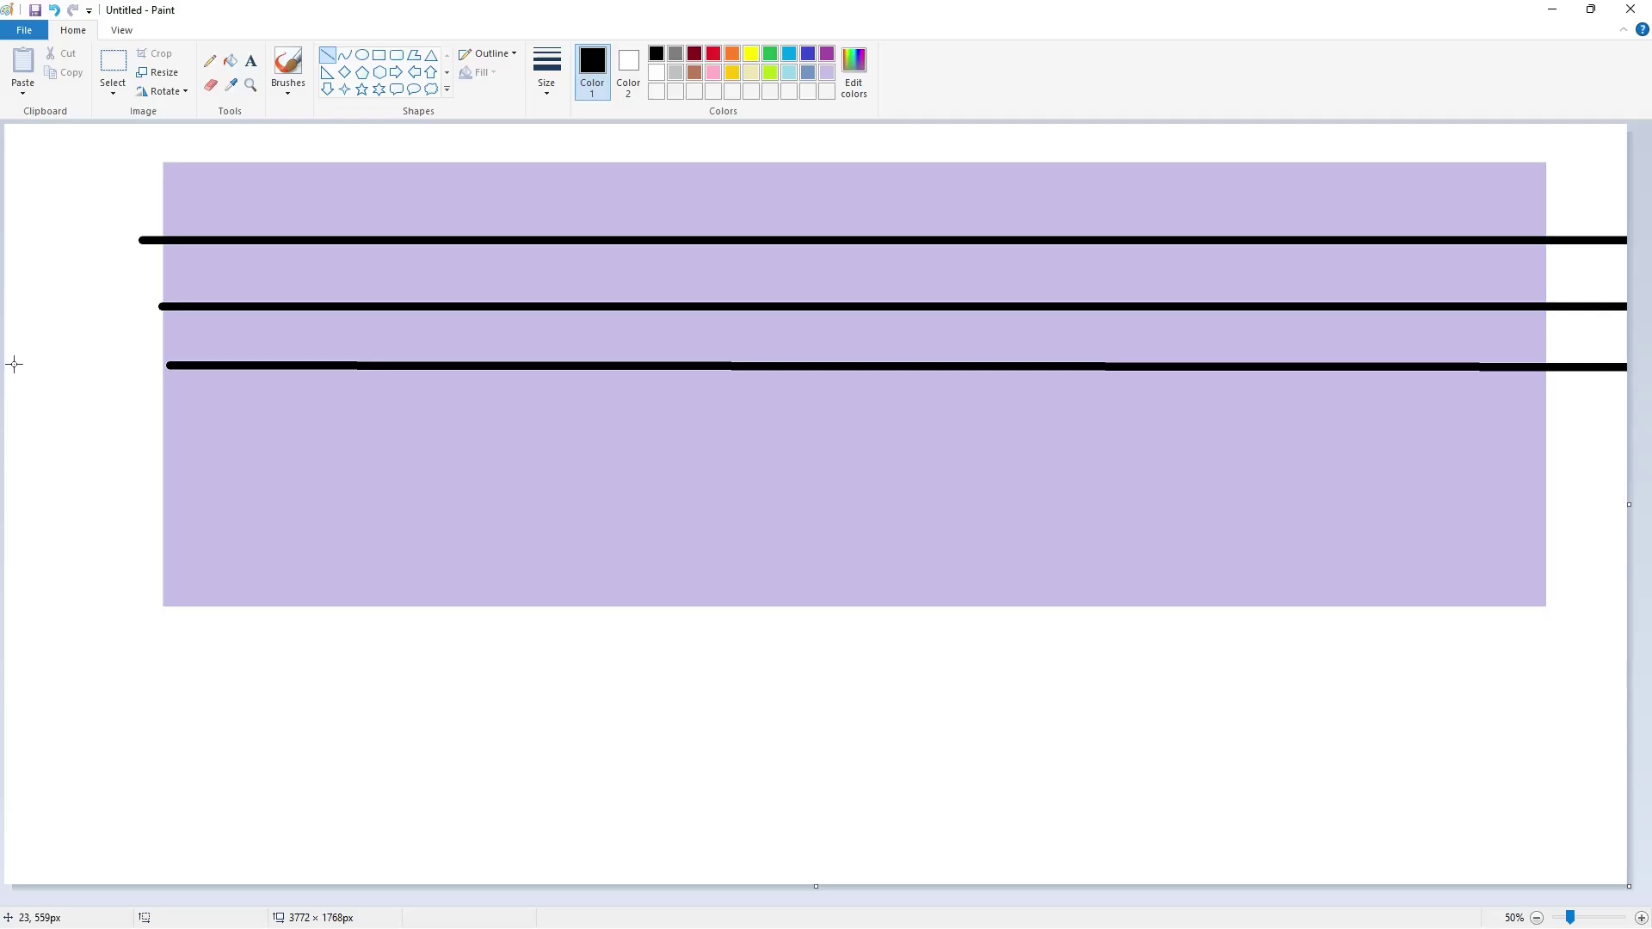
pyautogui.moveTo(157, 384); pyautogui.dragTo(1647, 383)
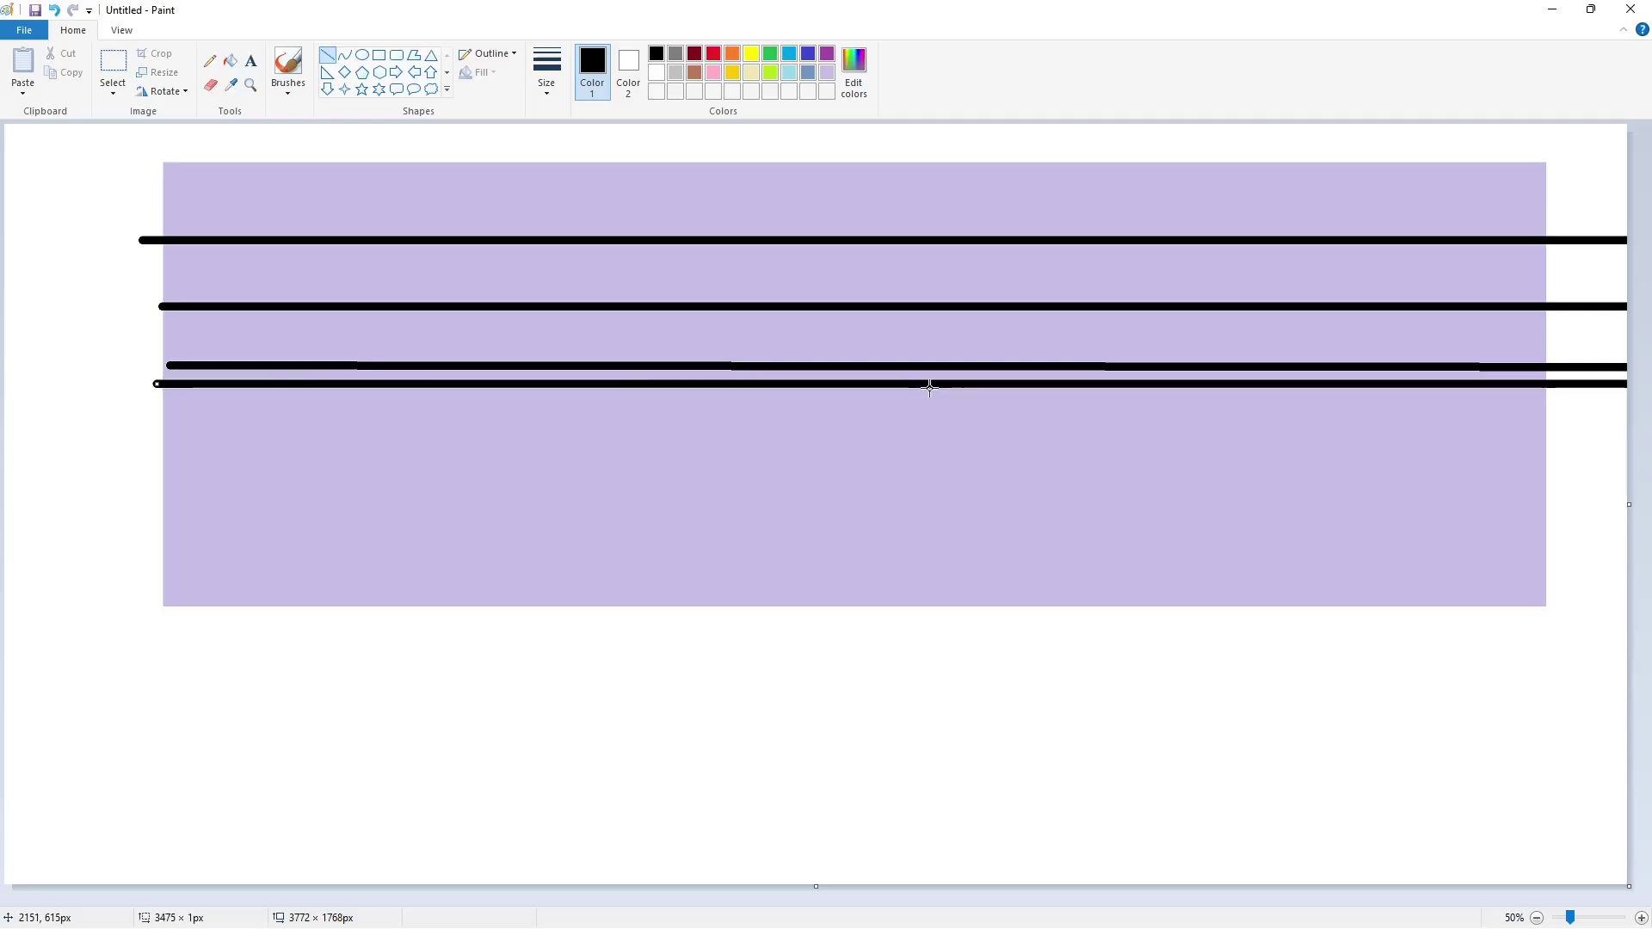
pyautogui.hotkey('ctrl', 'z')
# Fill the three thick black horizontal lines with white.
pyautogui.click(229, 60)
pyautogui.click(656, 72)
pyautogui.click(668, 240)
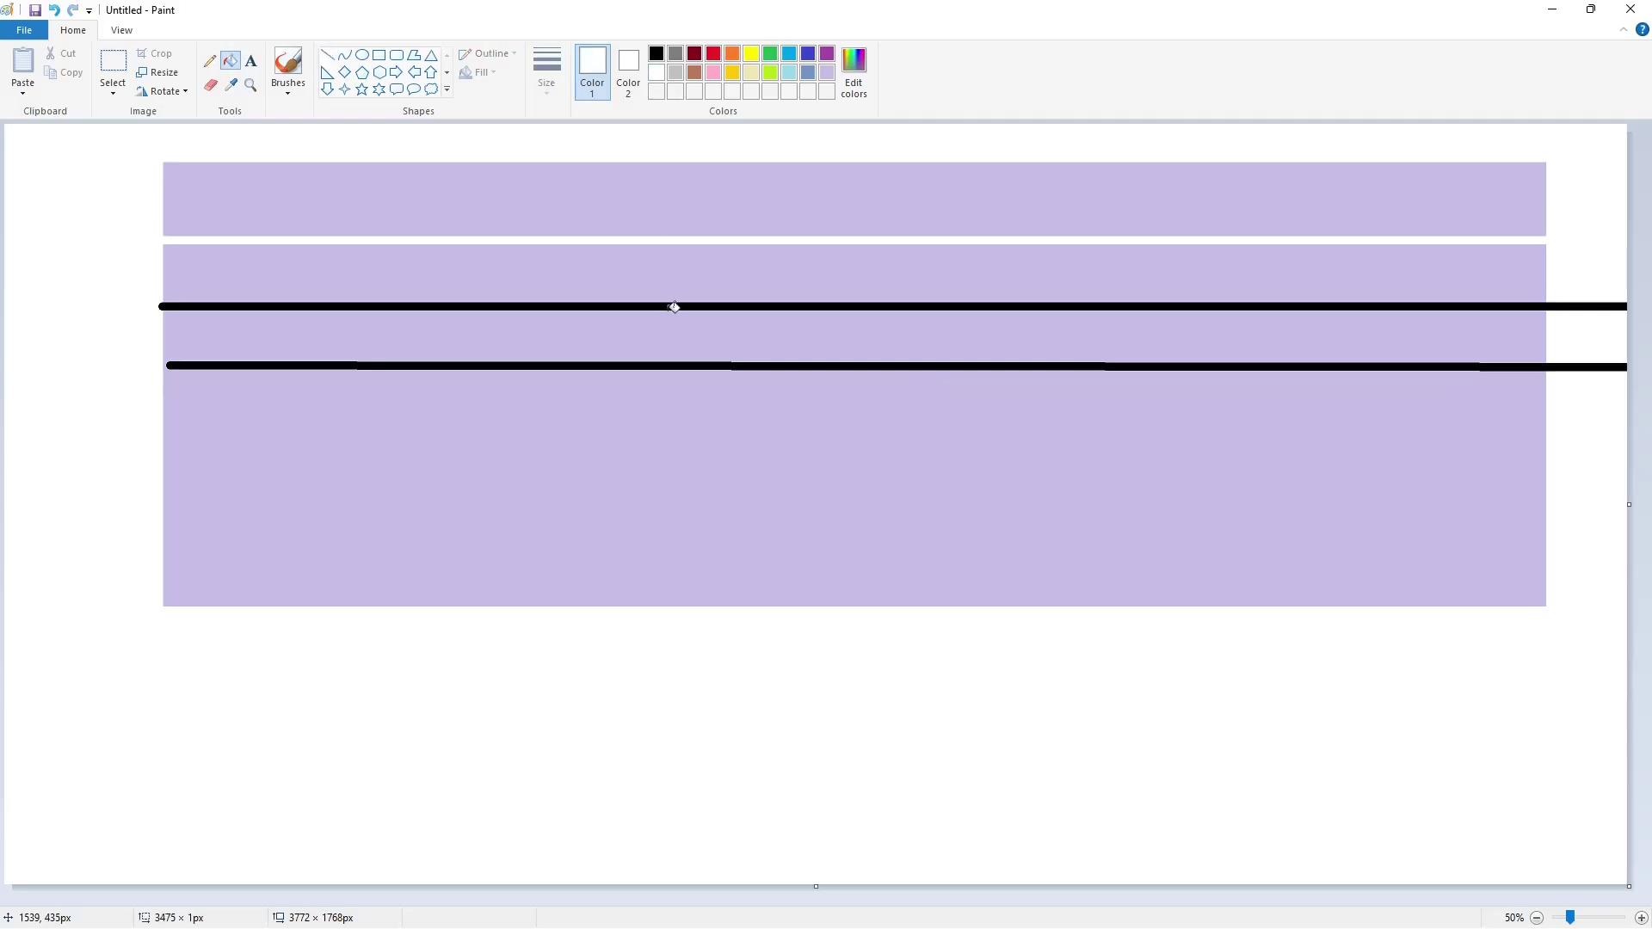
pyautogui.click(670, 307)
pyautogui.click(672, 366)
# Draw the sides of a narrow pointed roof with thin black lines in the middle of the uppermost lavender band.
pyautogui.click(327, 55)
pyautogui.click(560, 89)
pyautogui.click(569, 220)
pyautogui.click(657, 53)
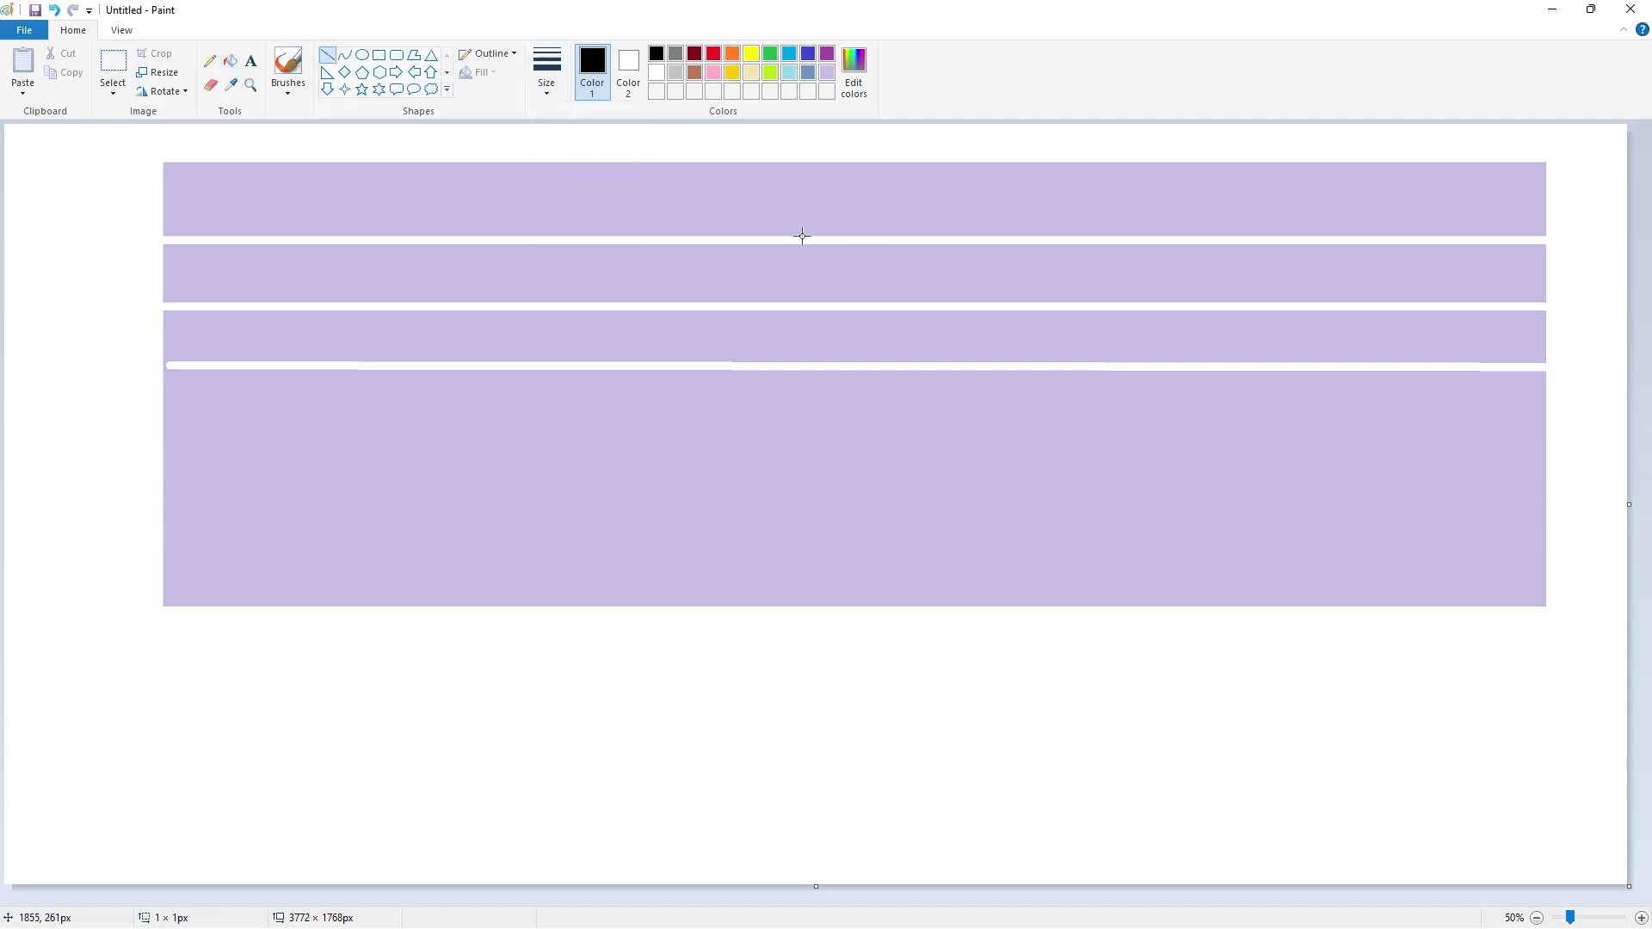
pyautogui.moveTo(802, 236)
pyautogui.mouseDown()
pyautogui.moveTo(841, 146)
pyautogui.moveTo(874, 239)
pyautogui.mouseUp()
# Fill the uppermost band around the pointed roof with white and the roof triangle itself with black.
pyautogui.click(230, 60)
pyautogui.click(1000, 193)
pyautogui.click(657, 73)
pyautogui.click(693, 177)
pyautogui.click(656, 53)
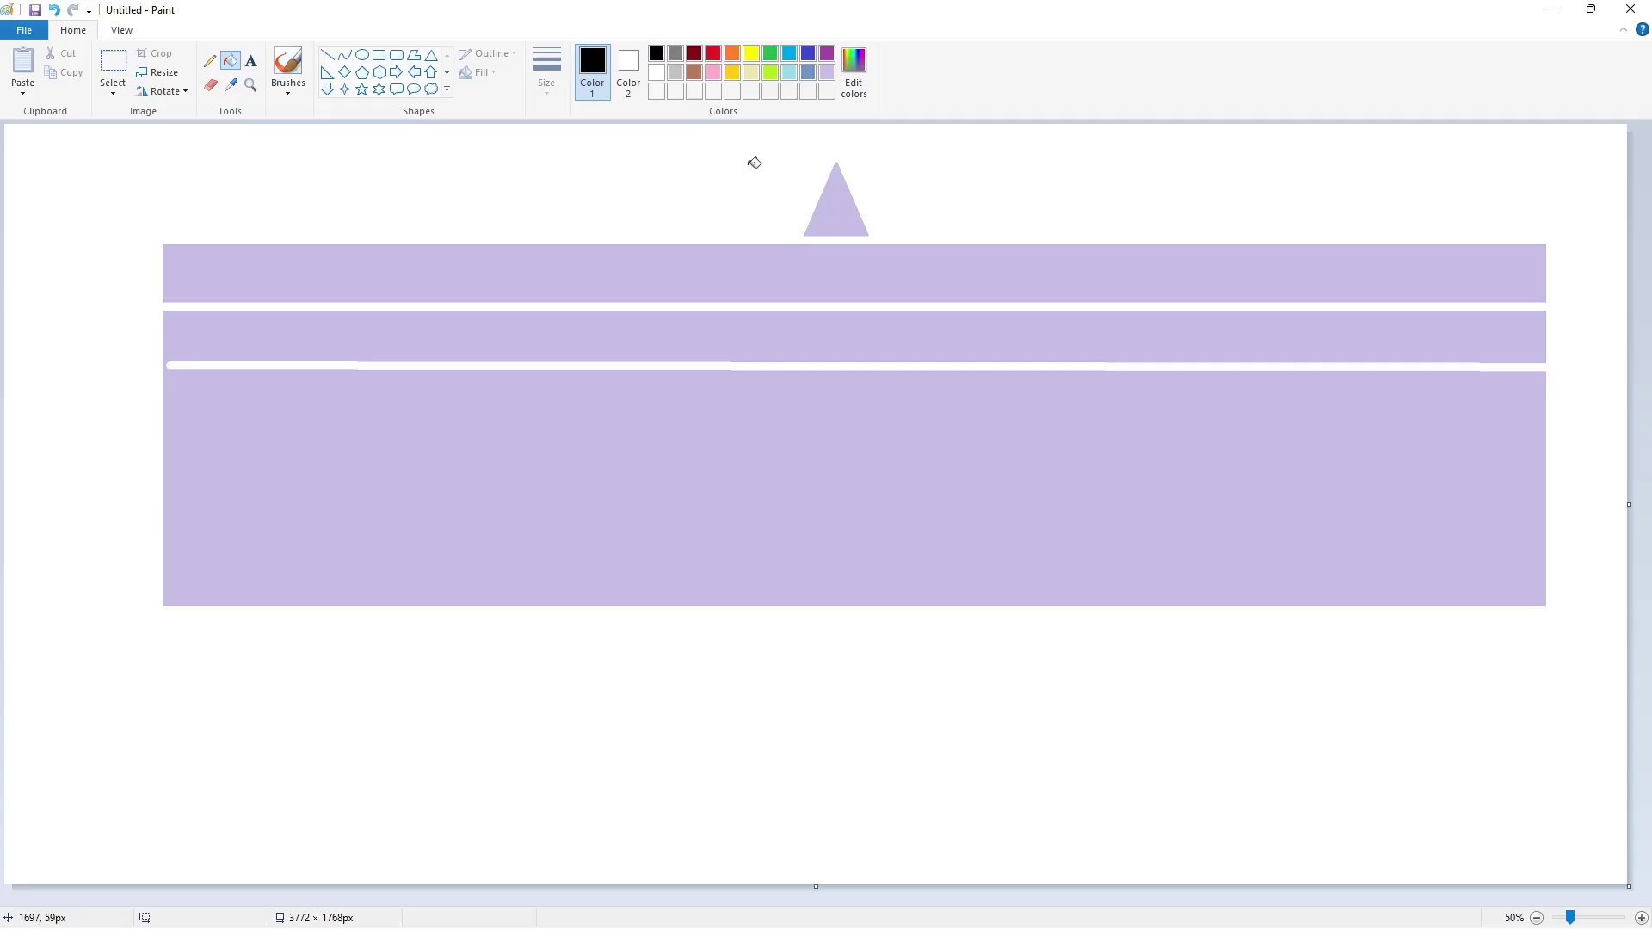
pyautogui.click(836, 207)
# Draw two vertical tower sides in the second band beneath the roof, with a small flat-topped curved bracket on the left side.
pyautogui.click(327, 55)
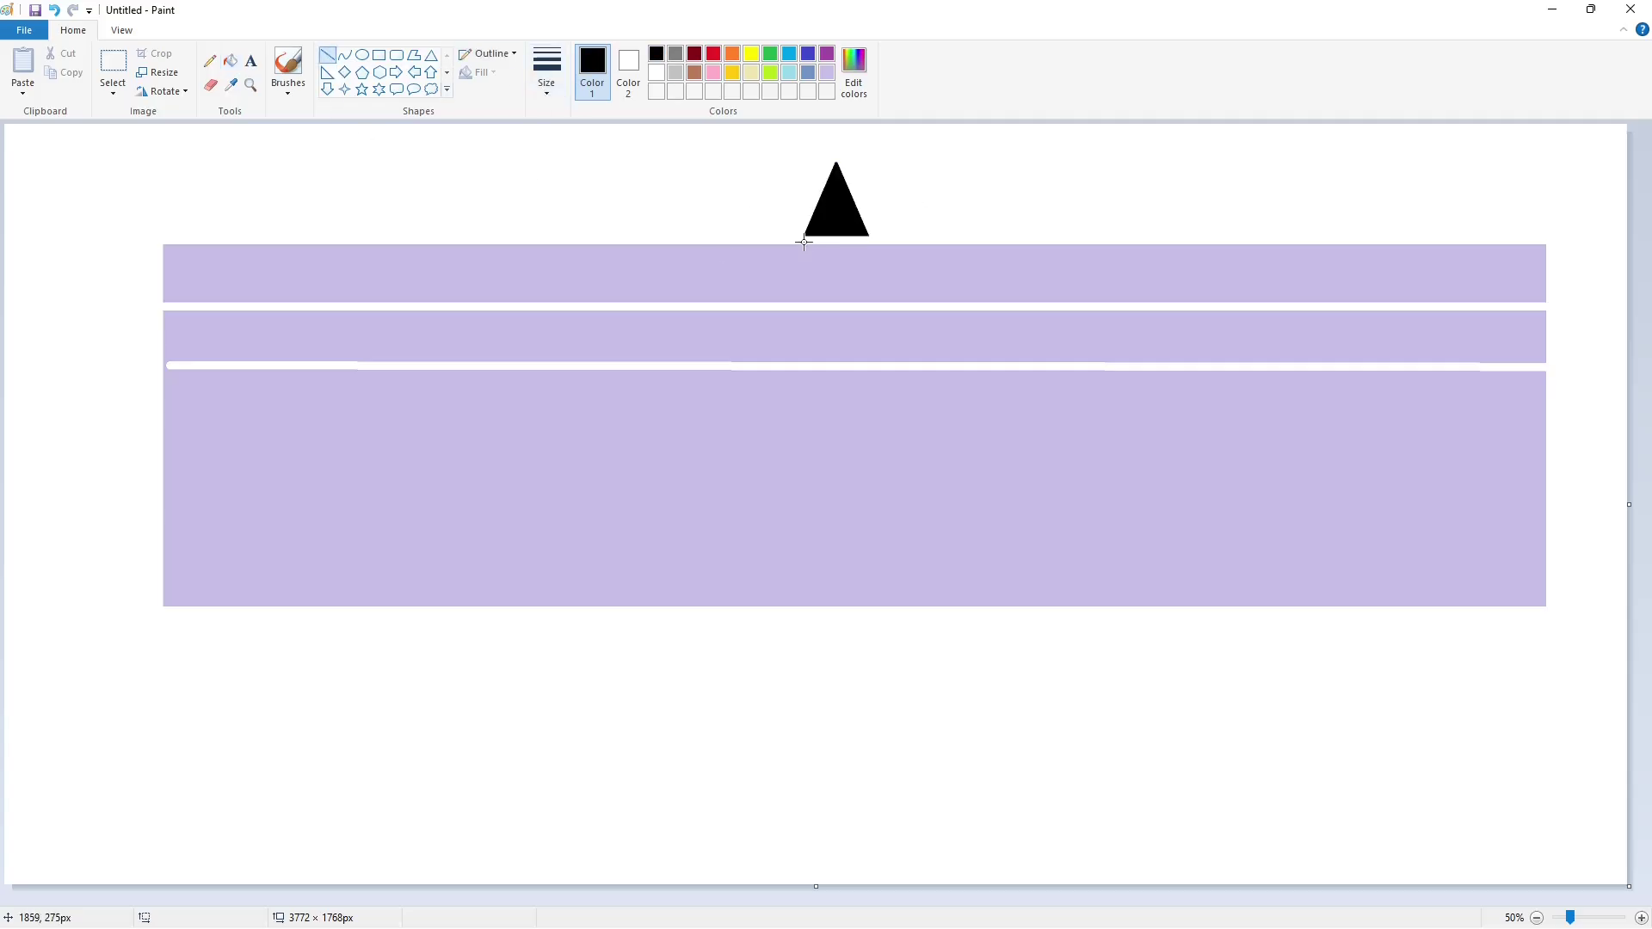
pyautogui.moveTo(812, 245)
pyautogui.mouseDown()
pyautogui.moveTo(812, 304)
pyautogui.moveTo(860, 274)
pyautogui.moveTo(861, 304)
pyautogui.mouseUp()
pyautogui.click(361, 55)
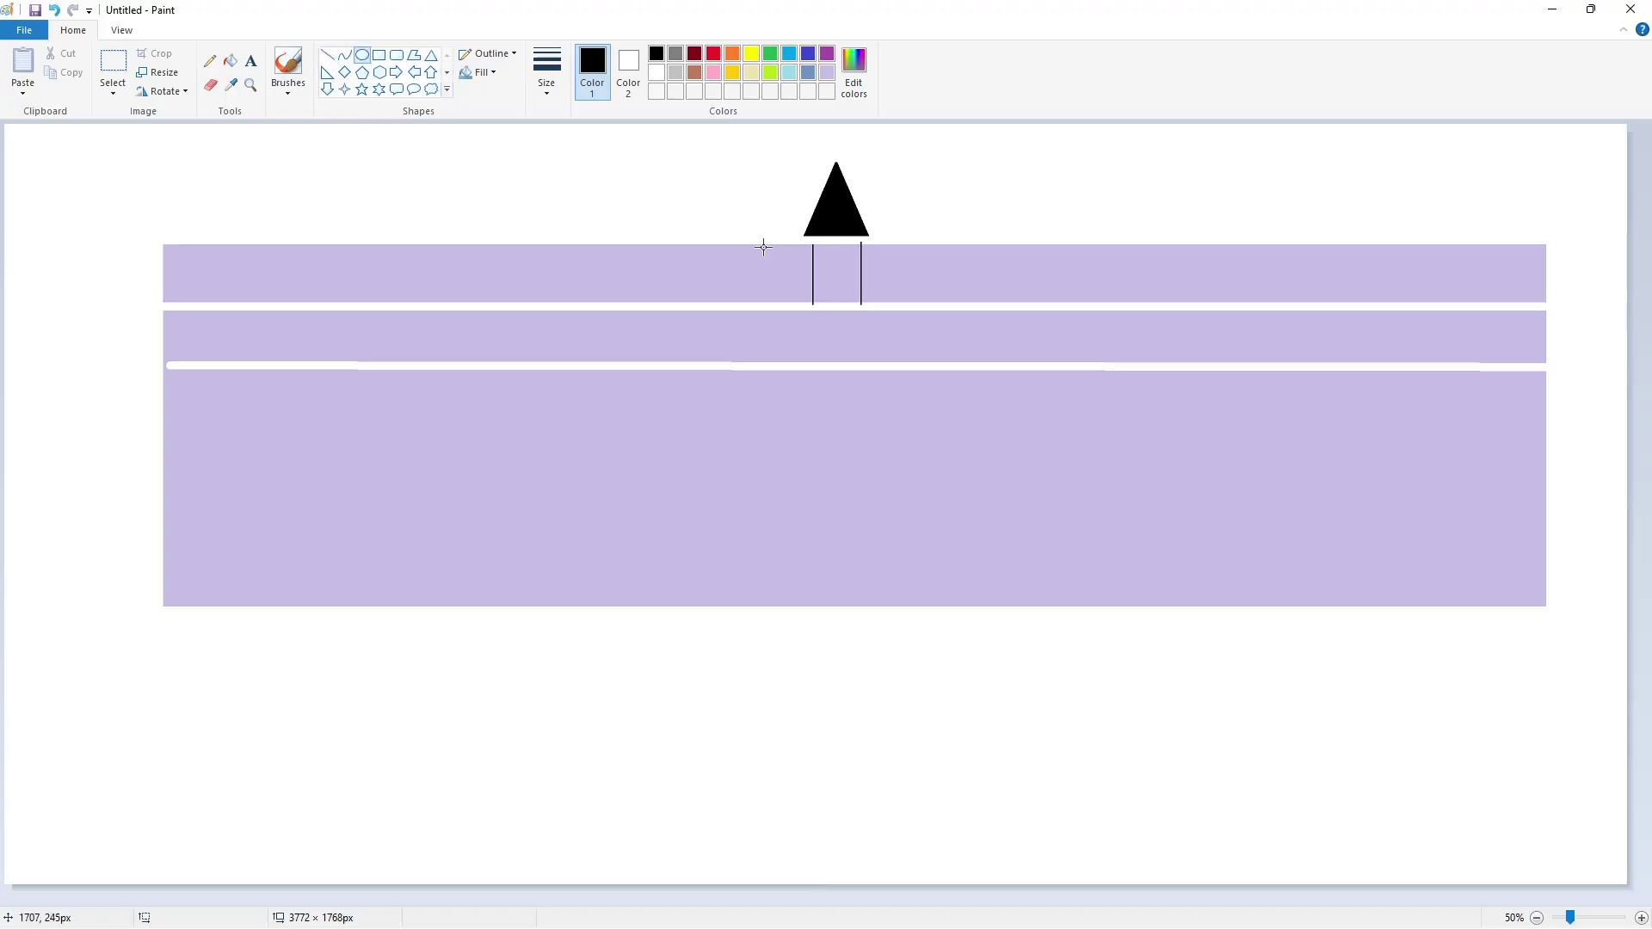
pyautogui.click(349, 55)
pyautogui.moveTo(811, 276); pyautogui.dragTo(808, 275)
pyautogui.click(1642, 918)
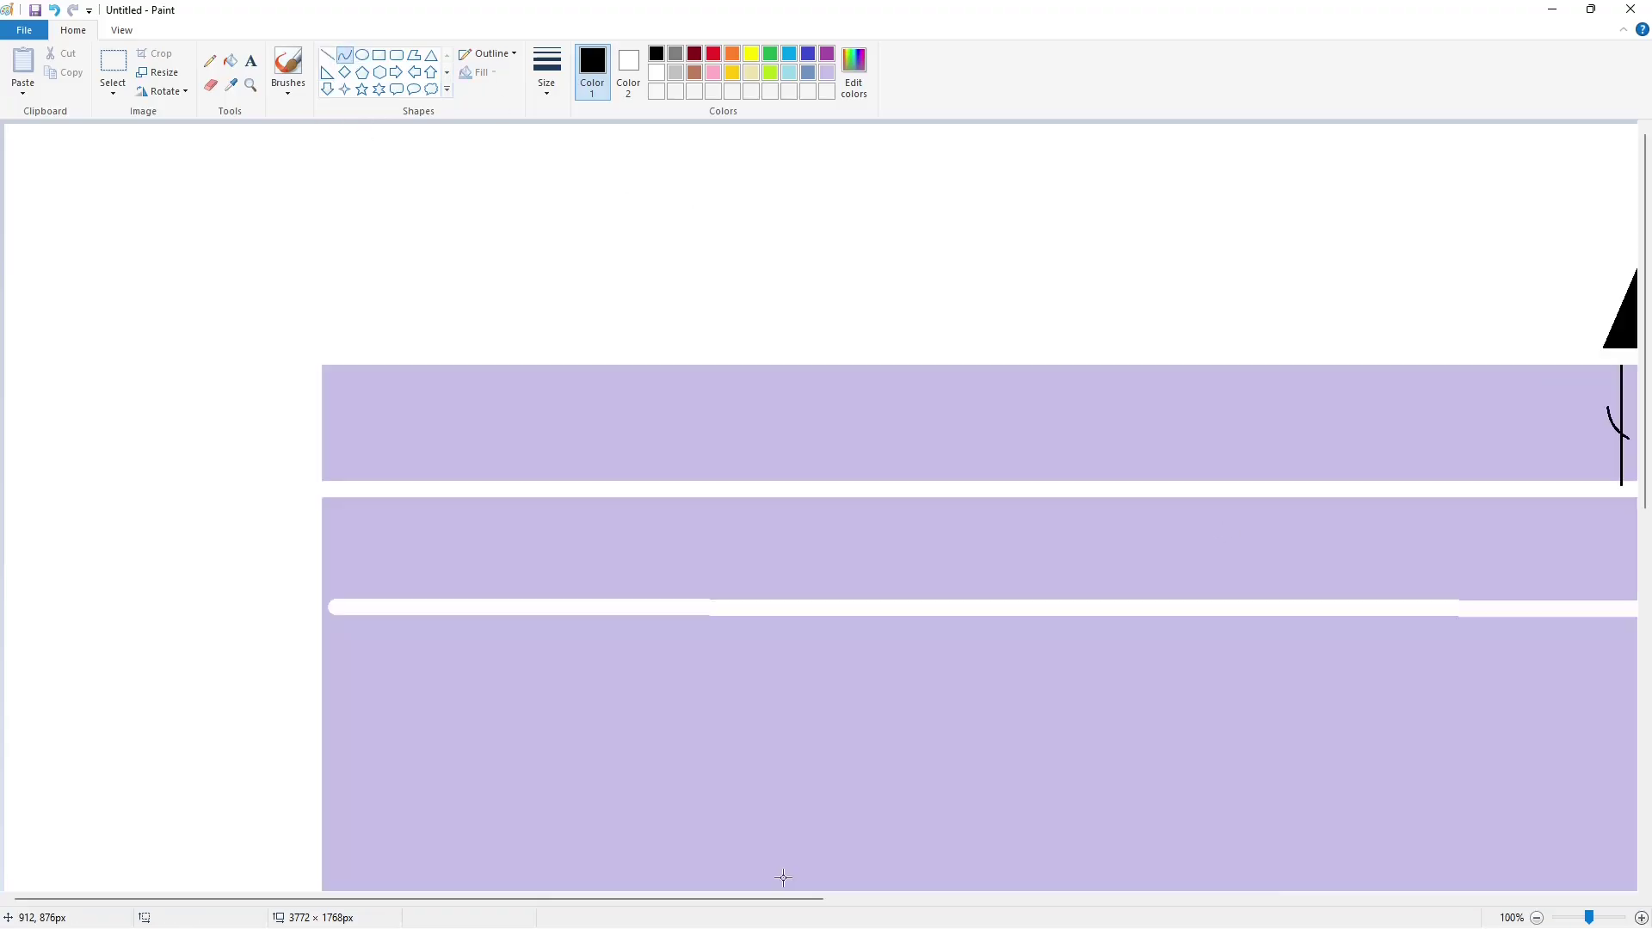
pyautogui.moveTo(776, 899); pyautogui.dragTo(1106, 899)
pyautogui.moveTo(950, 407); pyautogui.dragTo(981, 406)
pyautogui.moveTo(989, 416); pyautogui.dragTo(1010, 435)
pyautogui.hotkey('ctrl', 'z')
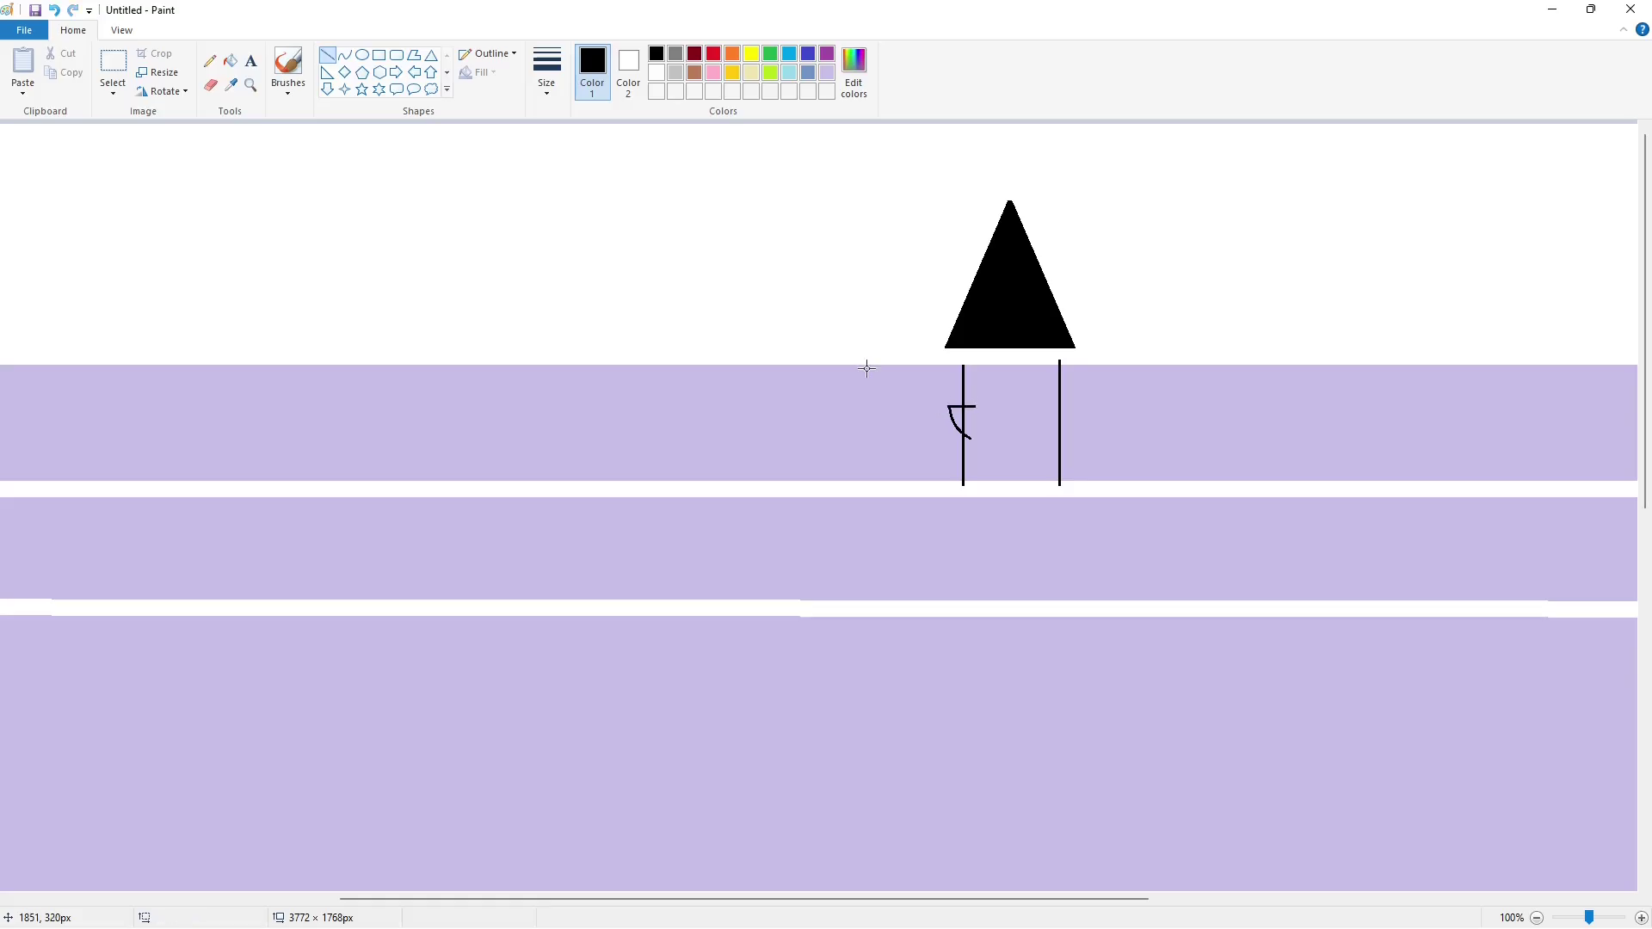
# Paste a copy of the left tower side with its bracket into the blank area and fill its lavender background white.
pyautogui.click(112, 62)
pyautogui.moveTo(919, 356); pyautogui.dragTo(1002, 494)
pyautogui.hotkey('ctrl', 'c')
pyautogui.hotkey('ctrl', 'v')
pyautogui.click(444, 208)
pyautogui.click(231, 61)
pyautogui.click(657, 72)
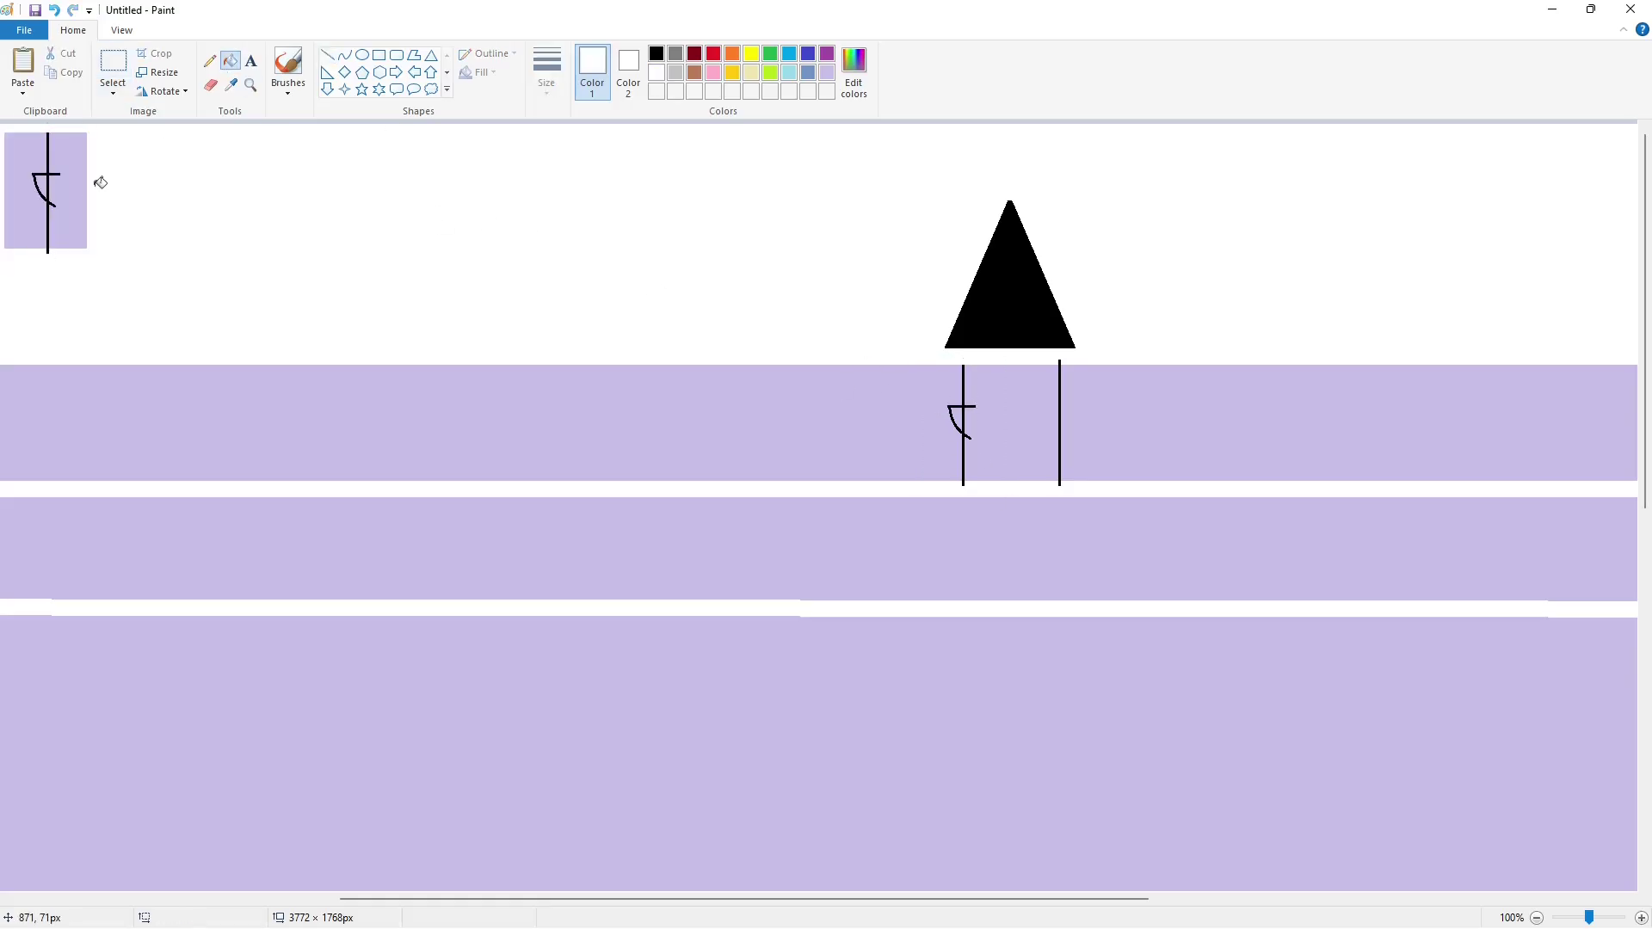
pyautogui.click(74, 191)
# Copy the white-backed bracket piece, flip it horizontally and place it as a transparent selection over the tower's right side.
pyautogui.click(113, 62)
pyautogui.moveTo(132, 293); pyautogui.dragTo(0, 123)
pyautogui.hotkey('ctrl', 'c')
pyautogui.hotkey('ctrl', 'v')
pyautogui.click(164, 91)
pyautogui.click(194, 188)
pyautogui.moveTo(94, 191); pyautogui.dragTo(913, 379)
pyautogui.click(113, 91)
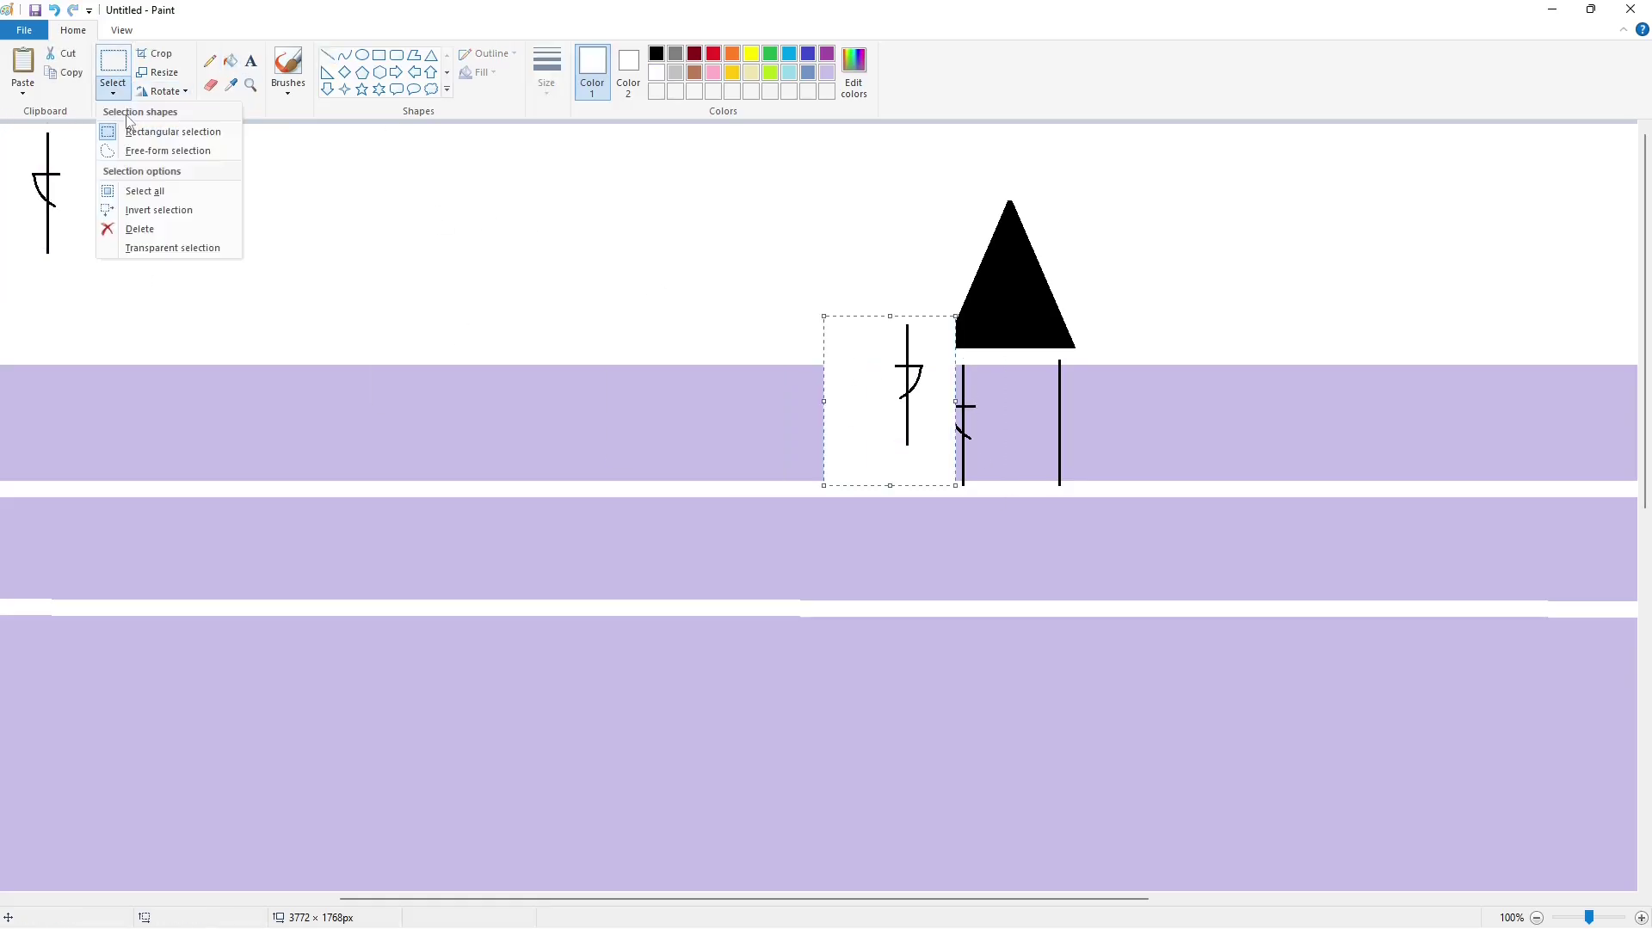
pyautogui.click(172, 248)
pyautogui.moveTo(817, 402); pyautogui.dragTo(964, 442)
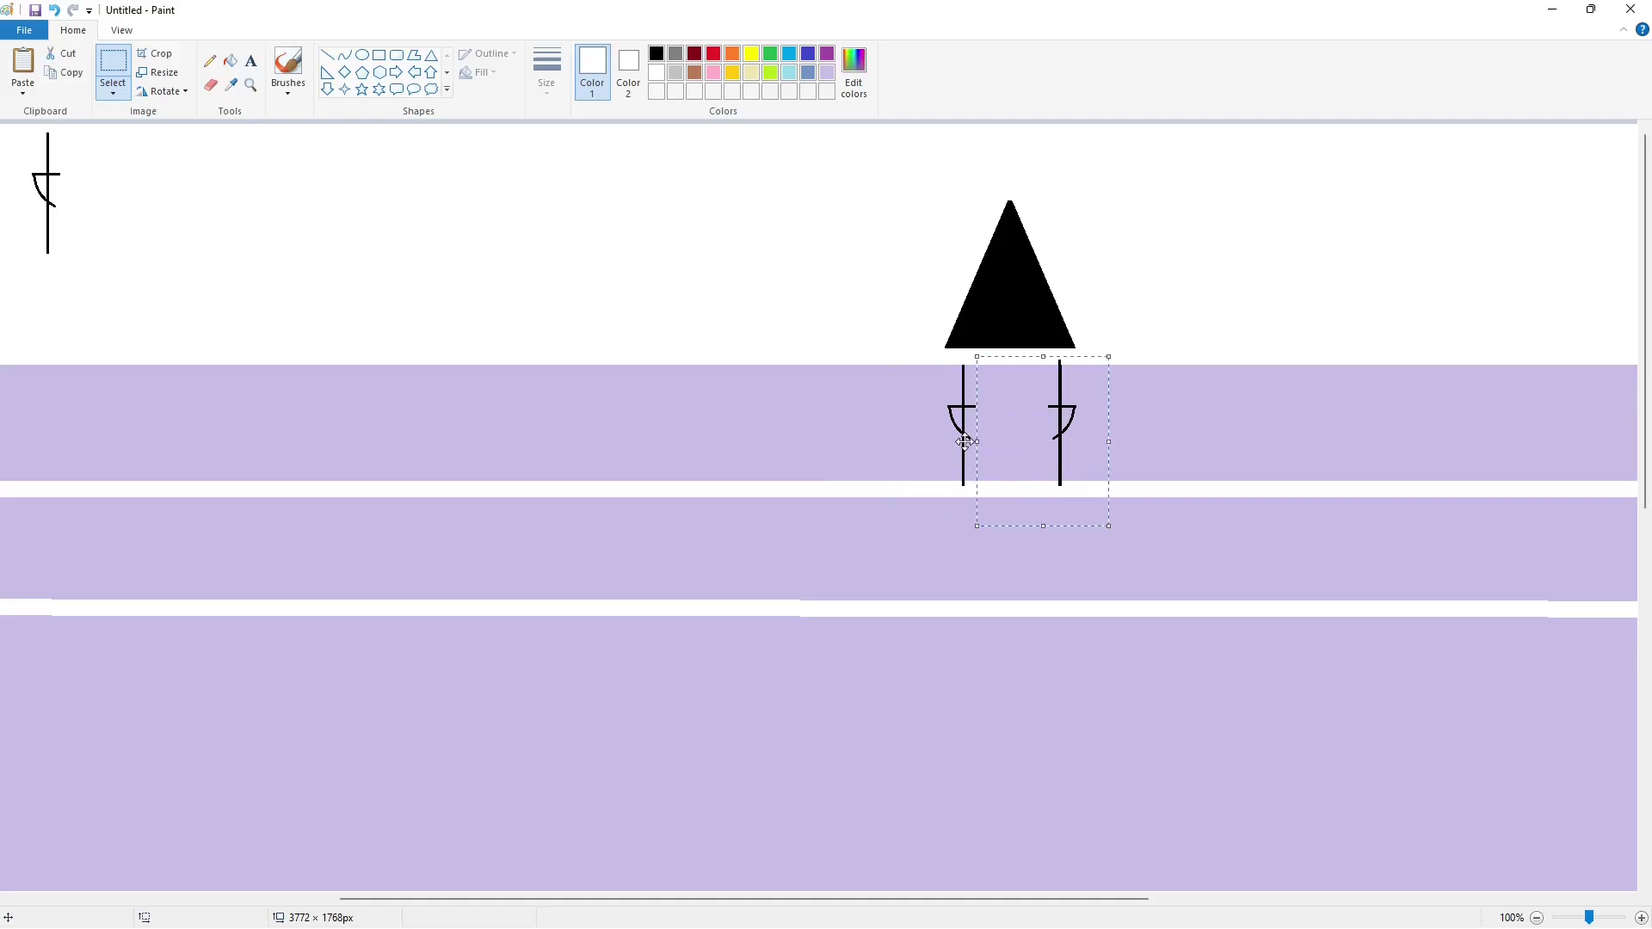
# Fill the tower section in the second band and both side brackets with black.
pyautogui.click(231, 61)
pyautogui.click(656, 53)
pyautogui.click(968, 413)
pyautogui.click(955, 420)
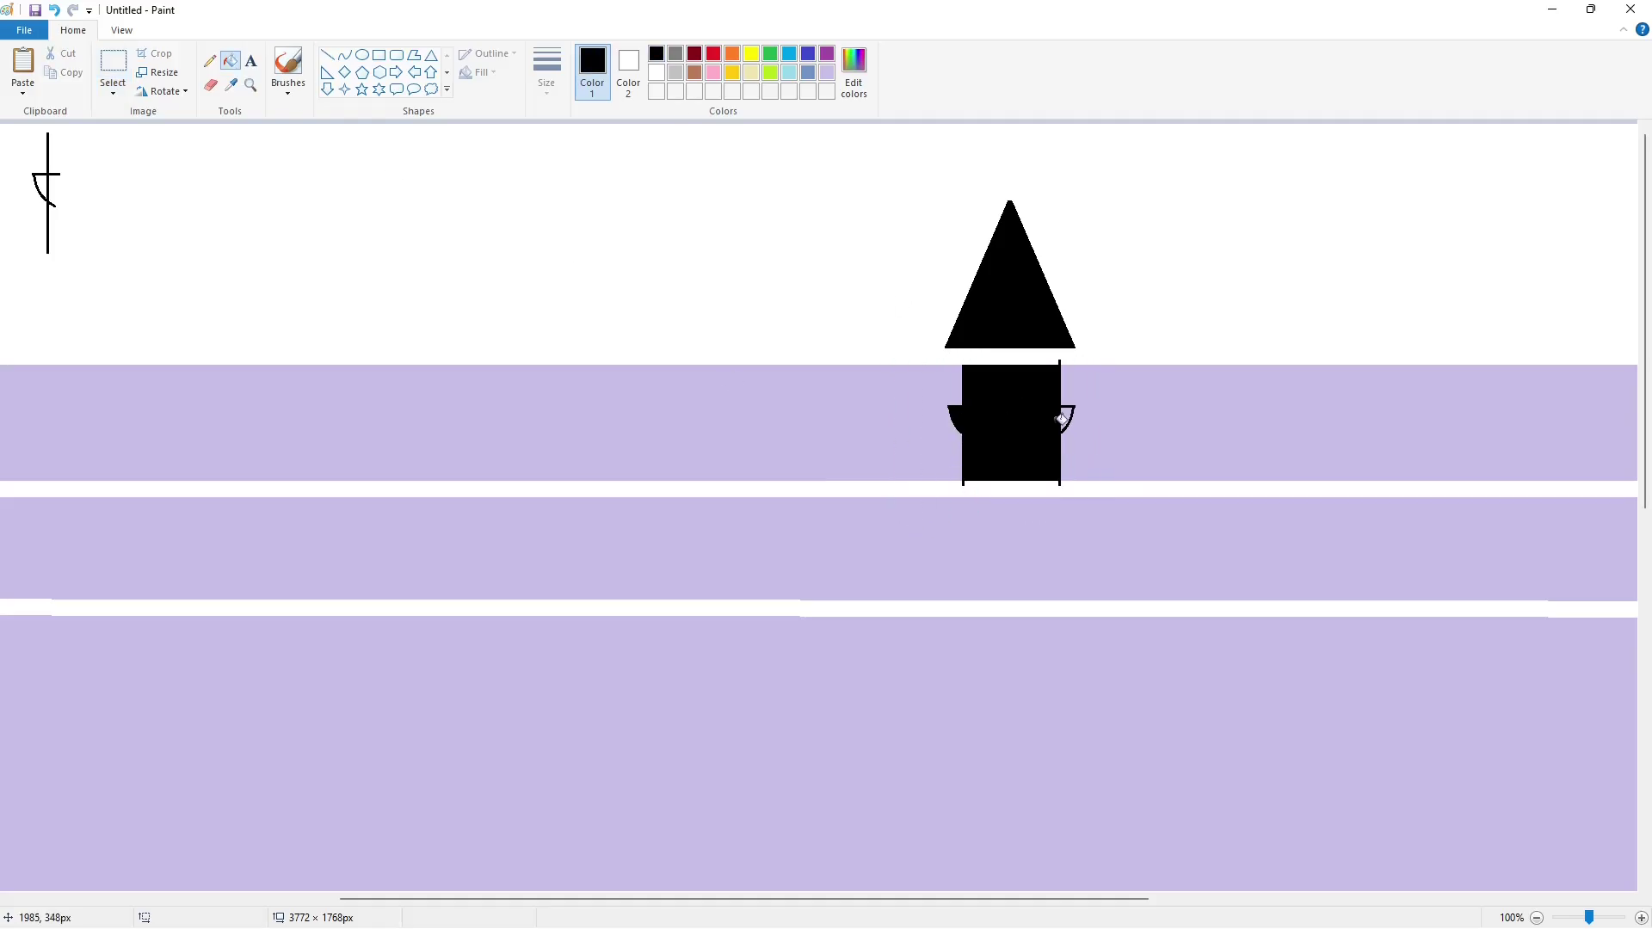
pyautogui.click(1075, 423)
pyautogui.hotkey('ctrl', 'z')
pyautogui.click(1066, 415)
# Cover the stray line ends above and below the tower section with white lines and fill the rest of the second band white.
pyautogui.click(657, 72)
pyautogui.click(327, 54)
pyautogui.moveTo(940, 355)
pyautogui.mouseDown()
pyautogui.moveTo(1091, 369)
pyautogui.moveTo(1095, 354)
pyautogui.mouseUp()
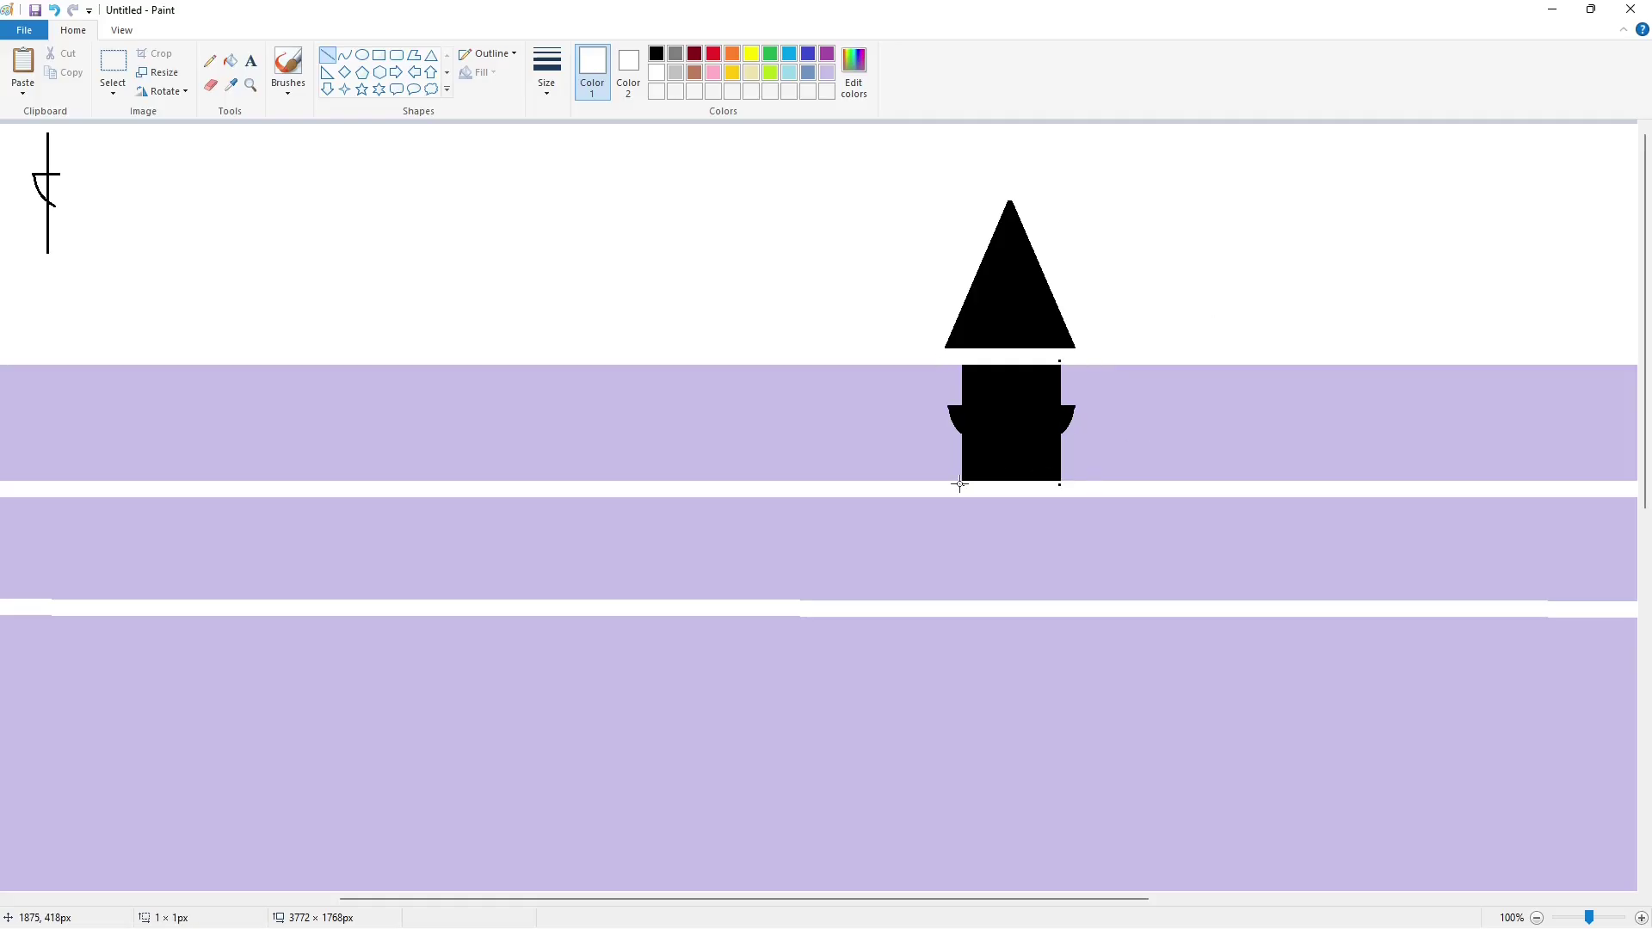
pyautogui.moveTo(959, 485); pyautogui.dragTo(1107, 484)
pyautogui.click(230, 61)
pyautogui.click(675, 379)
# Outline a thin black base line and a small pointed turret in the third band, left of the main tower.
pyautogui.scroll(-1, 1421, 730)
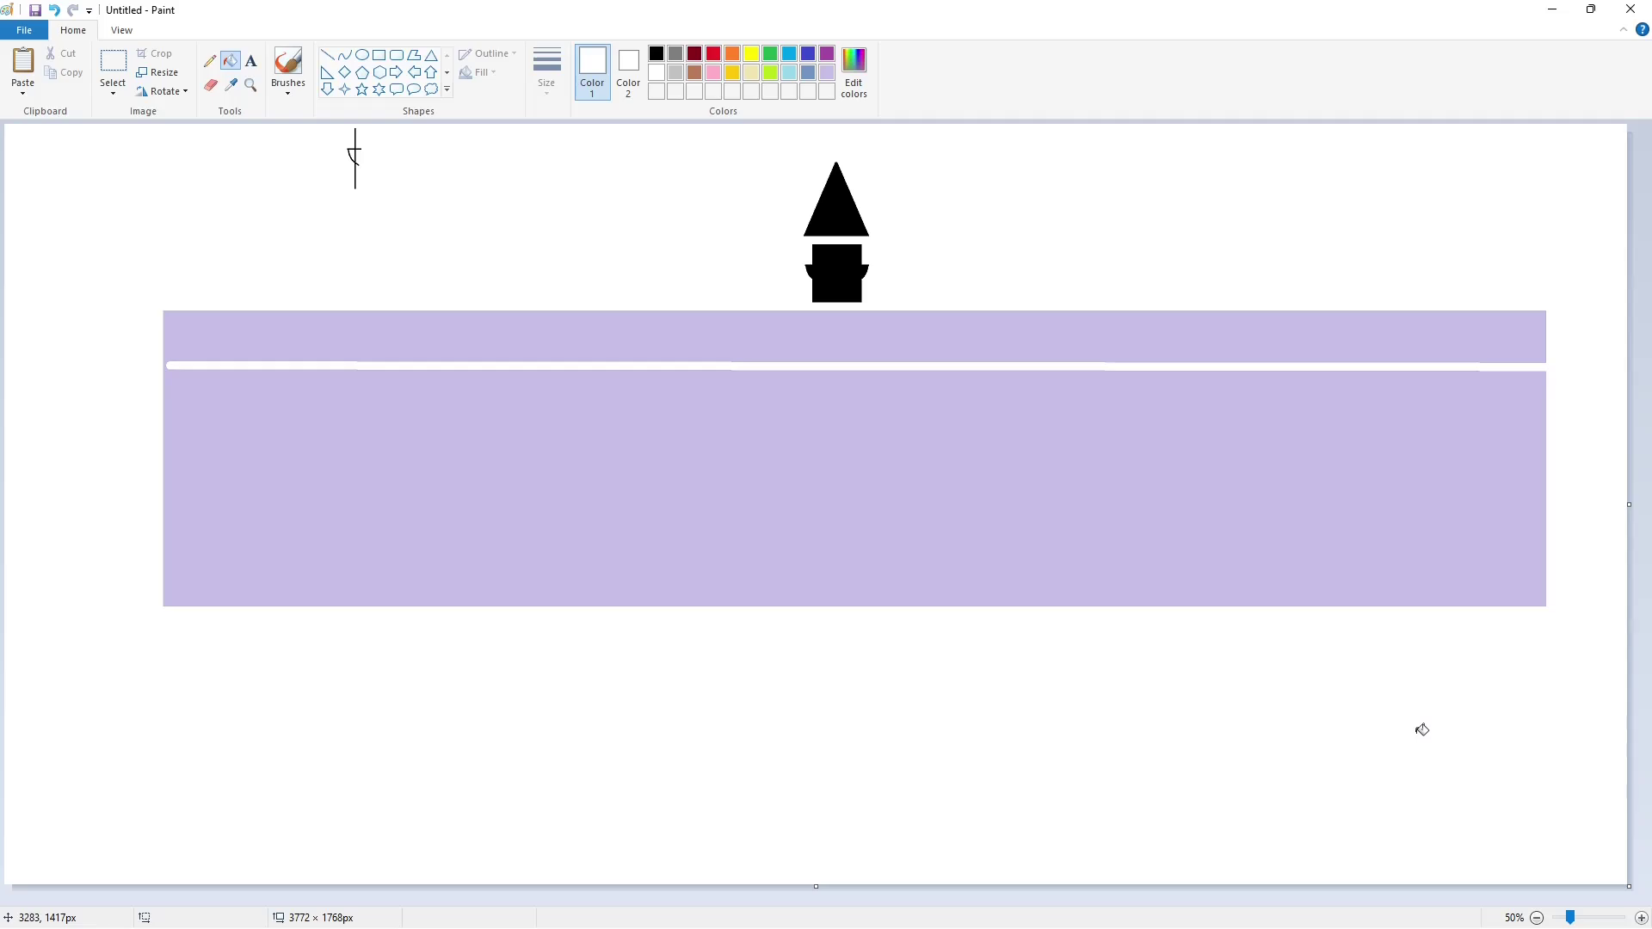
pyautogui.click(327, 55)
pyautogui.click(657, 54)
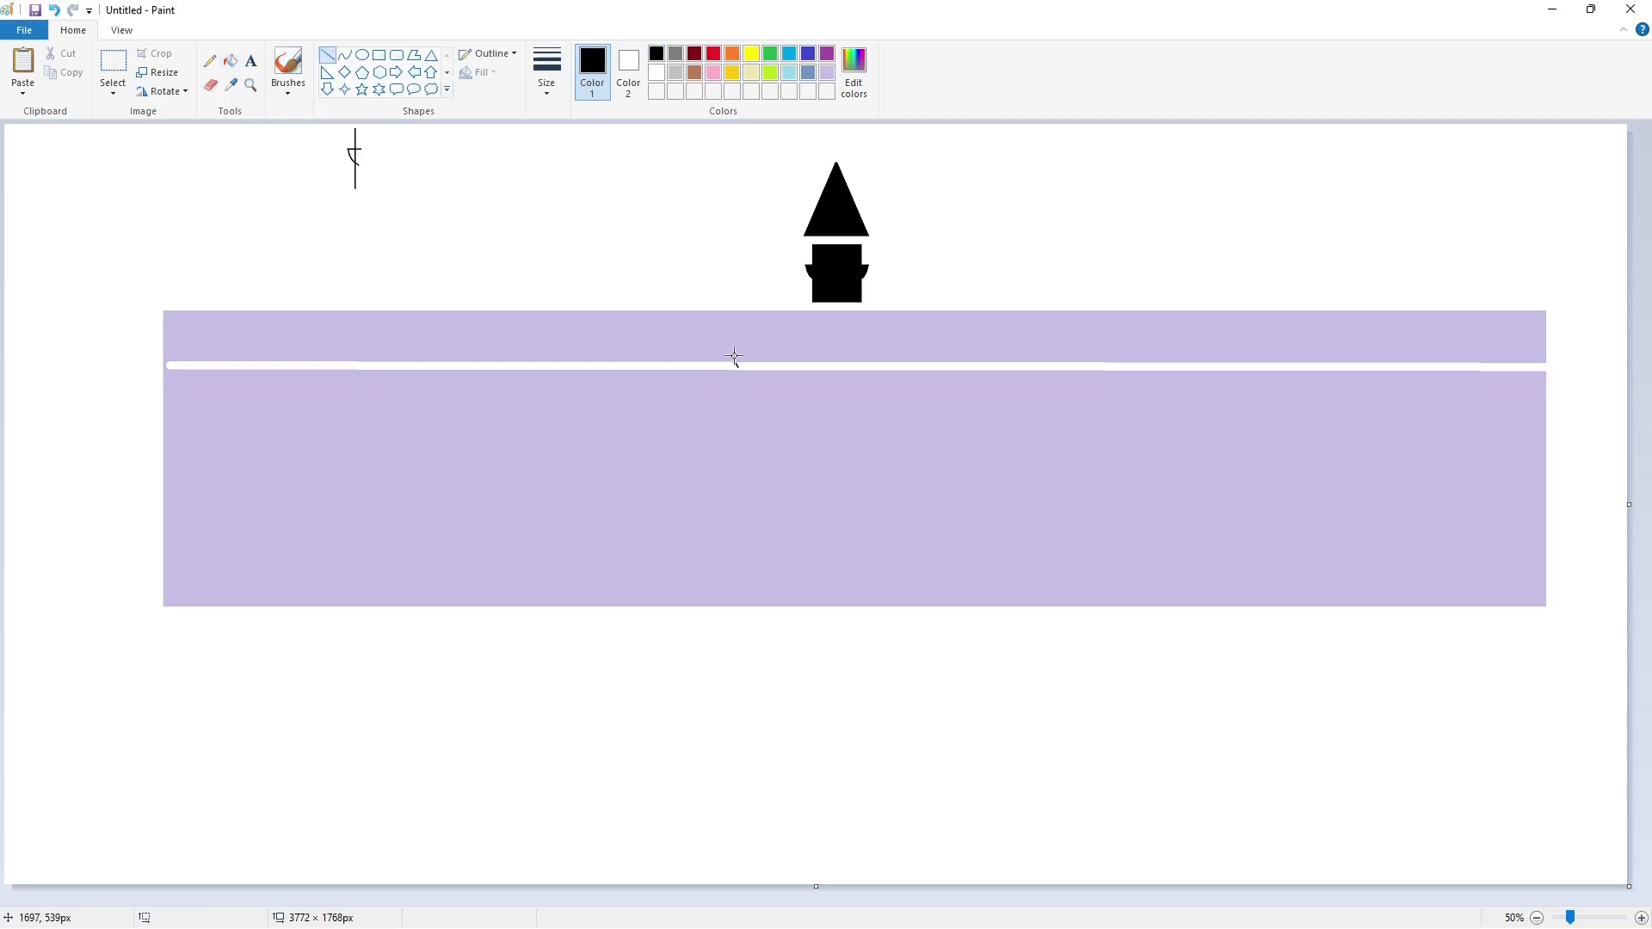
pyautogui.moveTo(734, 357); pyautogui.dragTo(860, 355)
pyautogui.moveTo(738, 354)
pyautogui.mouseDown()
pyautogui.moveTo(753, 308)
pyautogui.moveTo(768, 361)
pyautogui.moveTo(791, 324)
pyautogui.moveTo(806, 345)
pyautogui.mouseUp()
# Draw a small spire with curved sides between the turret and the main tower.
pyautogui.click(345, 54)
pyautogui.click(825, 348)
pyautogui.moveTo(798, 336); pyautogui.dragTo(805, 345)
# Outline the main tower's wider shouldered lower section in the third band and a 23 × 41 px triangle to its right.
pyautogui.click(327, 54)
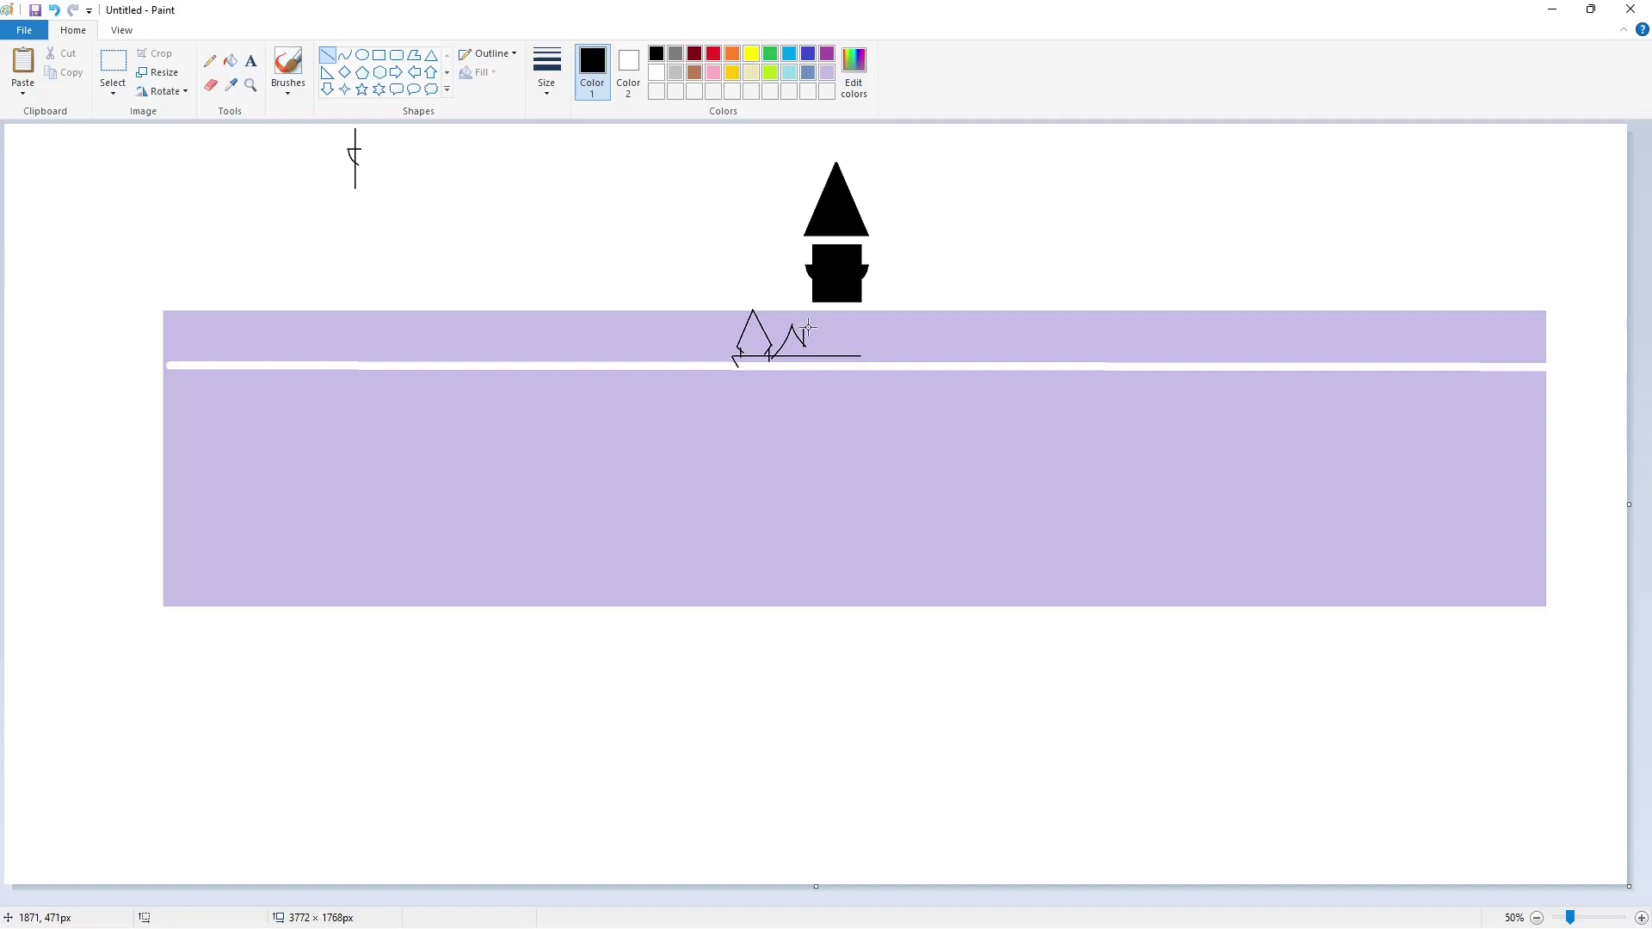
pyautogui.moveTo(811, 309); pyautogui.dragTo(813, 308)
pyautogui.moveTo(869, 331); pyautogui.dragTo(870, 357)
pyautogui.click(430, 54)
pyautogui.moveTo(909, 365); pyautogui.dragTo(912, 366)
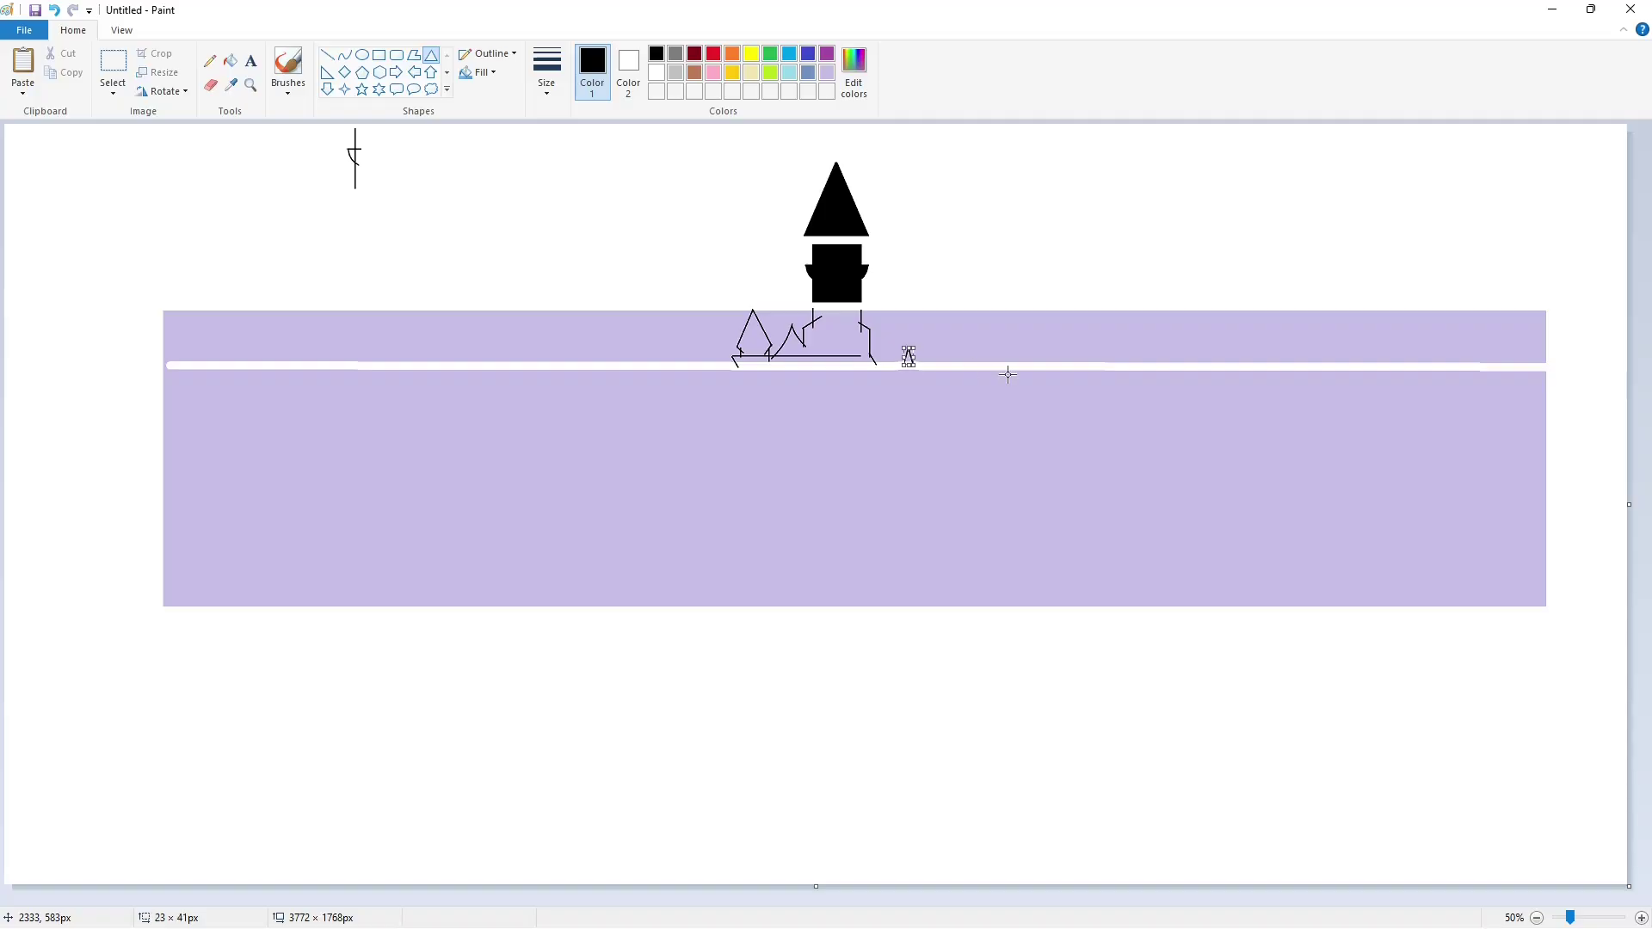
pyautogui.click(1007, 372)
# Fill the outlined turret, curved spire and lower tower section in the third band with black.
pyautogui.click(1640, 917)
pyautogui.moveTo(739, 898); pyautogui.dragTo(1142, 898)
pyautogui.click(230, 61)
pyautogui.click(713, 557)
pyautogui.click(795, 579)
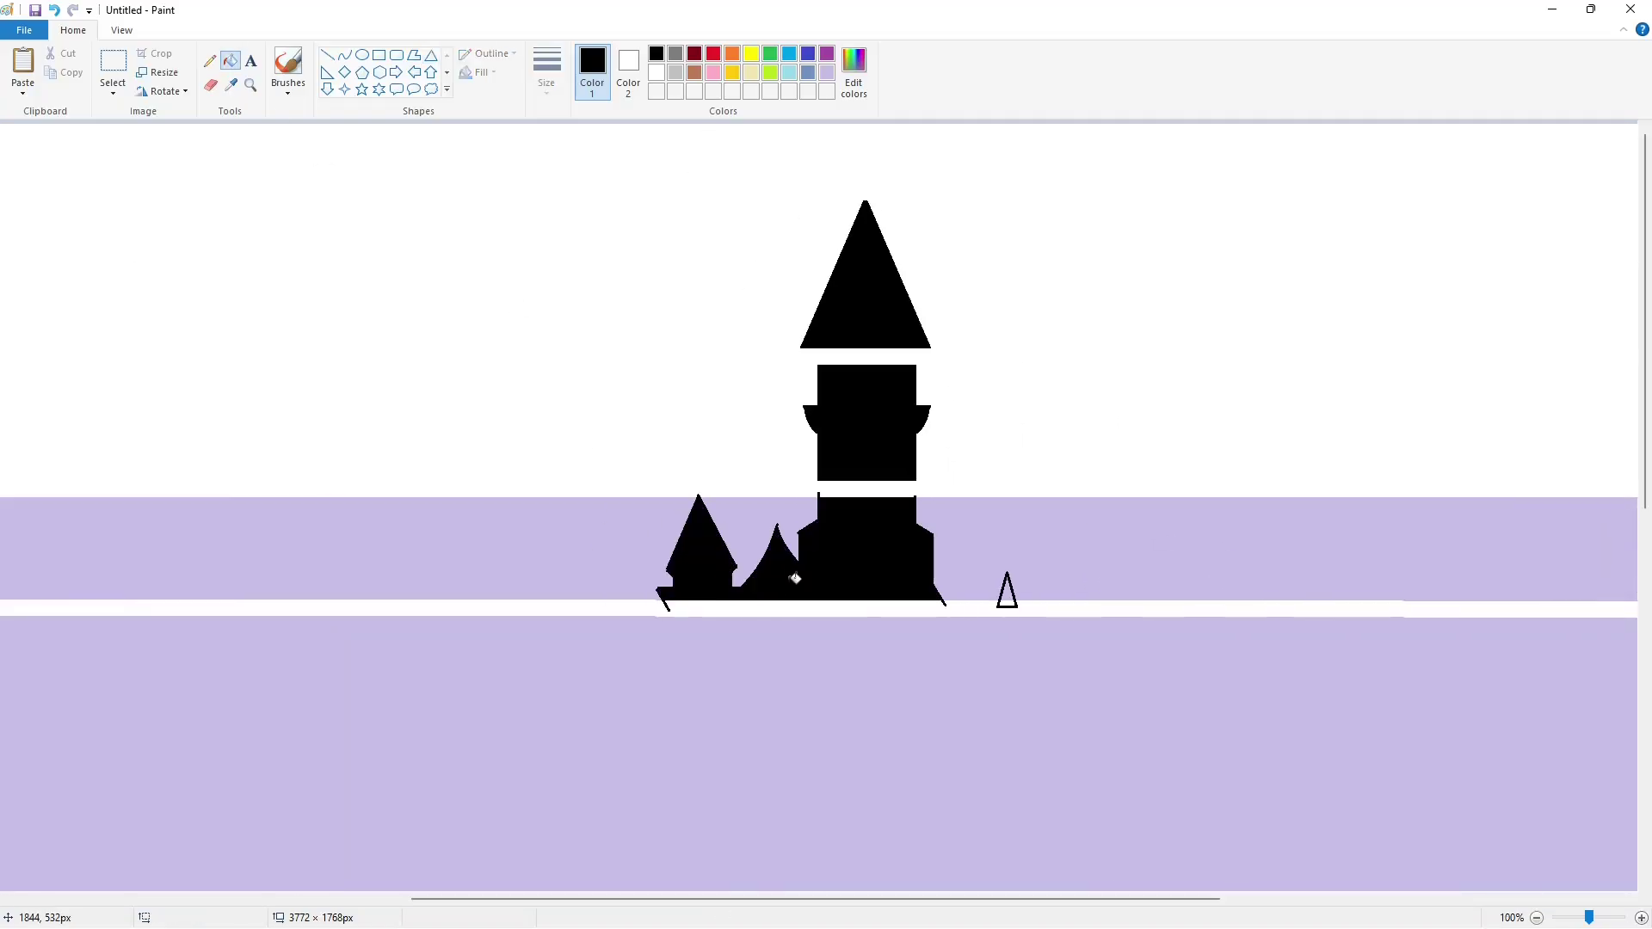
# Close off the third band near its left end with a slanted white line and fill the band from there to the castle white.
pyautogui.click(654, 76)
pyautogui.click(677, 523)
pyautogui.hotkey('ctrl', 'z')
pyautogui.moveTo(671, 899); pyautogui.dragTo(396, 899)
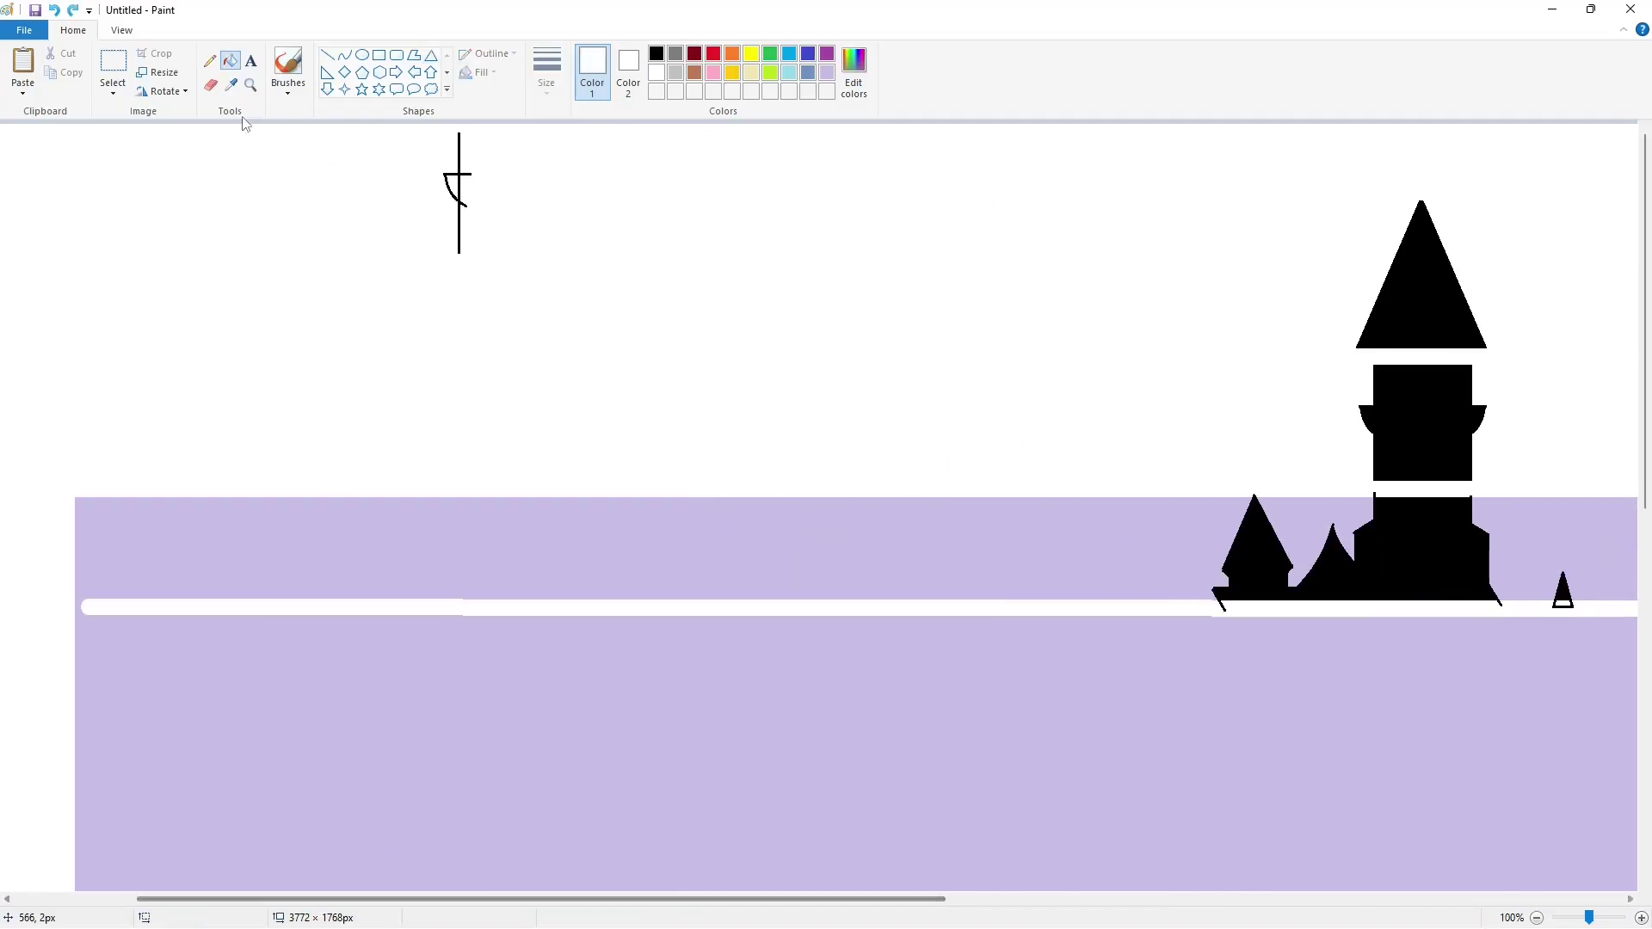
pyautogui.click(326, 55)
pyautogui.moveTo(457, 602); pyautogui.dragTo(482, 494)
pyautogui.click(305, 173)
pyautogui.click(230, 61)
pyautogui.click(701, 531)
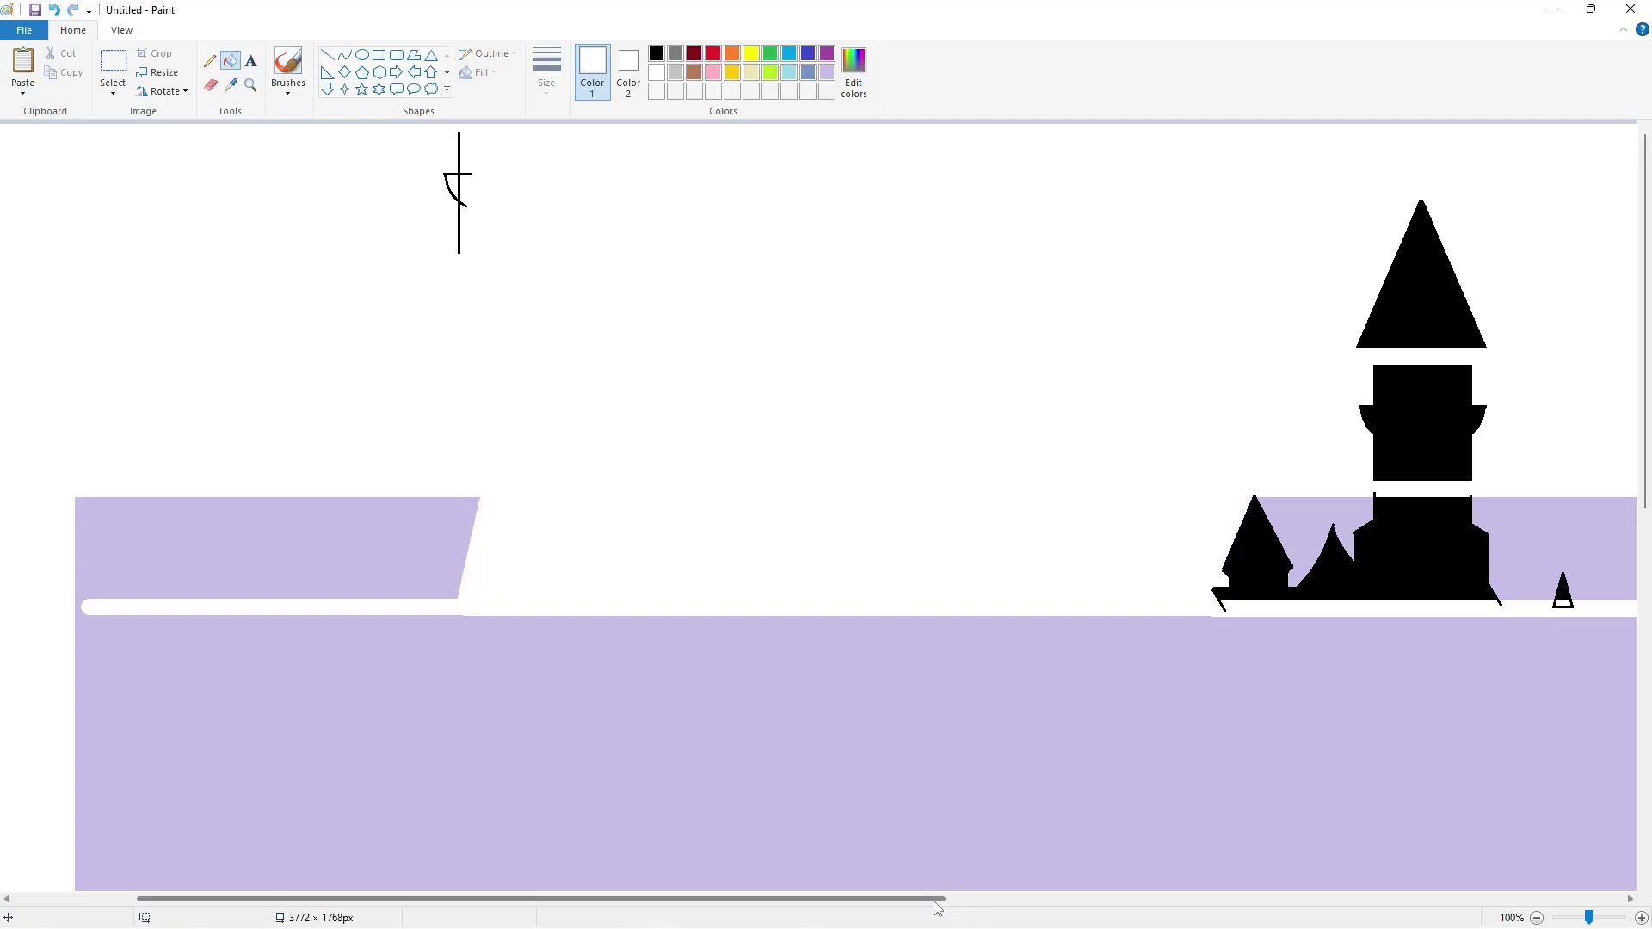
# Fill the remaining lavender areas of the third band beside and between the castle shapes with white.
pyautogui.moveTo(935, 900); pyautogui.dragTo(1304, 899)
pyautogui.click(860, 551)
pyautogui.click(553, 509)
# Draw thicker white lines just above the lower tower section and below the castle base to cover the protruding outline ends.
pyautogui.click(554, 91)
pyautogui.click(585, 188)
pyautogui.moveTo(595, 494); pyautogui.dragTo(775, 493)
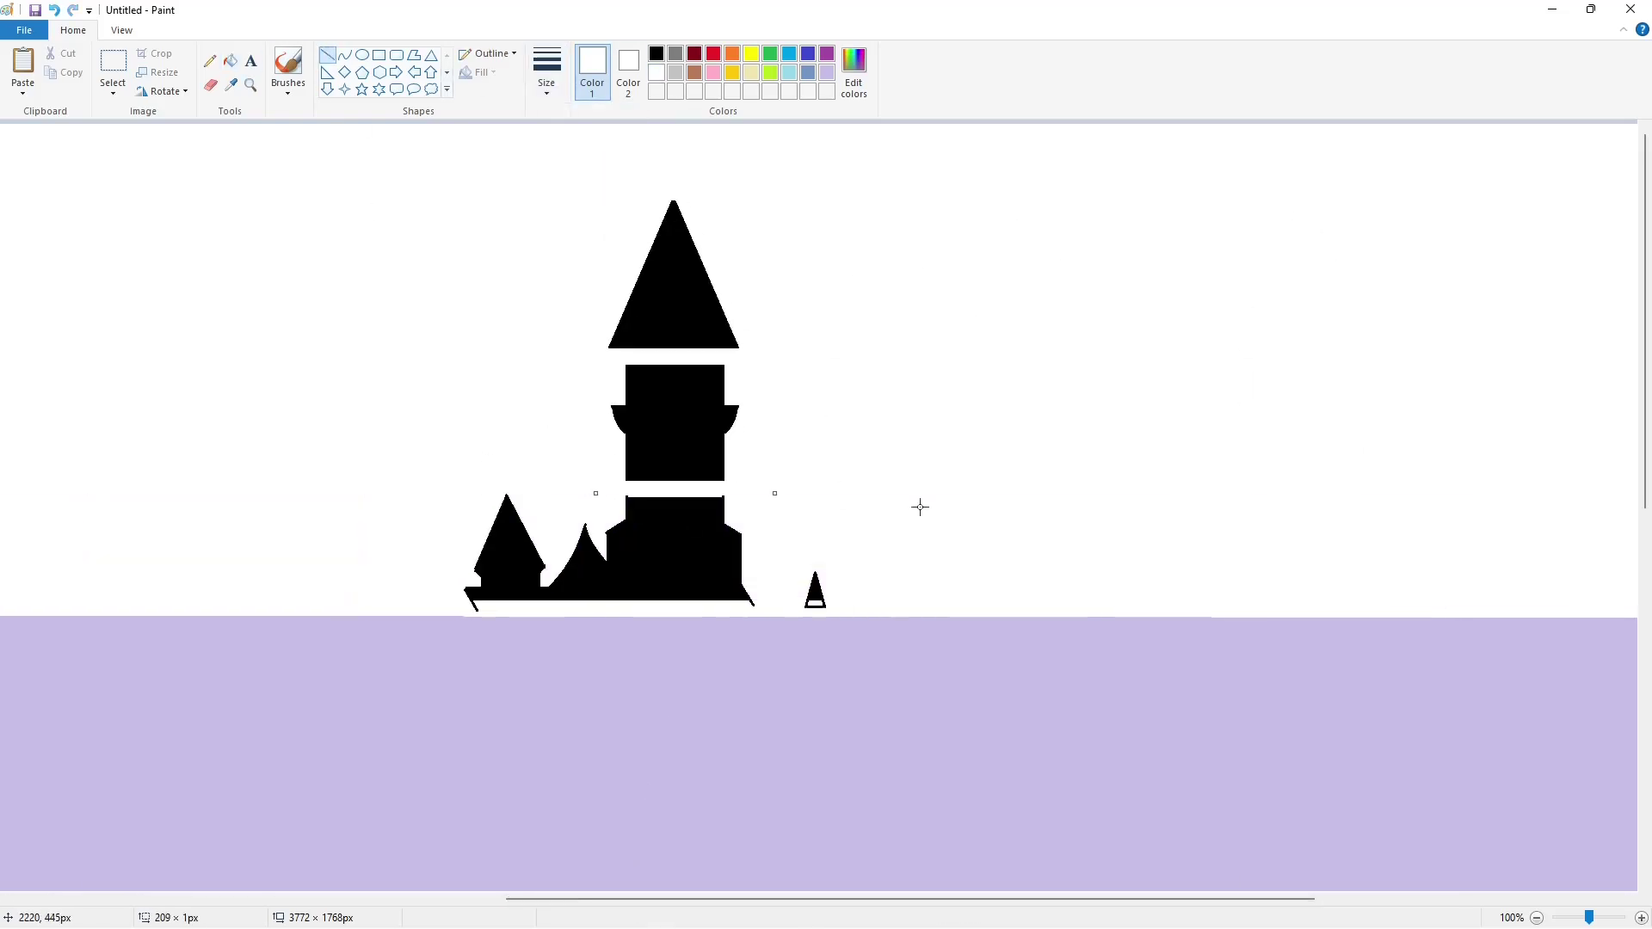
pyautogui.click(919, 507)
pyautogui.moveTo(459, 606)
pyautogui.mouseDown()
pyautogui.moveTo(880, 606)
pyautogui.moveTo(828, 608)
pyautogui.mouseUp()
pyautogui.click(1008, 510)
# Clear the leftover black marks below the castle base and trim the curved spire's tip with white.
pyautogui.click(231, 61)
pyautogui.click(476, 606)
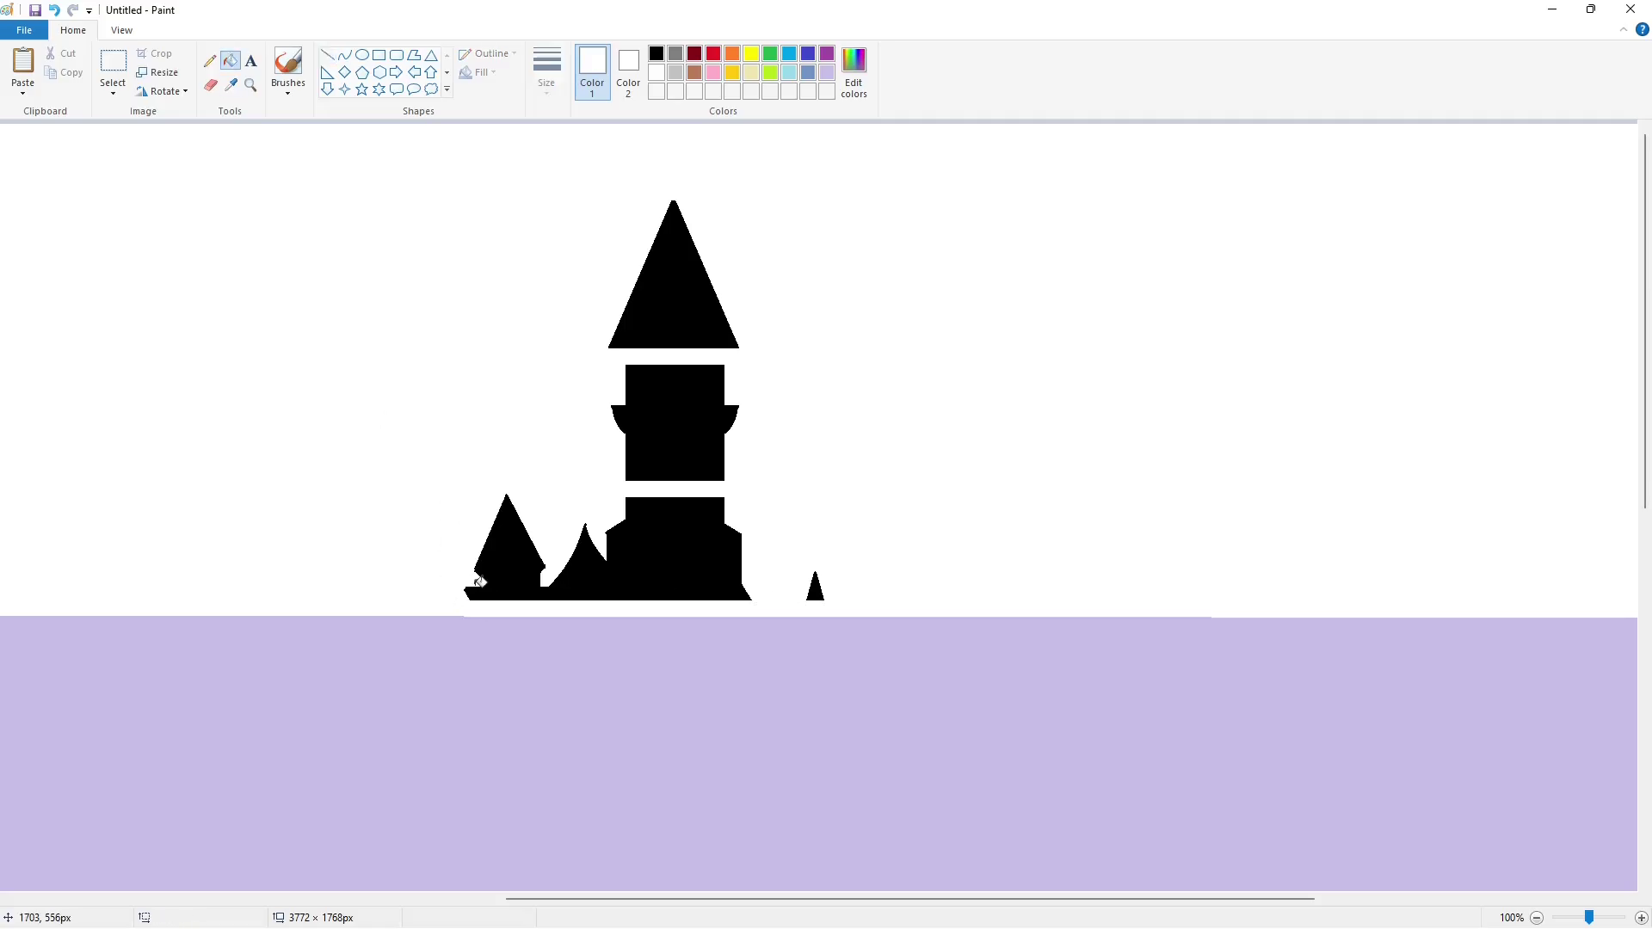
pyautogui.click(328, 55)
pyautogui.moveTo(599, 523); pyautogui.dragTo(599, 541)
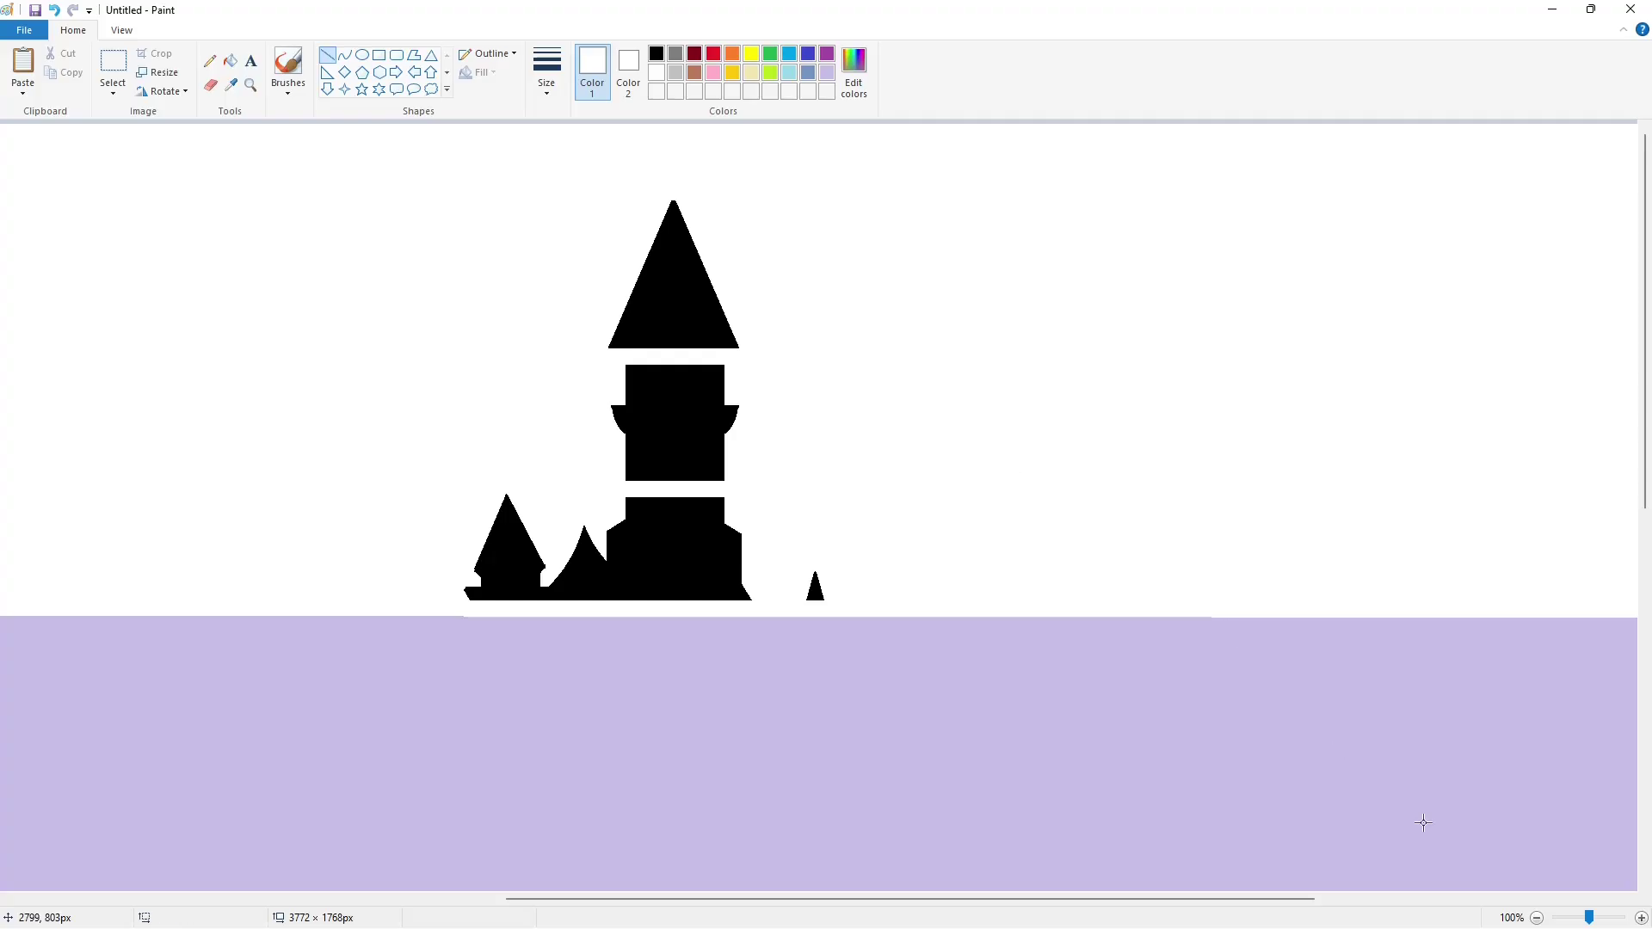
# Draw a tiny triangle at the bottom of the third band left of the castle and fill it black.
pyautogui.keyDown('ctrl'); pyautogui.scroll(-1, 1423, 823); pyautogui.keyUp('ctrl')
pyautogui.click(430, 54)
pyautogui.click(656, 53)
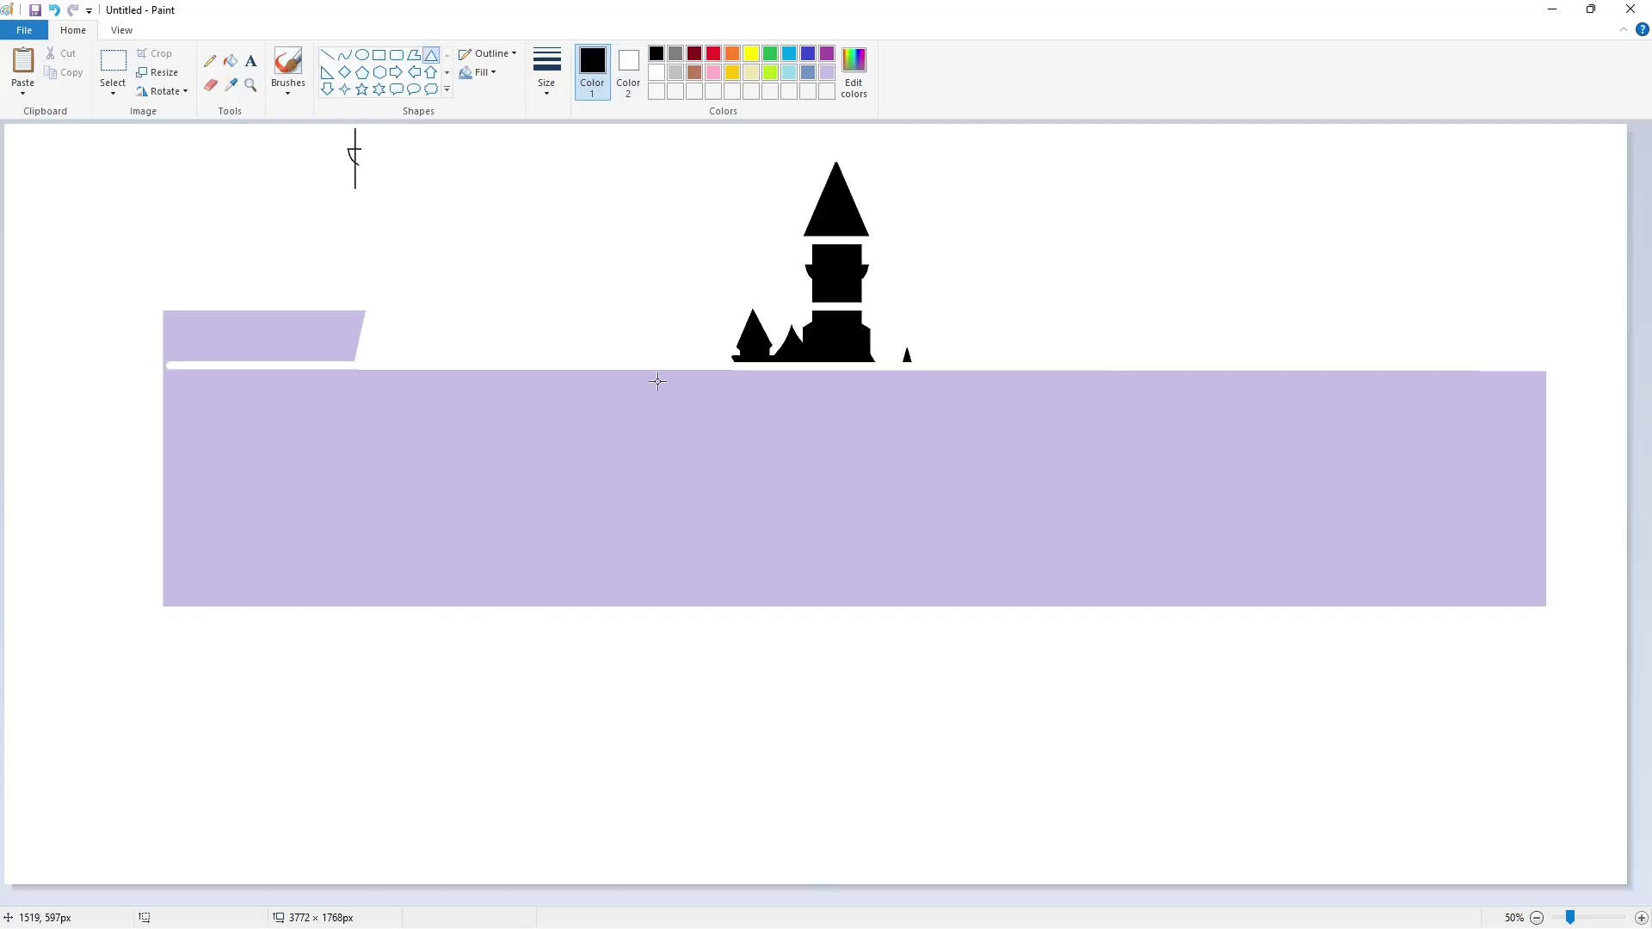
pyautogui.moveTo(644, 353); pyautogui.dragTo(654, 365)
pyautogui.click(700, 350)
pyautogui.click(230, 60)
pyautogui.keyDown('ctrl'); pyautogui.scroll(1, 1378, 739); pyautogui.keyUp('ctrl')
pyautogui.click(1299, 596)
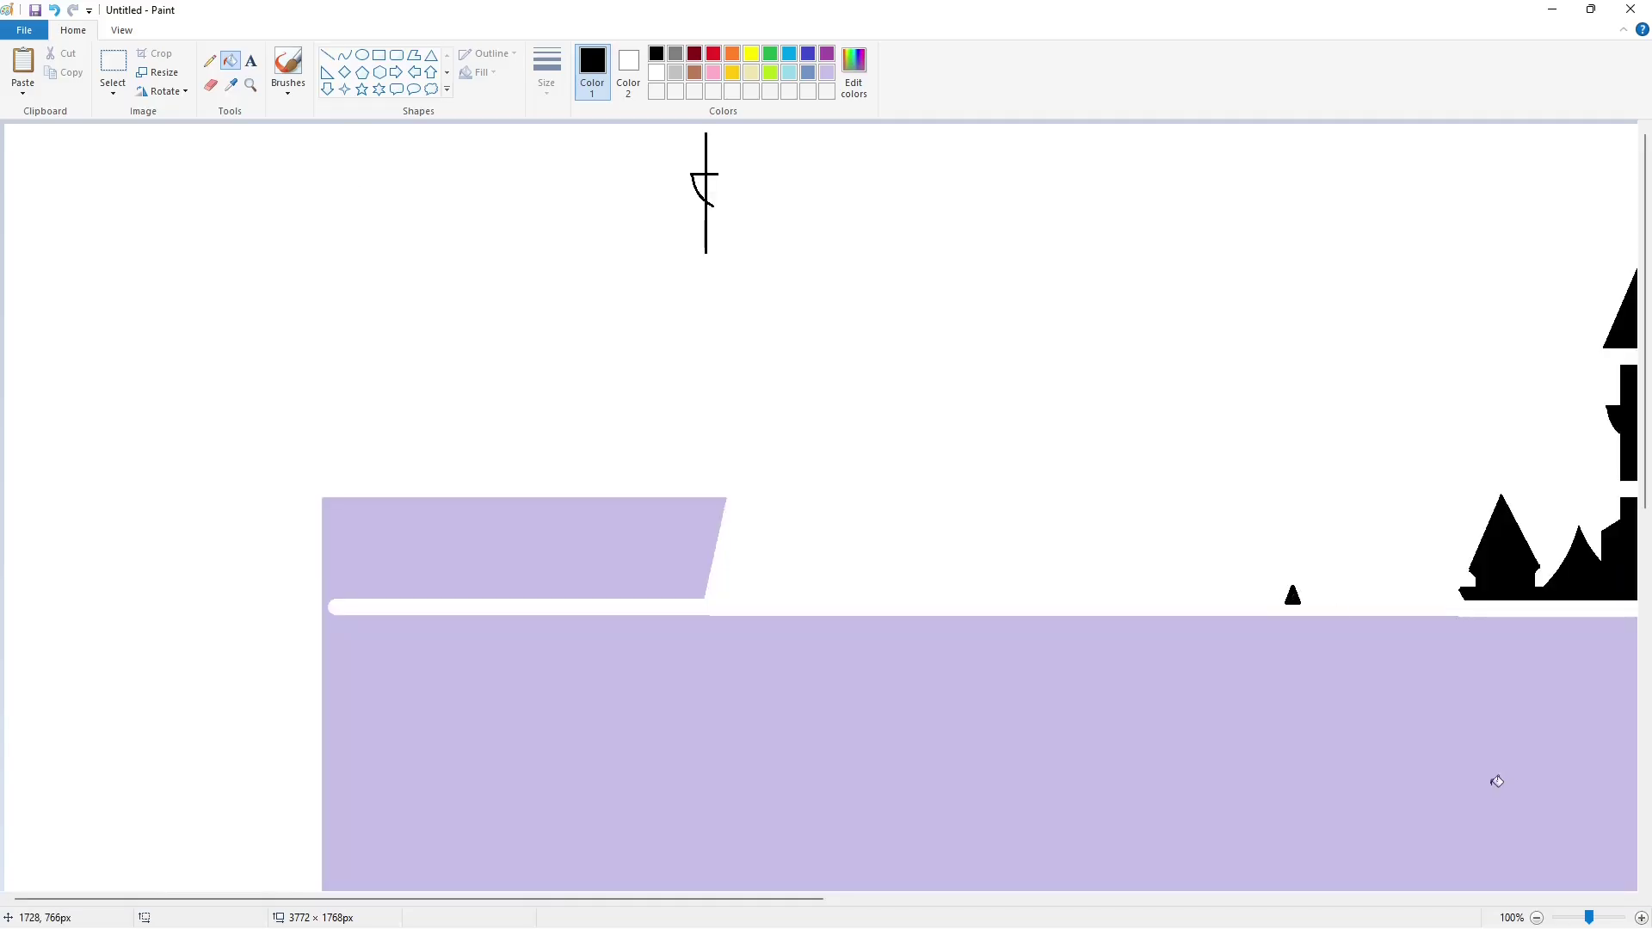
# Draw a black horizontal line 3077 px long across the upper part of the remaining lavender area and nudge it up slightly.
pyautogui.keyDown('ctrl'); pyautogui.scroll(-1, 1493, 778); pyautogui.keyUp('ctrl')
pyautogui.click(327, 54)
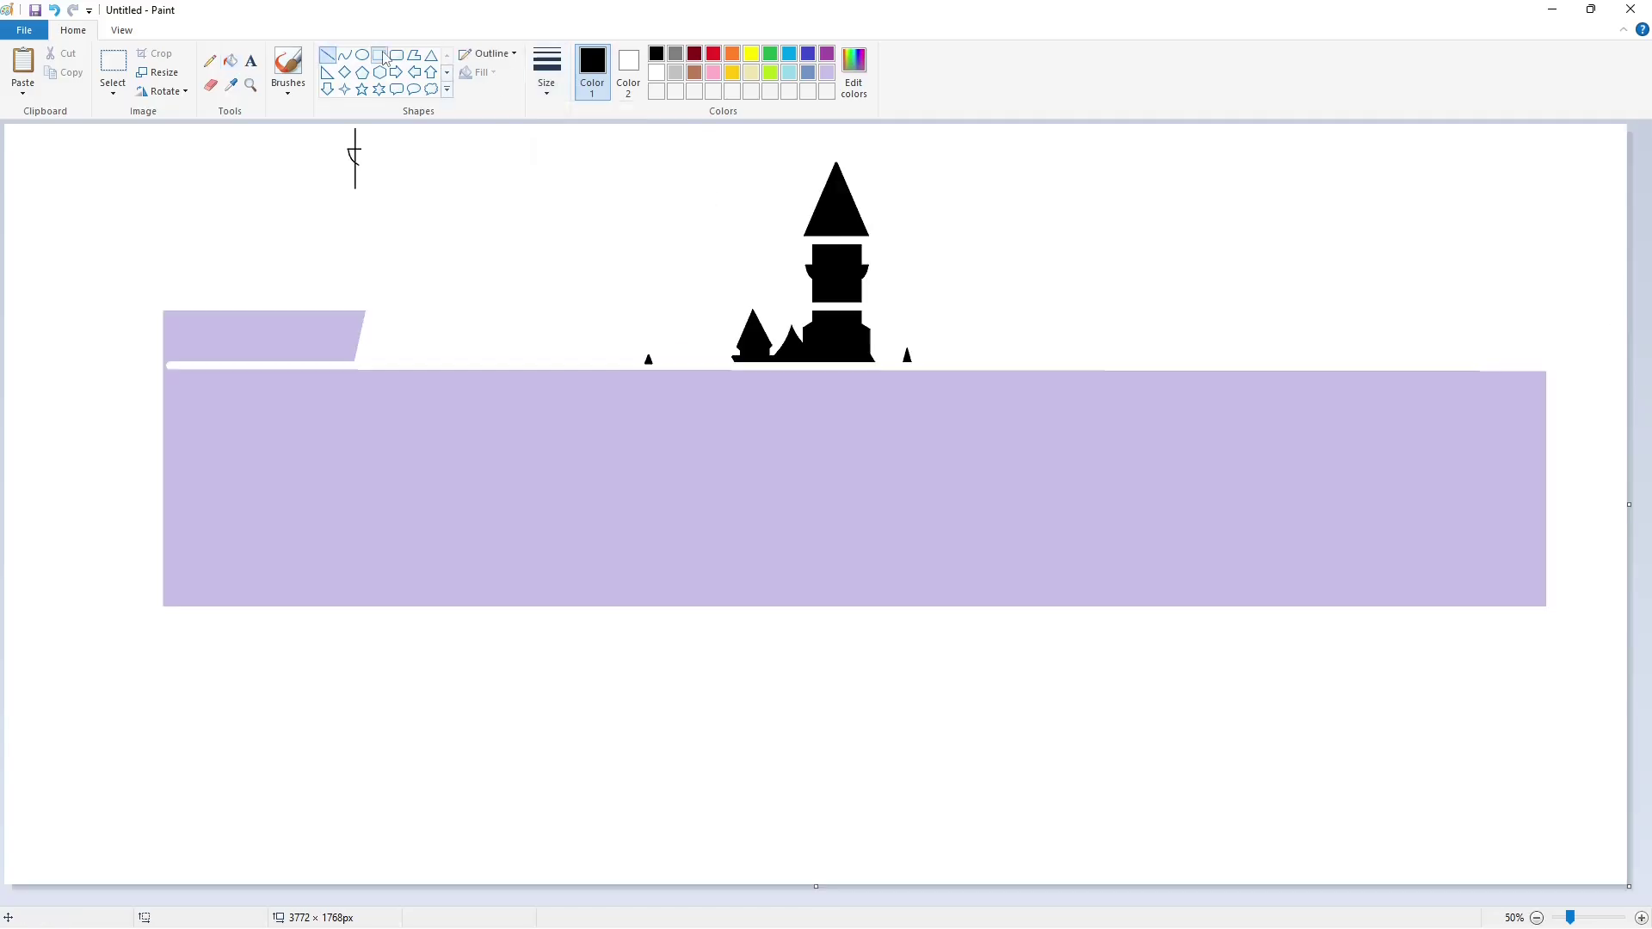
pyautogui.moveTo(133, 420); pyautogui.dragTo(1457, 420)
pyautogui.press('Up')
pyautogui.press('Up')
pyautogui.press('Up')
pyautogui.press('Up')
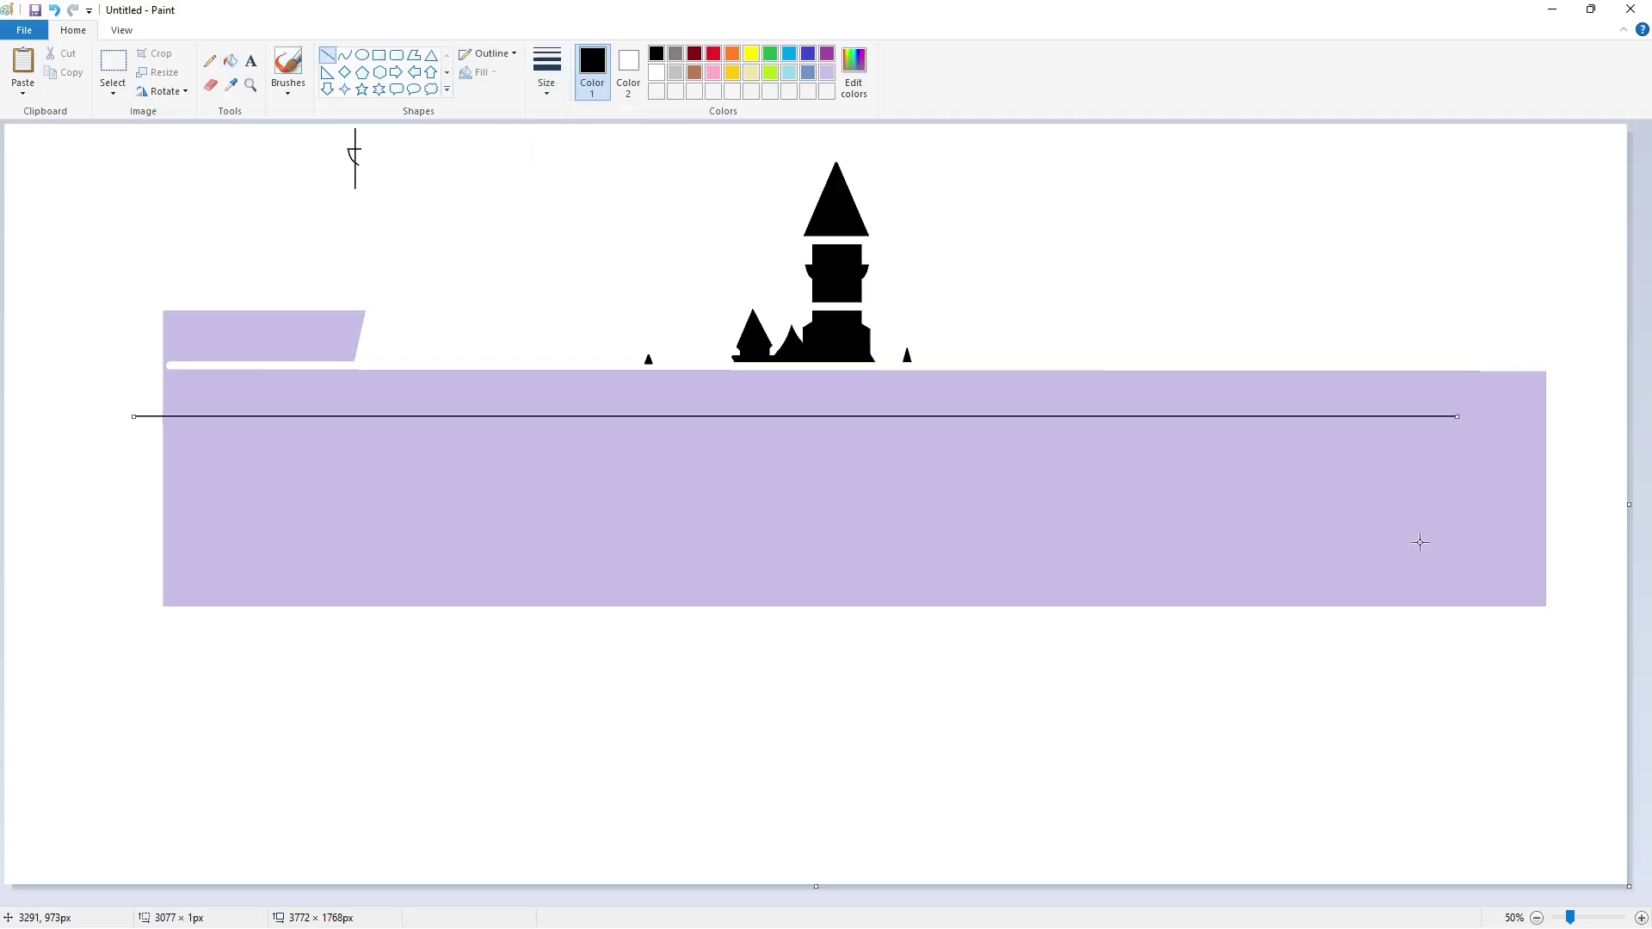
# Thicken the new horizontal line to match the earlier divider lines.
pyautogui.hotkey('ctrl', '+')
pyautogui.hotkey('ctrl', '+')
pyautogui.hotkey('ctrl', '+')
pyautogui.hotkey('ctrl', '+')
pyautogui.hotkey('ctrl', '+')
pyautogui.hotkey('ctrl', '+')
pyautogui.hotkey('ctrl', '+')
pyautogui.hotkey('ctrl', '+')
pyautogui.hotkey('ctrl', '+')
pyautogui.hotkey('ctrl', '+')
pyautogui.hotkey('ctrl', '+')
pyautogui.hotkey('ctrl', '+')
pyautogui.press('Down')
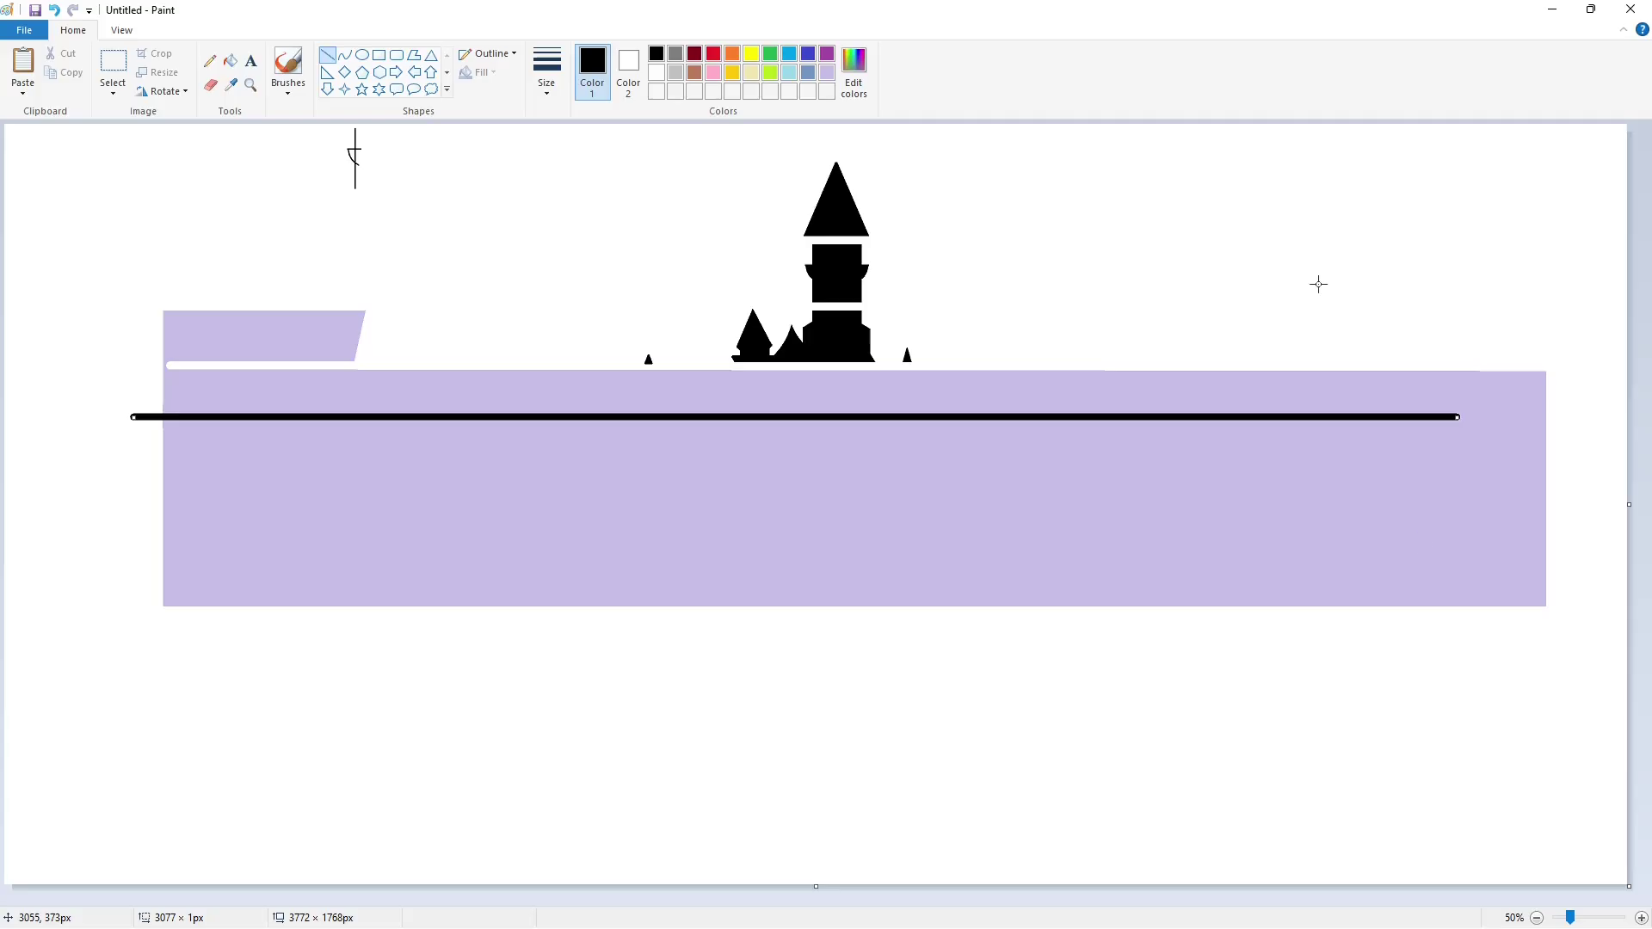
pyautogui.hotkey('ctrl', '+')
# Fill the new thick horizontal line with white.
pyautogui.click(230, 61)
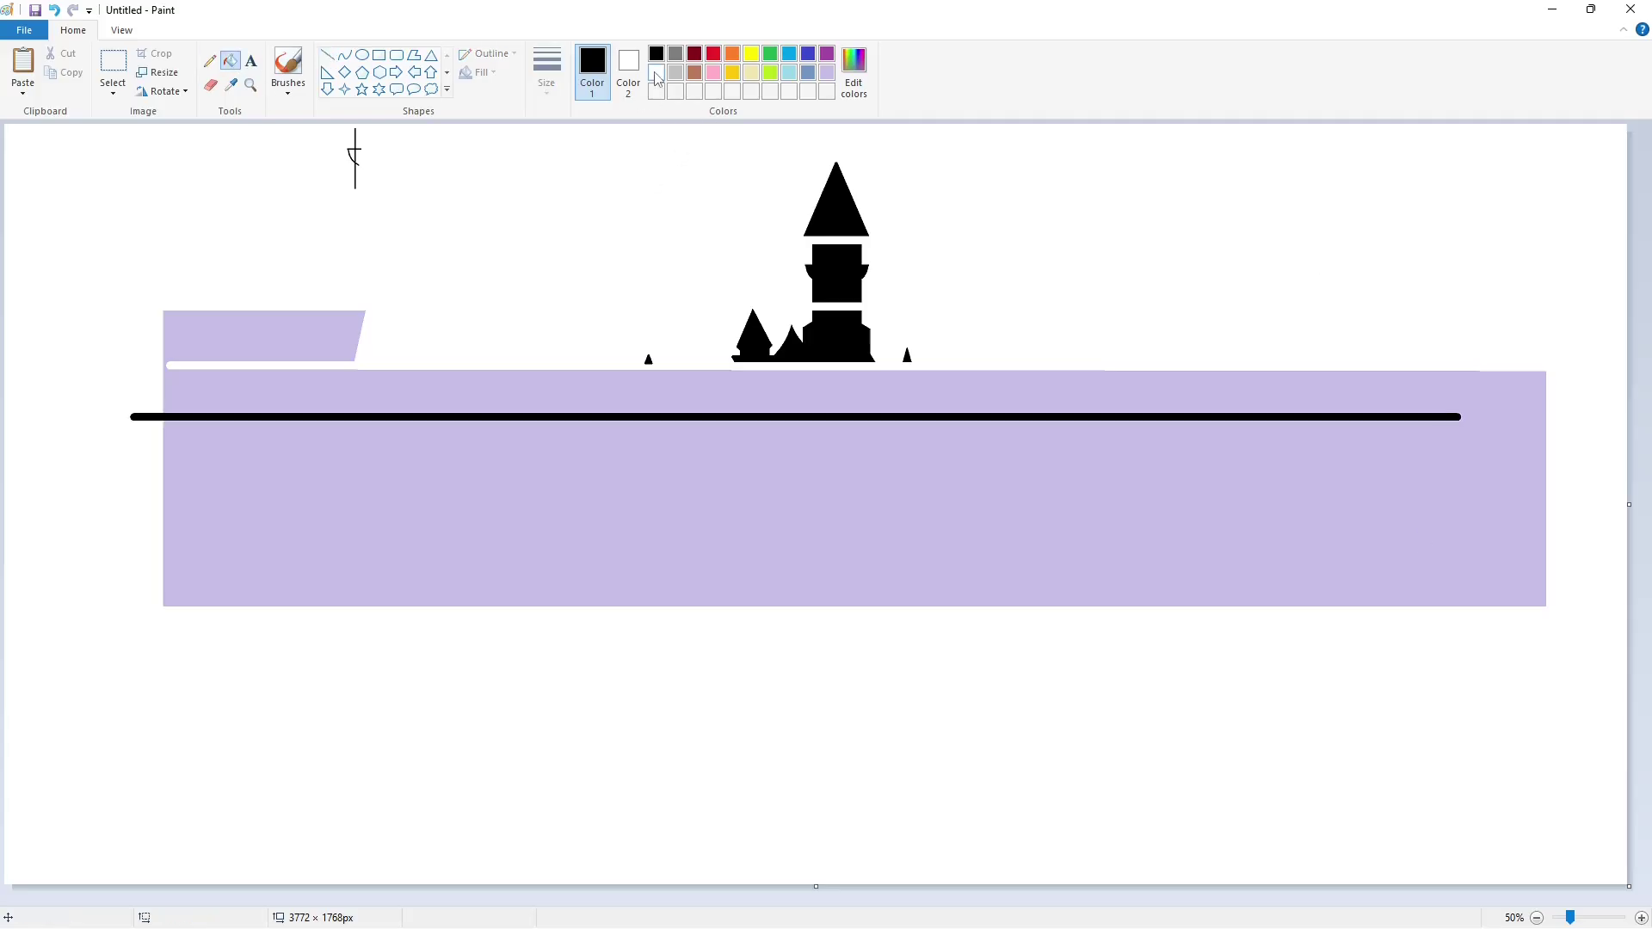
pyautogui.click(657, 72)
pyautogui.click(717, 417)
# Draw two black curves flaring down from the tiny left triangle to the new divider, and a narrow triangle to their right.
pyautogui.click(344, 54)
pyautogui.click(656, 54)
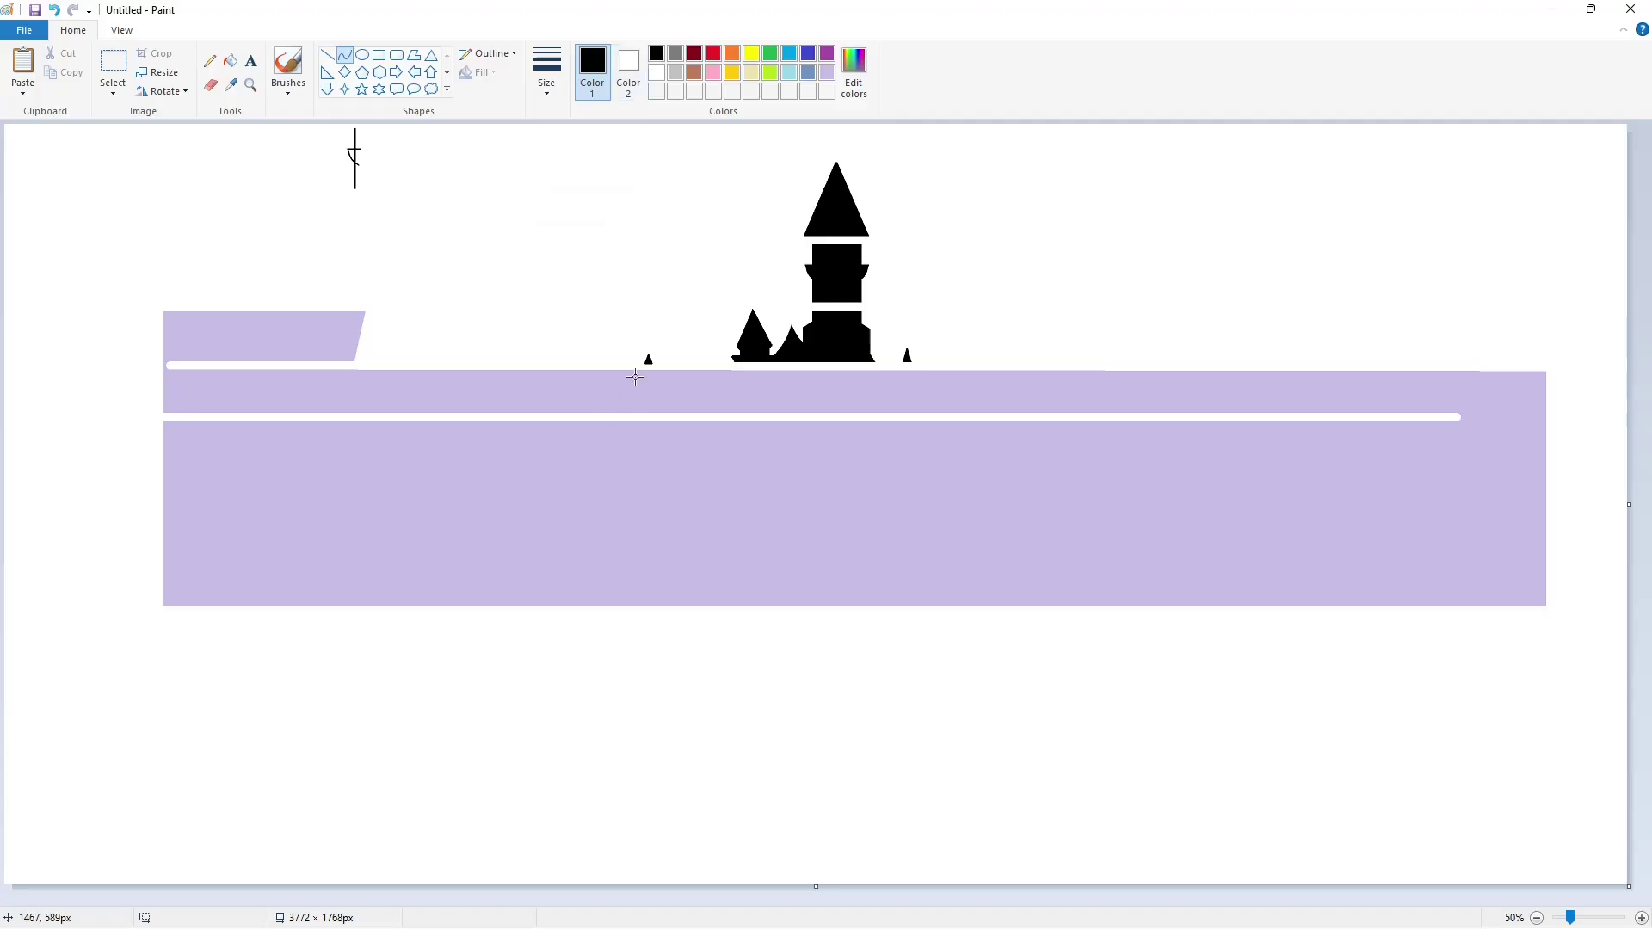
pyautogui.moveTo(645, 369)
pyautogui.mouseDown()
pyautogui.moveTo(619, 416)
pyautogui.moveTo(653, 370)
pyautogui.moveTo(677, 416)
pyautogui.moveTo(728, 418)
pyautogui.mouseUp()
pyautogui.click(636, 394)
pyautogui.click(431, 54)
pyautogui.click(796, 424)
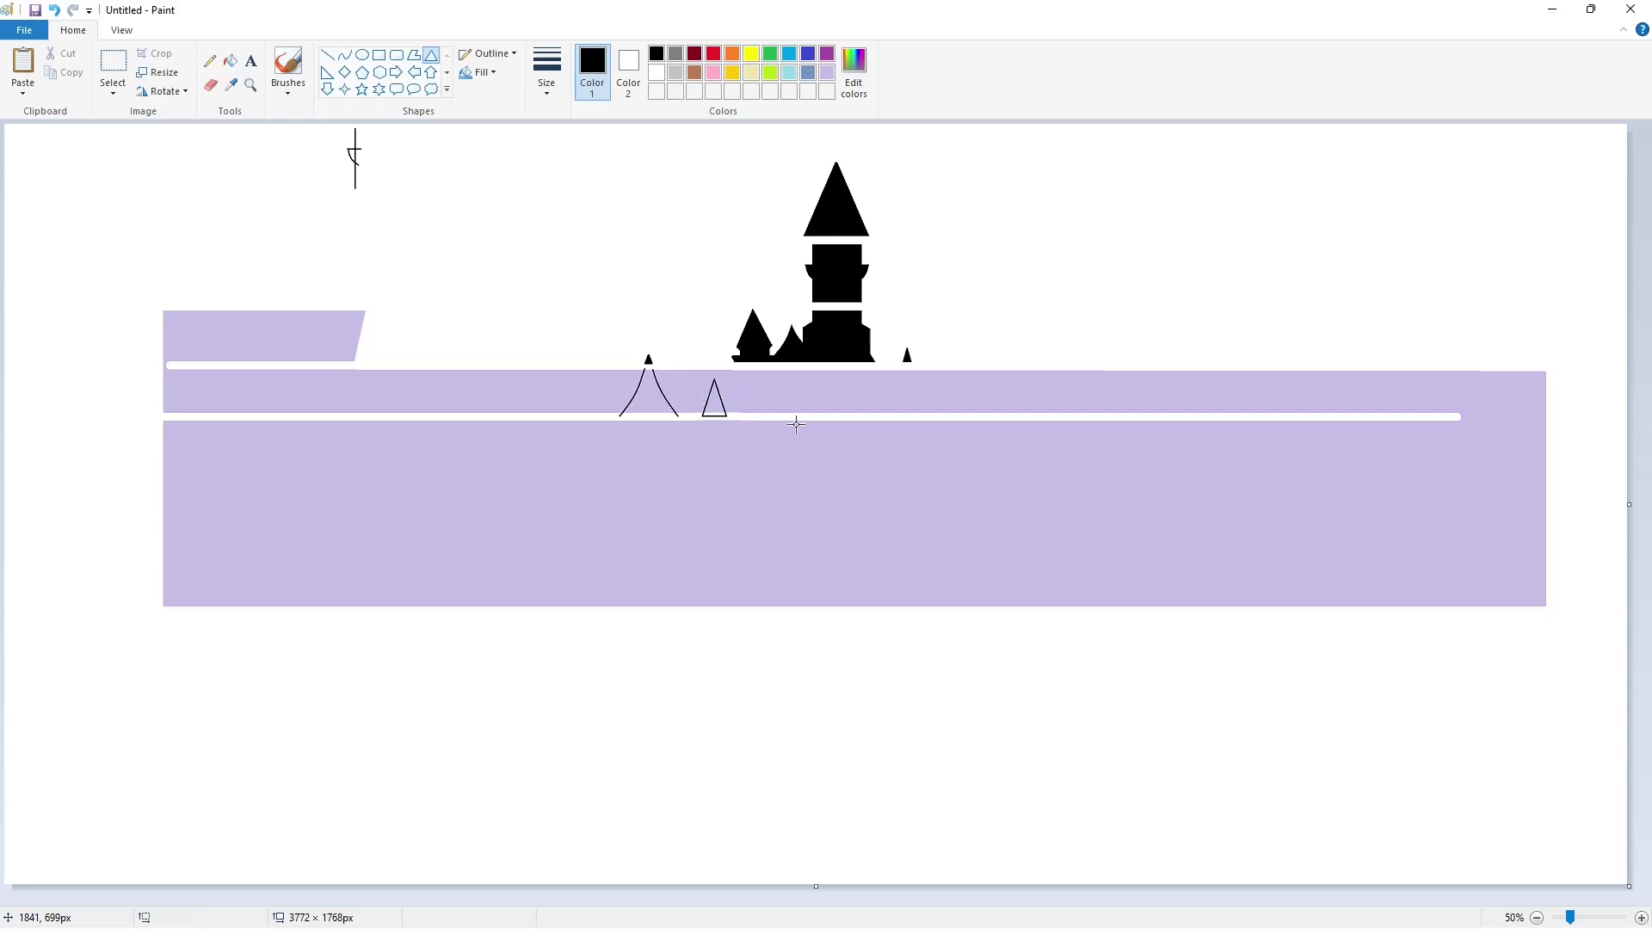
# Draw a vertical black wall line and an outward-flaring curve beneath the central castle block, down to the next white divider.
pyautogui.click(326, 54)
pyautogui.moveTo(738, 371); pyautogui.dragTo(741, 418)
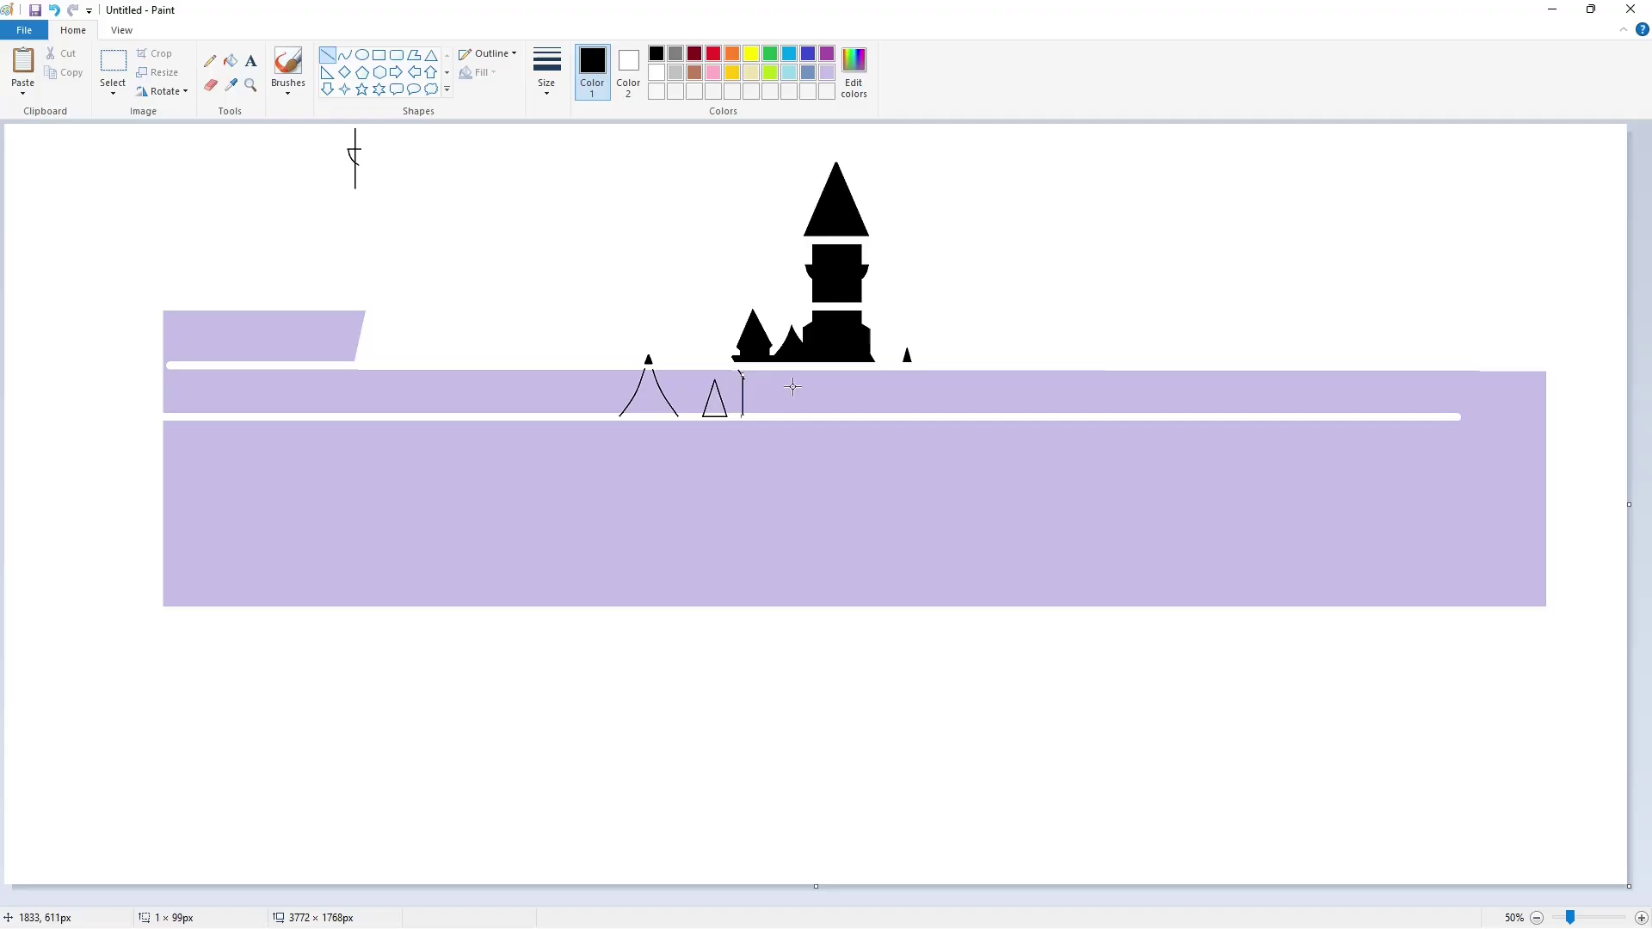
pyautogui.click(789, 384)
pyautogui.click(344, 54)
pyautogui.moveTo(876, 370); pyautogui.dragTo(889, 416)
# Outline a small pointed-roof tower in black below the tiny triangle on the right, with slanted roof, eaves and two walls.
pyautogui.click(326, 54)
pyautogui.moveTo(893, 392)
pyautogui.mouseDown()
pyautogui.moveTo(905, 368)
pyautogui.moveTo(897, 417)
pyautogui.moveTo(914, 376)
pyautogui.moveTo(918, 418)
pyautogui.mouseUp()
pyautogui.click(951, 369)
pyautogui.click(956, 397)
pyautogui.click(961, 395)
pyautogui.click(1048, 418)
pyautogui.click(1015, 395)
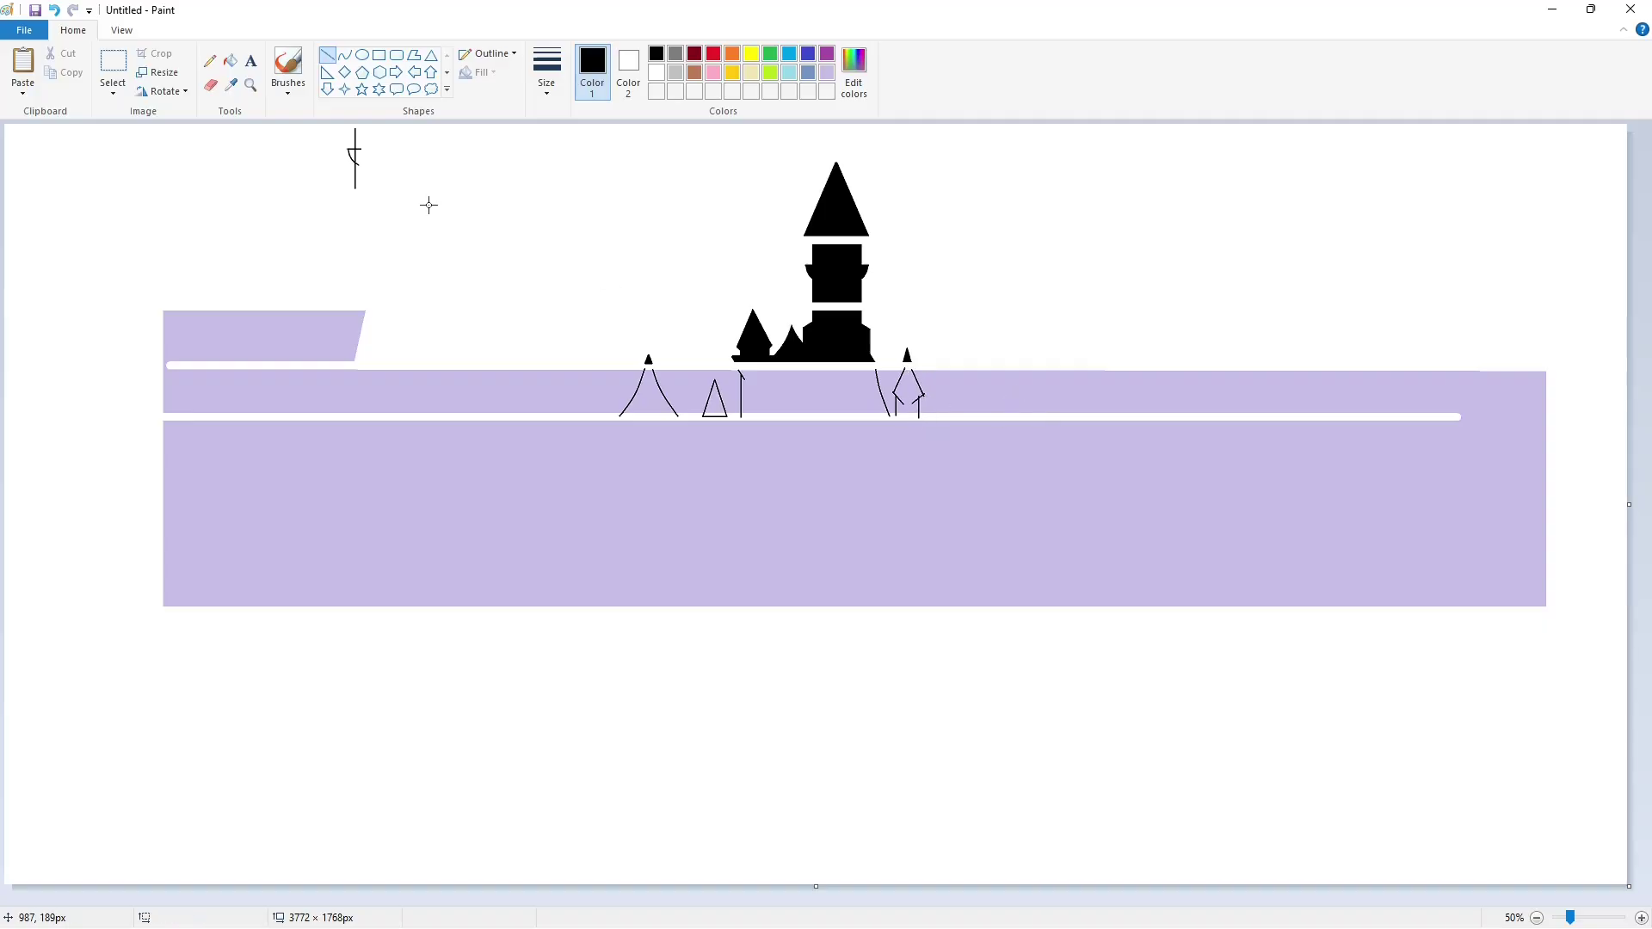
# Fill the flared tent, the narrow triangle, the central block and the small right tower with black.
pyautogui.click(229, 61)
pyautogui.click(1640, 917)
pyautogui.moveTo(771, 899); pyautogui.dragTo(1007, 899)
pyautogui.scroll(-2, 984, 805)
pyautogui.click(841, 481)
pyautogui.click(972, 483)
pyautogui.click(1144, 473)
pyautogui.click(1355, 473)
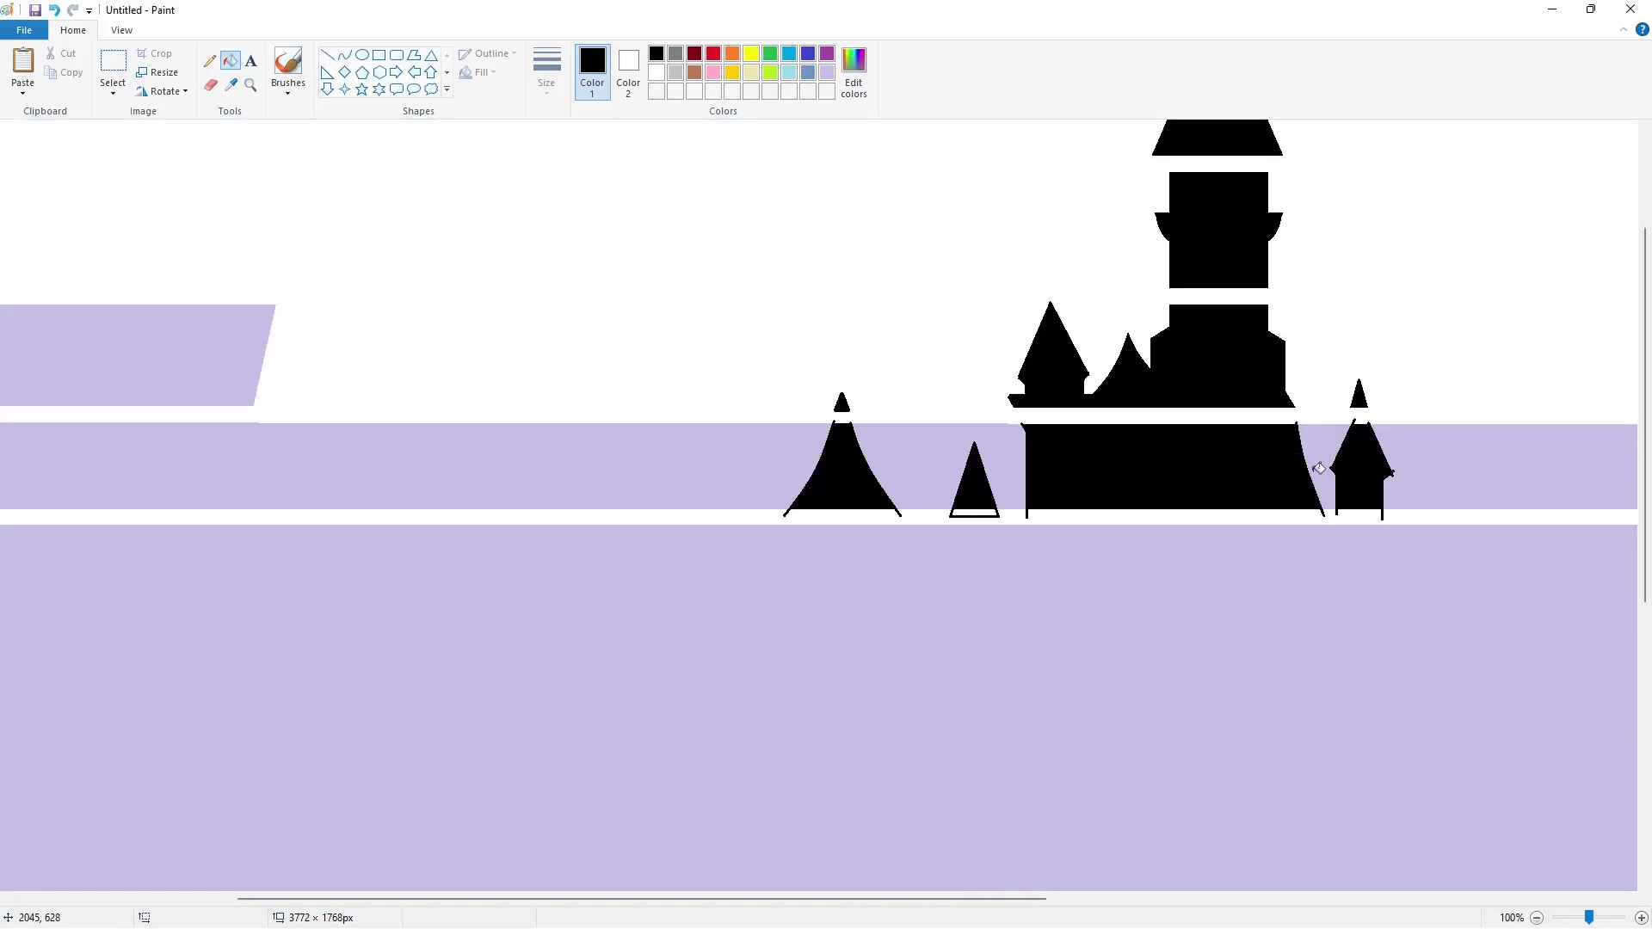
# Cover outline ends spilling onto both white dividers with thick white lines, about 782 px long on the lower one.
pyautogui.click(327, 54)
pyautogui.click(656, 72)
pyautogui.click(547, 69)
pyautogui.click(585, 223)
pyautogui.moveTo(767, 515); pyautogui.dragTo(1439, 516)
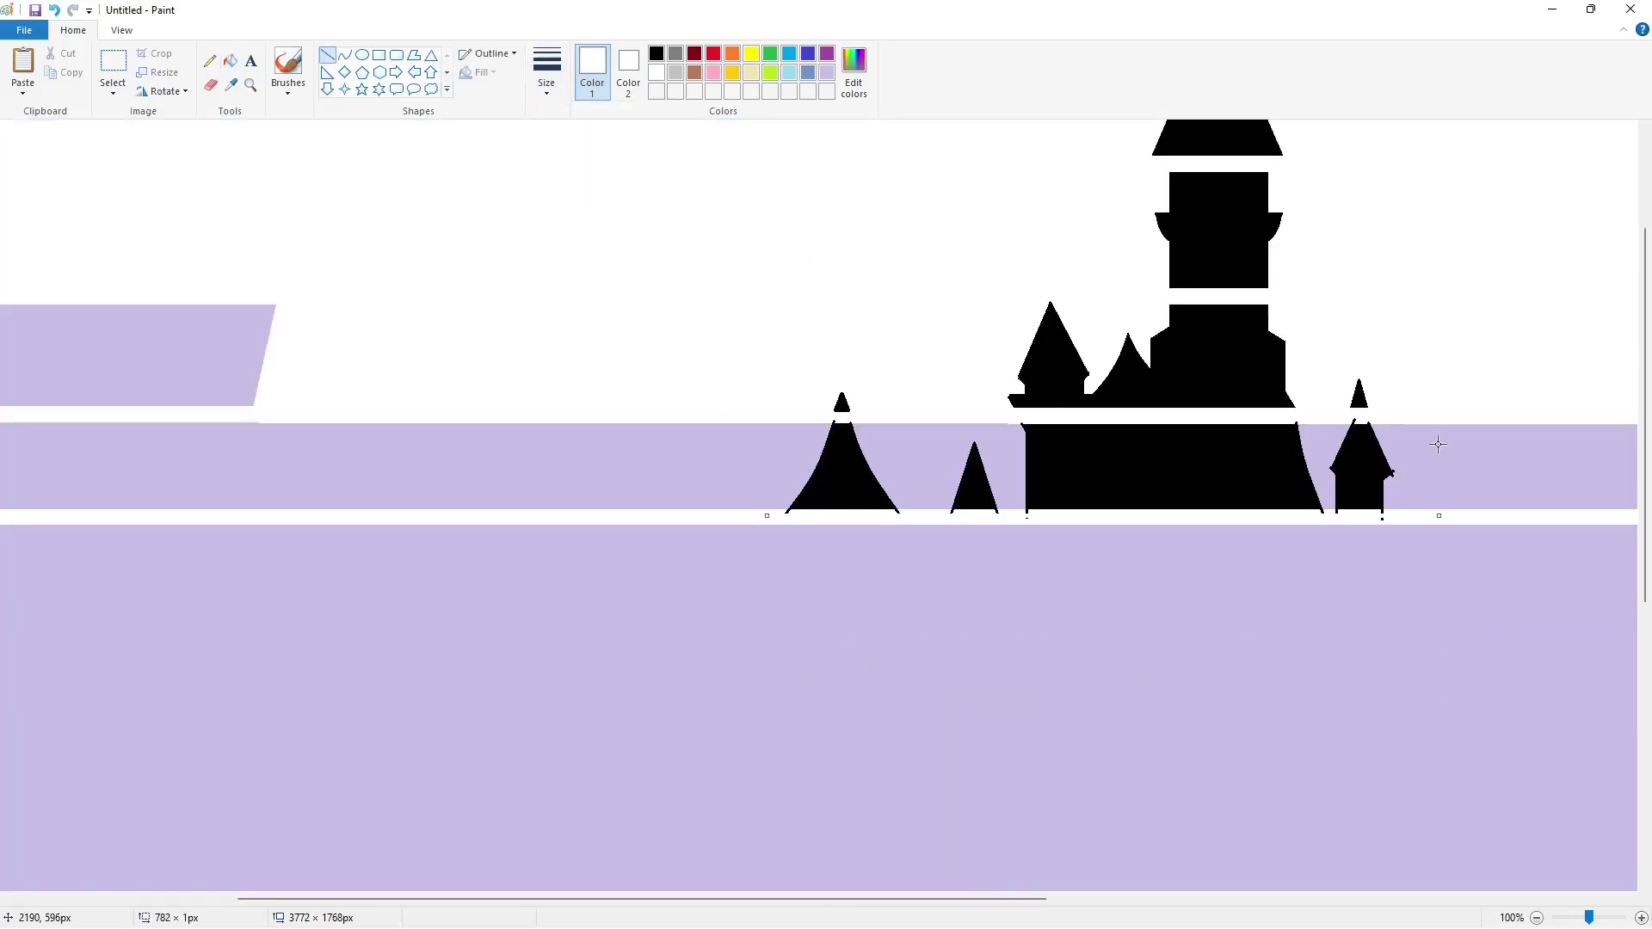
pyautogui.click(1437, 443)
pyautogui.moveTo(811, 419); pyautogui.dragTo(1449, 419)
pyautogui.click(1374, 504)
pyautogui.moveTo(1348, 417); pyautogui.dragTo(1364, 417)
# Fill the lavender gaps around and between the castle parts with white, and whiten the leftover black specks on the lower divider.
pyautogui.click(230, 60)
pyautogui.click(674, 450)
pyautogui.click(1007, 452)
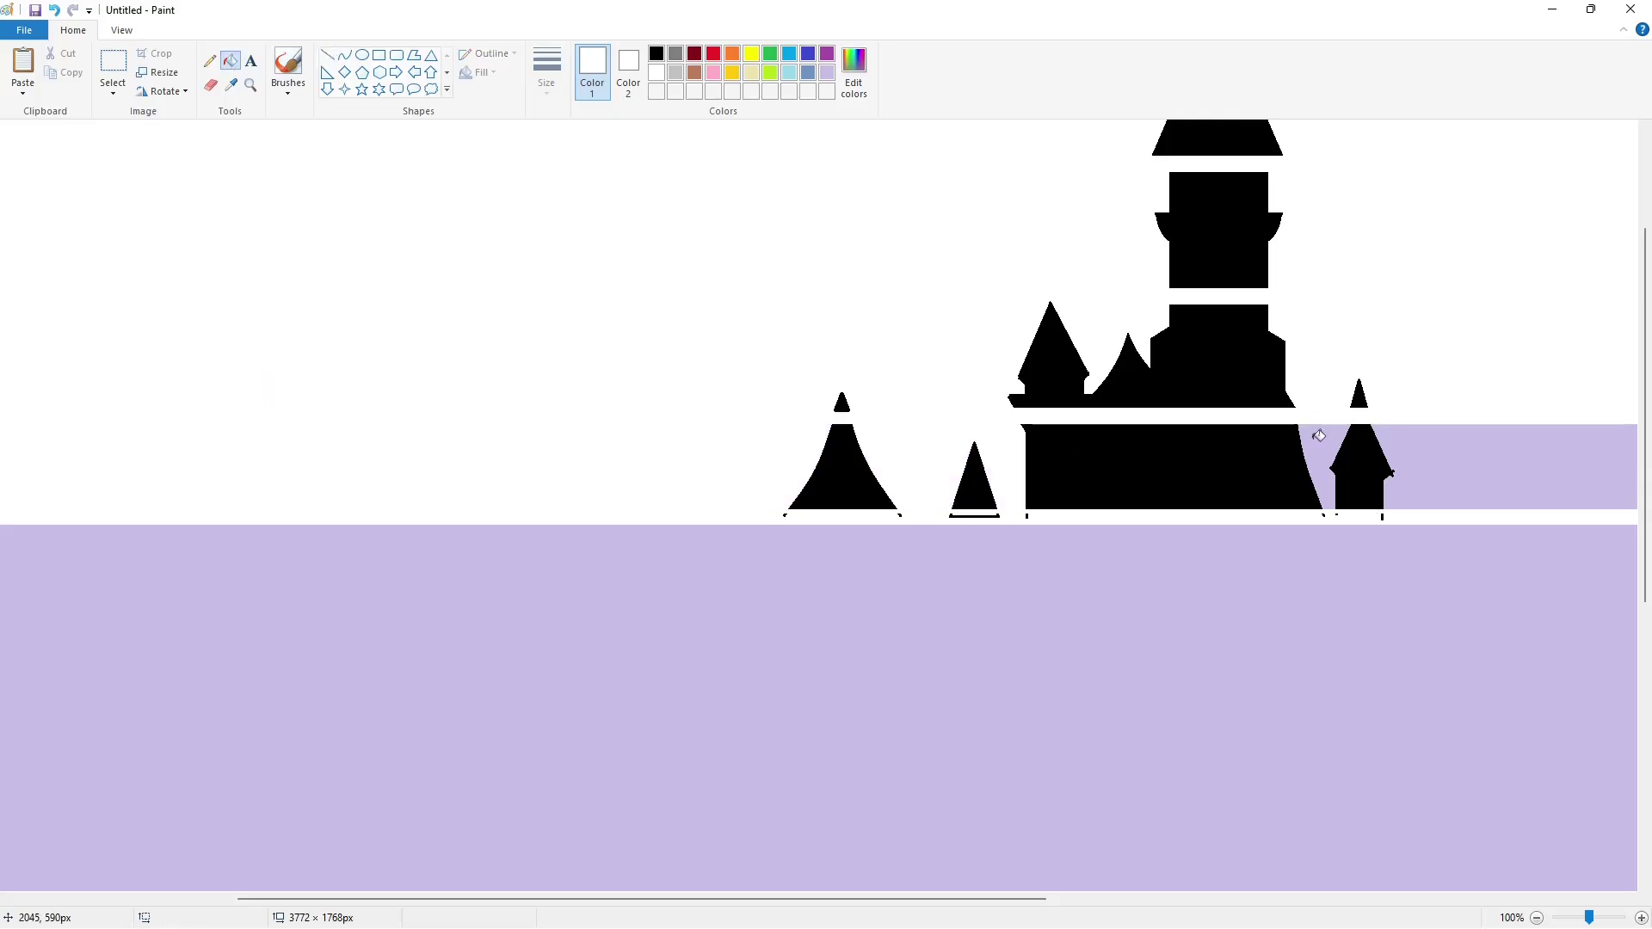
pyautogui.click(1319, 437)
pyautogui.click(1395, 489)
pyautogui.hotkey('ctrl', 'z')
pyautogui.click(1323, 515)
pyautogui.click(987, 516)
pyautogui.click(1027, 516)
# Split the right lavender band with a slanted white line and fill the part next to the castle with white.
pyautogui.click(327, 54)
pyautogui.moveTo(940, 899); pyautogui.dragTo(1392, 899)
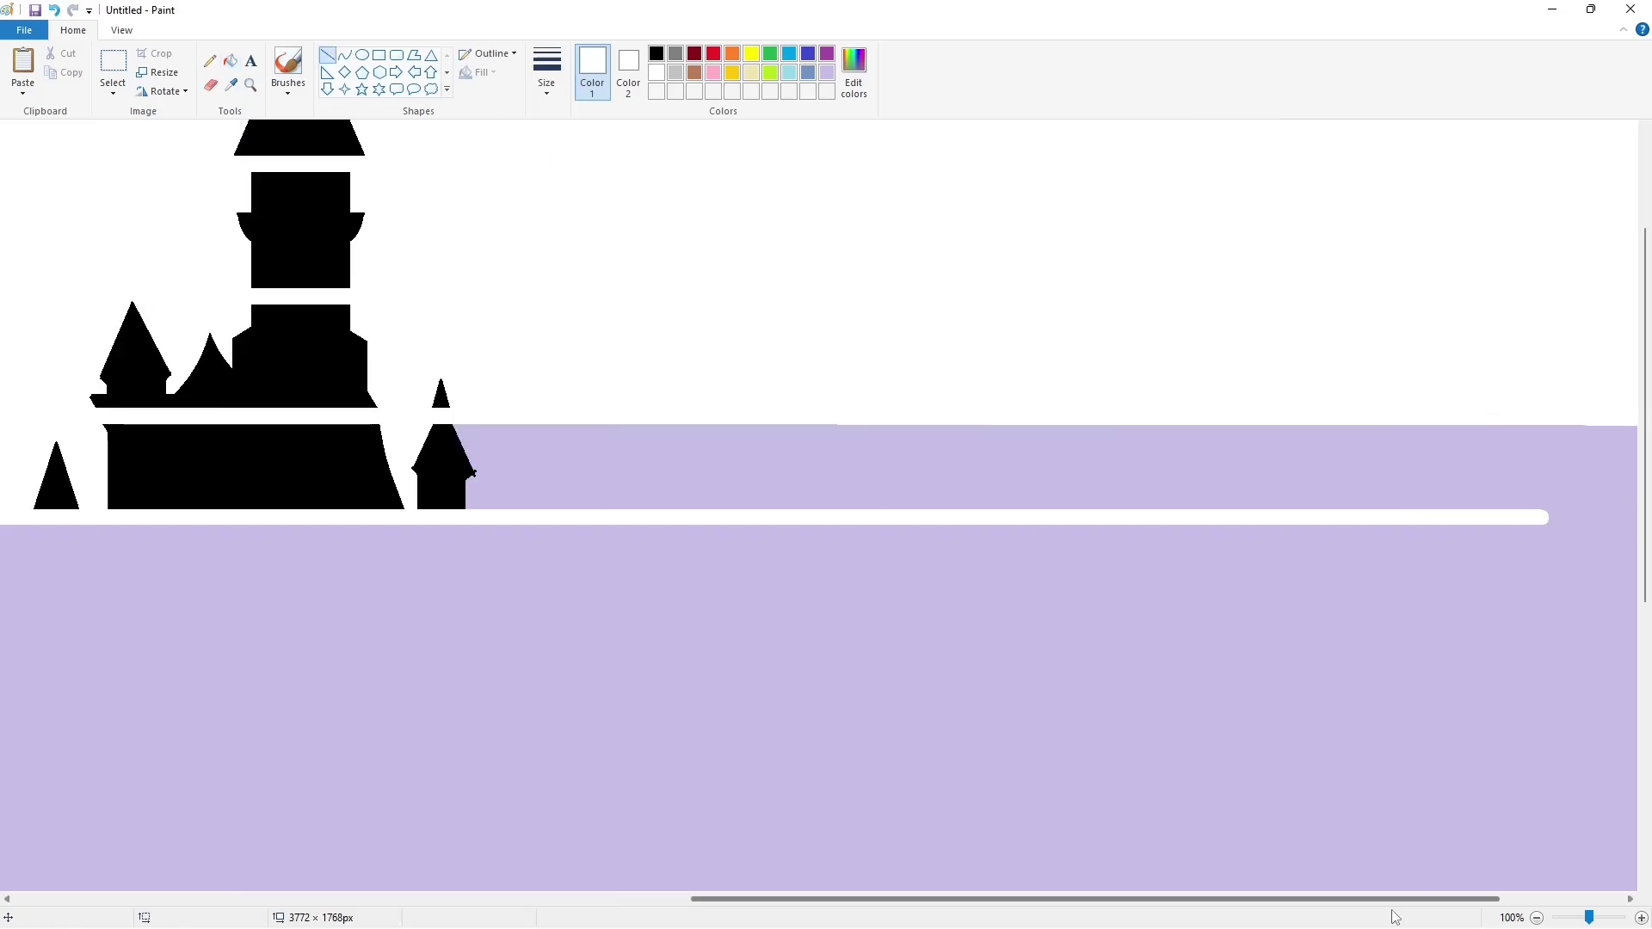
pyautogui.moveTo(1099, 513); pyautogui.dragTo(1111, 424)
pyautogui.click(230, 60)
pyautogui.click(507, 465)
pyautogui.hscroll(-5, 611, 879)
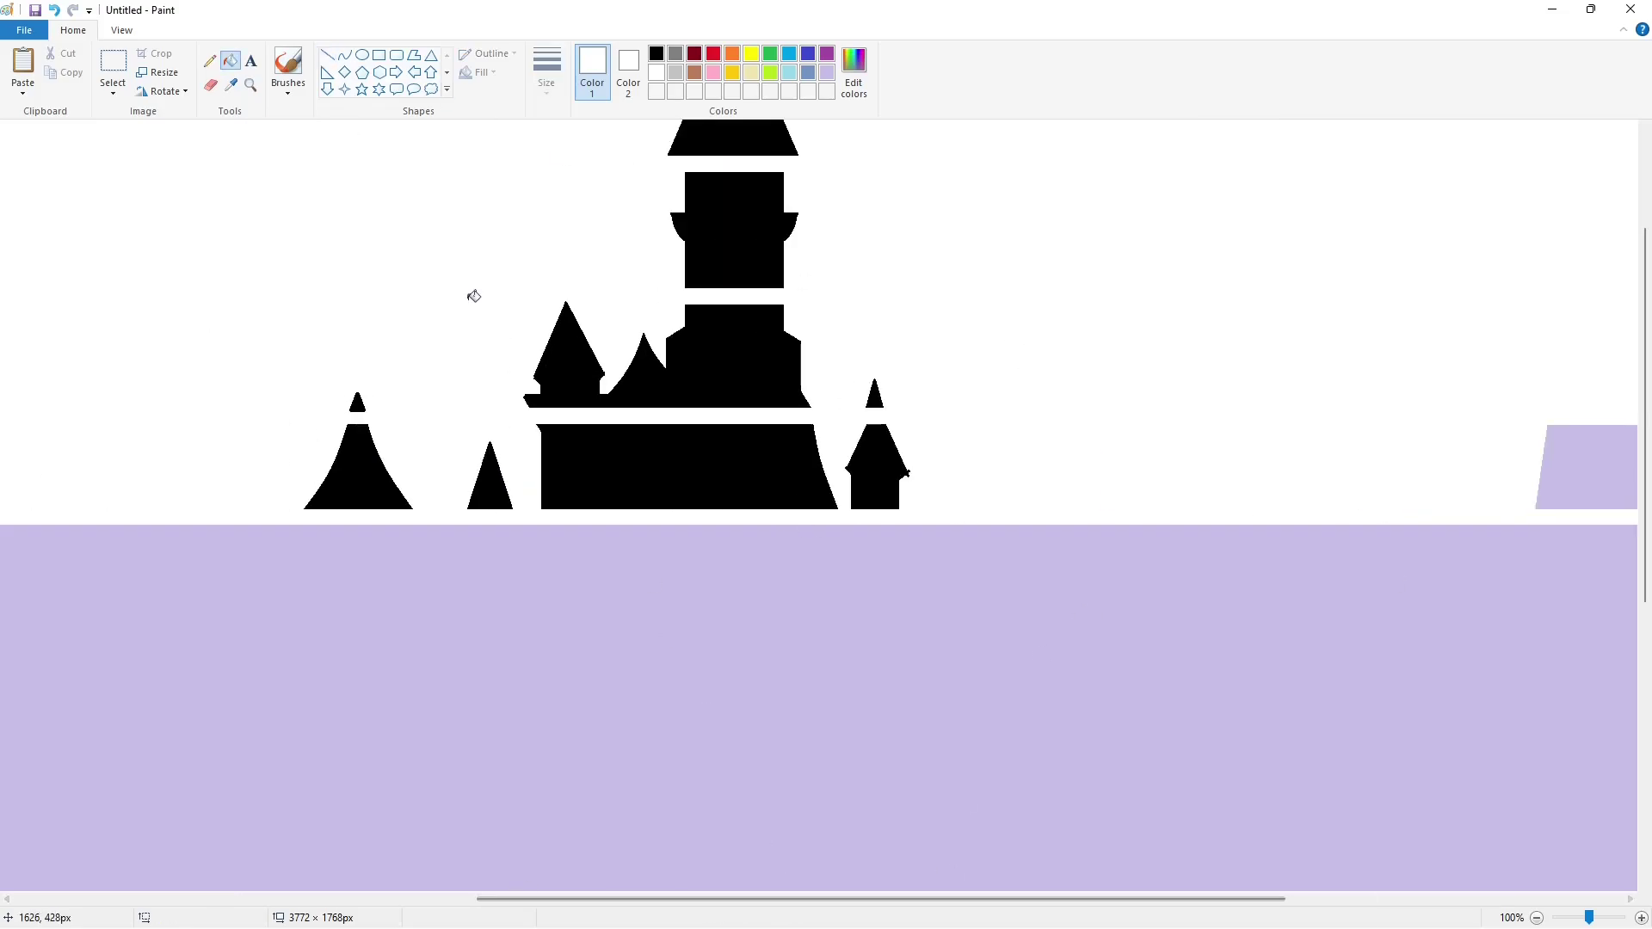
# Trim the uneven eaves of the small right tower and the left turret with short thick white lines.
pyautogui.click(327, 54)
pyautogui.moveTo(912, 462); pyautogui.dragTo(912, 461)
pyautogui.click(1022, 470)
pyautogui.moveTo(911, 463); pyautogui.dragTo(844, 465)
pyautogui.click(858, 468)
pyautogui.click(1113, 485)
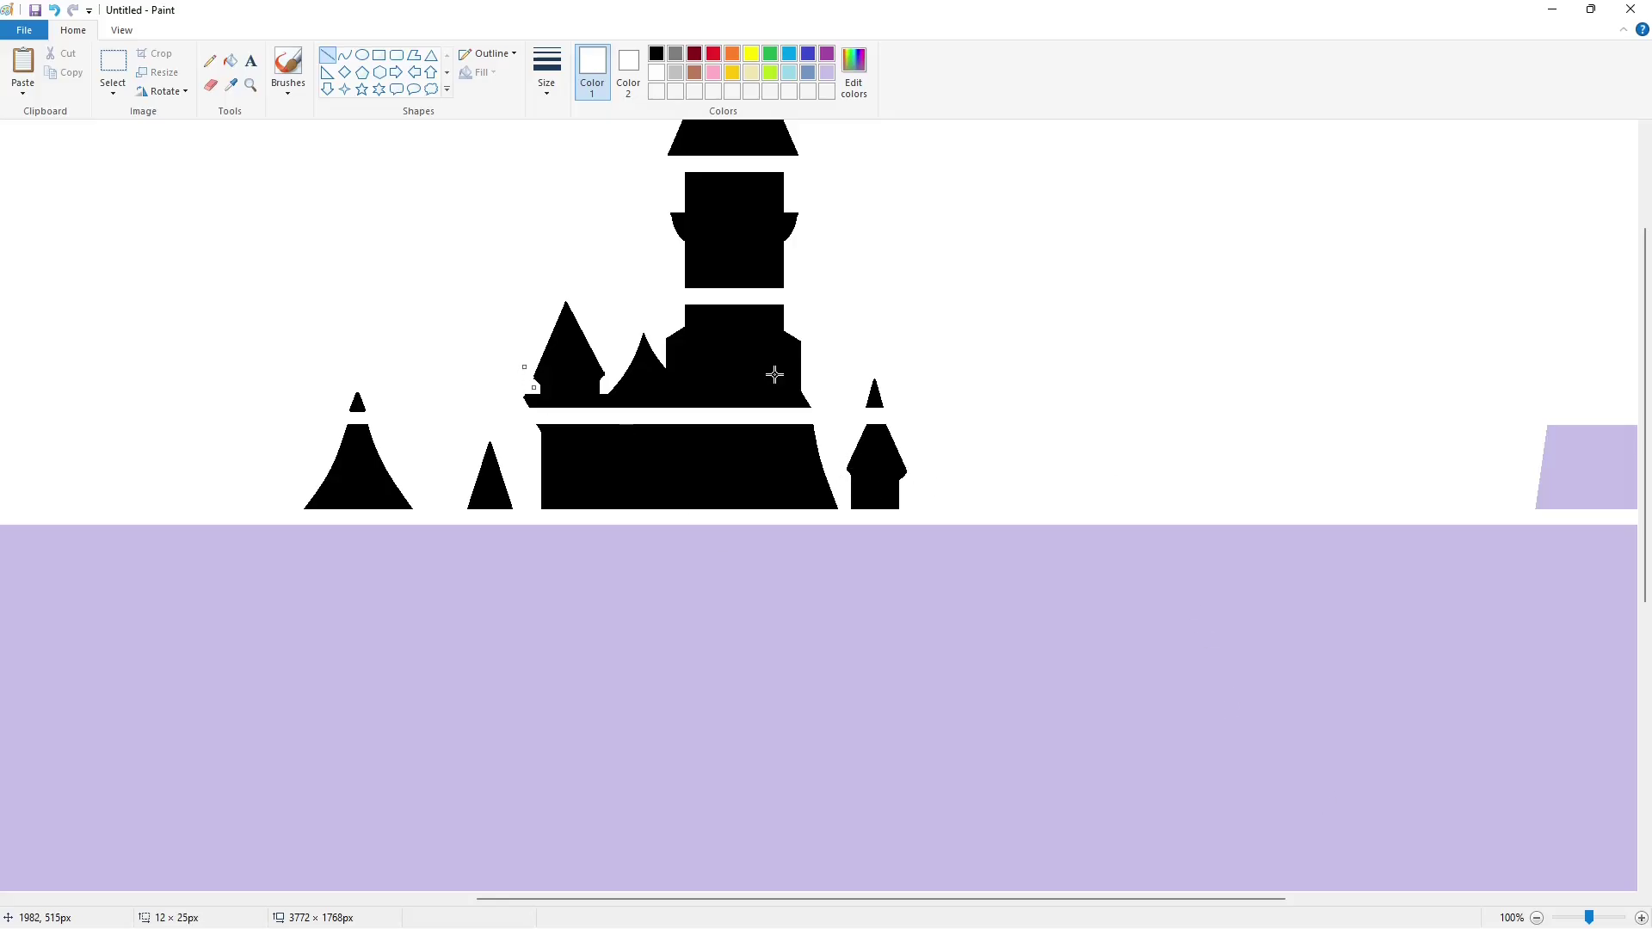
# Draw a black horizontal line about 3533 px long across the upper part of the large lavender block and nudge it up.
pyautogui.scroll(-2, 1480, 792)
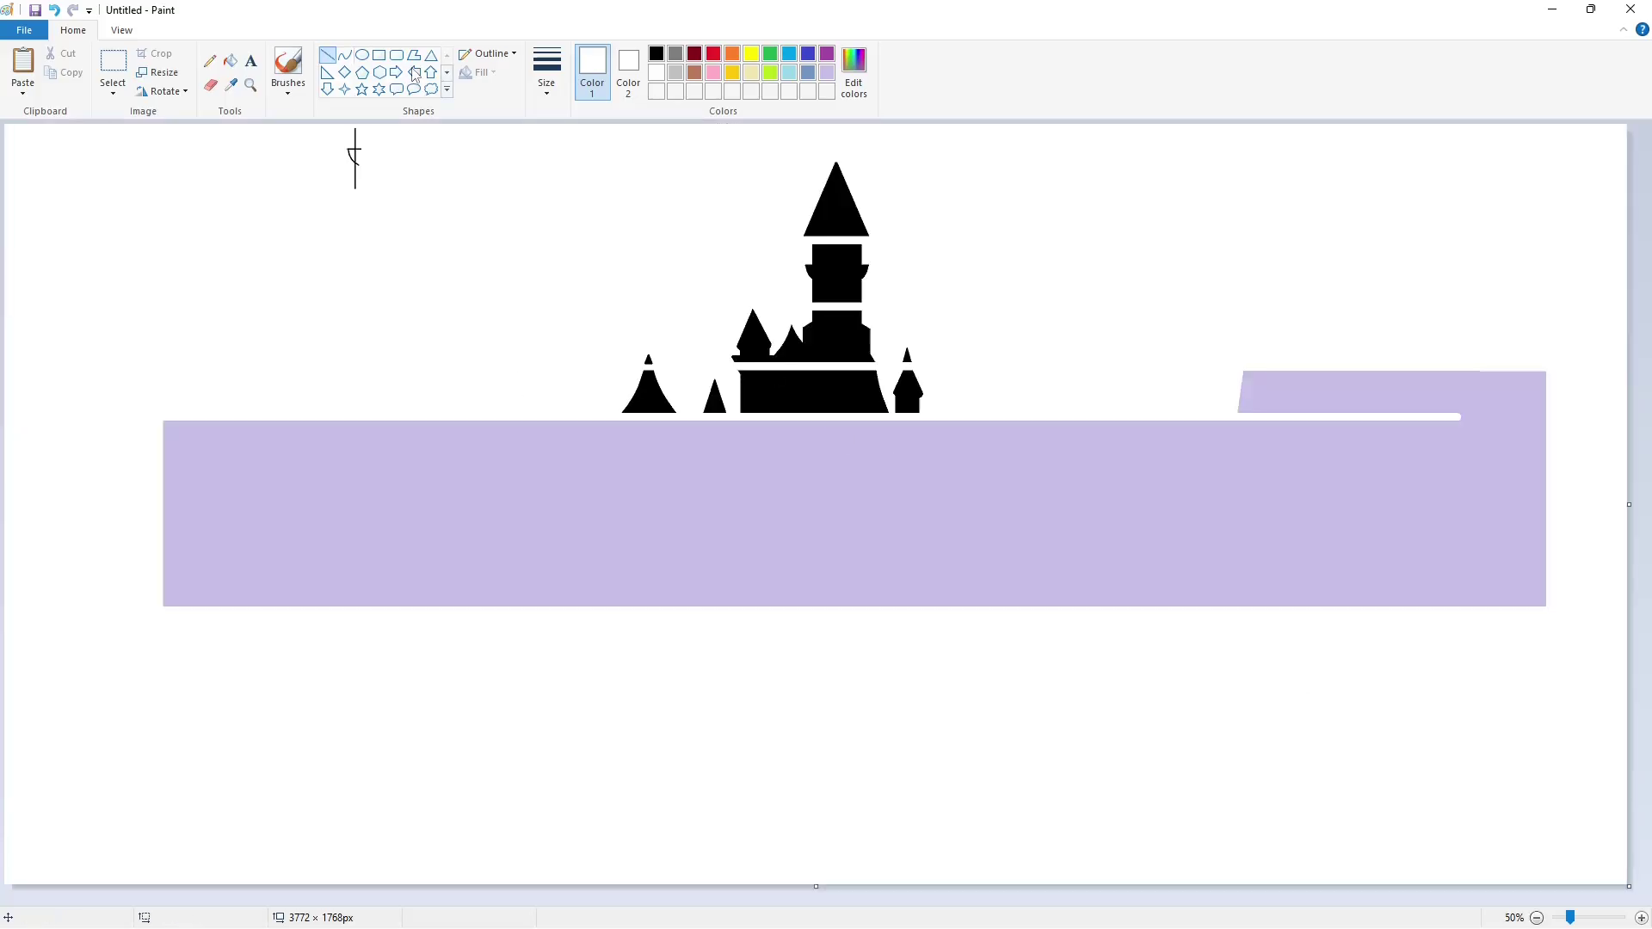
pyautogui.click(656, 55)
pyautogui.moveTo(132, 464); pyautogui.dragTo(1650, 465)
pyautogui.press('Up')
pyautogui.press('Up')
pyautogui.press('Up')
pyautogui.press('Up')
pyautogui.press('Up')
pyautogui.press('Up')
pyautogui.press('Up')
pyautogui.press('Up')
pyautogui.press('Up')
pyautogui.press('Up')
pyautogui.press('Up')
pyautogui.press('Up')
pyautogui.press('Up')
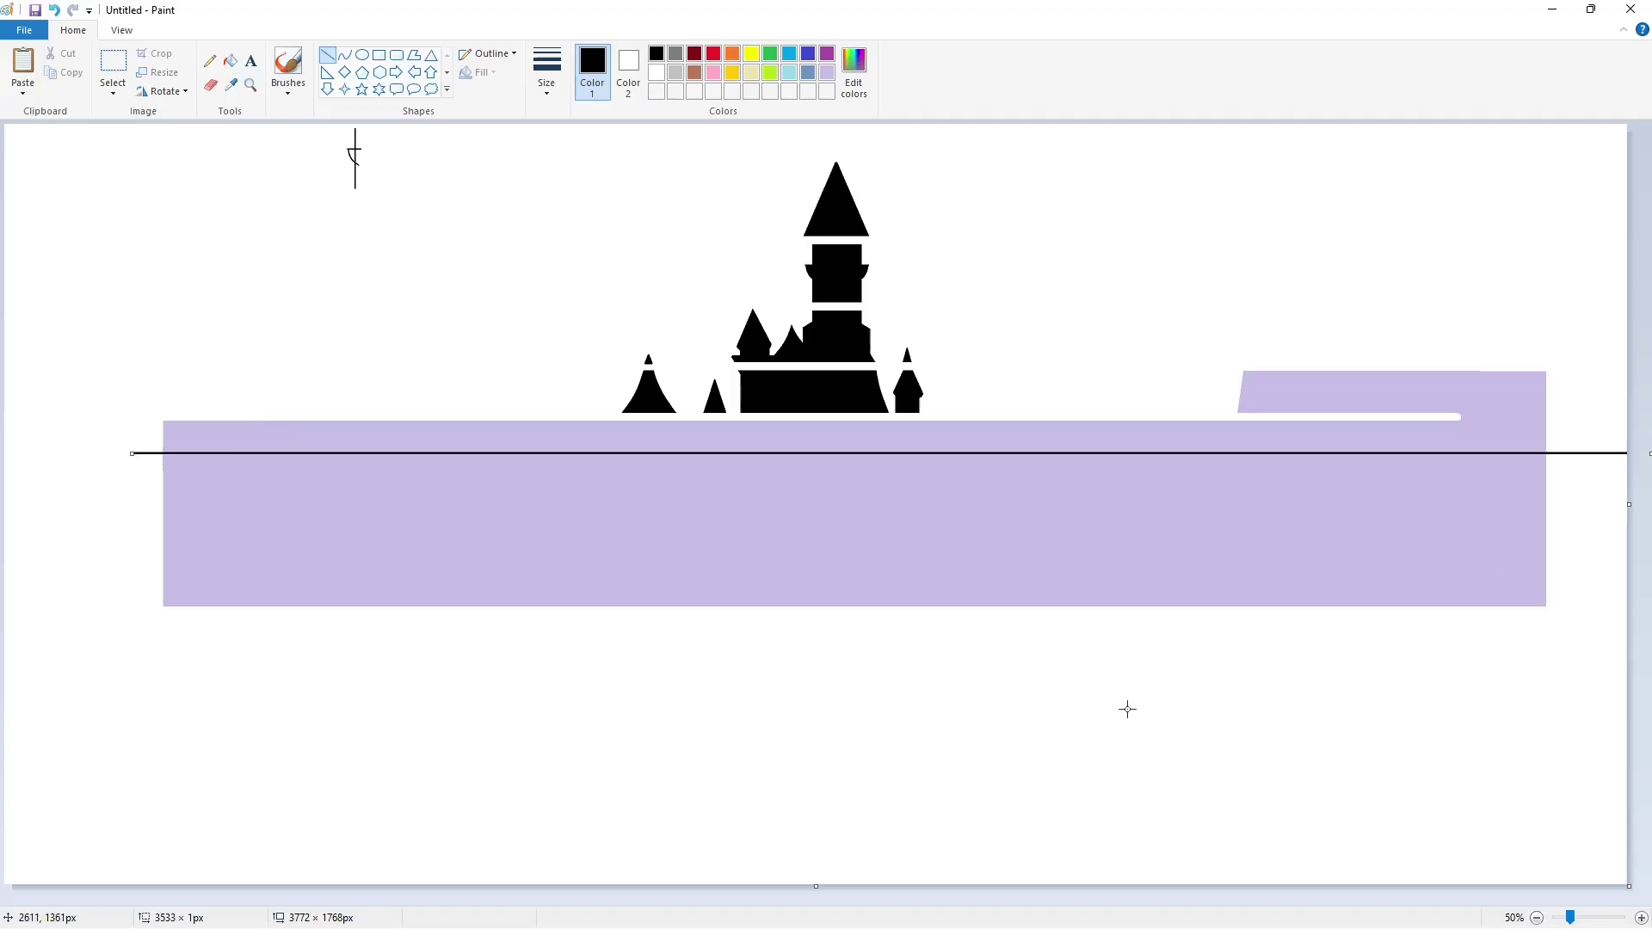
# Thicken the new black horizontal line to match the white dividers above.
pyautogui.hotkey('ctrl', '+')
pyautogui.hotkey('ctrl', '+')
pyautogui.hotkey('ctrl', '+')
pyautogui.hotkey('ctrl', '+')
pyautogui.hotkey('ctrl', '+')
pyautogui.hotkey('ctrl', '+')
pyautogui.hotkey('ctrl', '+')
pyautogui.hotkey('ctrl', '+')
pyautogui.hotkey('ctrl', '+')
pyautogui.hotkey('ctrl', '+')
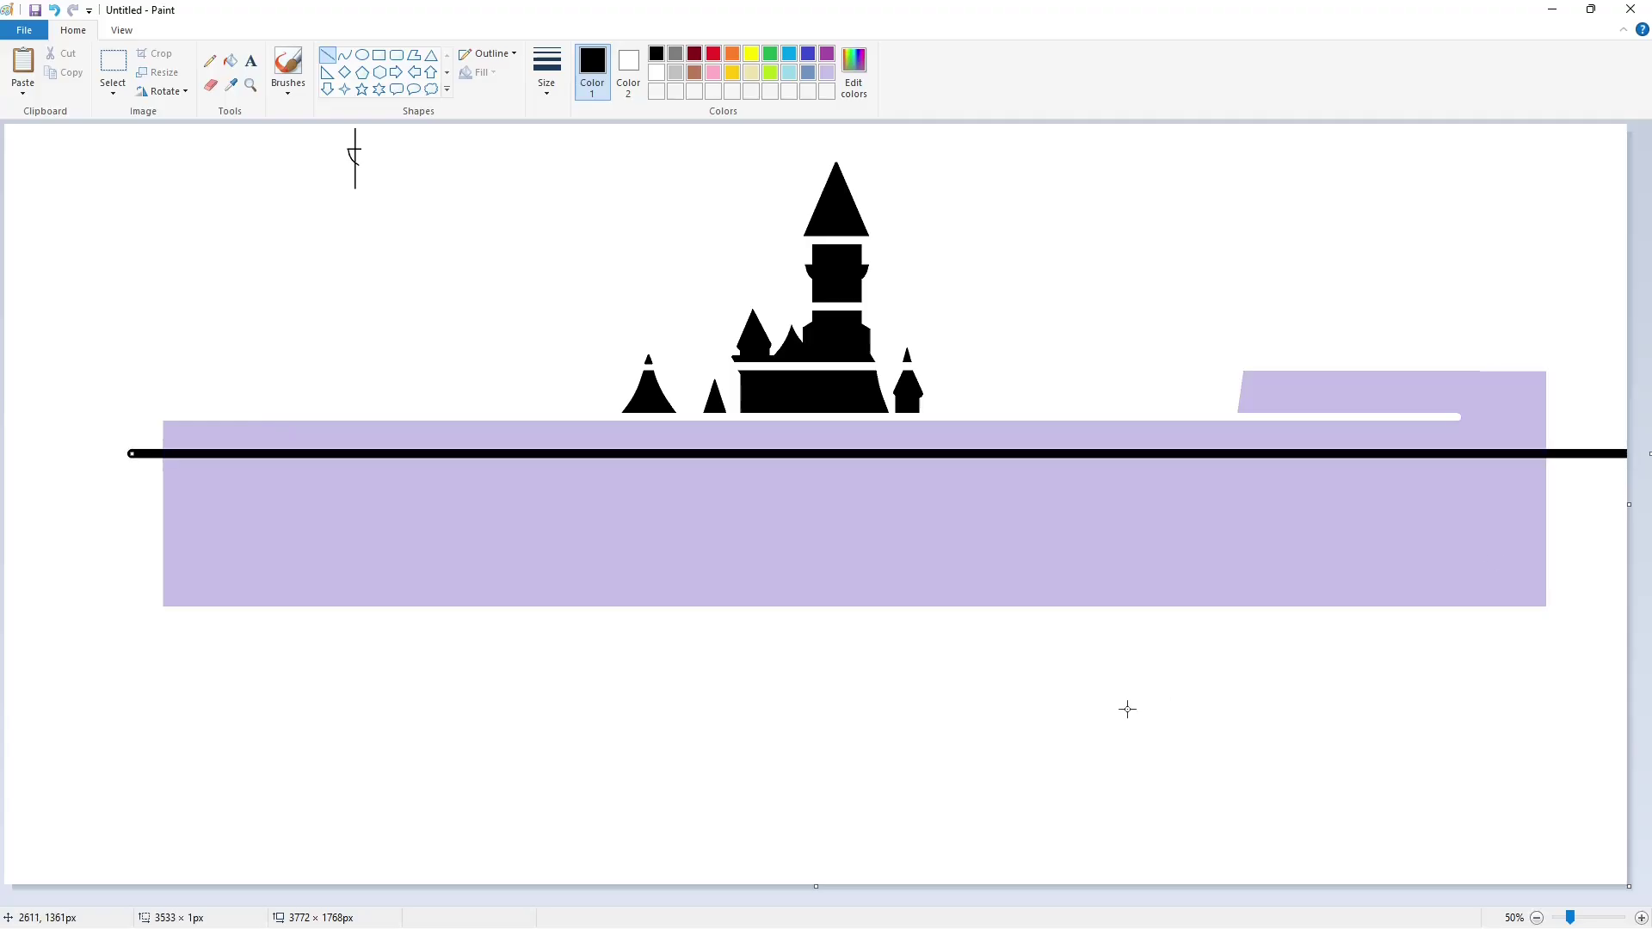
# Fill the thick horizontal line with white and set the drawing colour back to black.
pyautogui.click(230, 60)
pyautogui.click(657, 73)
pyautogui.click(629, 460)
pyautogui.click(327, 54)
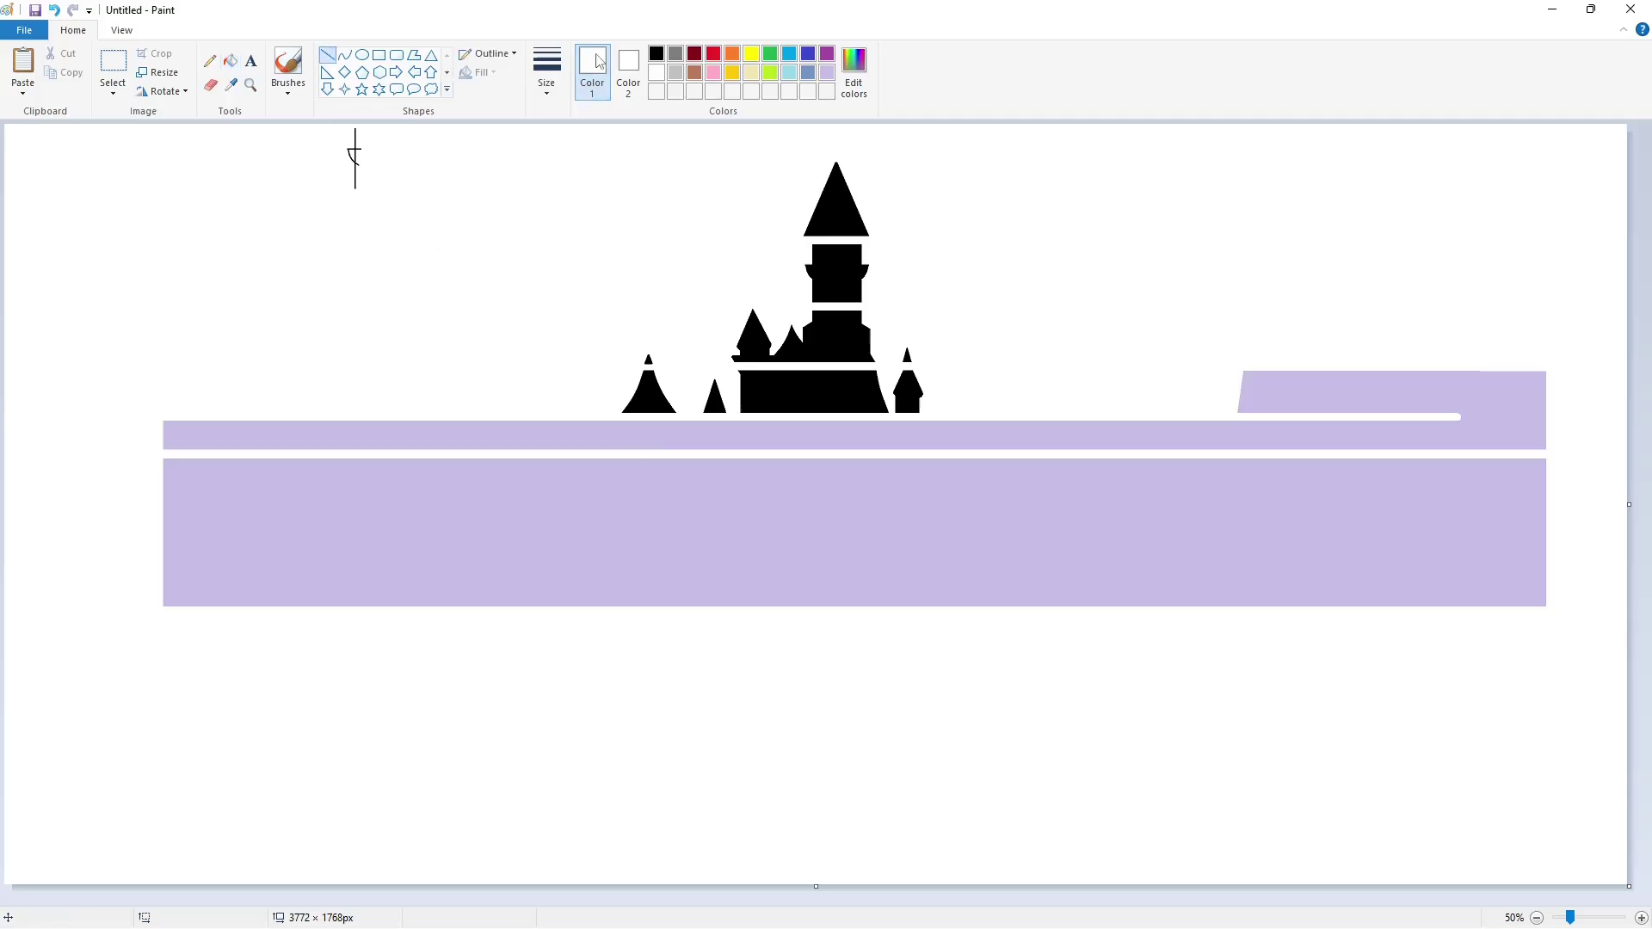
pyautogui.click(656, 54)
pyautogui.click(344, 54)
pyautogui.moveTo(611, 420); pyautogui.dragTo(626, 452)
pyautogui.click(546, 76)
pyautogui.click(572, 156)
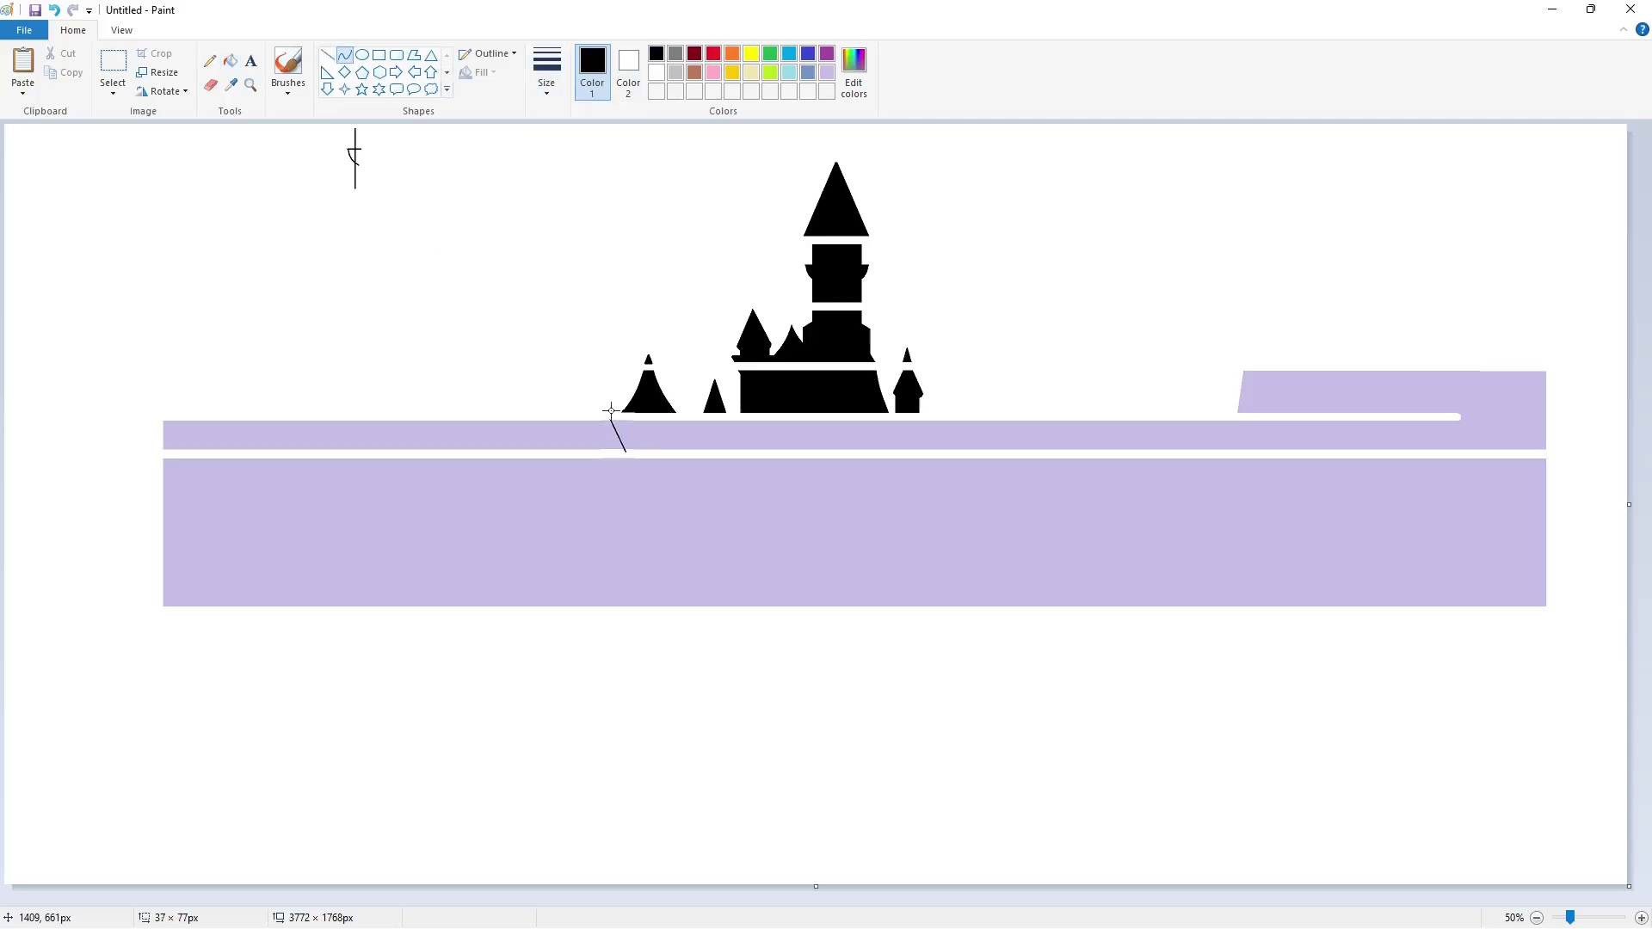
pyautogui.press('Escape')
# Try a thick black horizontal line across the lavender block below the newest white divider.
pyautogui.click(327, 55)
pyautogui.moveTo(152, 492); pyautogui.dragTo(1552, 516)
pyautogui.hotkey('ctrl', '+')
pyautogui.hotkey('ctrl', '+')
pyautogui.hotkey('ctrl', '+')
pyautogui.hotkey('ctrl', '+')
pyautogui.hotkey('ctrl', '+')
pyautogui.hotkey('ctrl', '+')
pyautogui.hotkey('ctrl', '+')
pyautogui.hotkey('ctrl', '+')
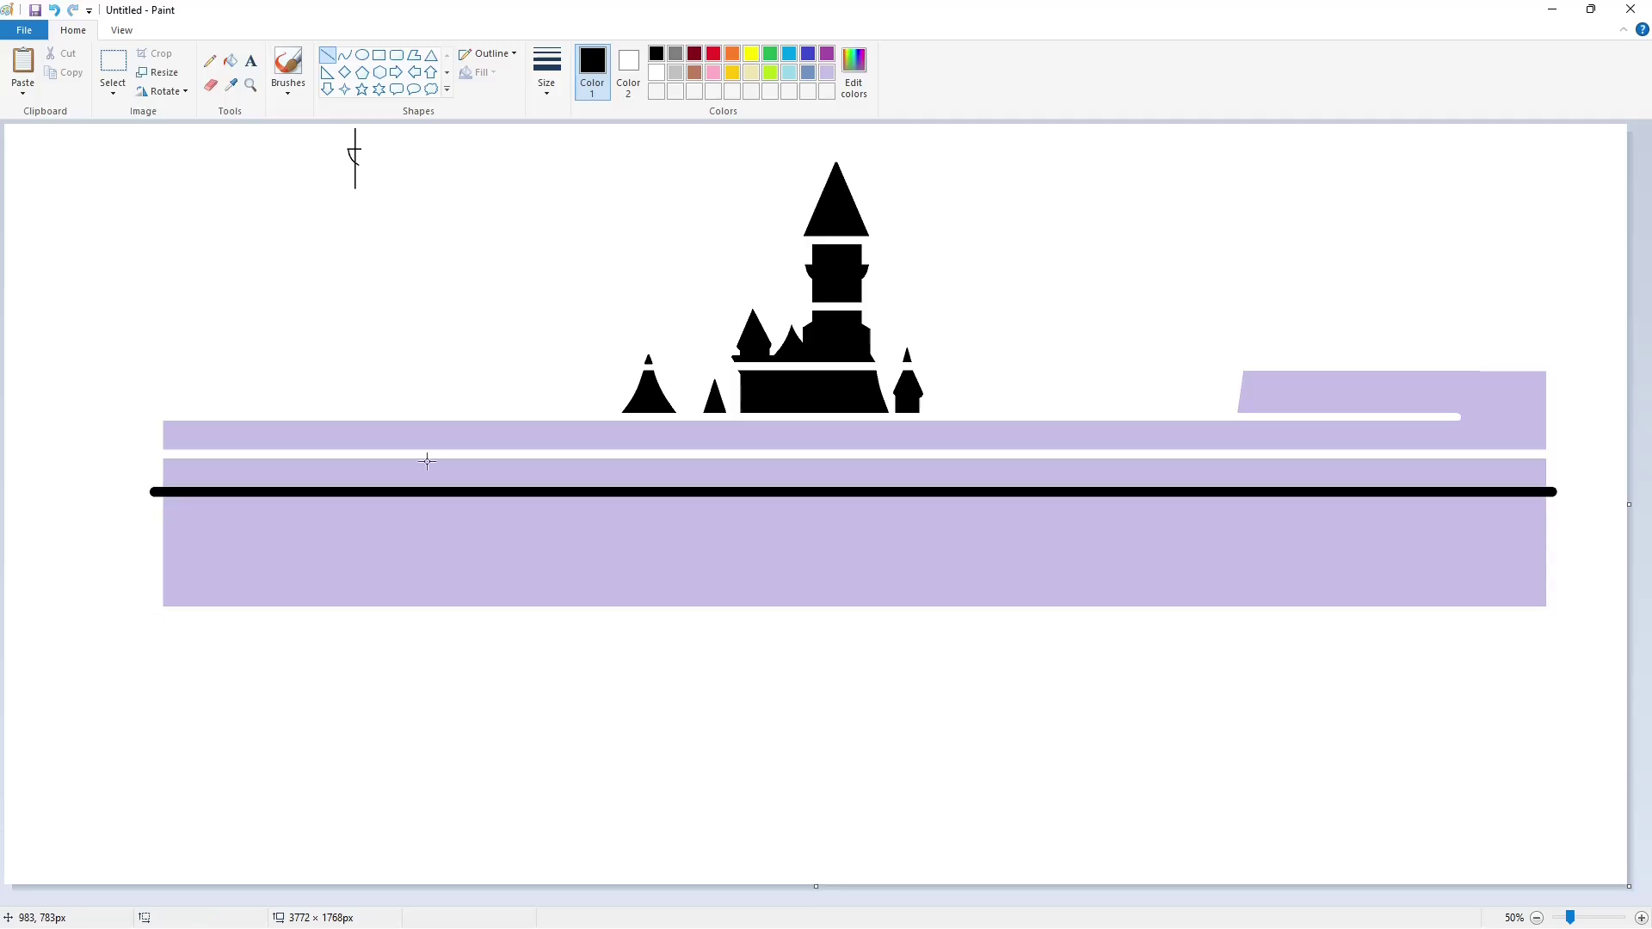
# Try a second thick black horizontal line about 3489 px long further down, and undo both new lines.
pyautogui.moveTo(150, 538)
pyautogui.mouseDown()
pyautogui.moveTo(1051, 546)
pyautogui.moveTo(1069, 769)
pyautogui.mouseUp()
pyautogui.press('Up')
pyautogui.press('Up')
pyautogui.press('Up')
pyautogui.press('Up')
pyautogui.press('Up')
pyautogui.press('Up')
pyautogui.press('Up')
pyautogui.press('Up')
pyautogui.press('Up')
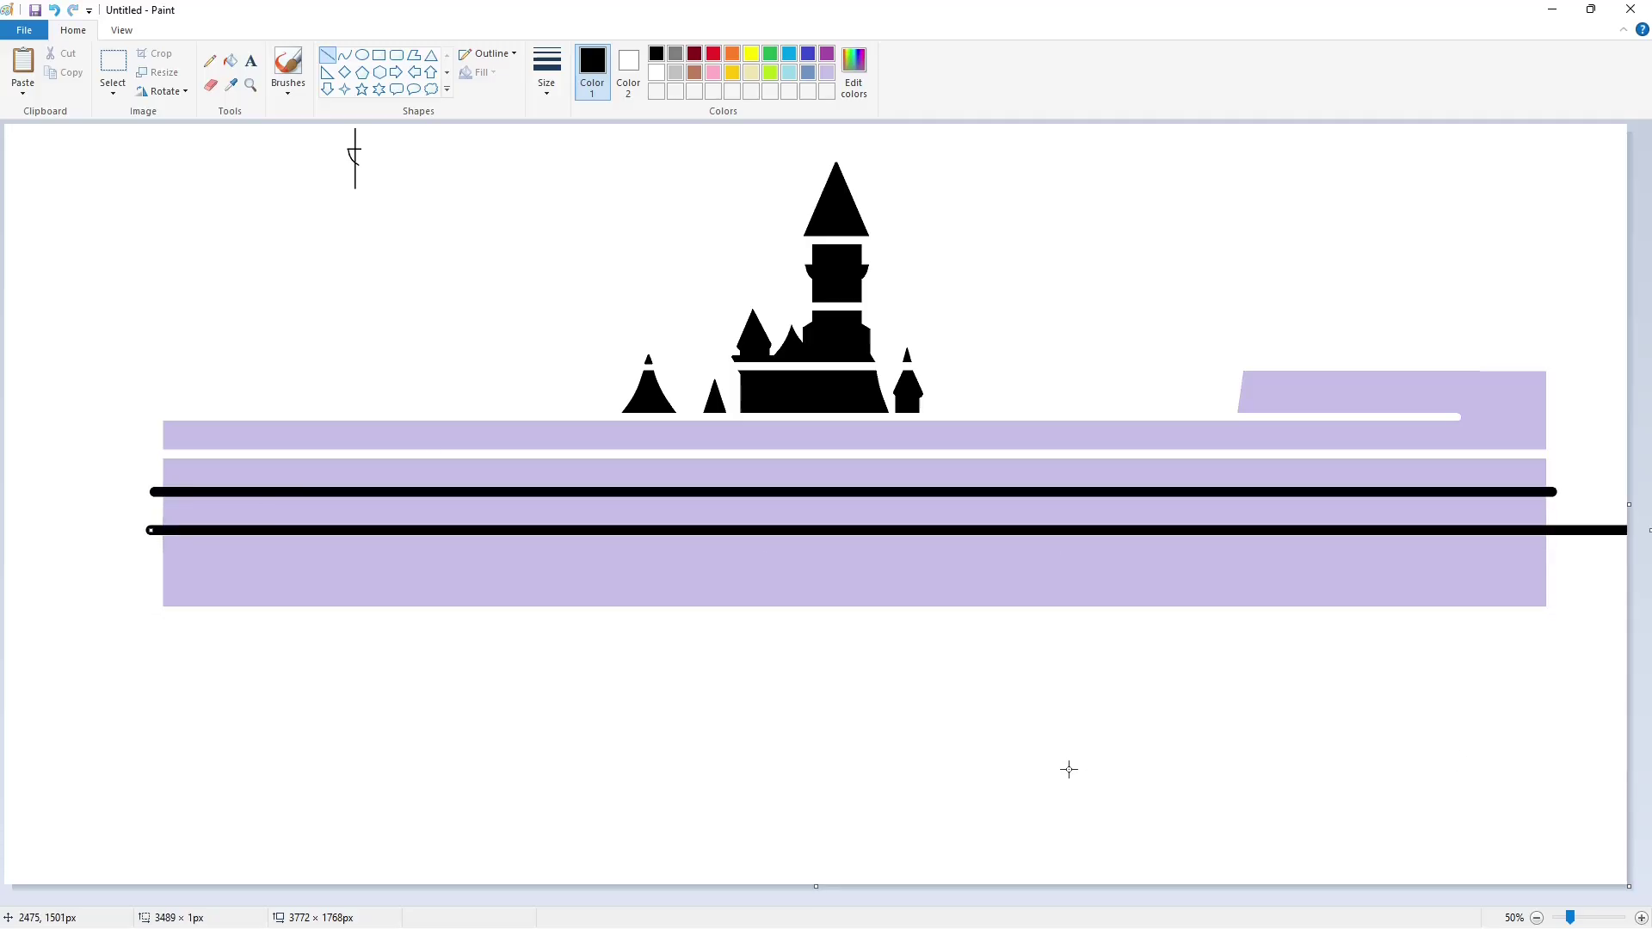
pyautogui.hotkey('ctrl', 'z')
pyautogui.hotkey('ctrl', 'z')
# Draw a thin black curved wall below the flared tent's left edge and a small curved spire to its left.
pyautogui.click(345, 55)
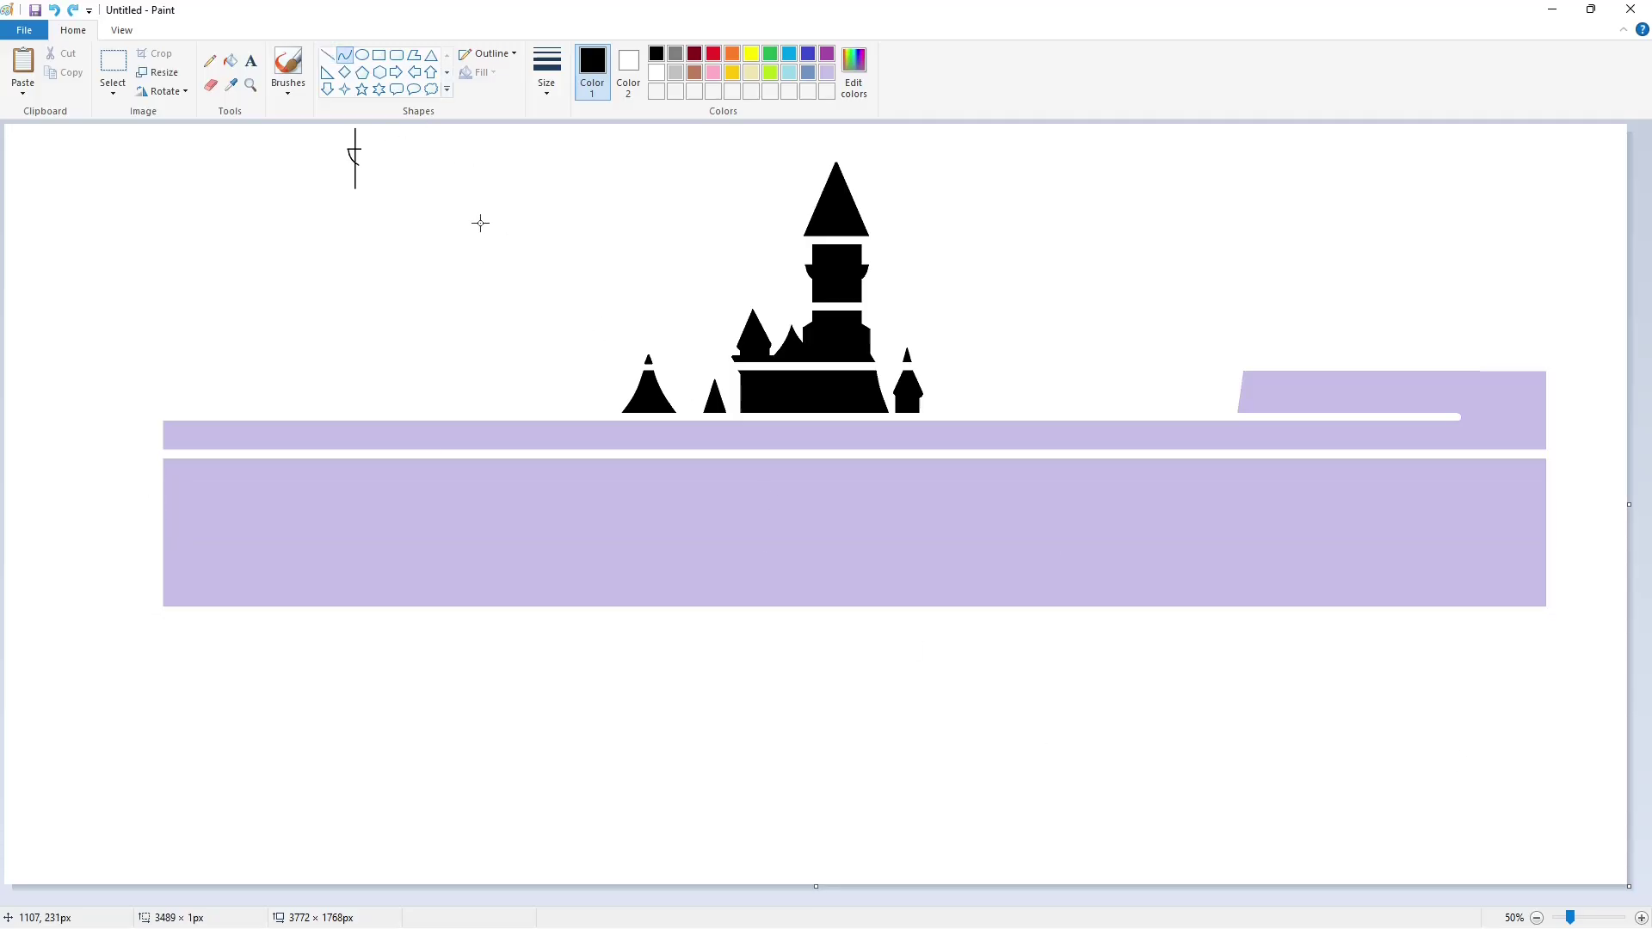
pyautogui.click(546, 74)
pyautogui.click(585, 153)
pyautogui.moveTo(610, 418); pyautogui.dragTo(616, 492)
pyautogui.moveTo(614, 455)
pyautogui.mouseDown()
pyautogui.moveTo(553, 491)
pyautogui.moveTo(566, 472)
pyautogui.moveTo(594, 494)
pyautogui.mouseUp()
pyautogui.click(566, 472)
# Outline a small notch below the gap beside the narrow triangle with a short curve, a slanted line and a horizontal line.
pyautogui.moveTo(675, 438); pyautogui.dragTo(679, 443)
pyautogui.moveTo(682, 431)
pyautogui.mouseDown()
pyautogui.moveTo(724, 439)
pyautogui.moveTo(706, 418)
pyautogui.mouseUp()
pyautogui.click(762, 443)
pyautogui.click(327, 55)
pyautogui.click(824, 437)
pyautogui.click(746, 418)
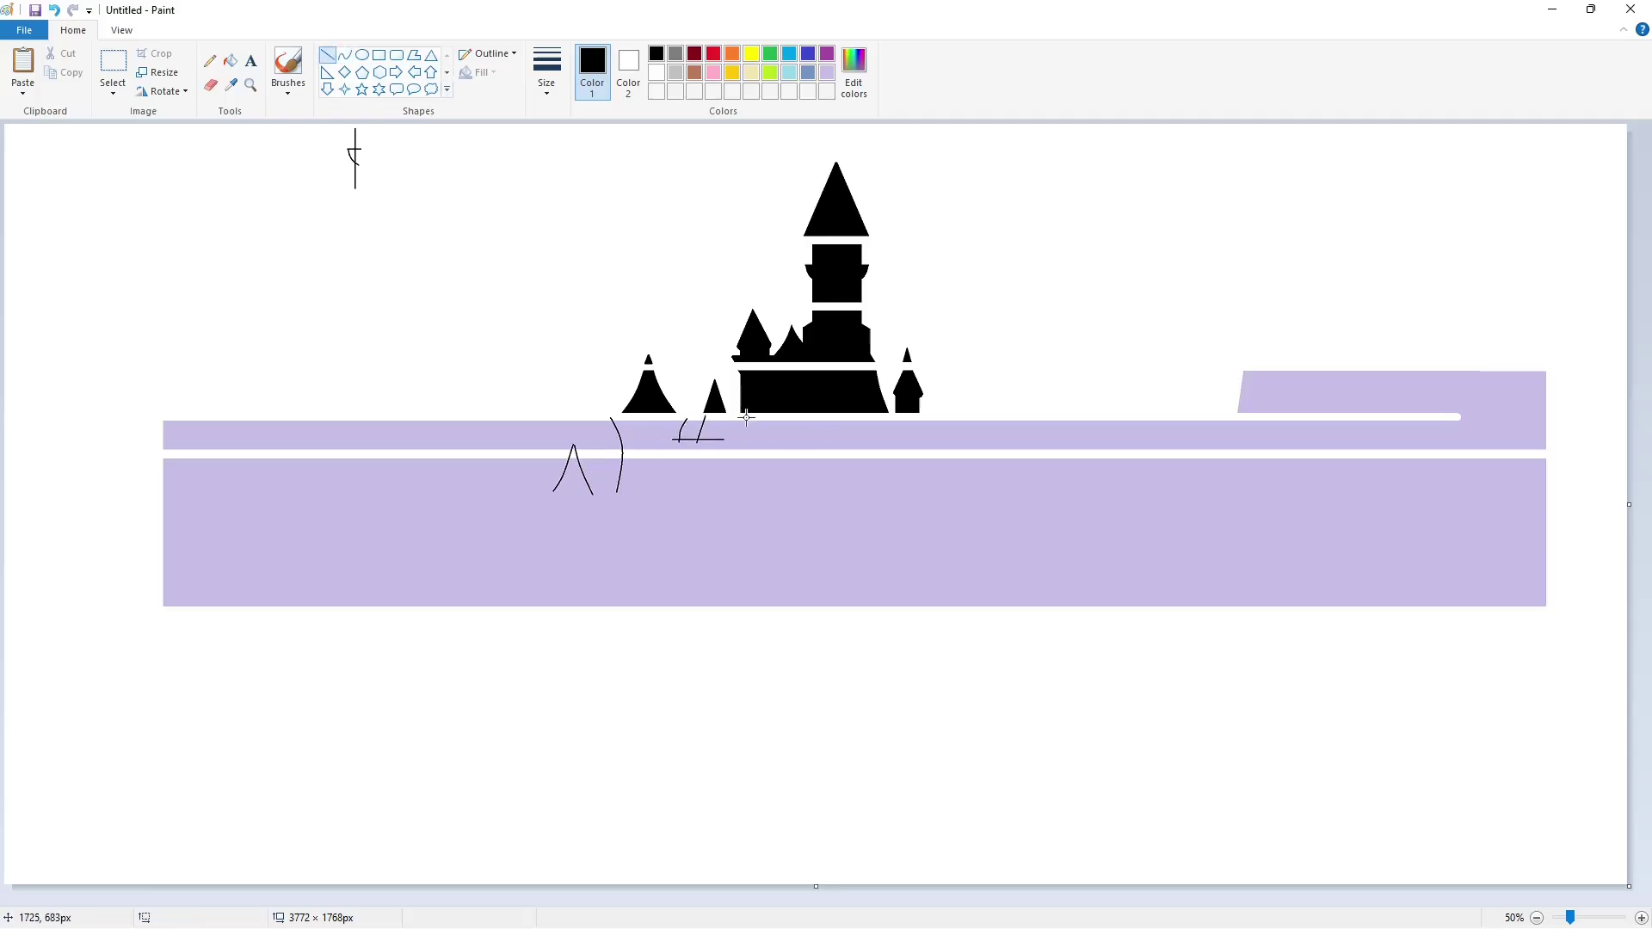
# Draw a tiny triangle about 23 × 21 px just below the gap between central block and right tower, and flip it vertically.
pyautogui.click(431, 55)
pyautogui.click(163, 91)
pyautogui.click(177, 172)
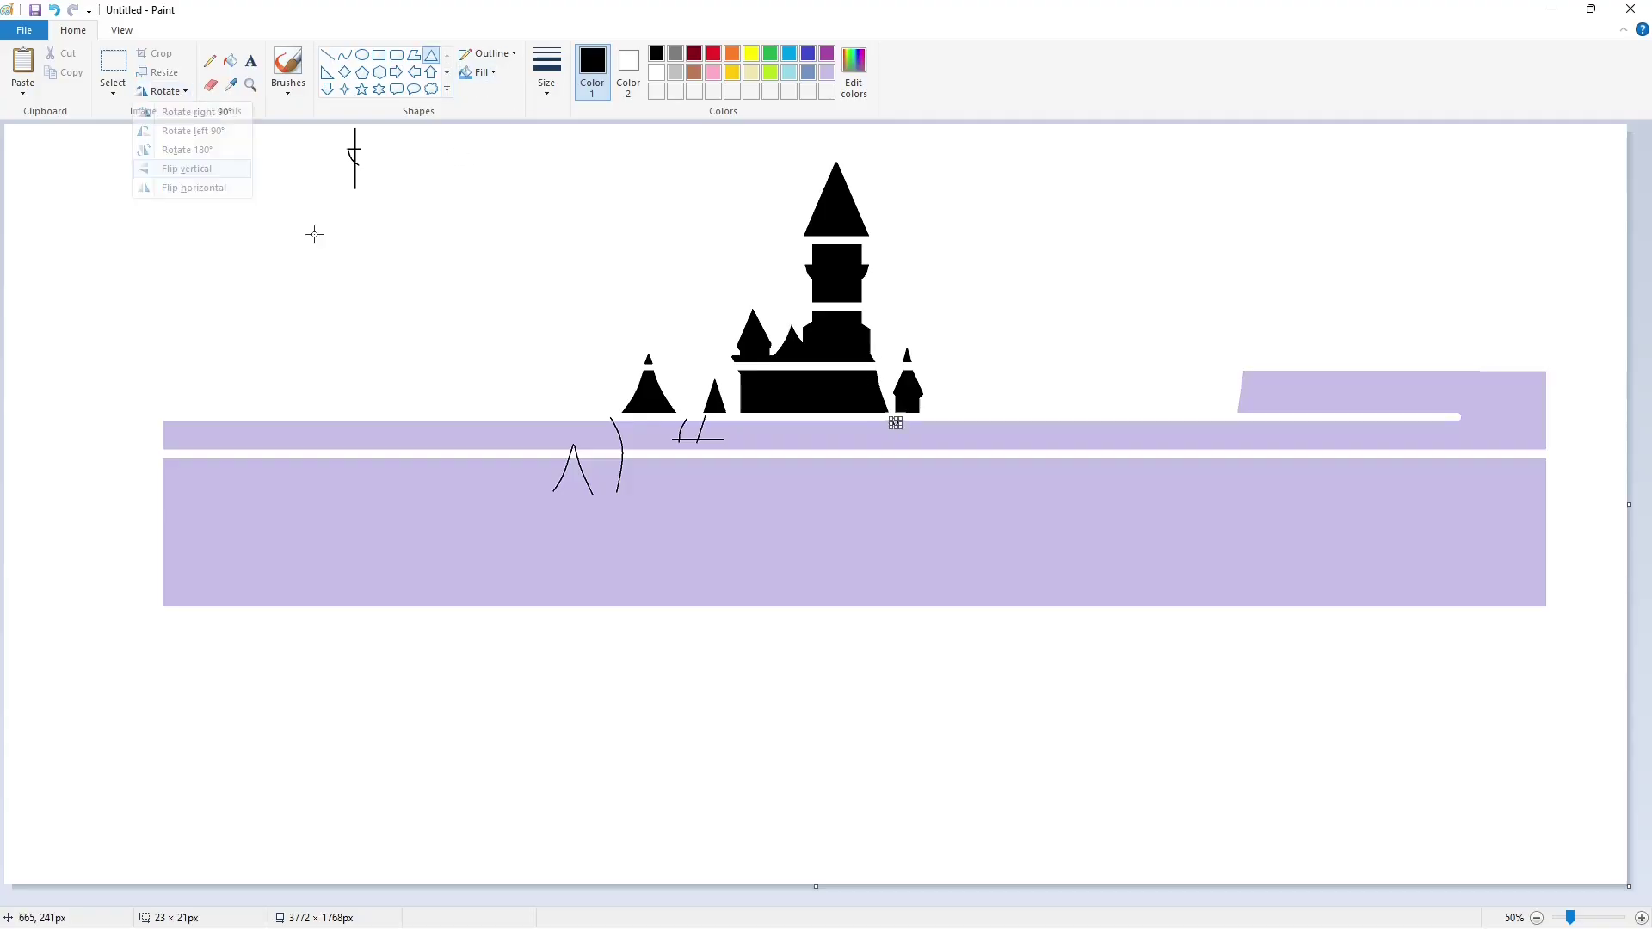
# Draw a short flaring curve below the small right tower and the curved sides of a tall spire to its right.
pyautogui.click(344, 55)
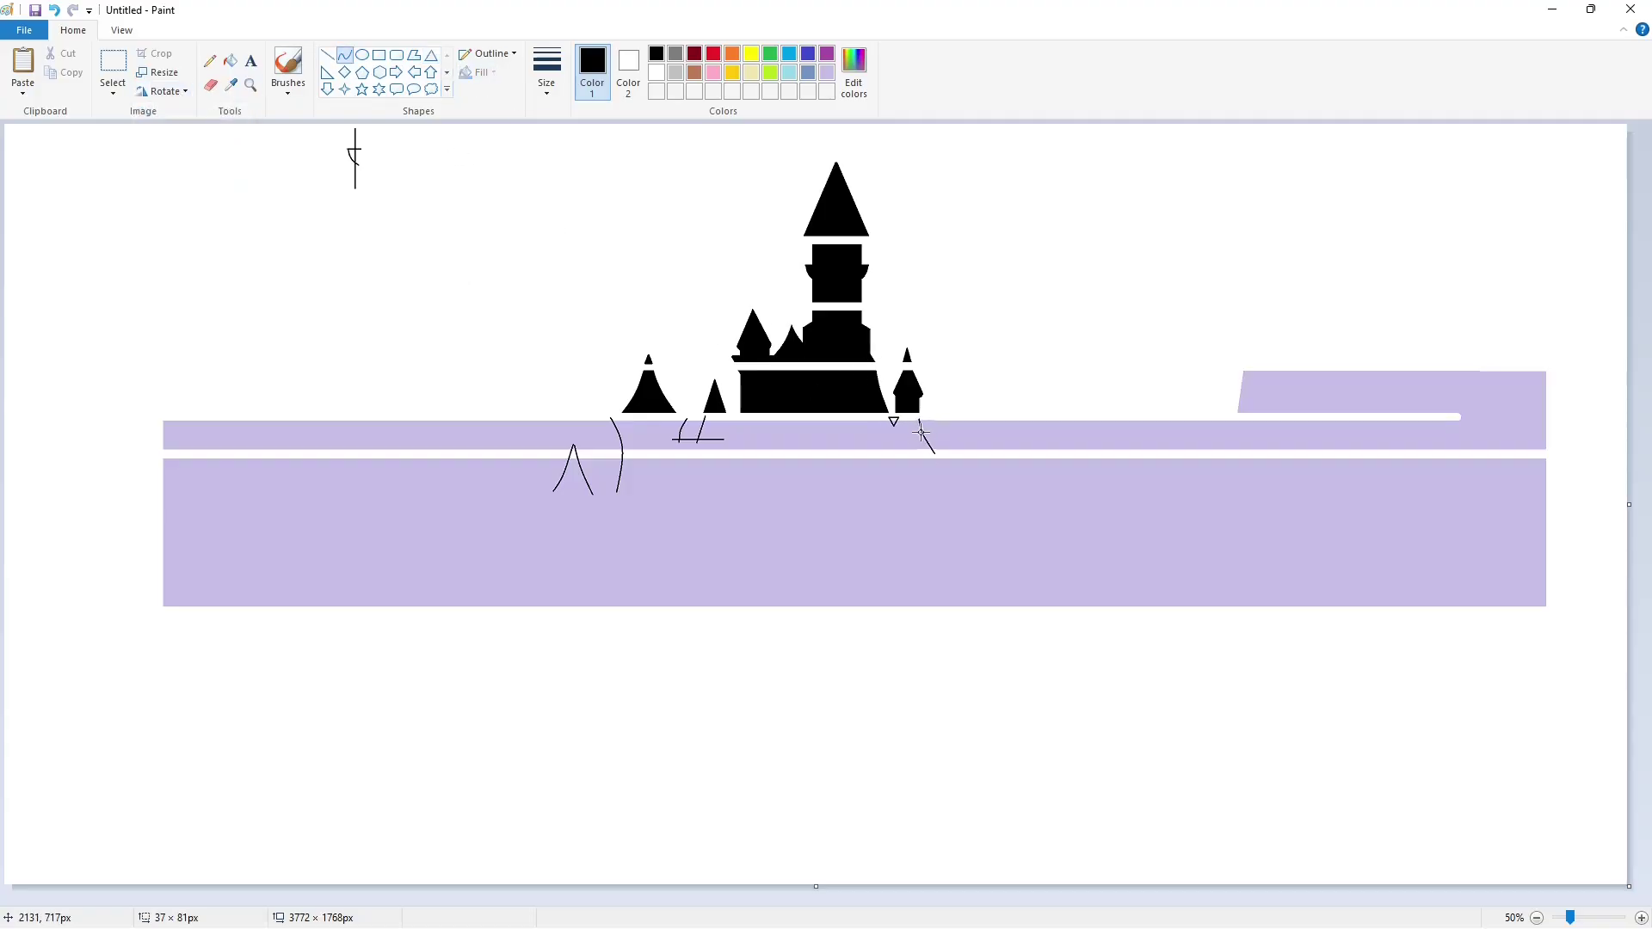
pyautogui.click(921, 432)
pyautogui.click(973, 420)
pyautogui.moveTo(963, 387); pyautogui.dragTo(941, 456)
pyautogui.doubleClick(958, 425)
pyautogui.click(1009, 413)
pyautogui.moveTo(963, 387); pyautogui.dragTo(995, 468)
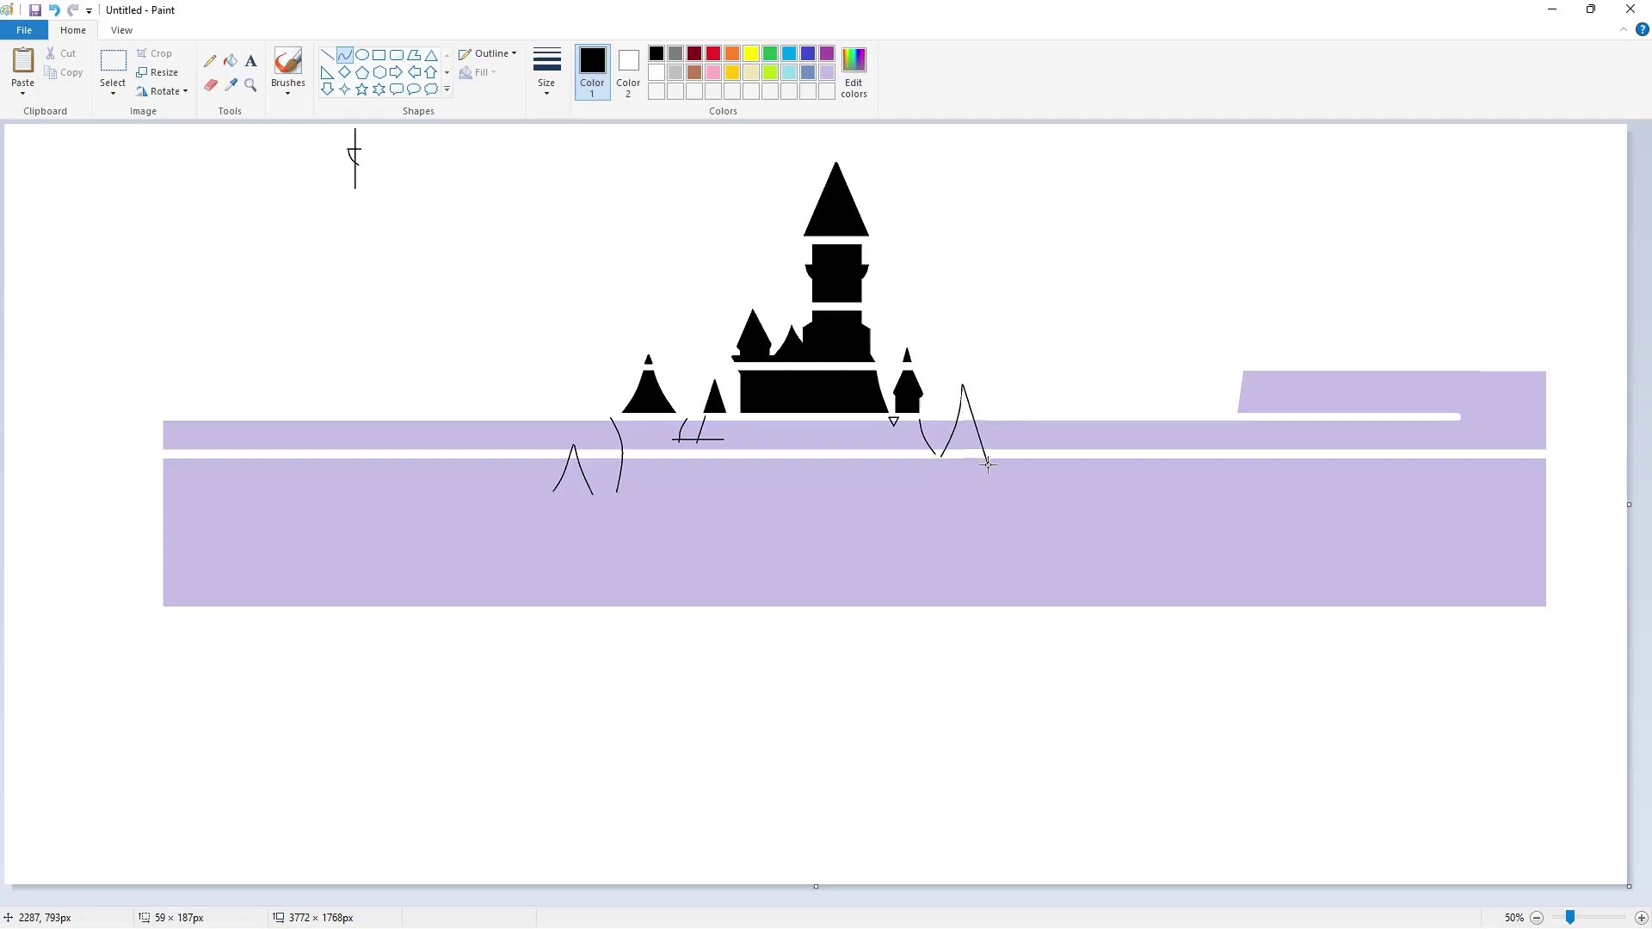
# Draw a short roof curve and a long bowed wall below the left spire, down past the lavender block's bottom edge.
pyautogui.click(544, 506)
pyautogui.moveTo(544, 532); pyautogui.dragTo(537, 614)
pyautogui.doubleClick(547, 561)
pyautogui.click(635, 557)
# Draw a short curve rising from the foot of the tall right spire, undoing and redoing its bend until it fits.
pyautogui.moveTo(1007, 438); pyautogui.dragTo(994, 475)
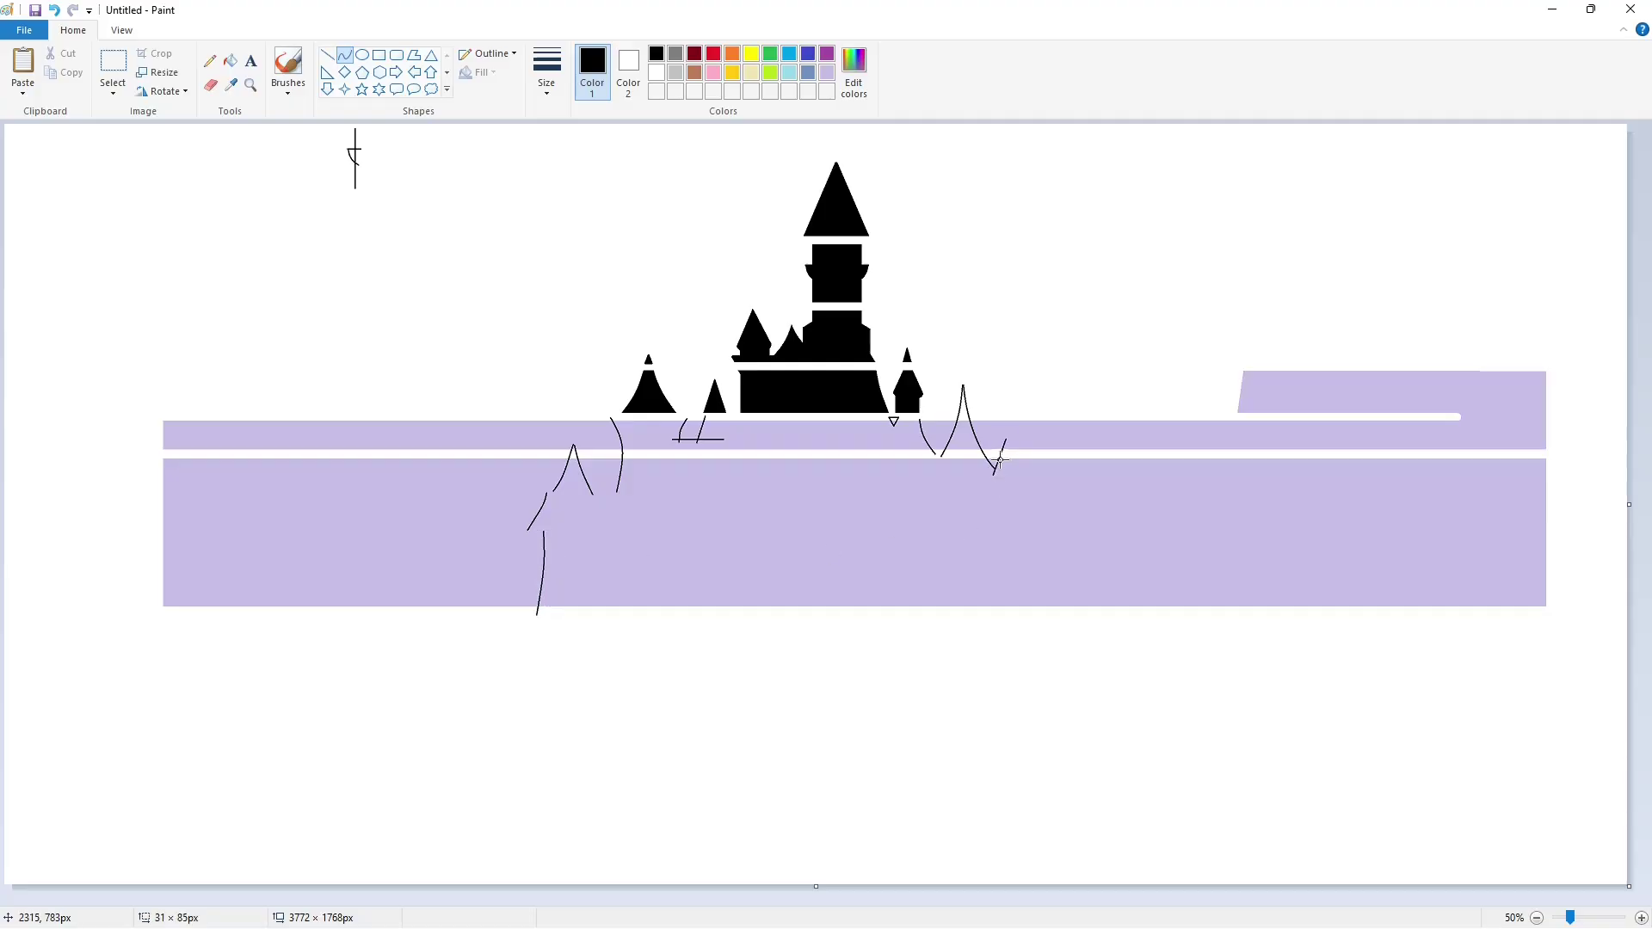
pyautogui.doubleClick(1004, 463)
pyautogui.hotkey('ctrl', 'z')
pyautogui.click(1006, 461)
pyautogui.hotkey('ctrl', 'z')
pyautogui.doubleClick(1003, 460)
# Draw the lower right tower's long roof slope and bowed wall, and add slanted eaves lines to both outer towers.
pyautogui.moveTo(1007, 438)
pyautogui.mouseDown()
pyautogui.moveTo(1048, 529)
pyautogui.moveTo(996, 541)
pyautogui.moveTo(1041, 613)
pyautogui.mouseUp()
pyautogui.click(1025, 496)
pyautogui.click(327, 54)
pyautogui.click(344, 54)
# Draw a large upright black ellipse centred on the lavender block's bottom edge below the castle for the gateway arch.
pyautogui.click(361, 54)
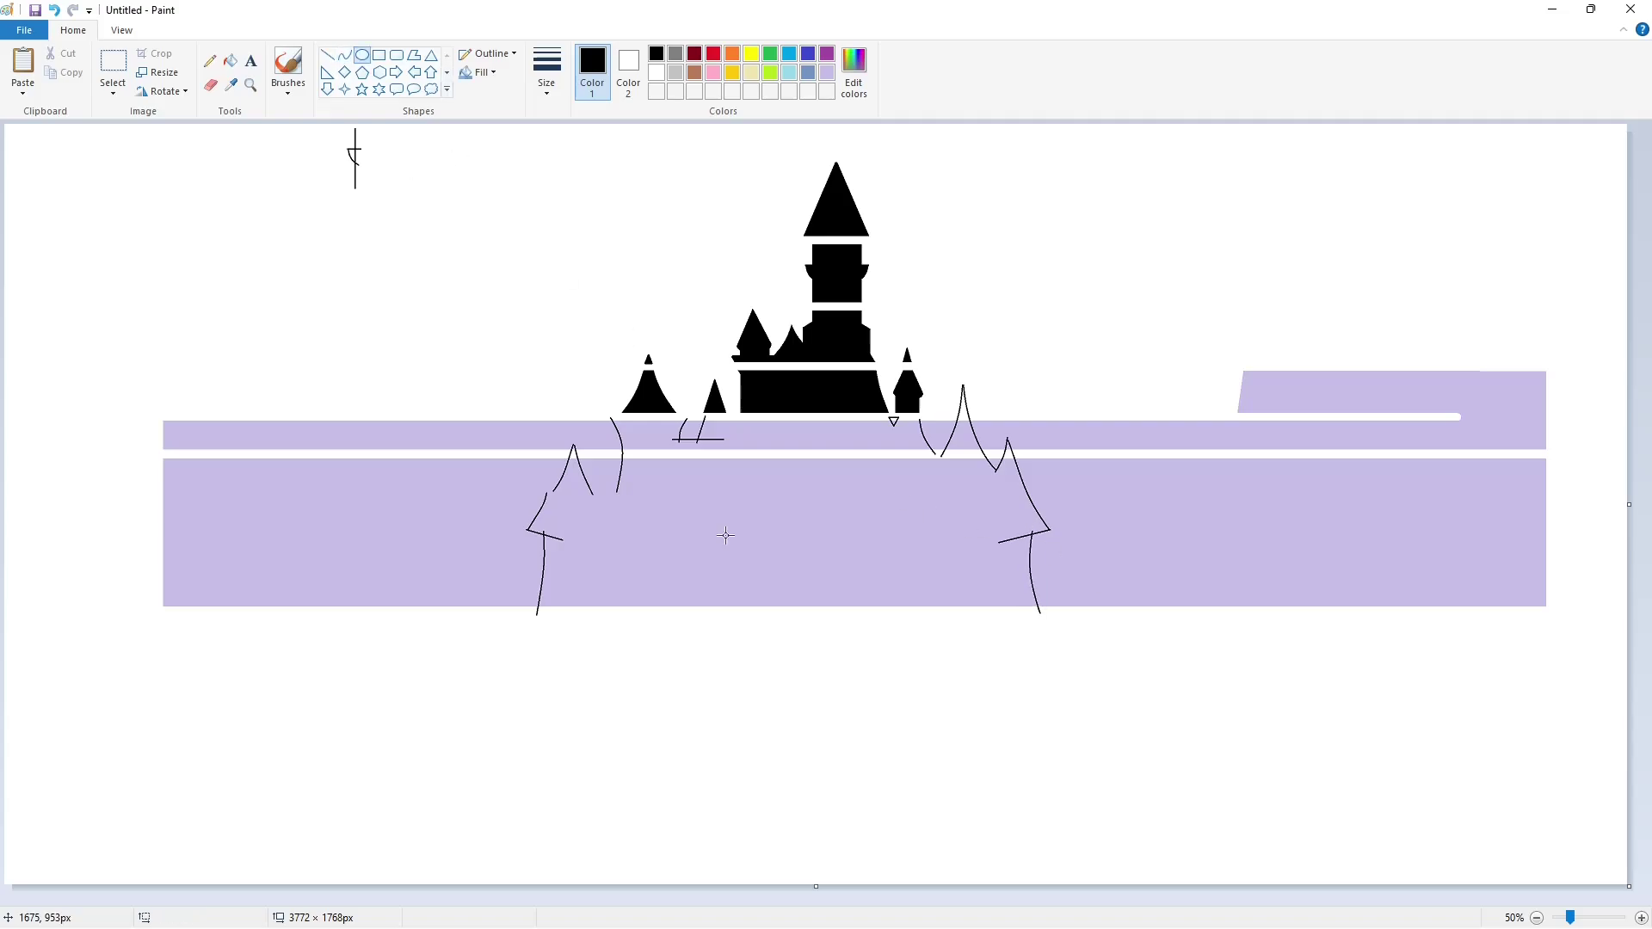
pyautogui.moveTo(720, 512); pyautogui.dragTo(857, 683)
pyautogui.click(442, 284)
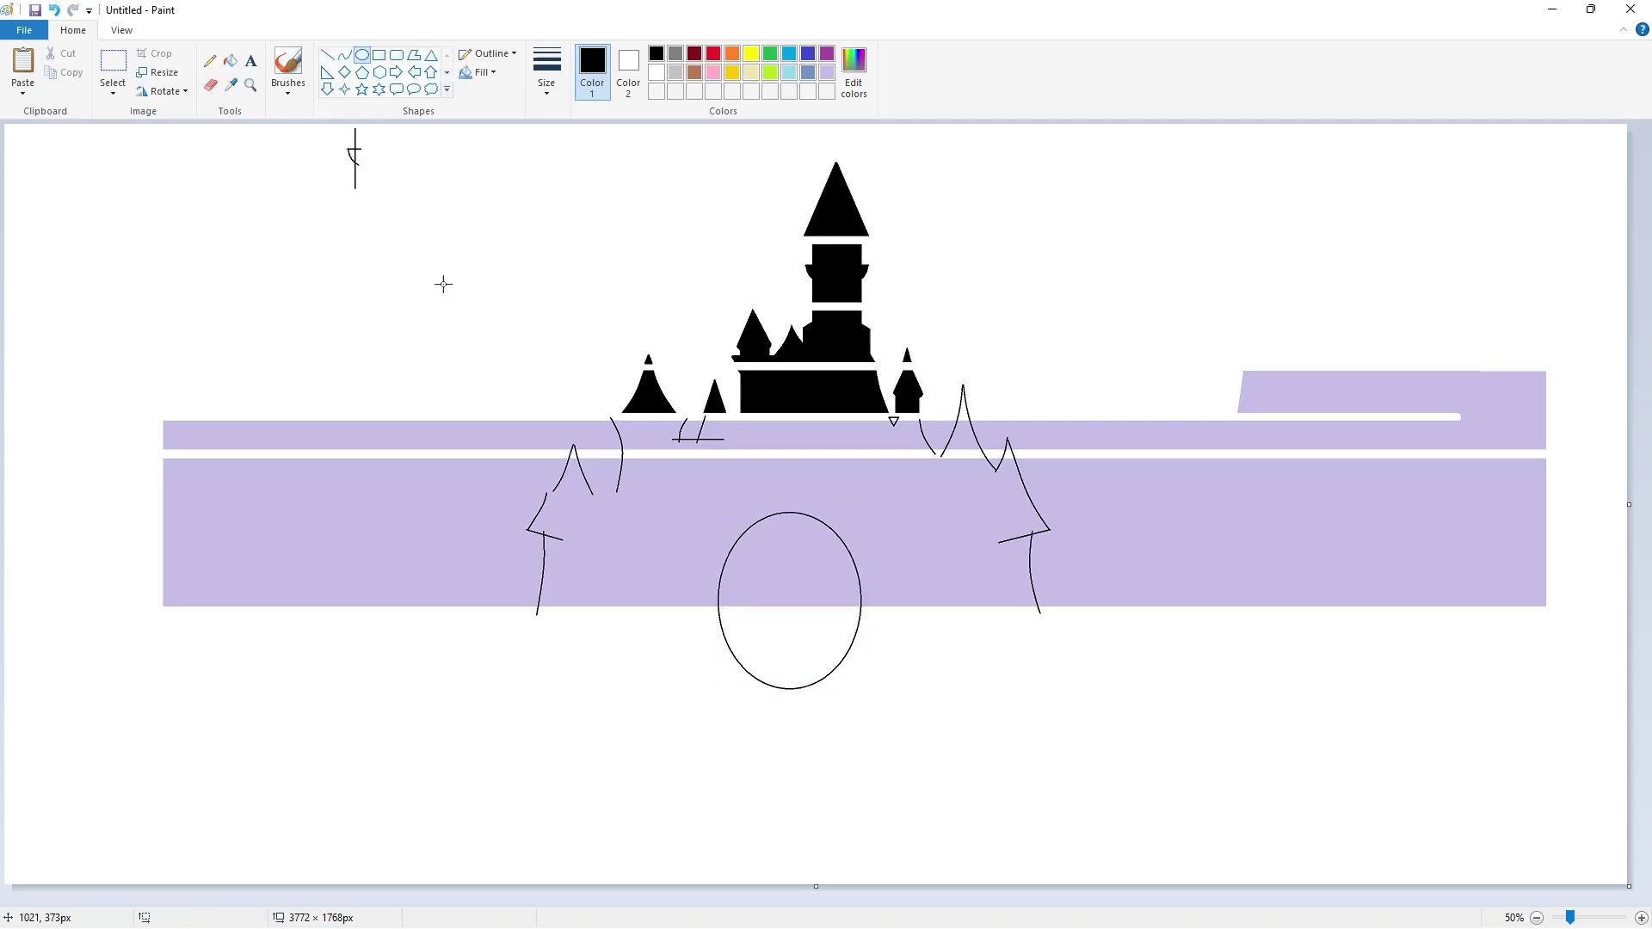
# Fill the outlined band beneath the central castle block with black, leaving the small notch unfilled.
pyautogui.click(230, 60)
pyautogui.hotkey('ctrl', 'z')
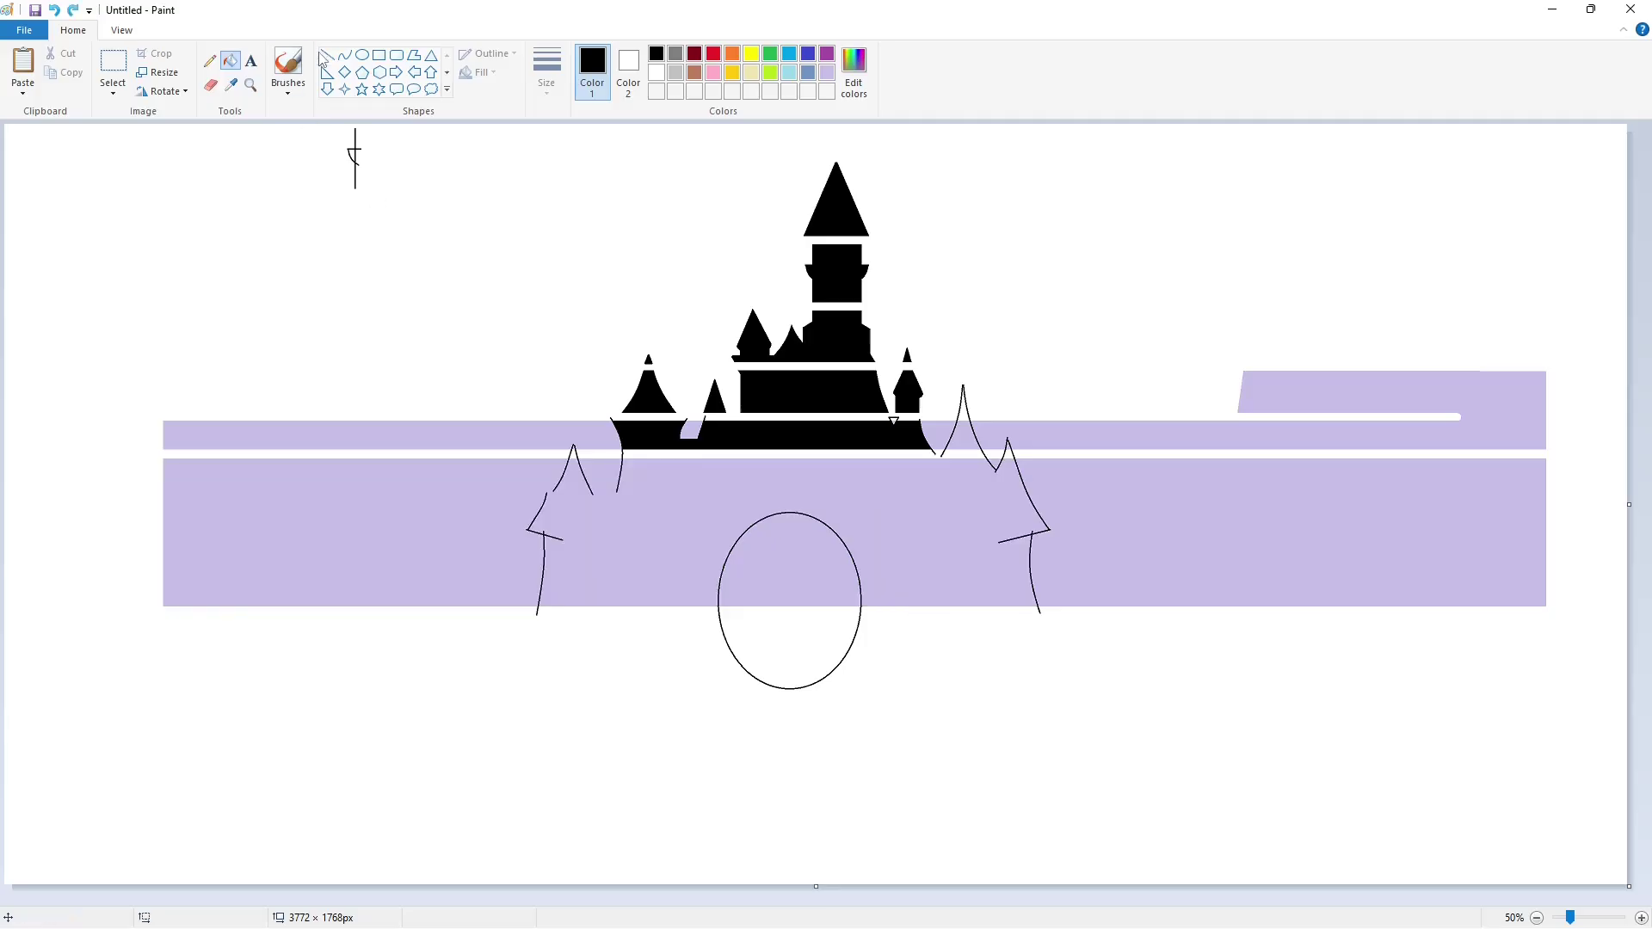
# Close the open gaps in the lower left tower's outline with short straight black lines.
pyautogui.click(327, 55)
pyautogui.click(229, 60)
pyautogui.click(1641, 918)
pyautogui.moveTo(829, 899); pyautogui.dragTo(1000, 899)
pyautogui.click(327, 55)
pyautogui.moveTo(693, 281); pyautogui.dragTo(692, 302)
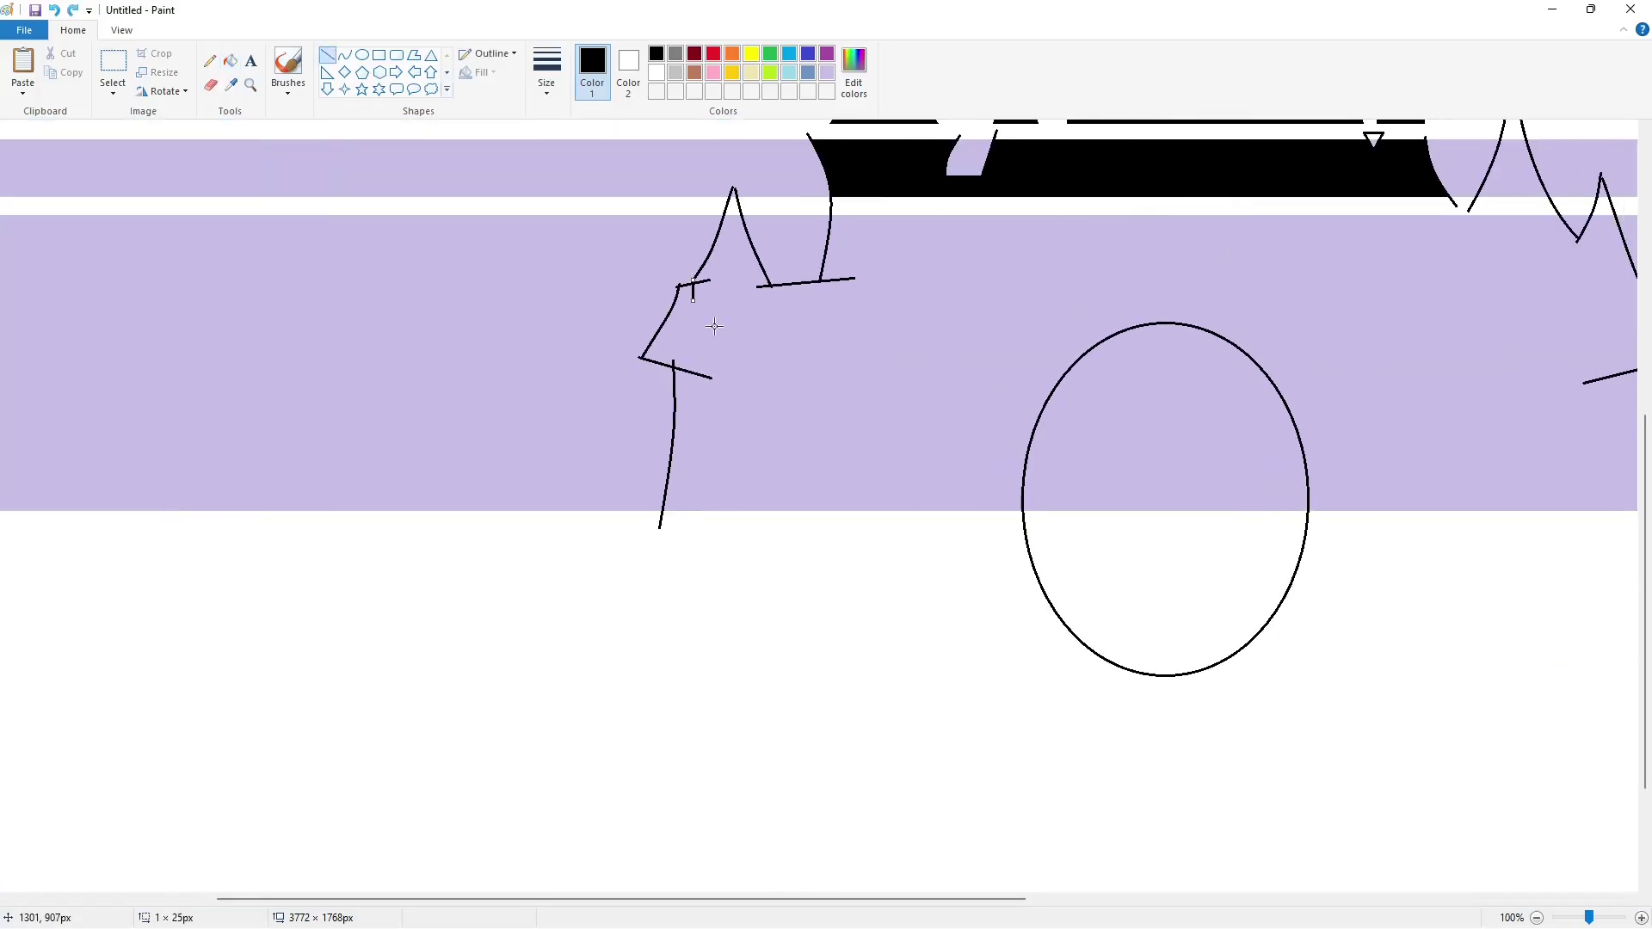
pyautogui.click(715, 324)
# Fill the outlined lower castle body and the tall right spire with black, leaving the gateway ellipse unfilled.
pyautogui.moveTo(660, 899); pyautogui.dragTo(809, 899)
pyautogui.scroll(3, 1294, 785)
pyautogui.click(1536, 917)
pyautogui.click(230, 60)
pyautogui.click(657, 501)
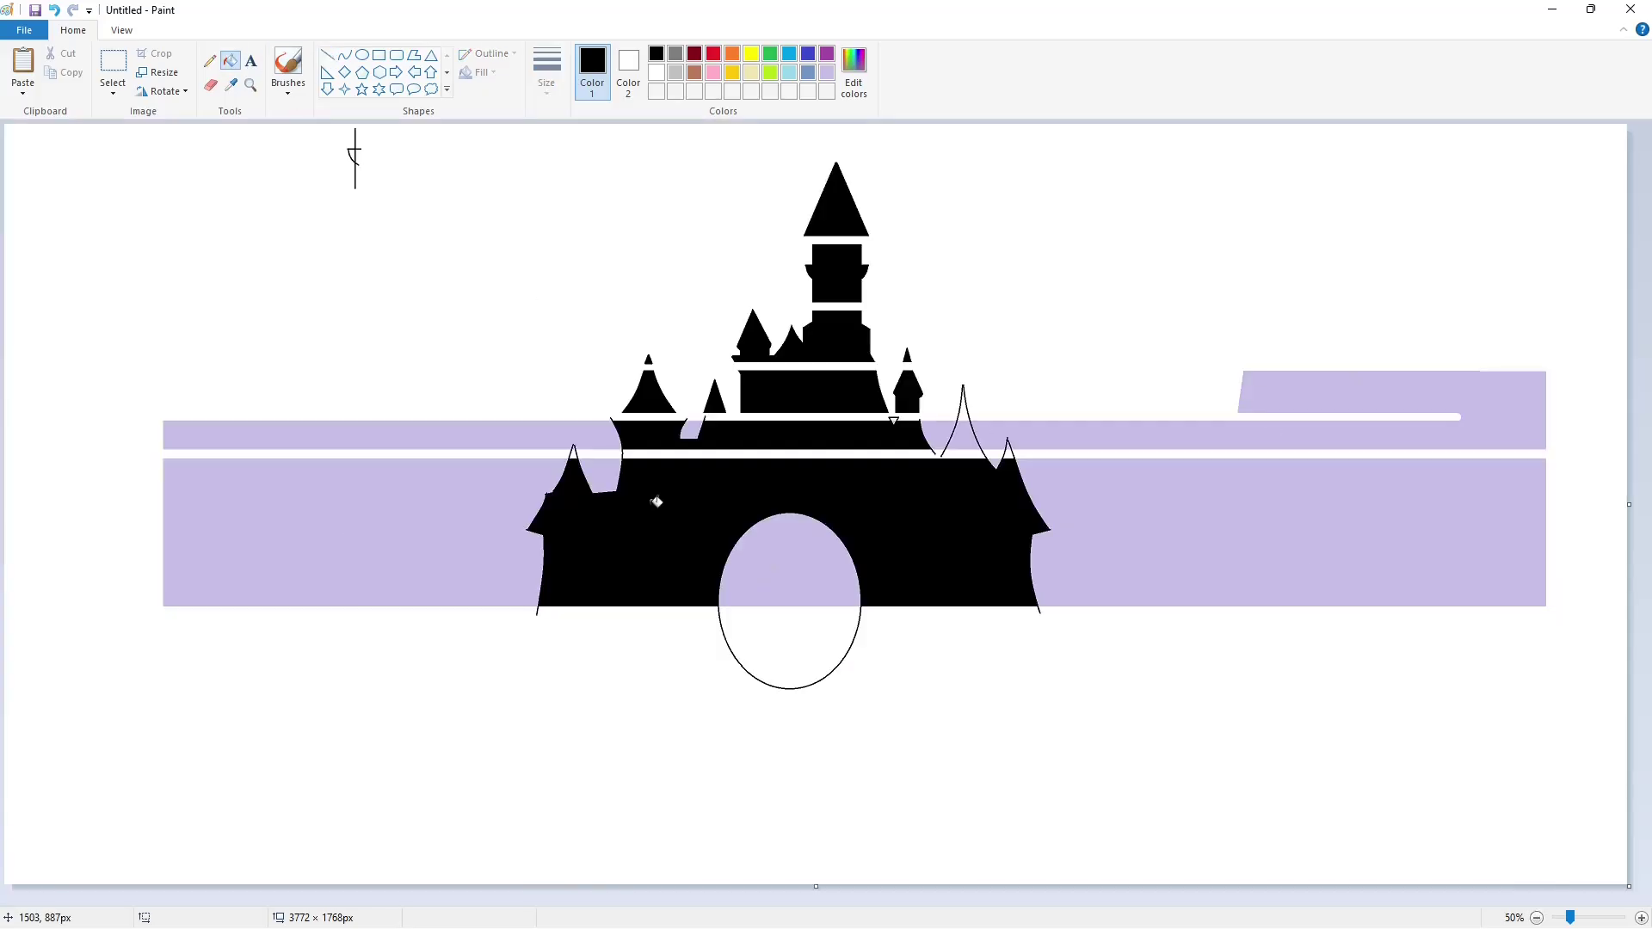
pyautogui.click(969, 435)
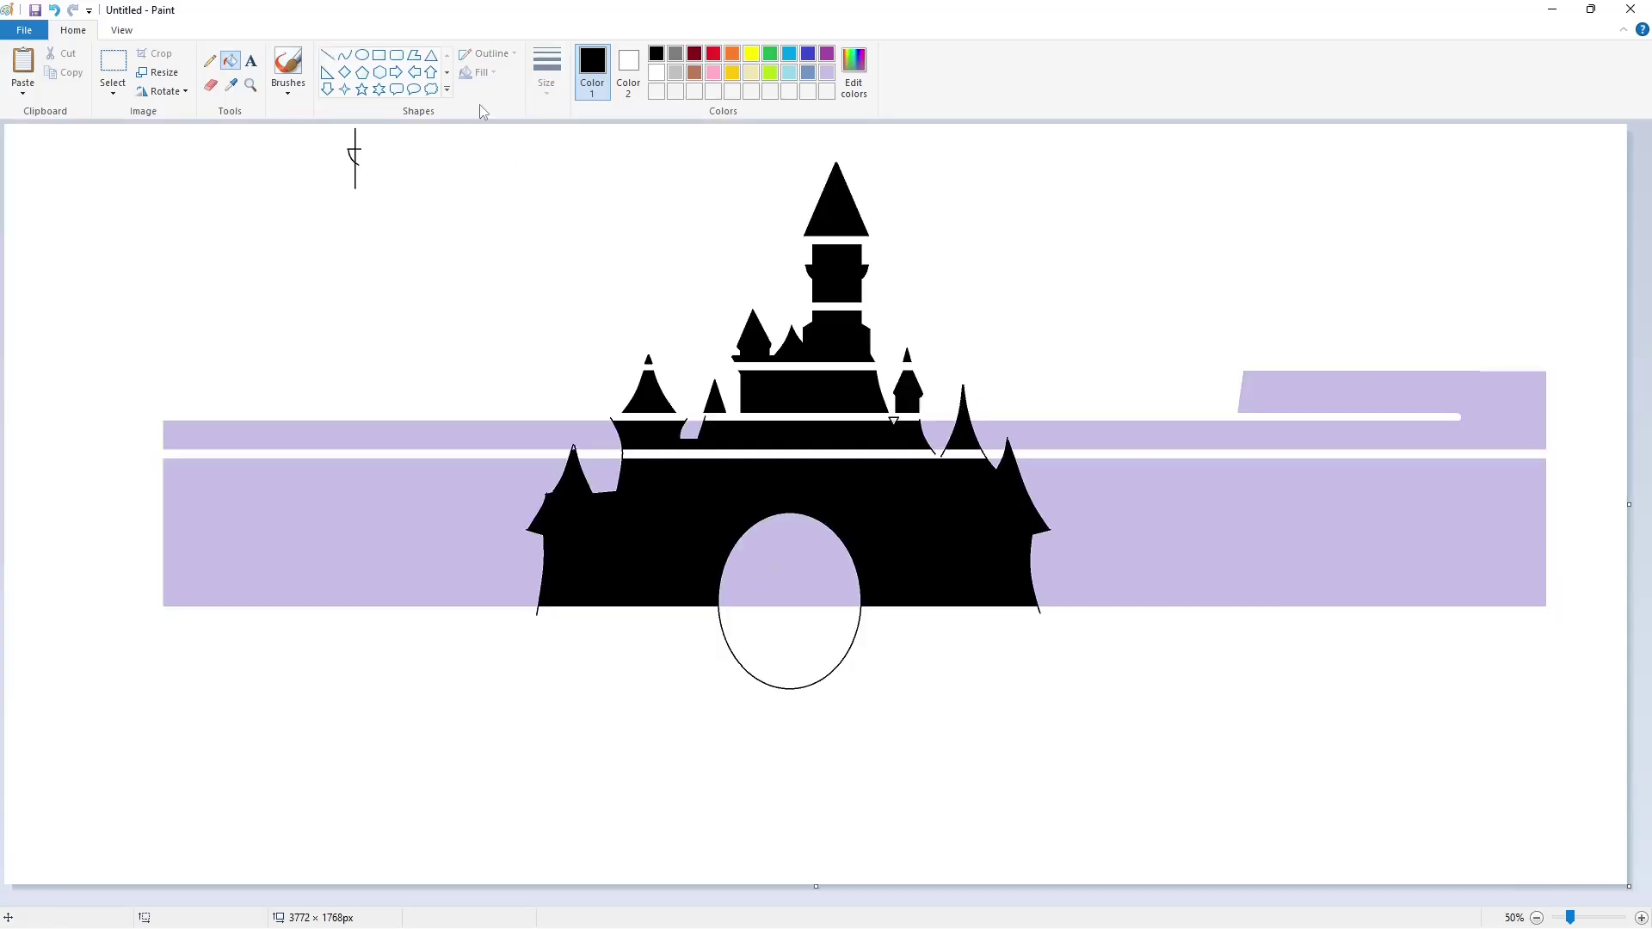
# Recolour the black lower castle body purple, trying dark red first.
pyautogui.click(694, 54)
pyautogui.click(649, 527)
pyautogui.click(827, 53)
pyautogui.click(712, 505)
# Draw a black horizontal line across the upper part of the purple castle body and thicken it into a wide bar.
pyautogui.click(327, 55)
pyautogui.click(656, 54)
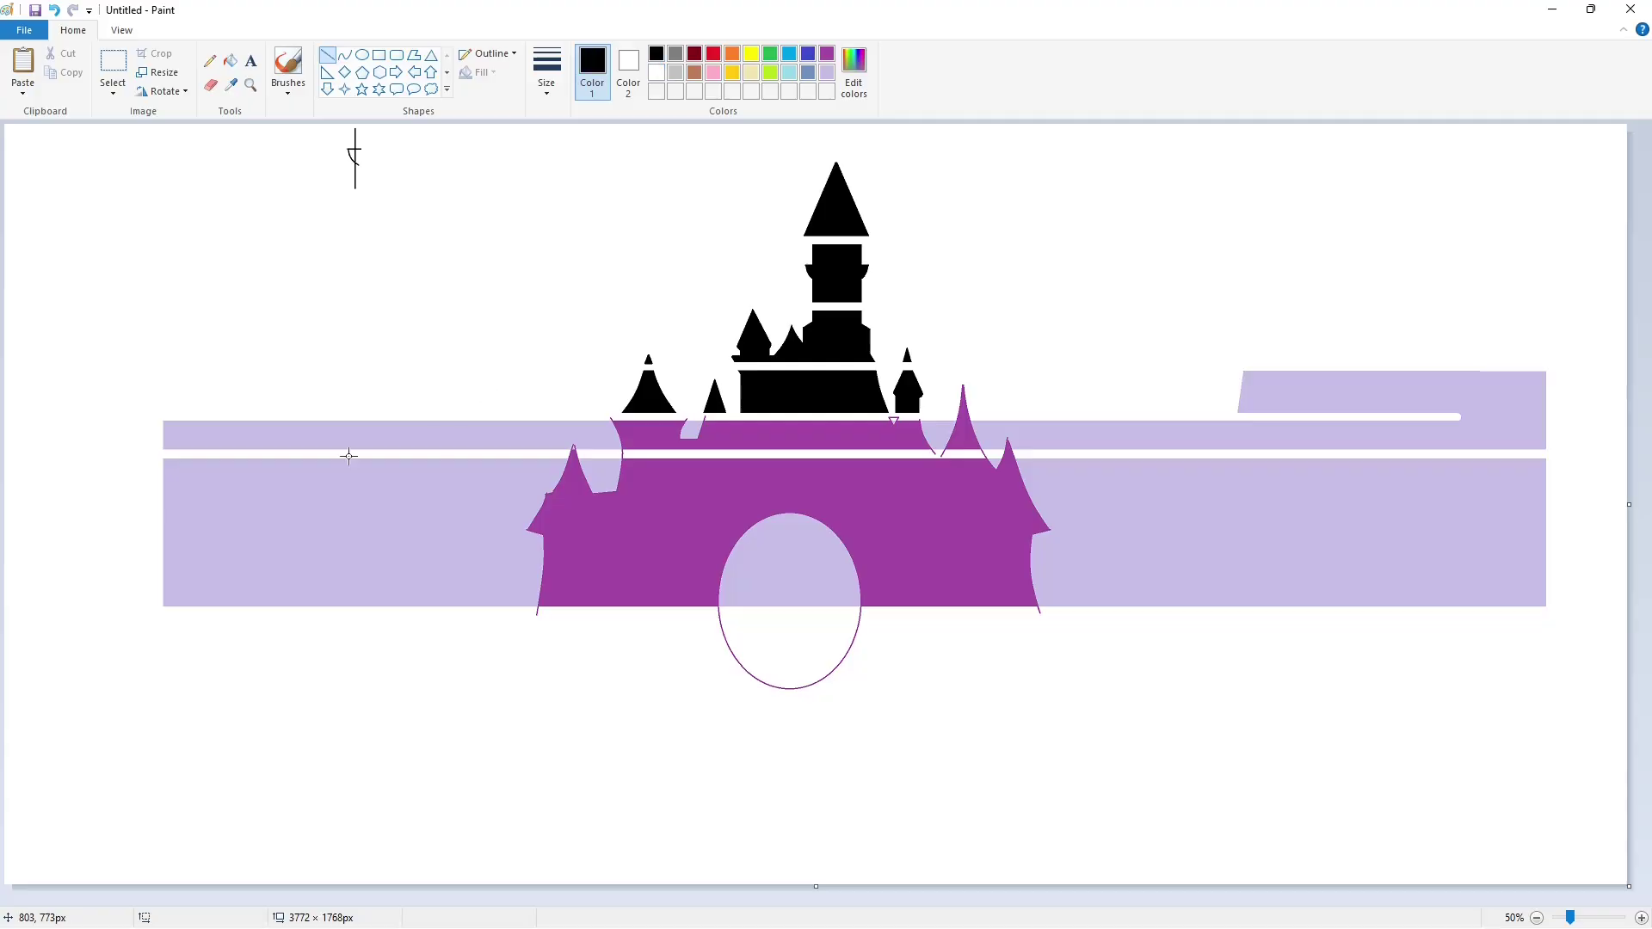
pyautogui.moveTo(148, 476); pyautogui.dragTo(1634, 475)
pyautogui.moveTo(803, 476); pyautogui.dragTo(824, 492)
pyautogui.hotkey('ctrl', '+')
pyautogui.hotkey('ctrl', '+')
pyautogui.hotkey('ctrl', '+')
pyautogui.hotkey('ctrl', '+')
pyautogui.hotkey('ctrl', '+')
pyautogui.hotkey('ctrl', '+')
pyautogui.hotkey('ctrl', '+')
pyautogui.hotkey('ctrl', '+')
pyautogui.hotkey('ctrl', '+')
pyautogui.hotkey('ctrl', '+')
pyautogui.hotkey('ctrl', '+')
pyautogui.hotkey('ctrl', '+')
pyautogui.hotkey('ctrl', '+')
pyautogui.hotkey('ctrl', '+')
pyautogui.hotkey('ctrl', '+')
pyautogui.hotkey('ctrl', '+')
pyautogui.hotkey('ctrl', '+')
pyautogui.hotkey('ctrl', '+')
pyautogui.hotkey('ctrl', '+')
pyautogui.hotkey('ctrl', '+')
pyautogui.click(901, 674)
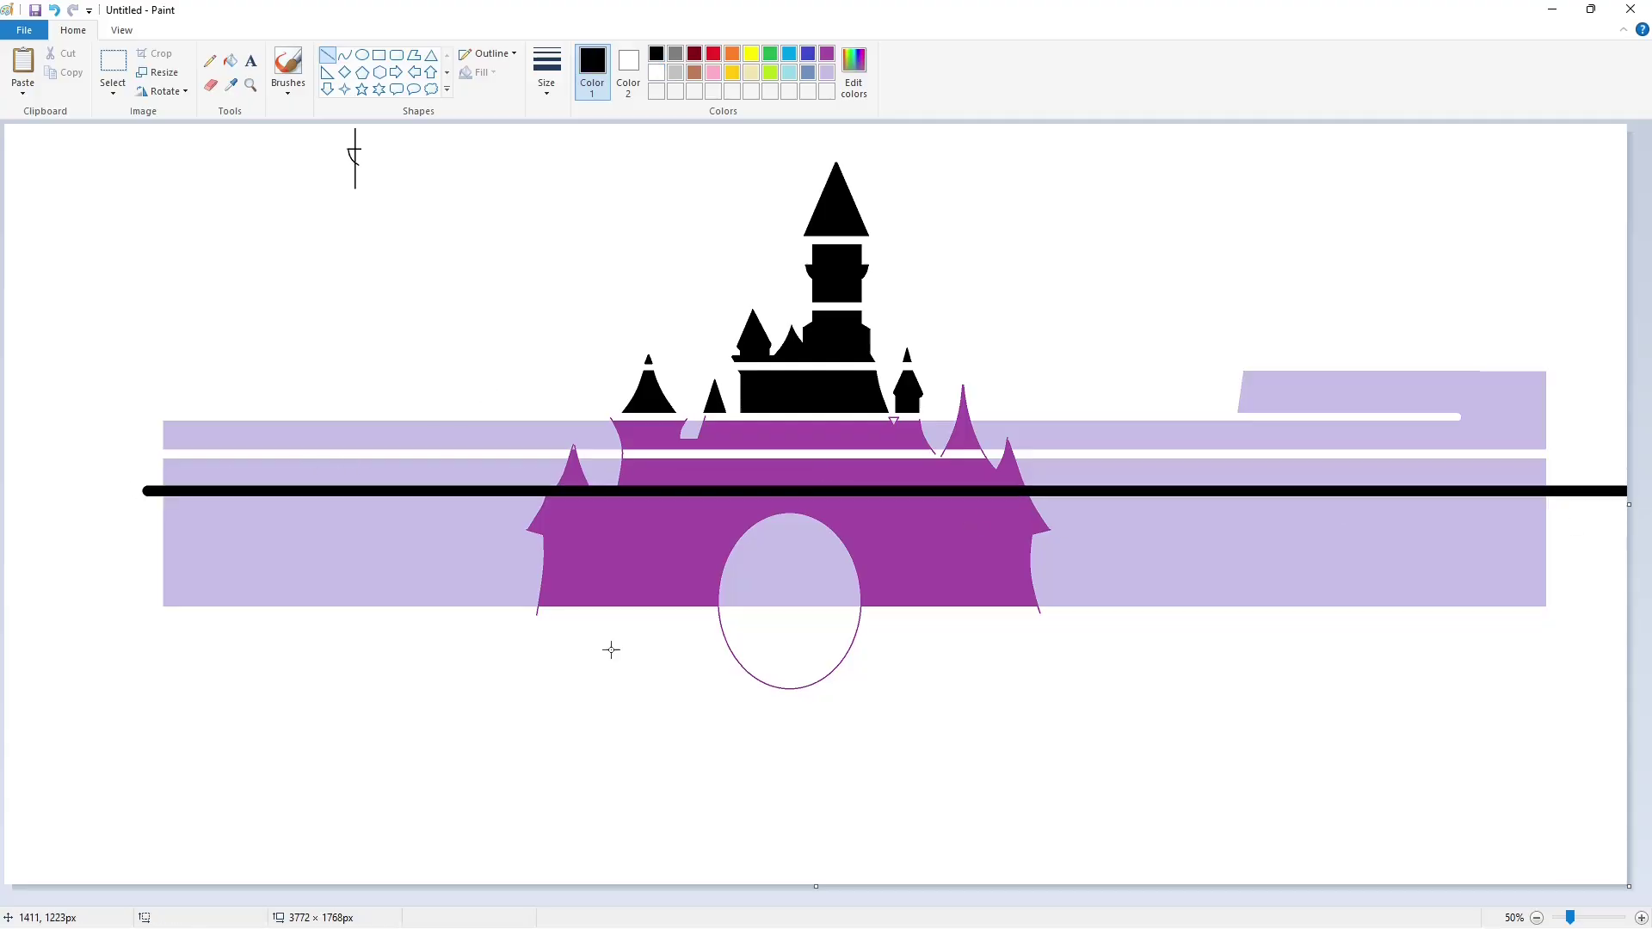
# Draw a second full-width black horizontal line across the top of the gateway arch and thicken it to match the first.
pyautogui.click(548, 76)
pyautogui.click(552, 222)
pyautogui.moveTo(148, 533); pyautogui.dragTo(1650, 531)
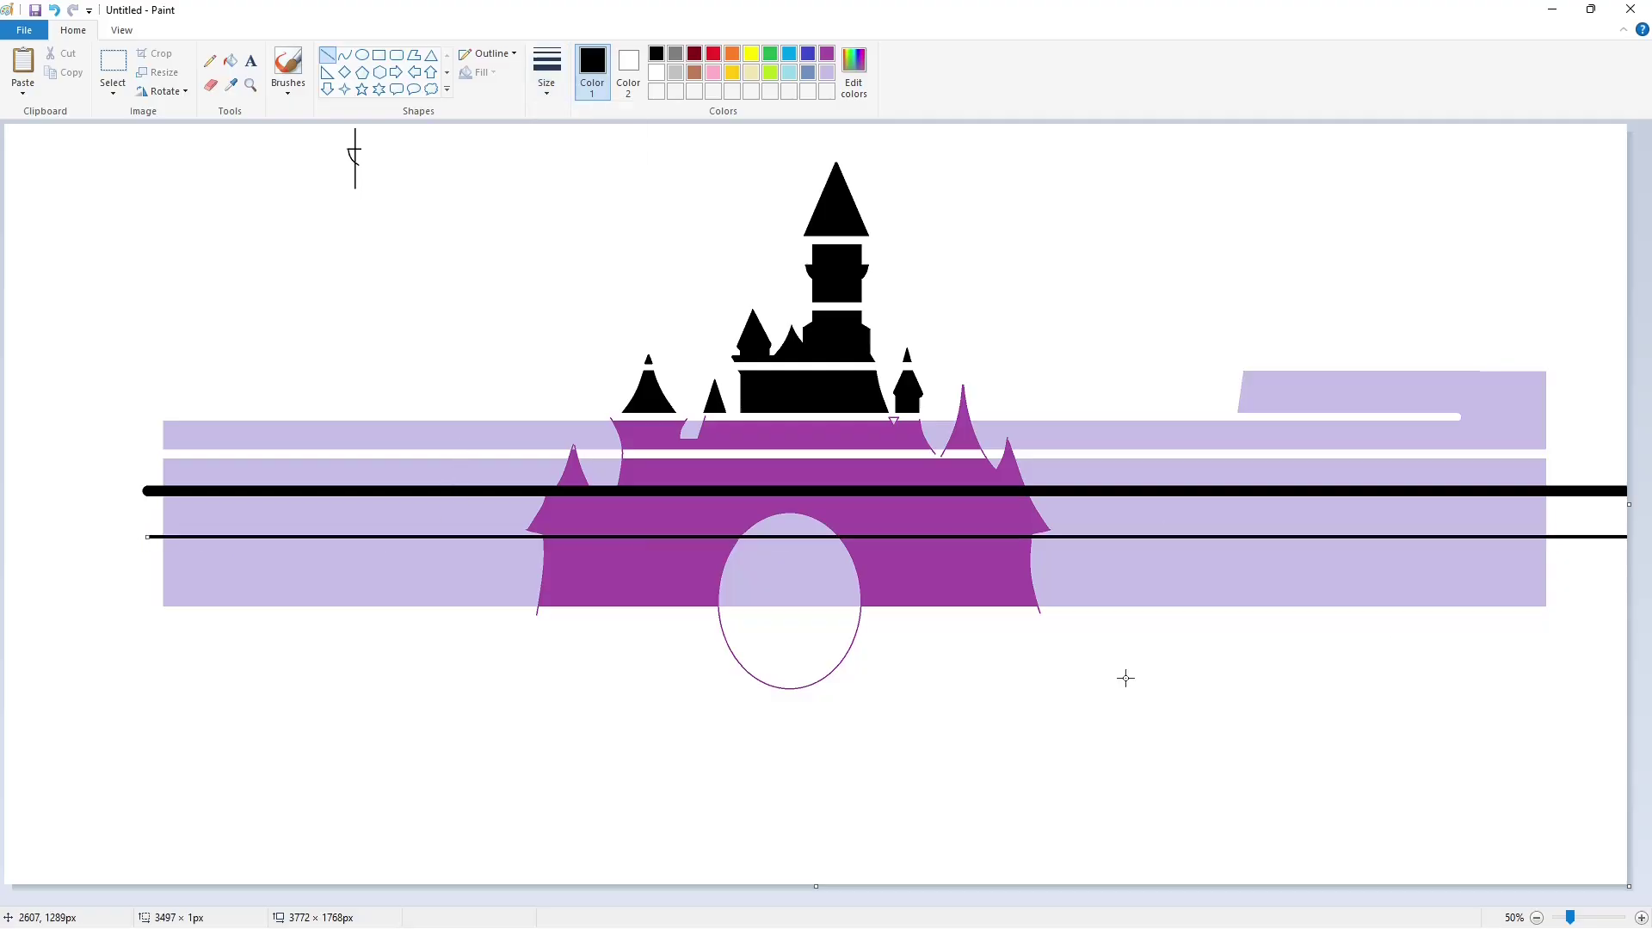
pyautogui.hotkey('ctrl', '+')
pyautogui.hotkey('ctrl', '+')
pyautogui.hotkey('ctrl', '+')
pyautogui.hotkey('ctrl', '+')
pyautogui.hotkey('ctrl', '+')
pyautogui.hotkey('ctrl', '+')
pyautogui.hotkey('ctrl', '+')
pyautogui.hotkey('ctrl', '+')
pyautogui.hotkey('ctrl', '+')
pyautogui.hotkey('ctrl', '+')
pyautogui.hotkey('ctrl', '+')
pyautogui.hotkey('ctrl', '+')
pyautogui.hotkey('ctrl', '+')
pyautogui.hotkey('ctrl', '+')
pyautogui.hotkey('ctrl', '+')
pyautogui.hotkey('ctrl', '+')
pyautogui.hotkey('ctrl', '+')
pyautogui.hotkey('ctrl', '+')
pyautogui.hotkey('ctrl', '+')
pyautogui.hotkey('ctrl', '+')
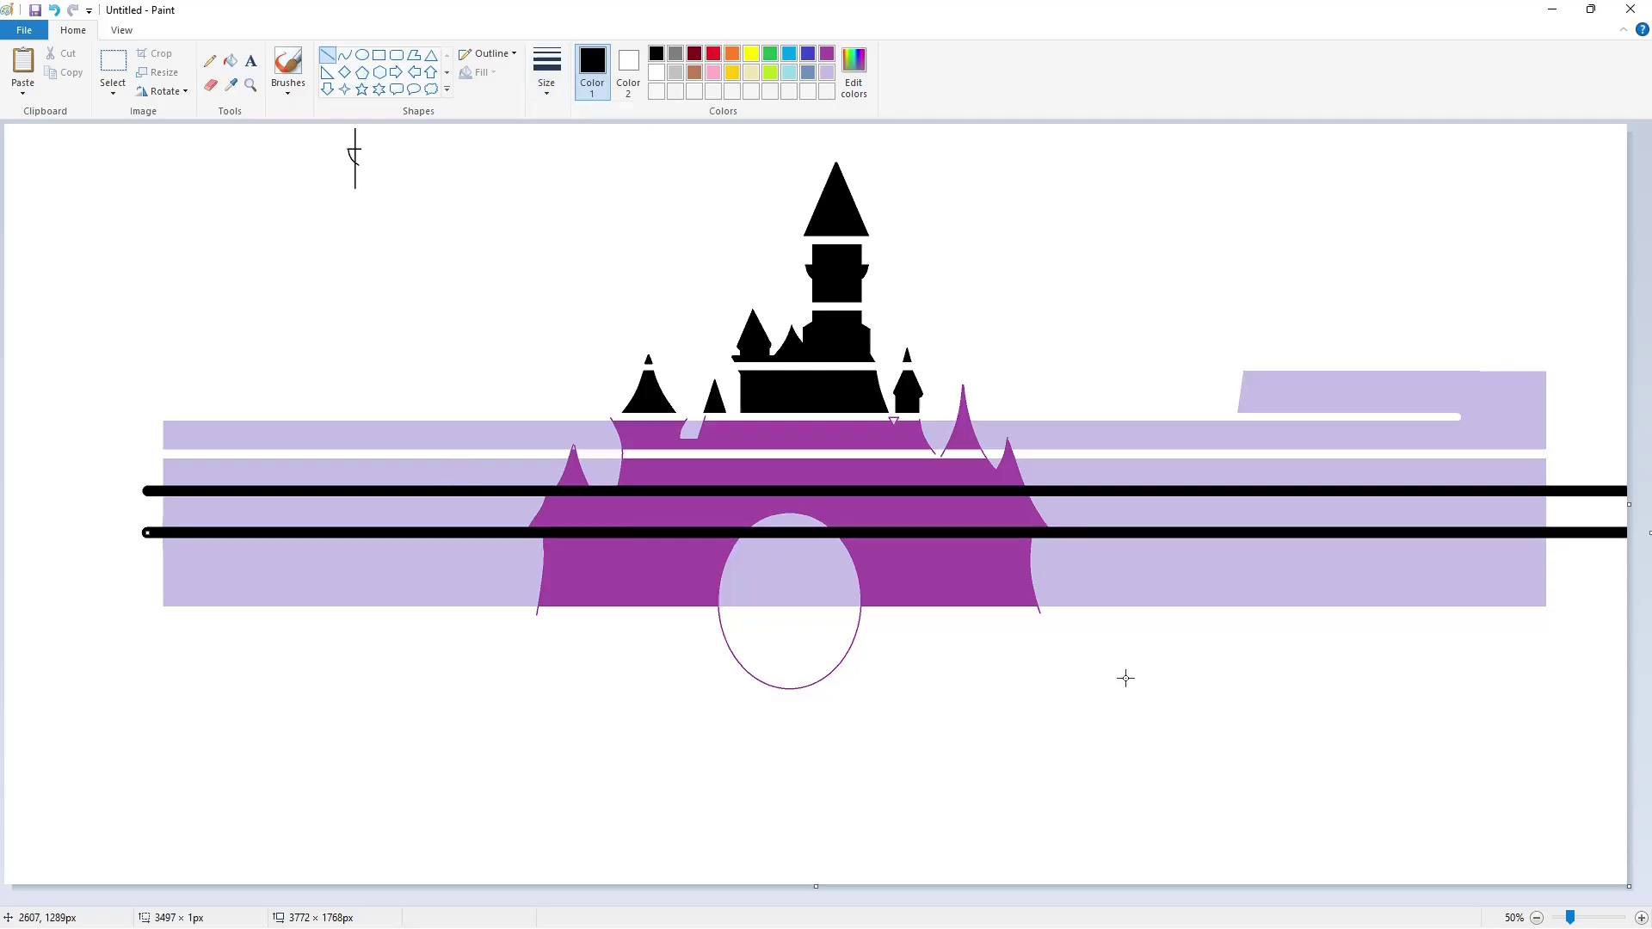
pyautogui.hotkey('ctrl', 'z')
# Draw a third full-width black horizontal line through the middle of the gateway arch and thicken it like the other two.
pyautogui.click(548, 78)
pyautogui.click(553, 221)
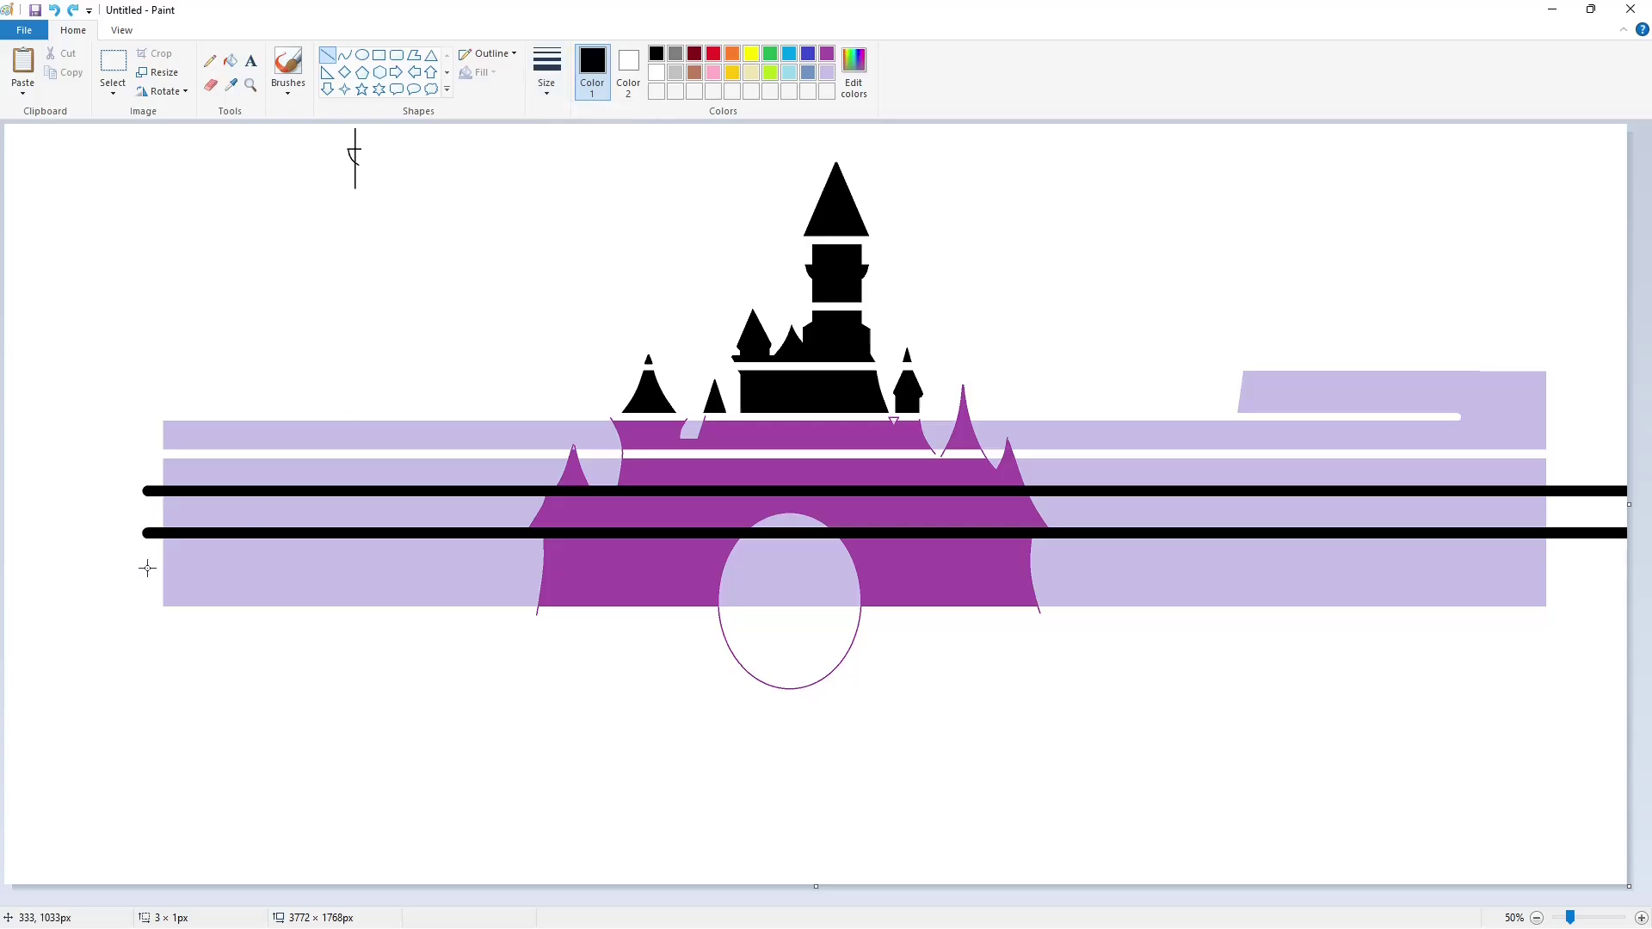
pyautogui.moveTo(147, 568); pyautogui.dragTo(1649, 567)
pyautogui.hotkey('ctrl', '+')
pyautogui.hotkey('ctrl', '+')
pyautogui.hotkey('ctrl', '+')
pyautogui.hotkey('ctrl', '+')
pyautogui.hotkey('ctrl', '+')
pyautogui.hotkey('ctrl', '+')
pyautogui.hotkey('ctrl', '+')
pyautogui.hotkey('ctrl', '+')
pyautogui.hotkey('ctrl', '+')
pyautogui.hotkey('ctrl', '+')
pyautogui.hotkey('ctrl', '+')
pyautogui.hotkey('ctrl', '+')
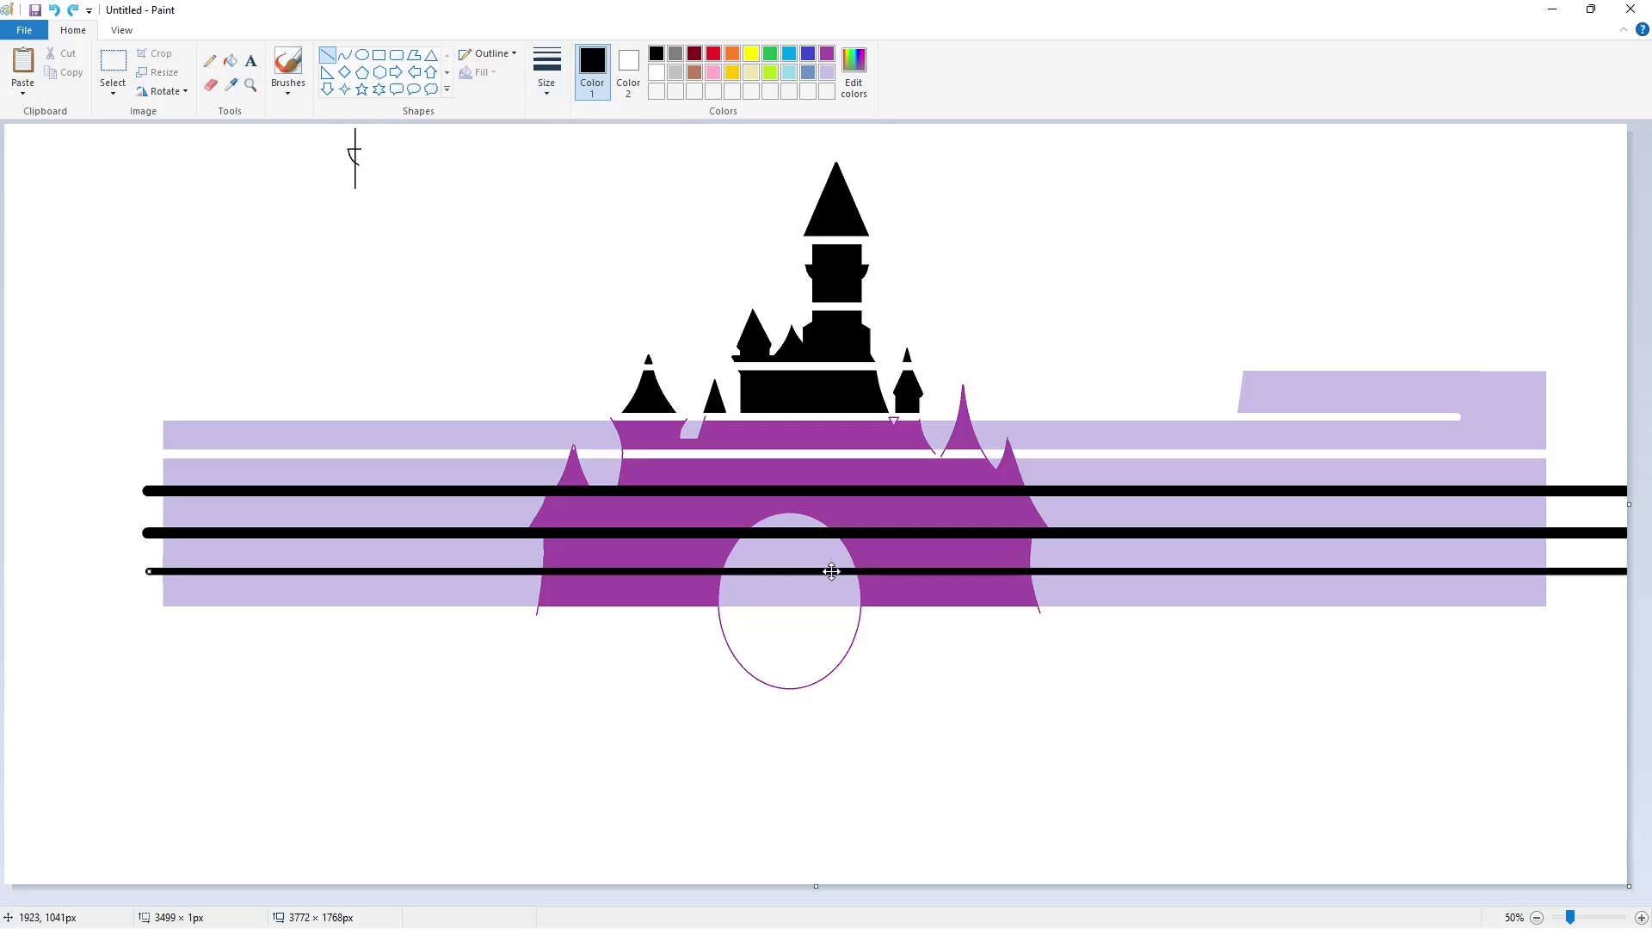
# Fill the three thick black horizontal lines with white to split the lower castle into bands.
pyautogui.click(230, 60)
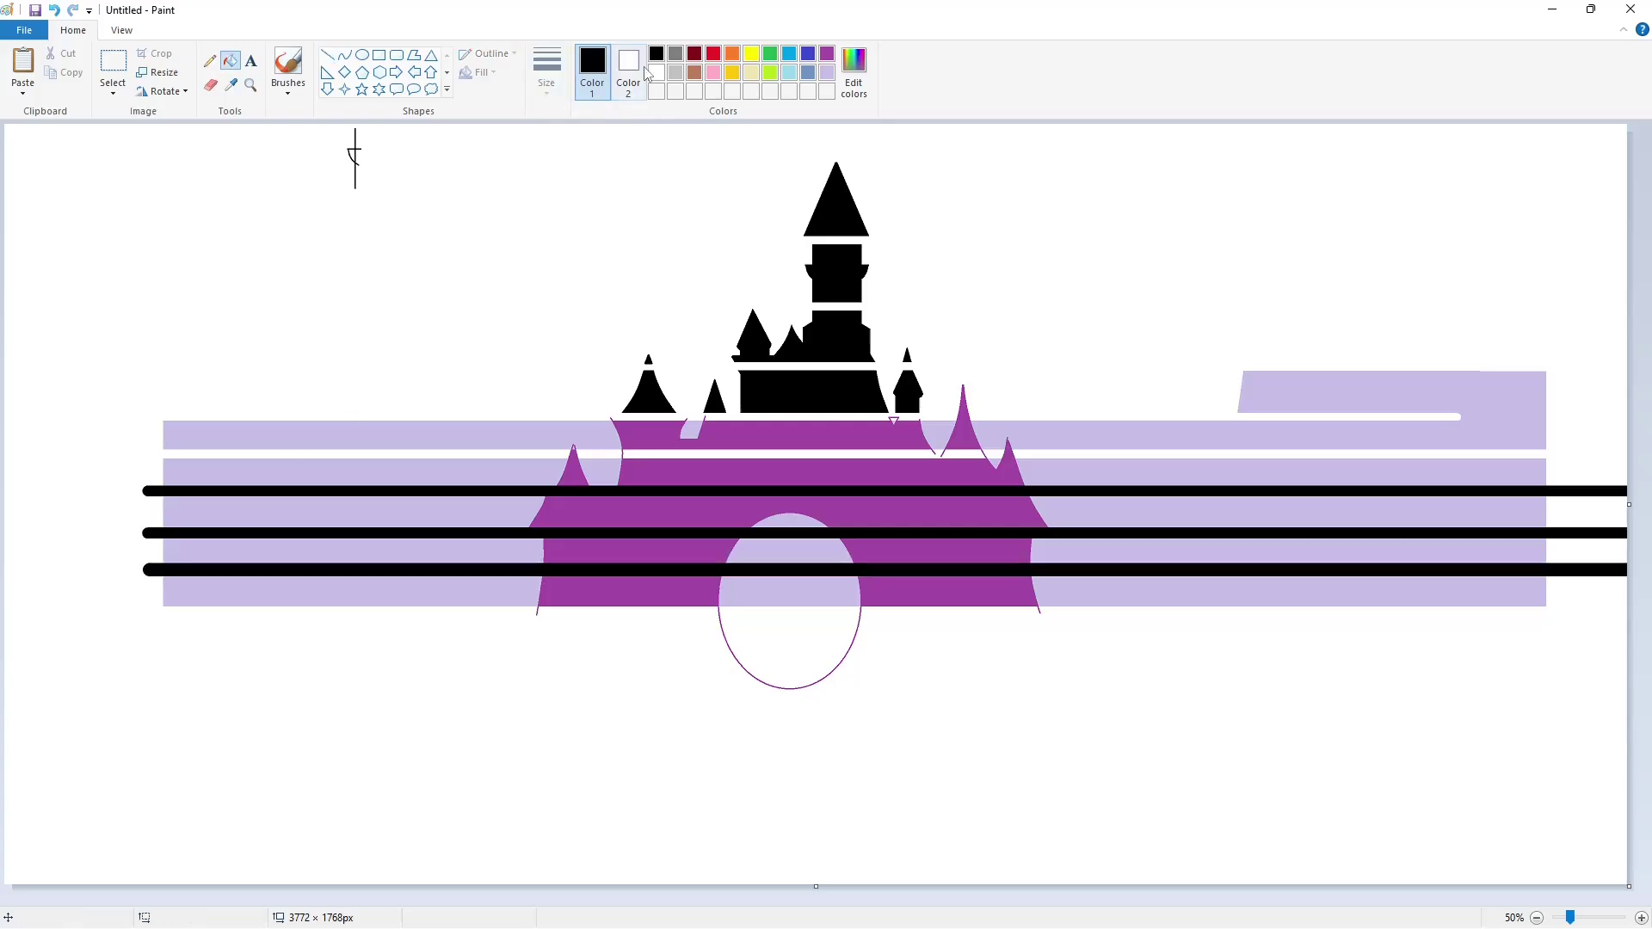
pyautogui.click(657, 72)
pyautogui.click(757, 570)
pyautogui.click(774, 533)
pyautogui.click(795, 490)
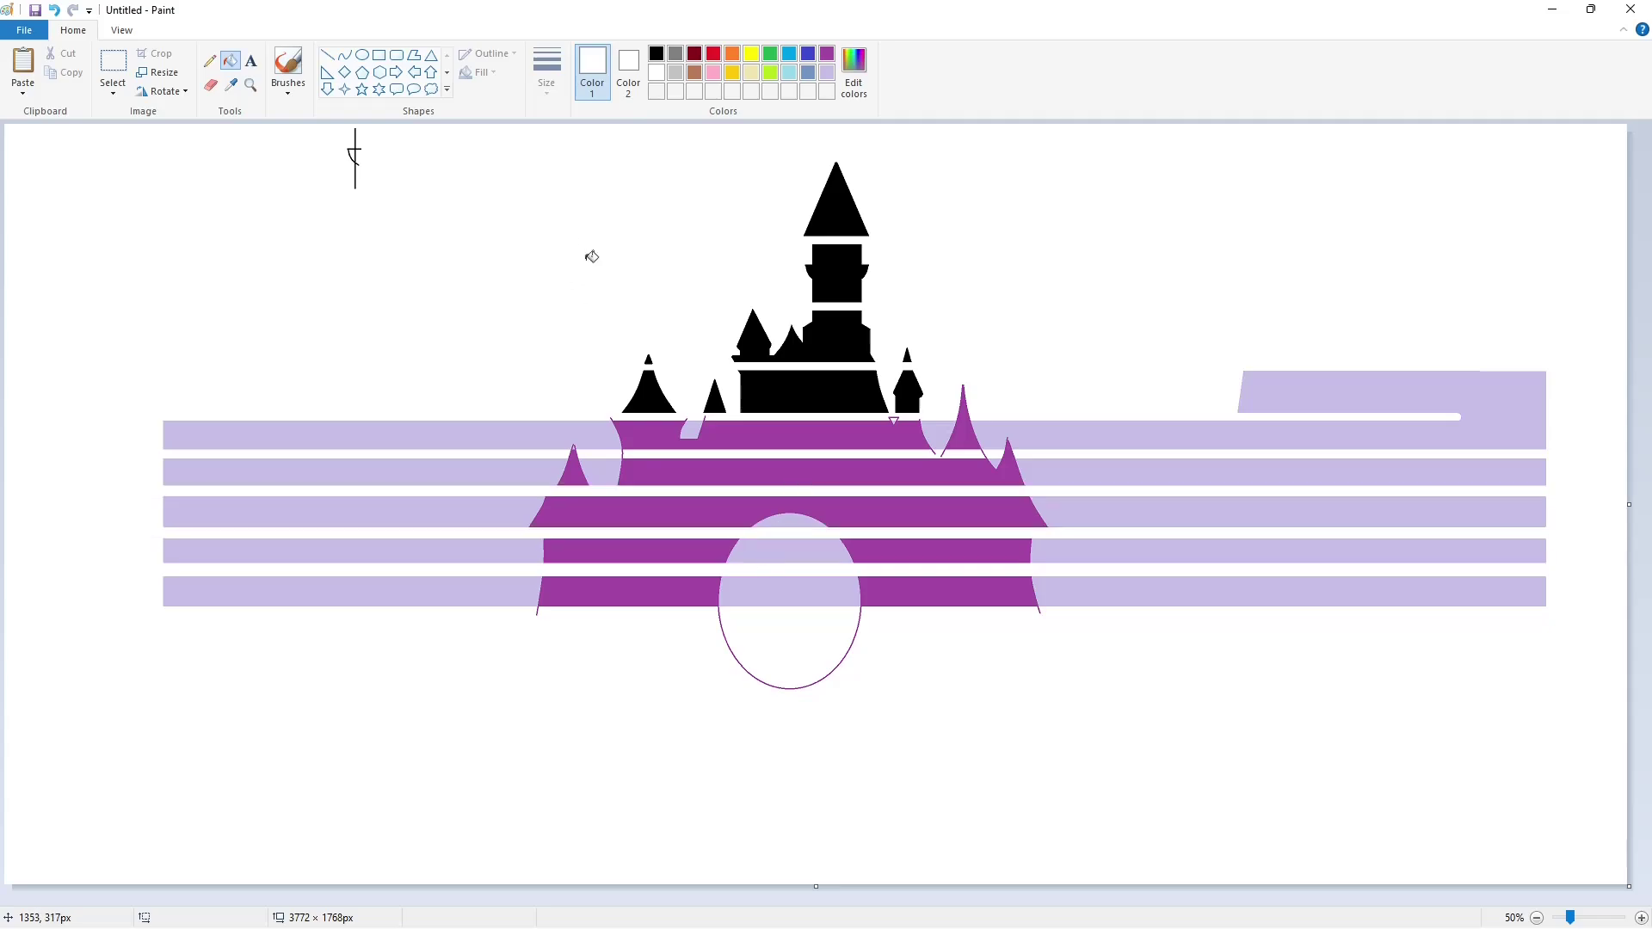
# Flood the white background with lavender to join the lavender bars, and fill the whole joined area with white.
pyautogui.click(827, 72)
pyautogui.click(538, 306)
pyautogui.click(657, 72)
pyautogui.click(609, 186)
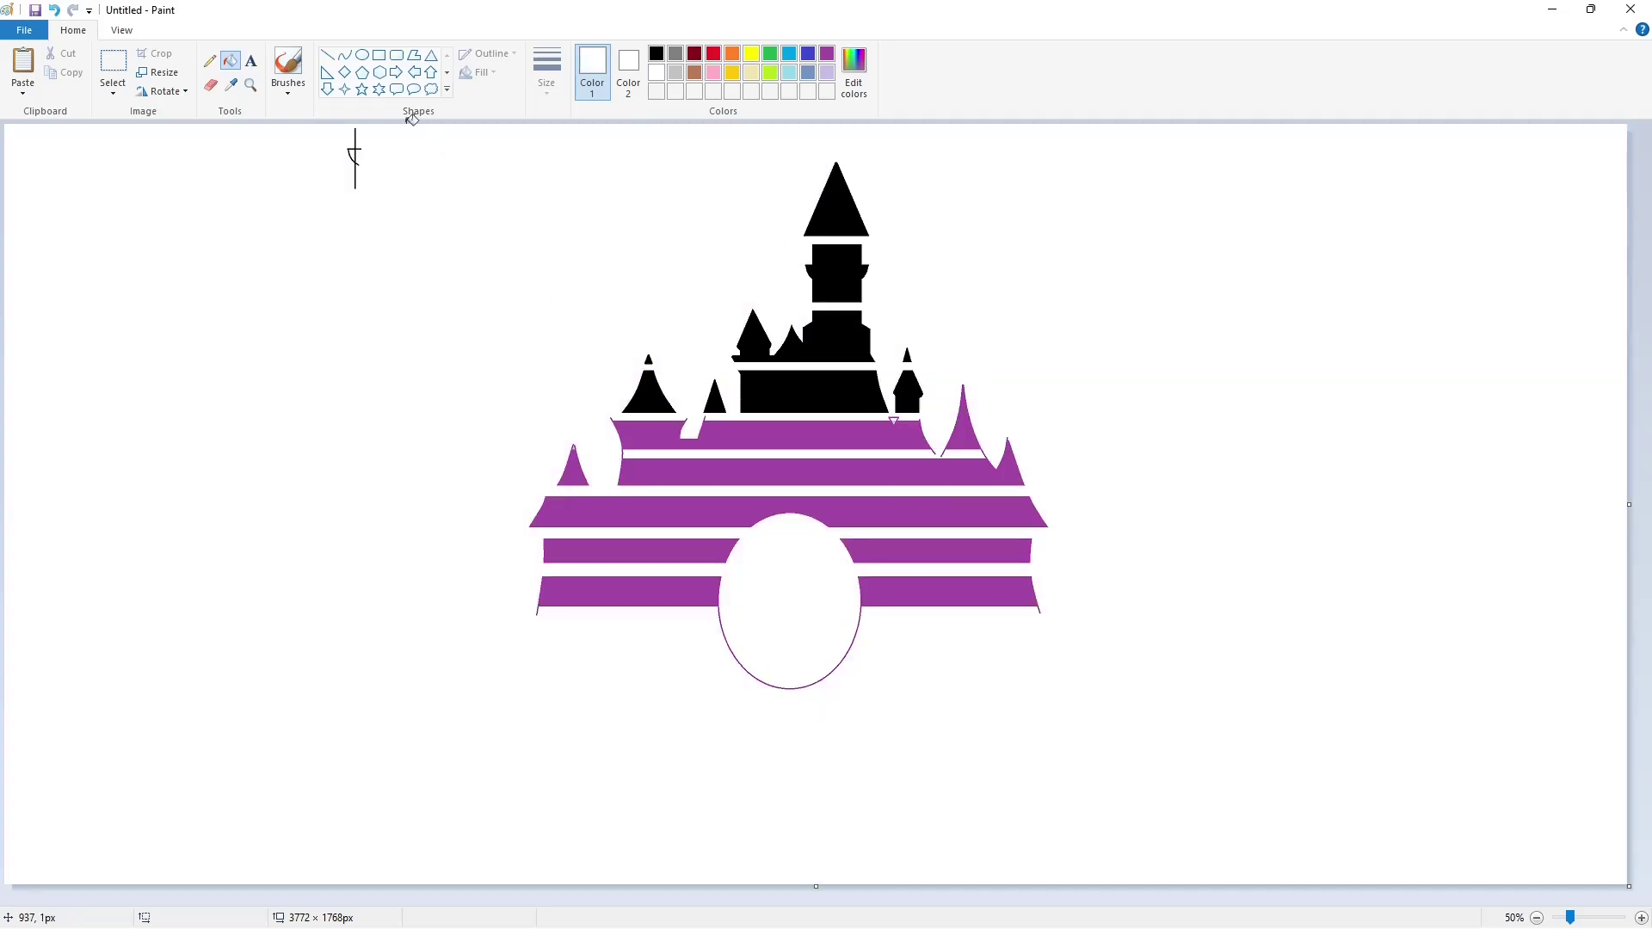
# Fill the purple castle bands and the lower left spire with black.
pyautogui.click(656, 53)
pyautogui.click(774, 469)
pyautogui.click(775, 512)
pyautogui.click(937, 548)
pyautogui.click(620, 594)
pyautogui.click(637, 551)
pyautogui.click(573, 474)
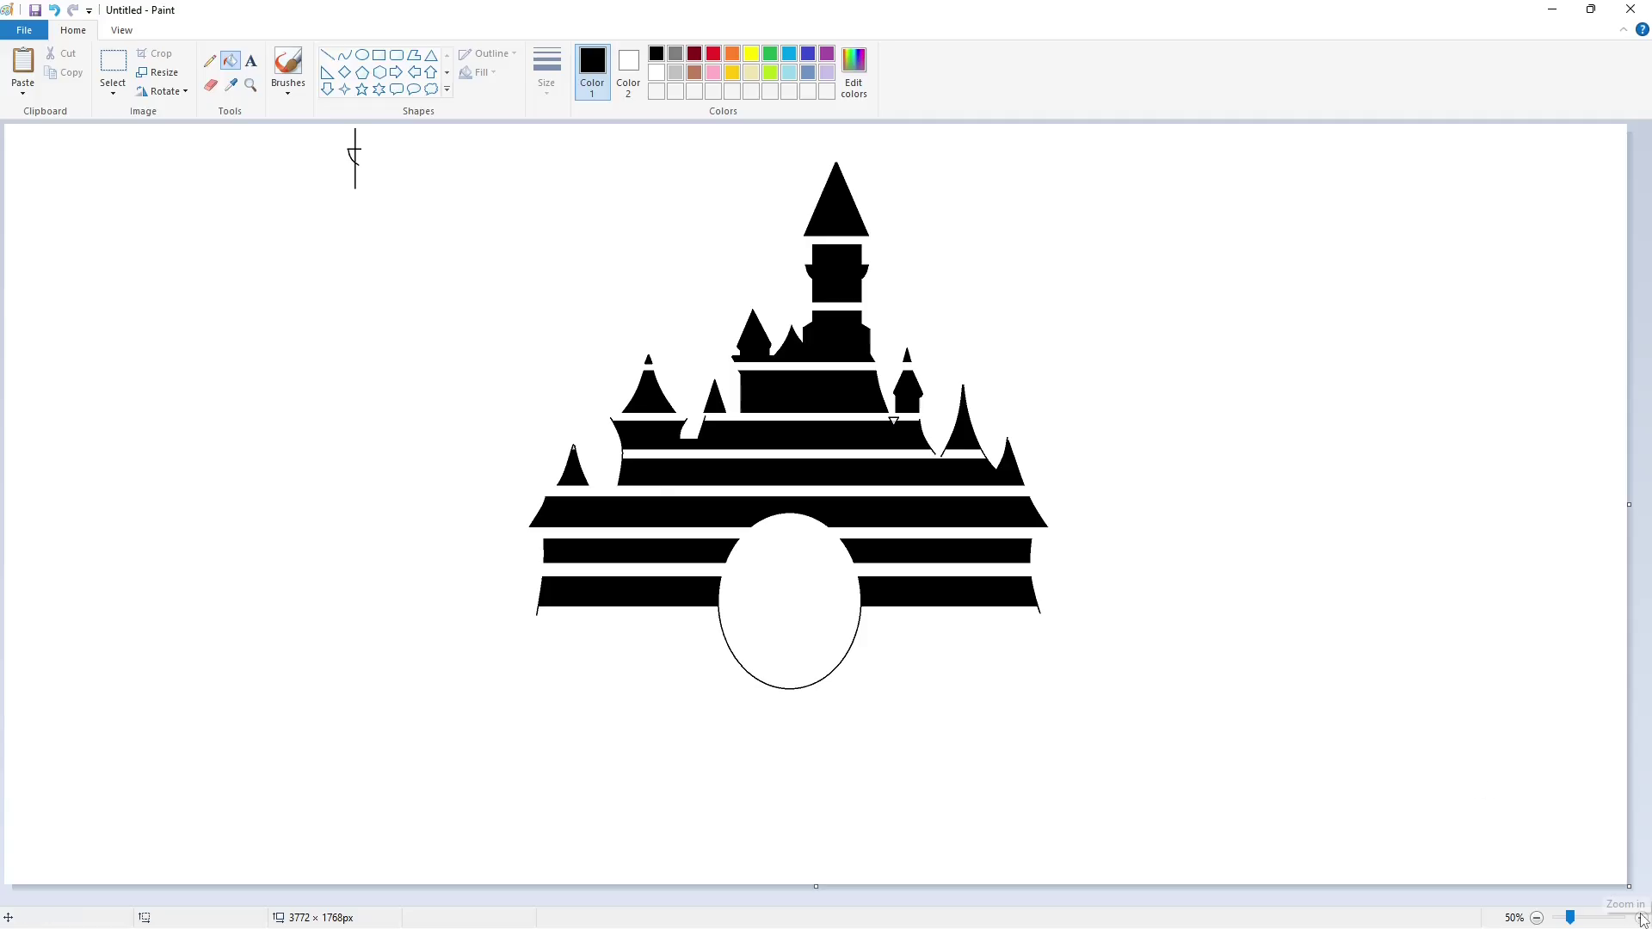
# Draw a straight white line along the castle's bottom edge to separate the lower arch outline and stray wall ends.
pyautogui.scroll(1, 1373, 761)
pyautogui.scroll(-5, 1373, 760)
pyautogui.moveTo(633, 899); pyautogui.dragTo(1068, 899)
pyautogui.click(327, 55)
pyautogui.moveTo(172, 517); pyautogui.dragTo(1503, 530)
pyautogui.click(657, 72)
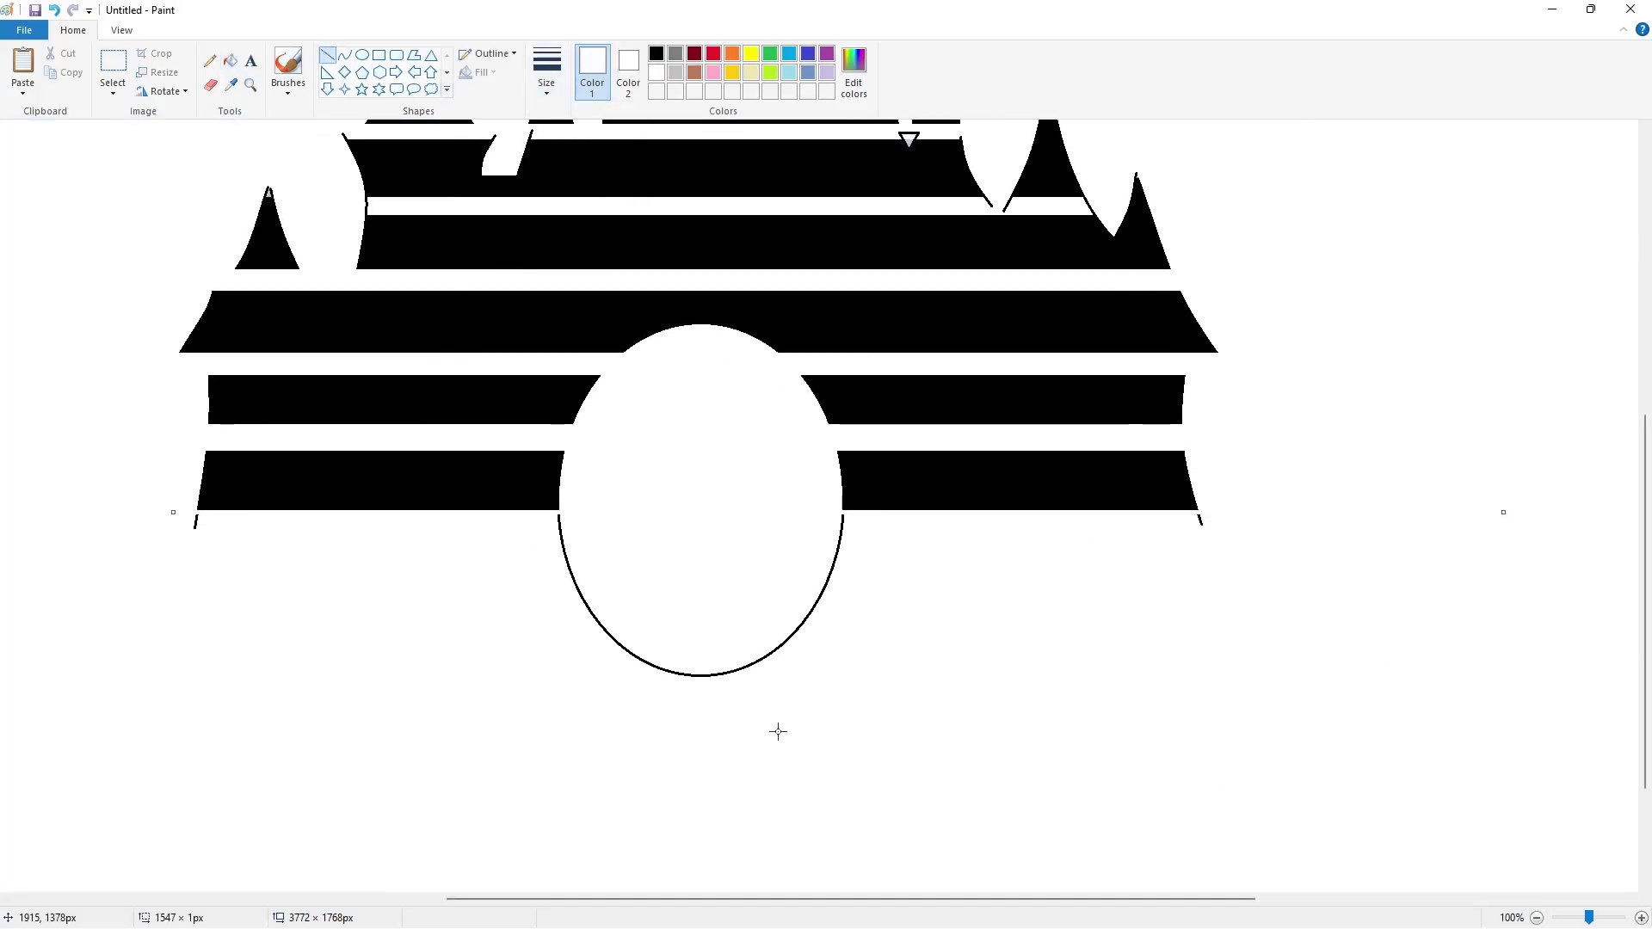
# Draw a straight white line through the gap below the notched band and adjust its ends to cut the stray outlines.
pyautogui.scroll(2, 778, 731)
pyautogui.moveTo(351, 399); pyautogui.dragTo(1108, 399)
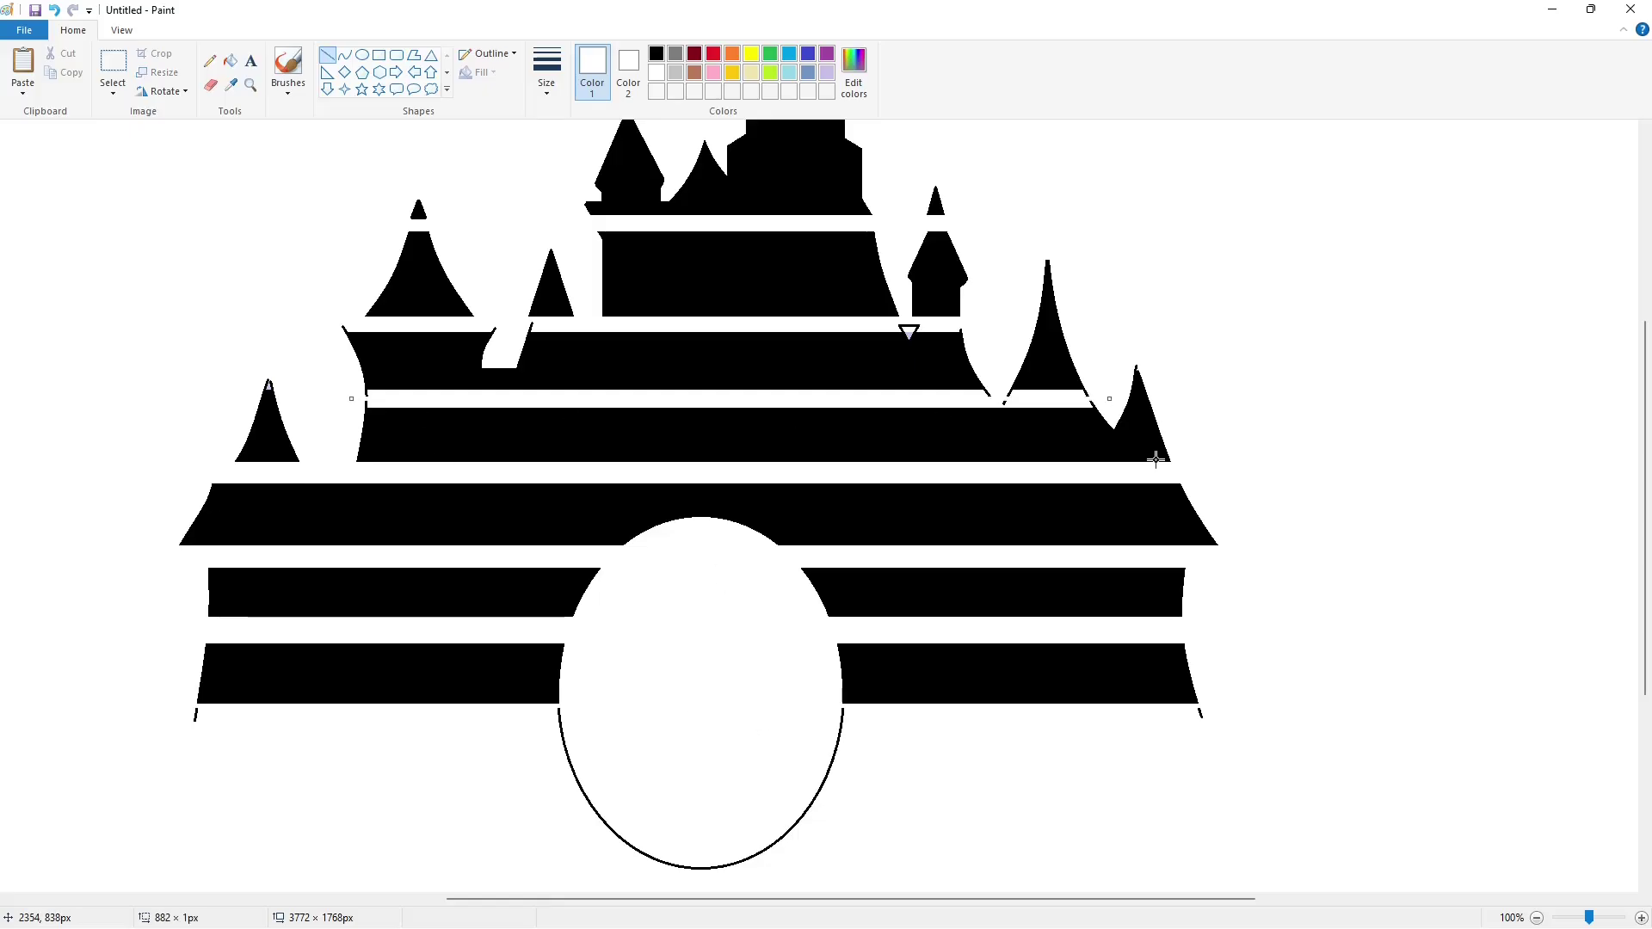
pyautogui.moveTo(351, 403); pyautogui.dragTo(349, 393)
pyautogui.moveTo(1109, 403); pyautogui.dragTo(1130, 392)
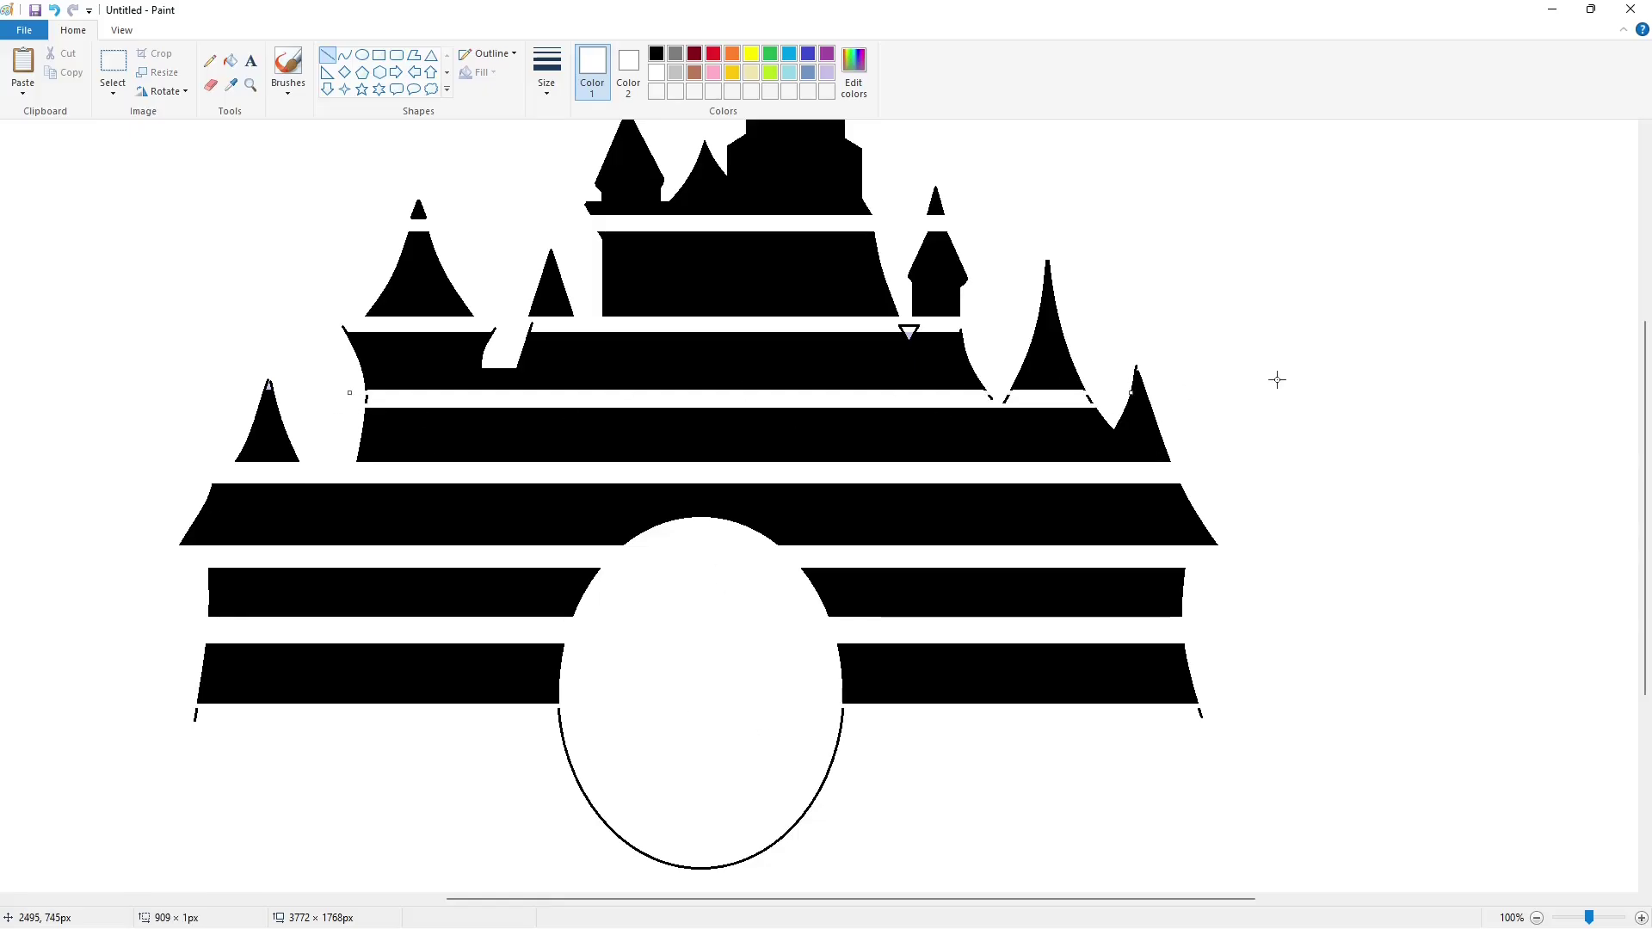
# Fill the lower arch outline and the leftover line fragments around the castle with white.
pyautogui.click(230, 60)
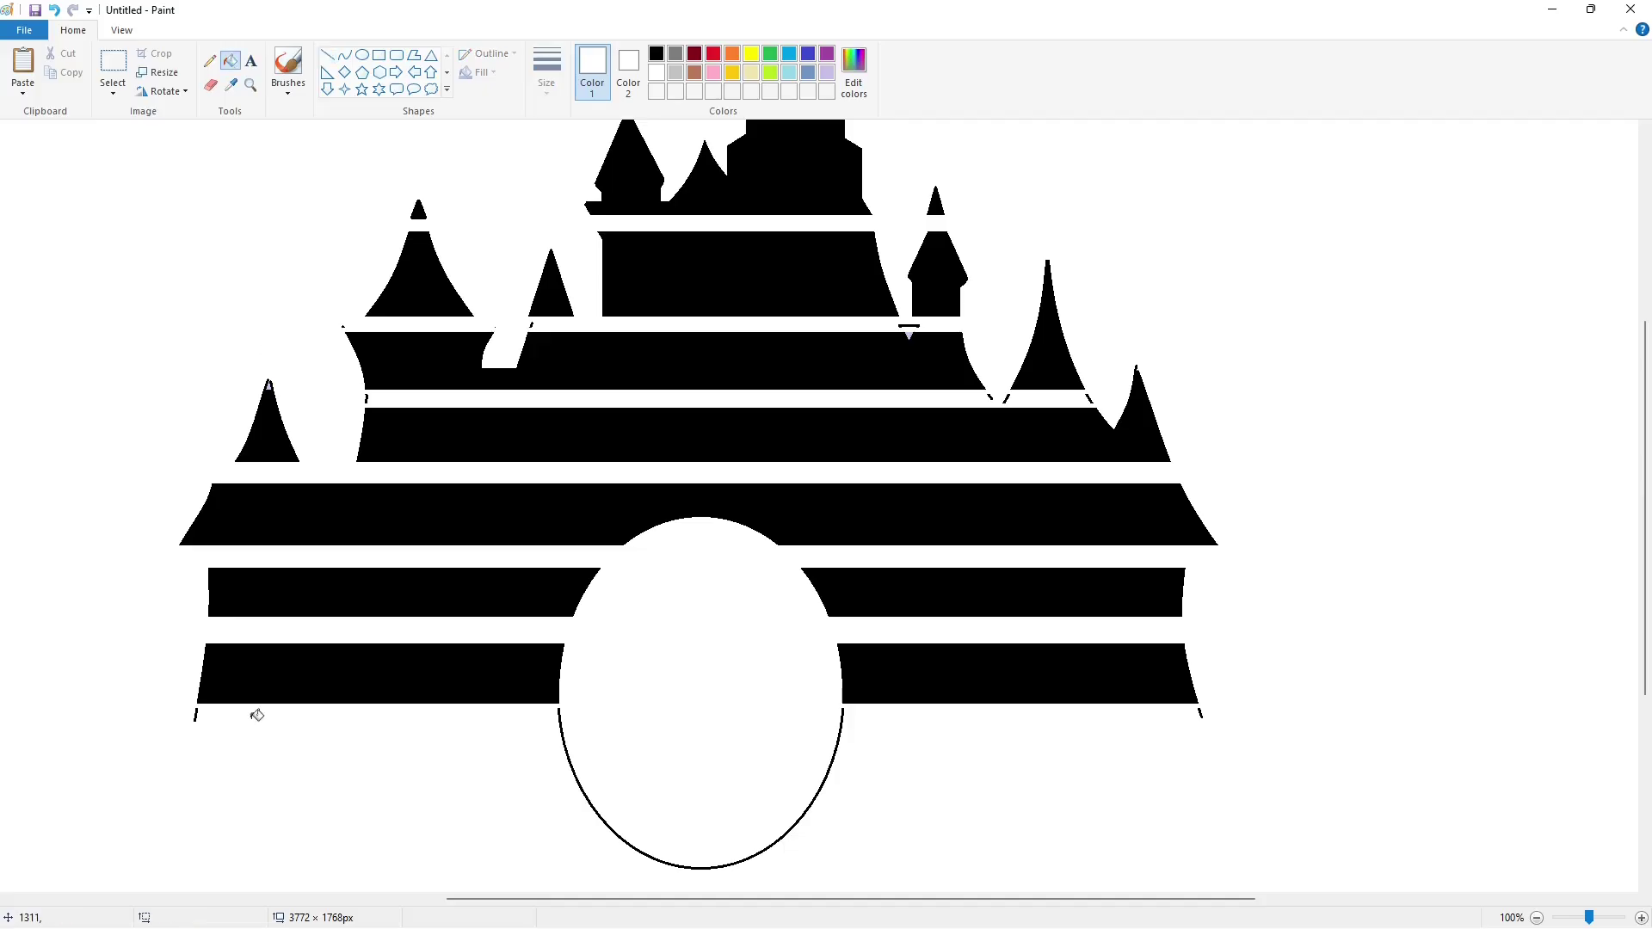
pyautogui.click(196, 713)
pyautogui.click(582, 775)
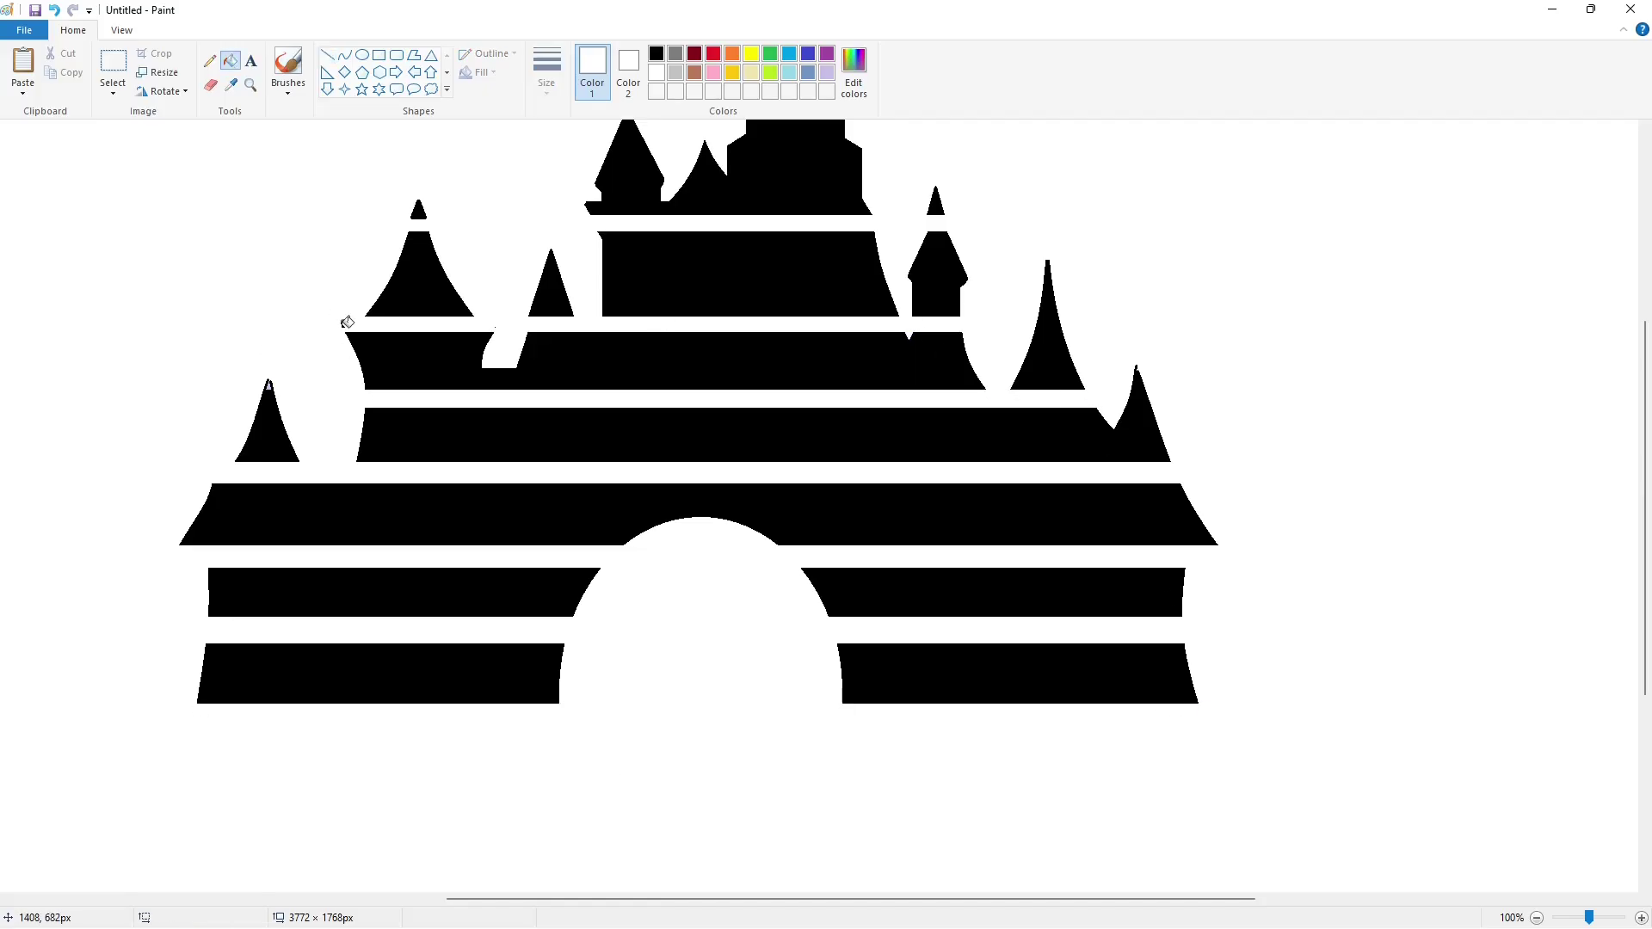
# Close the tiny gap at the tip of the lower left spire with black.
pyautogui.click(657, 56)
pyautogui.click(327, 55)
pyautogui.click(546, 74)
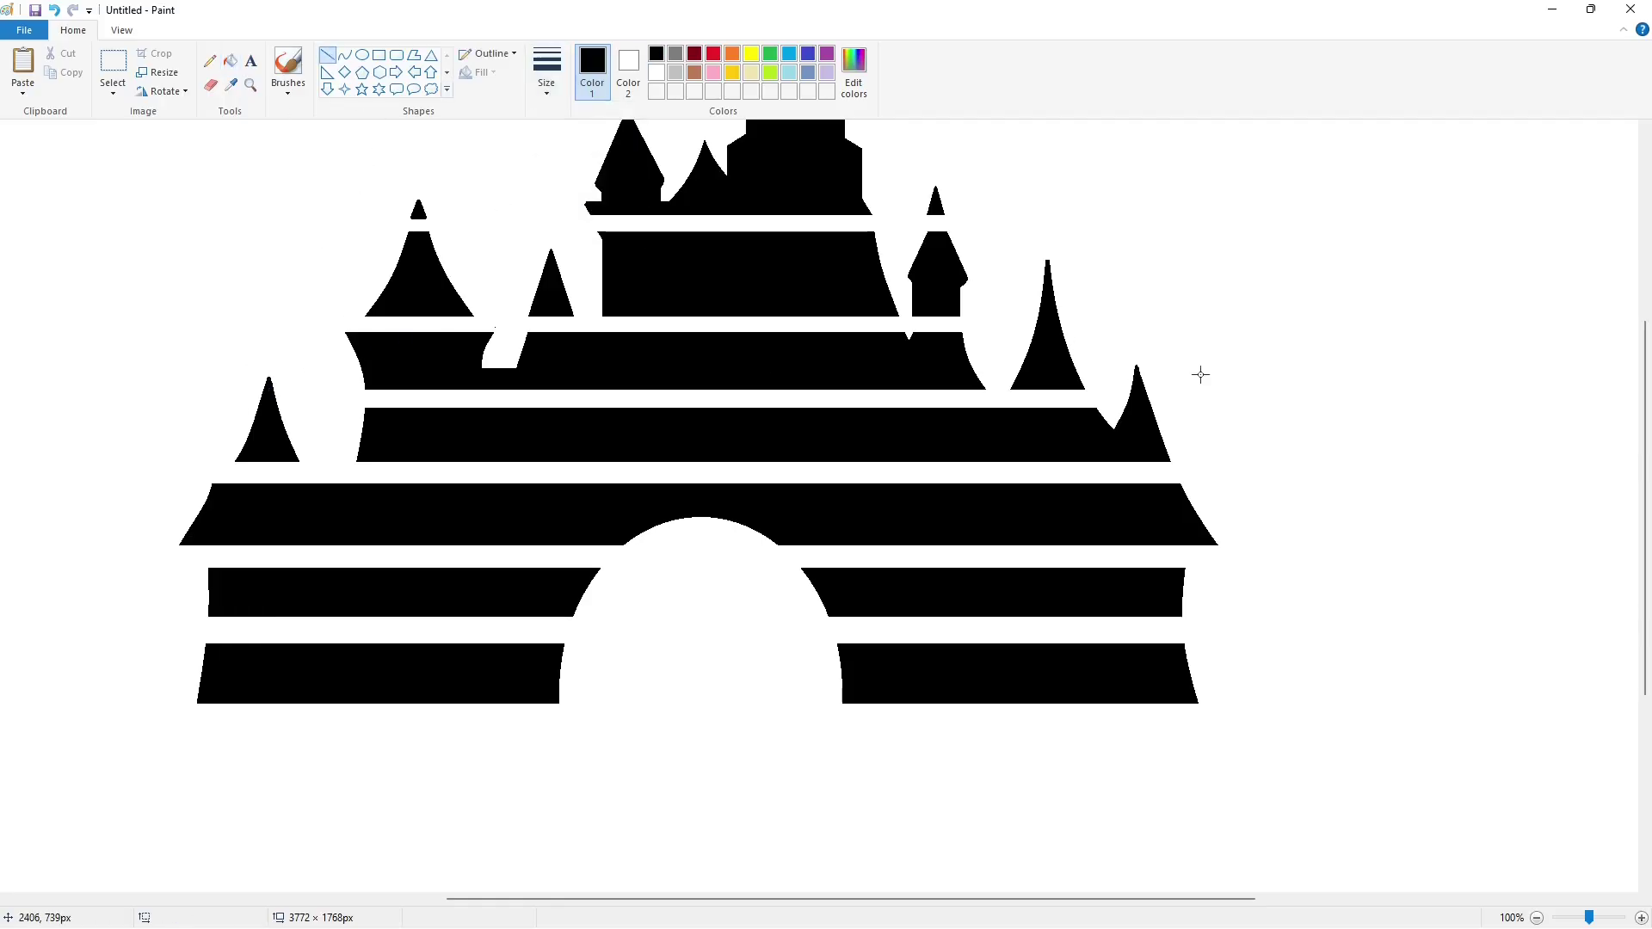
pyautogui.scroll(3, 1200, 375)
pyautogui.scroll(-3, 1201, 375)
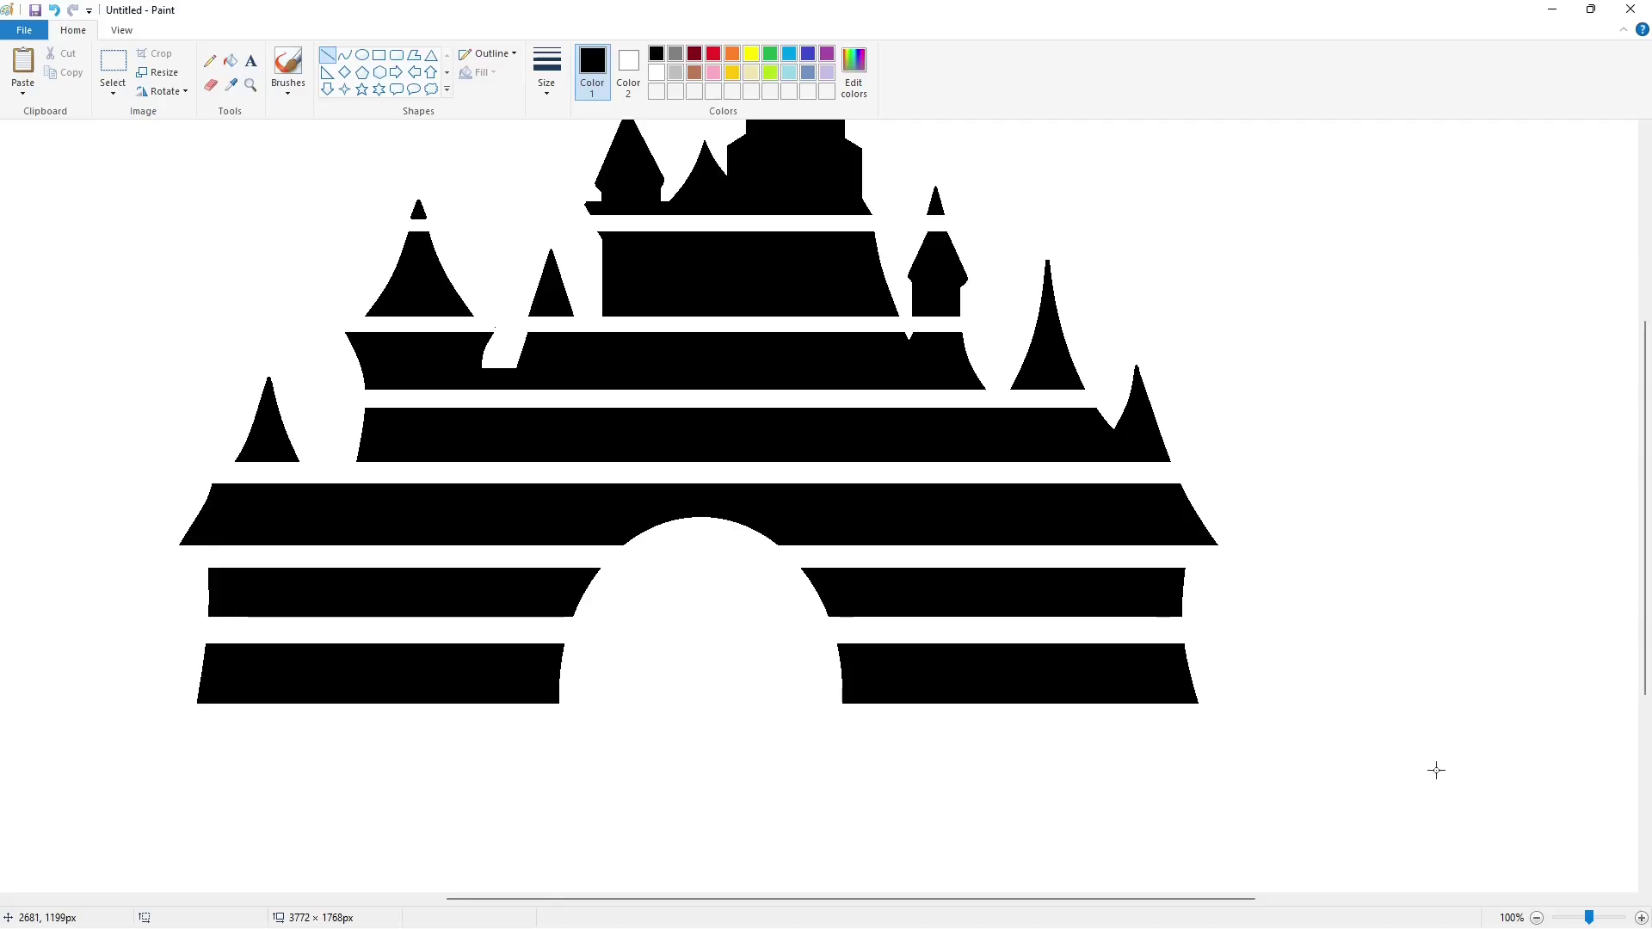
pyautogui.scroll(-1, 1408, 772)
# Draw a tiny black triangle as a finial just above the pointed turret left of the main tower.
pyautogui.click(1640, 918)
pyautogui.click(1640, 918)
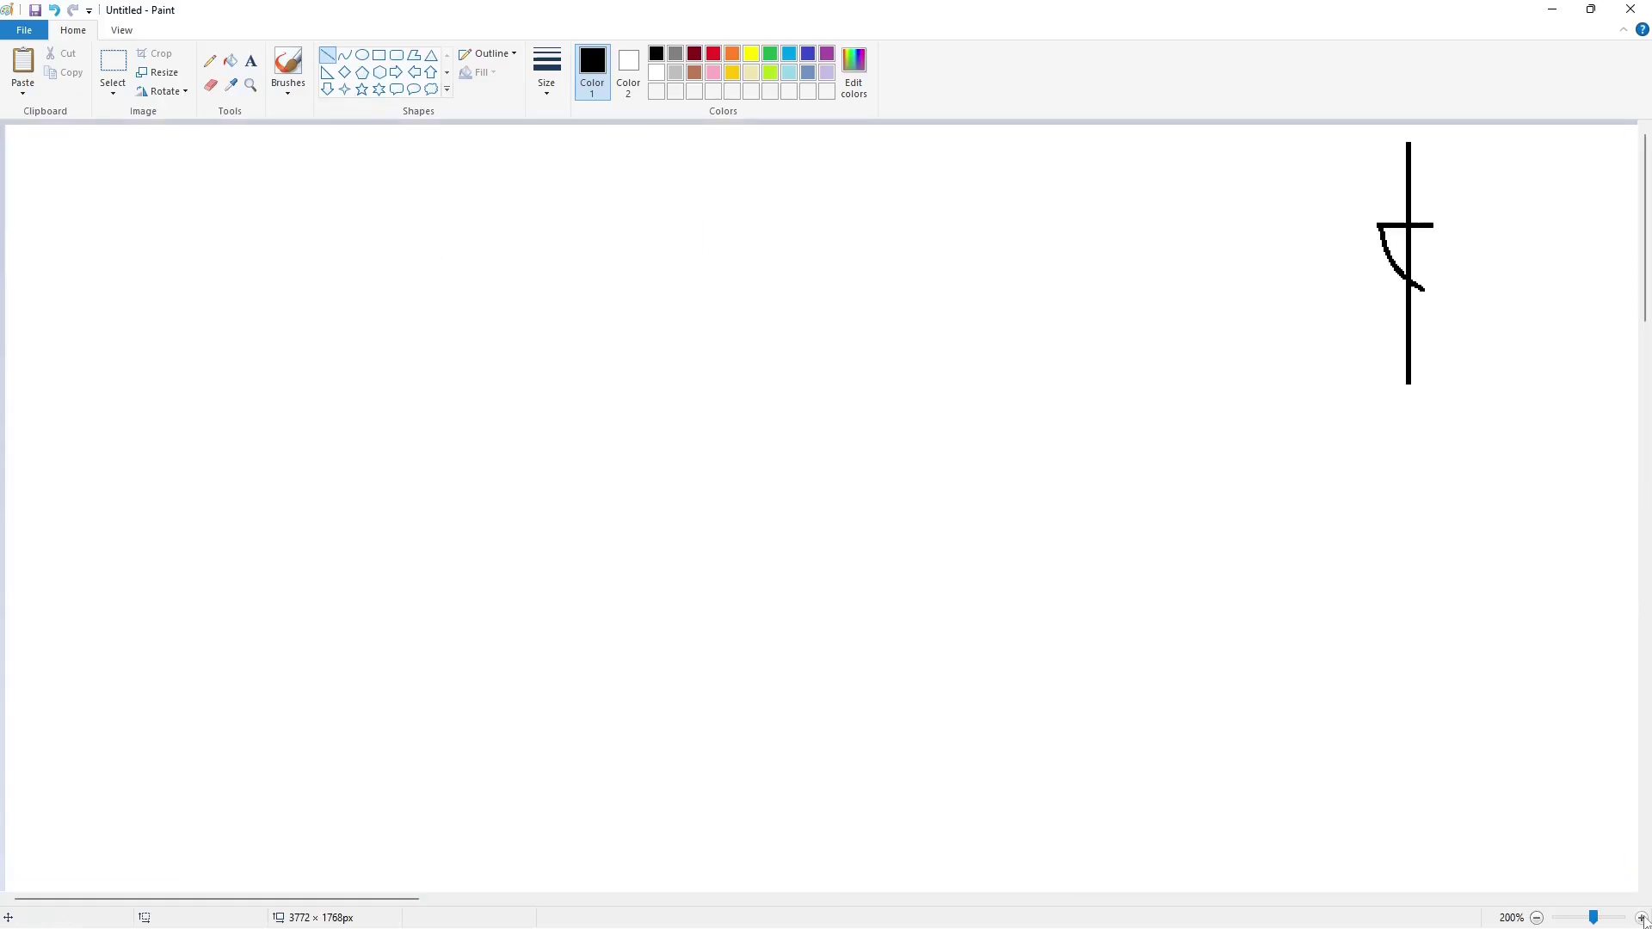
pyautogui.click(1640, 918)
pyautogui.click(1536, 918)
pyautogui.click(1537, 918)
pyautogui.click(1536, 918)
pyautogui.click(1640, 918)
pyautogui.moveTo(805, 899); pyautogui.dragTo(1138, 862)
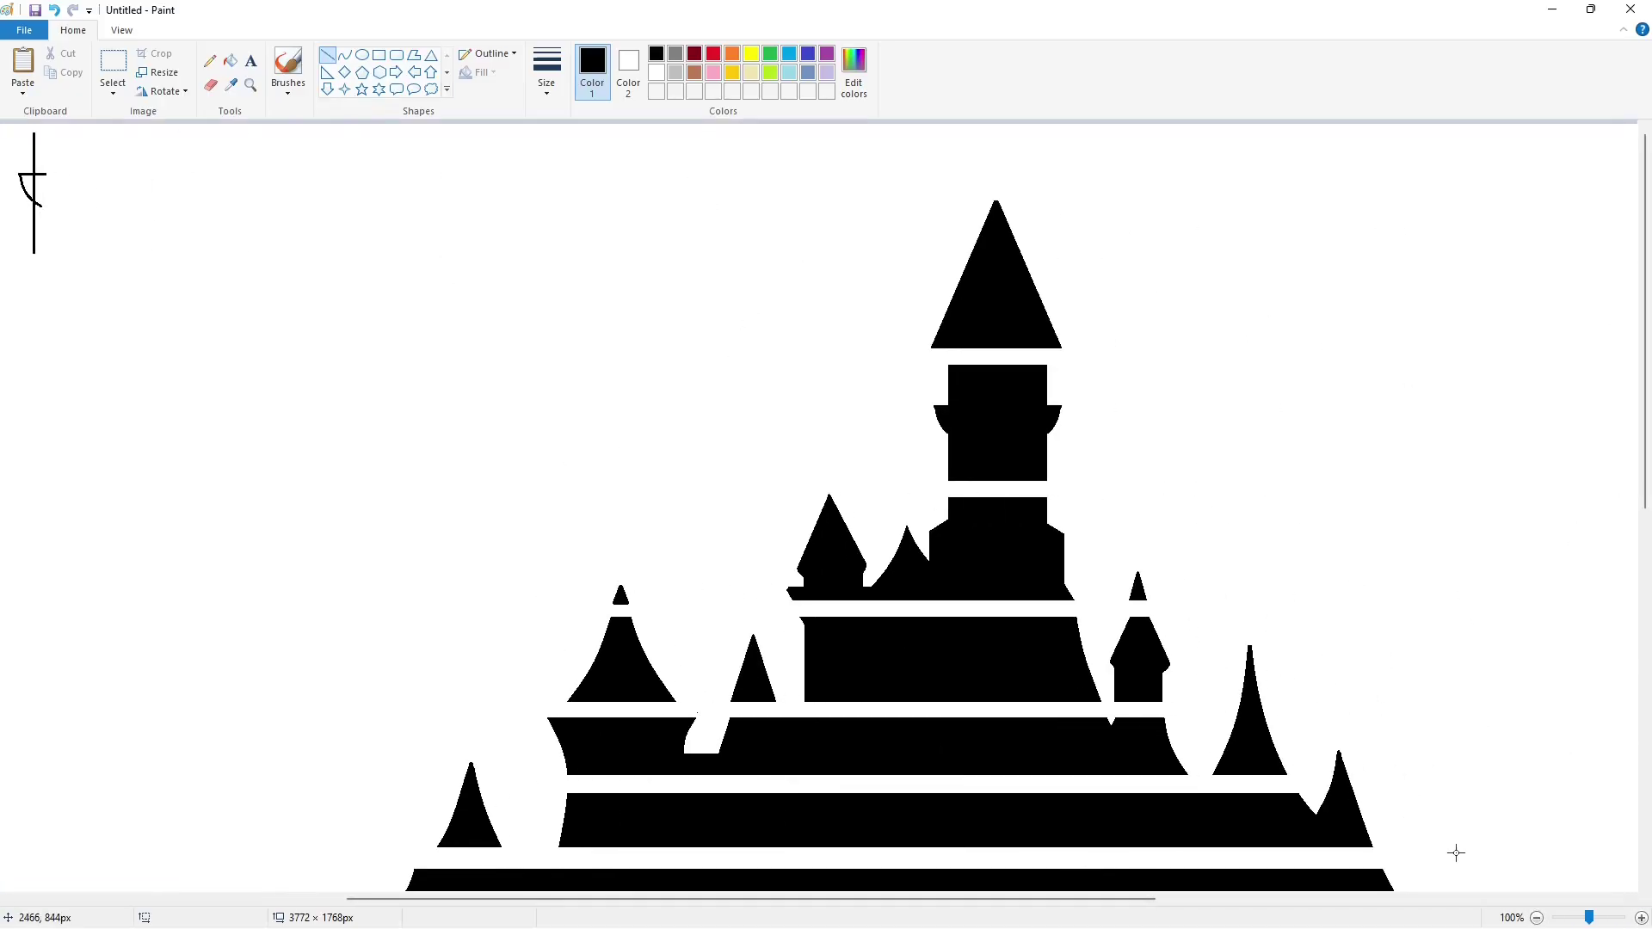
pyautogui.click(1536, 918)
pyautogui.click(1640, 918)
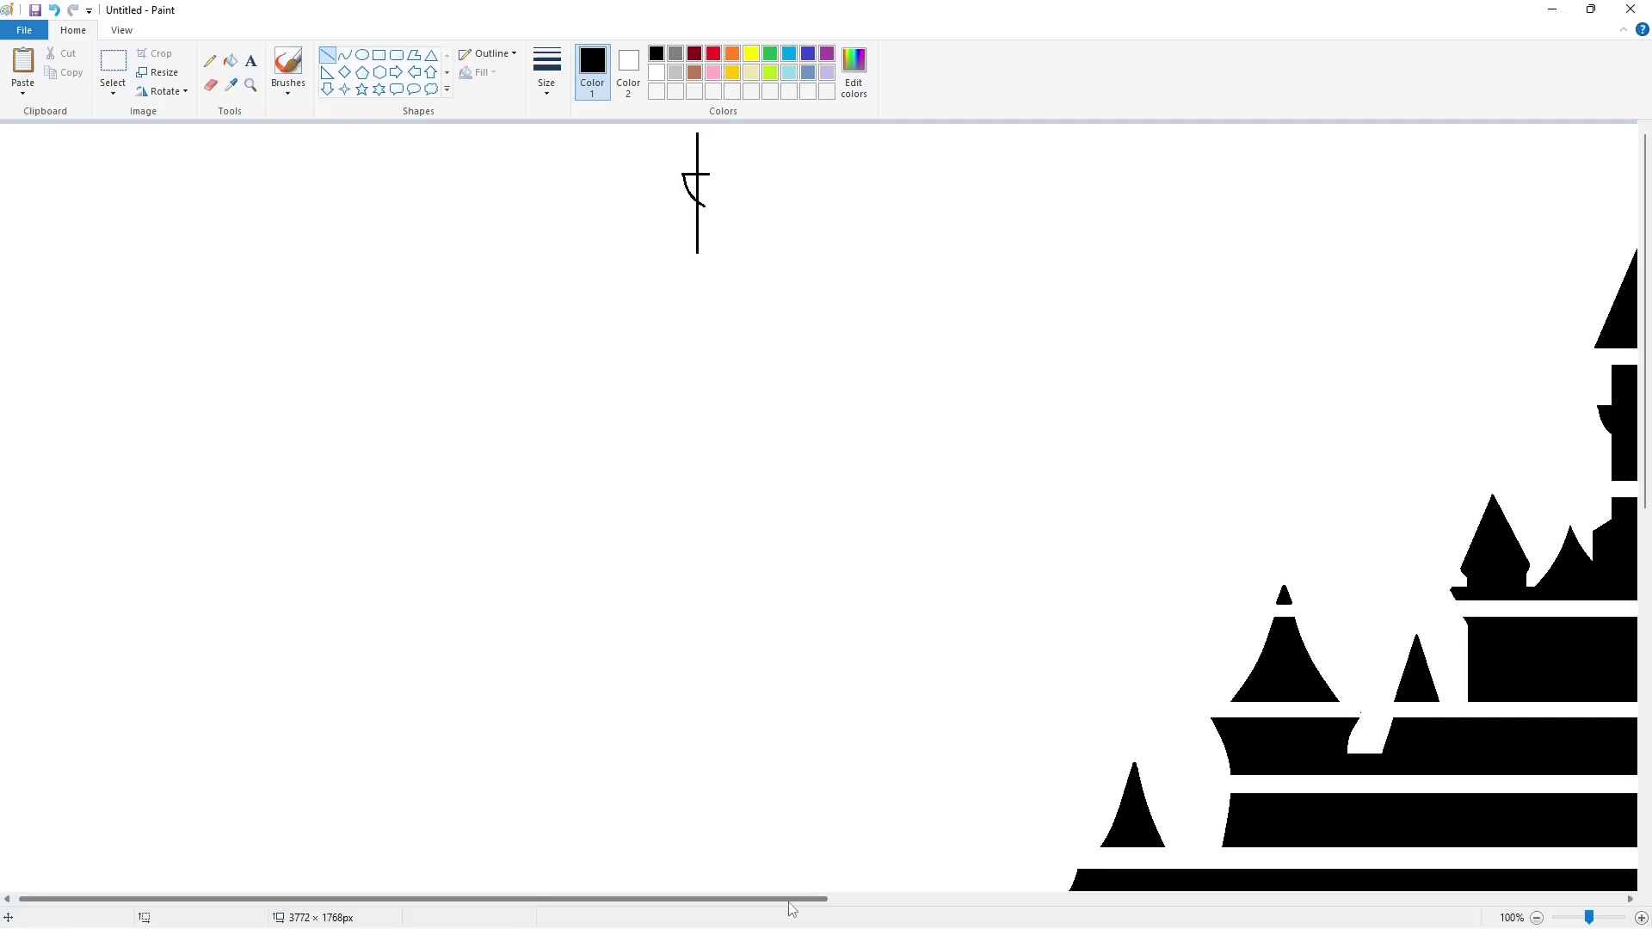
pyautogui.moveTo(789, 901); pyautogui.dragTo(1122, 901)
pyautogui.click(431, 54)
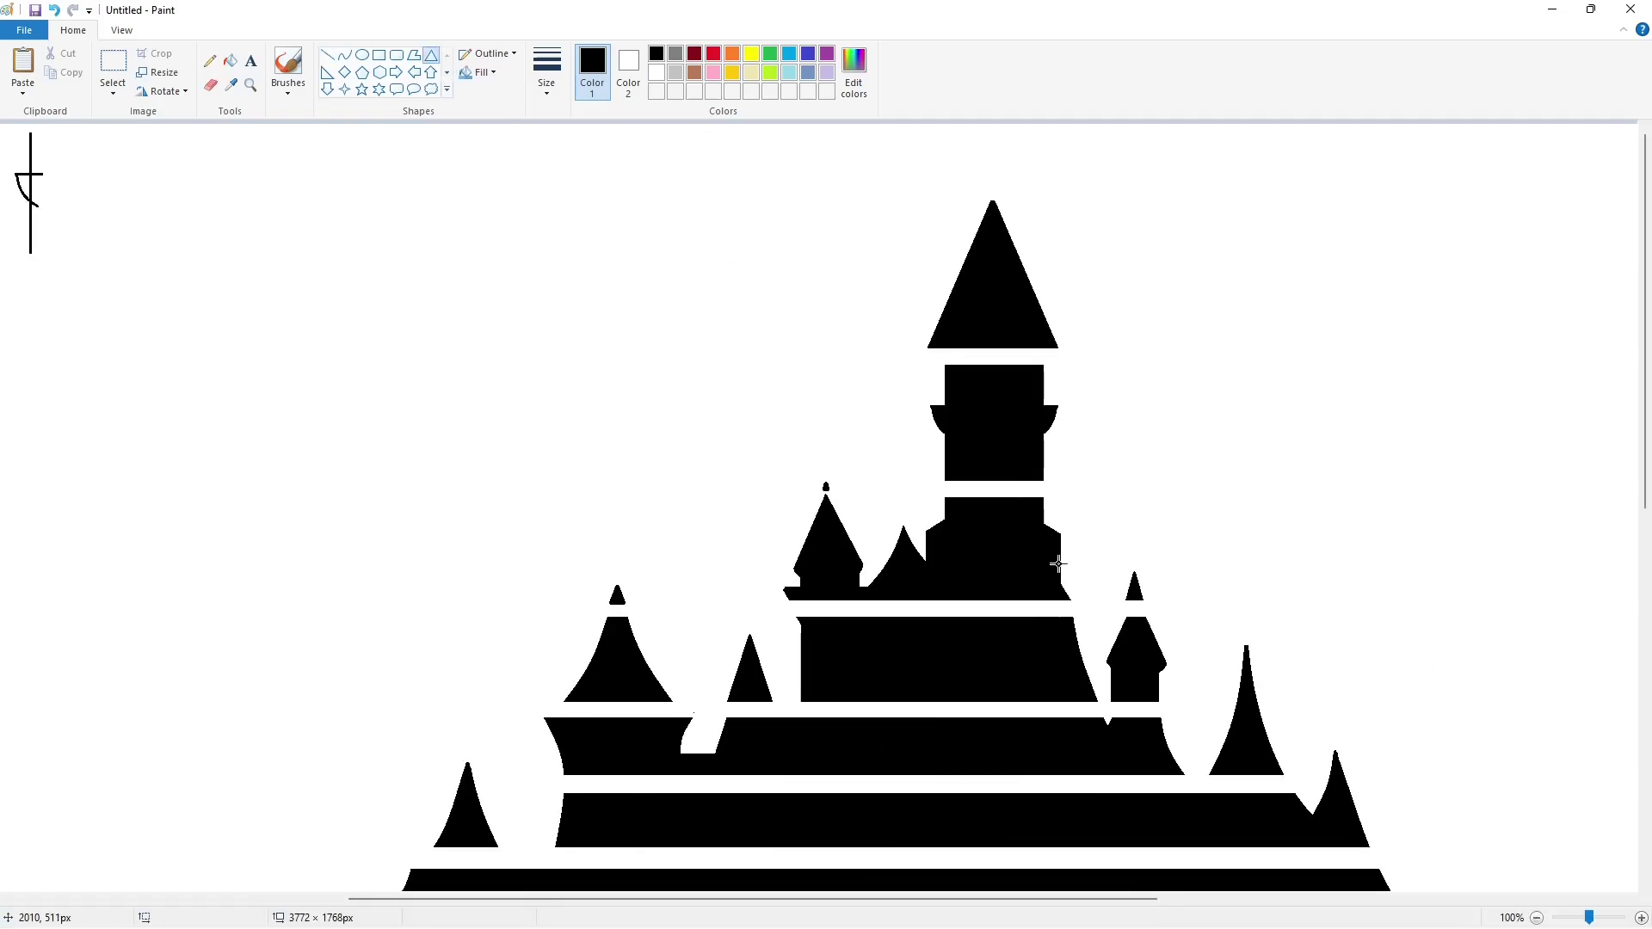
# Choose a different outline thickness and redraw the finial triangle above the pointed turret at about 4 × 9 px.
pyautogui.scroll(-1, 1492, 823)
pyautogui.click(544, 81)
pyautogui.click(550, 157)
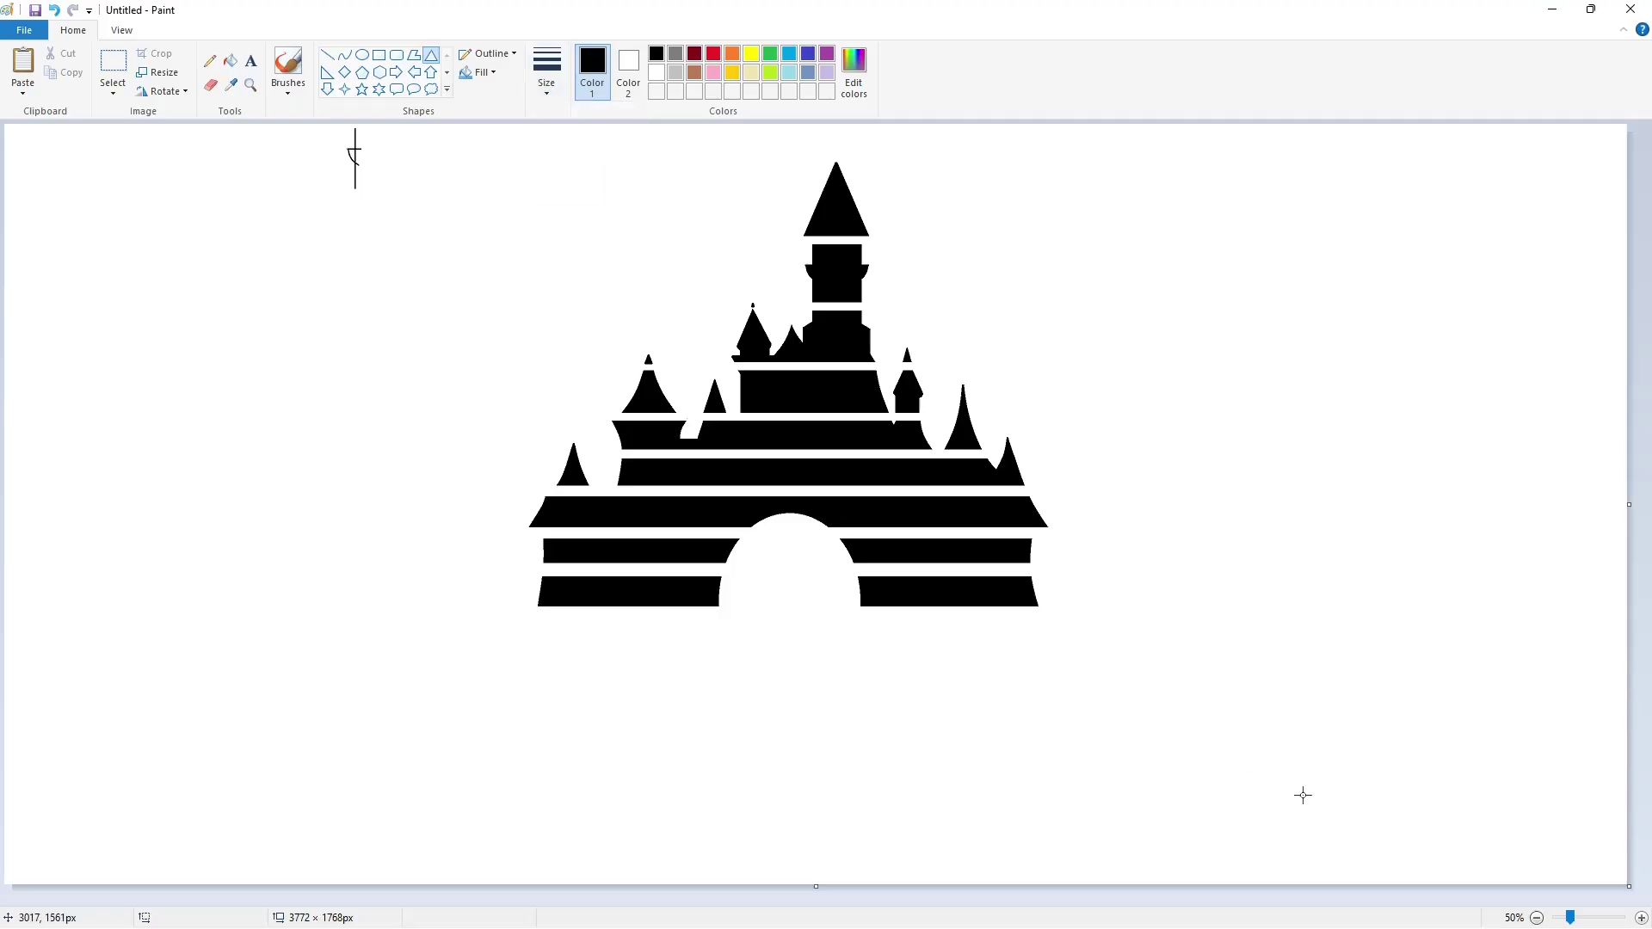
pyautogui.click(1640, 918)
pyautogui.moveTo(739, 899); pyautogui.dragTo(1019, 899)
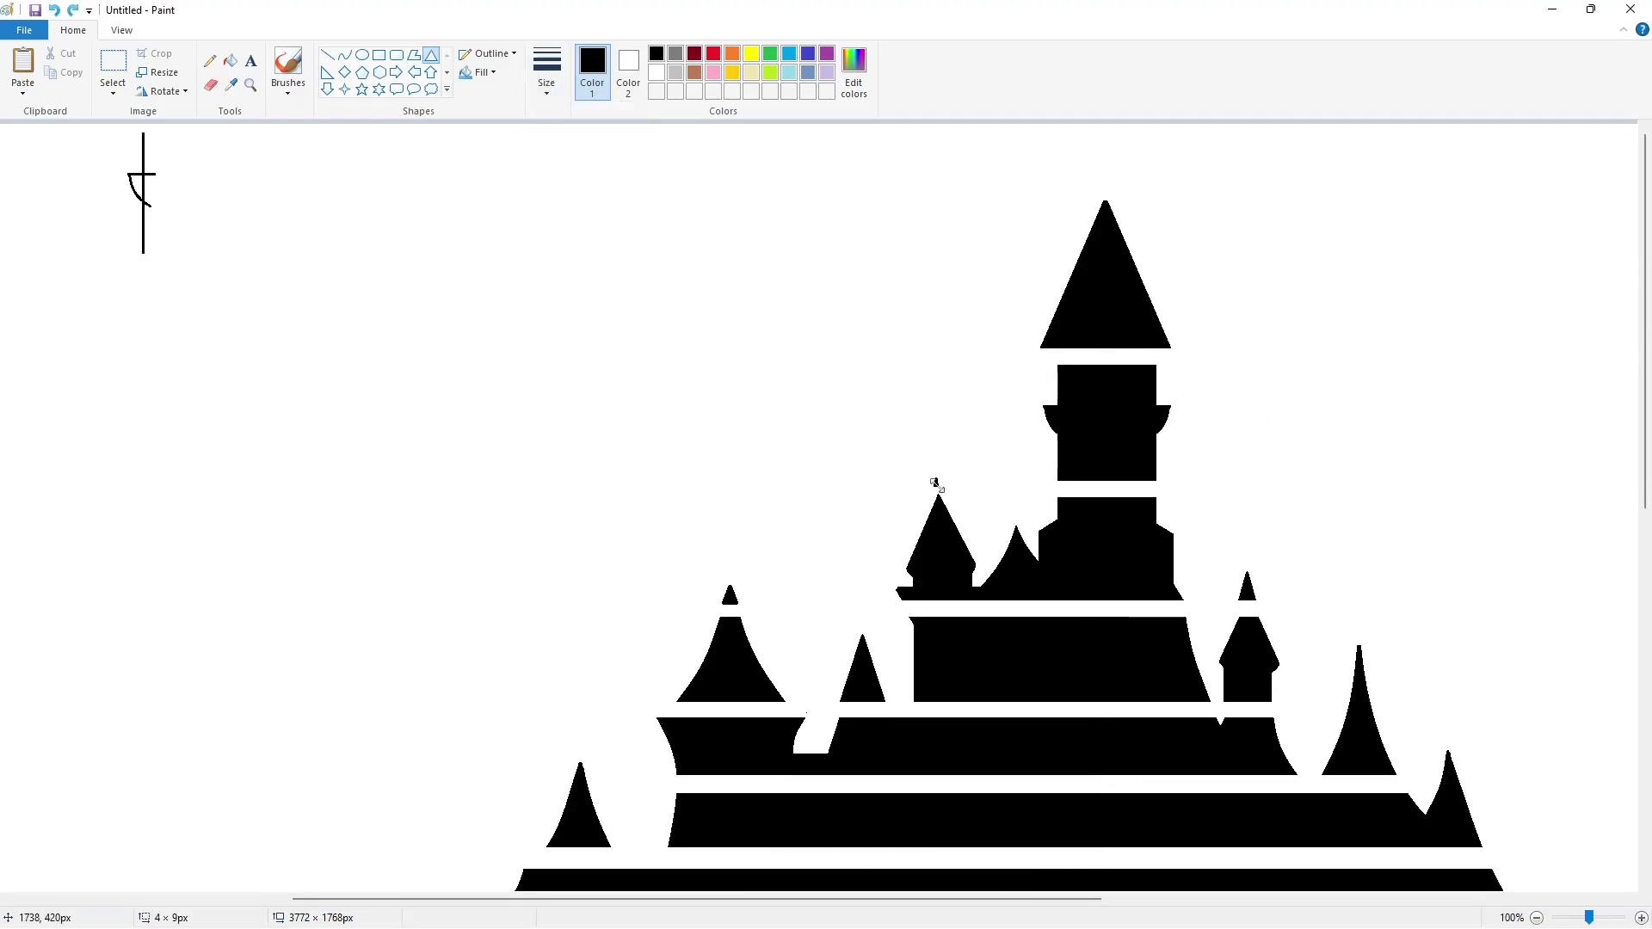
# Rotate a small triangle a quarter turn so it points left, and fill it black as a flag above the left towers.
pyautogui.scroll(-1, 1516, 898)
pyautogui.moveTo(552, 417)
pyautogui.mouseDown()
pyautogui.moveTo(594, 437)
pyautogui.moveTo(618, 323)
pyautogui.moveTo(706, 274)
pyautogui.moveTo(735, 280)
pyautogui.mouseUp()
pyautogui.click(162, 91)
pyautogui.click(187, 129)
pyautogui.click(638, 412)
pyautogui.click(229, 62)
pyautogui.click(567, 427)
# Paste a copy of the flag and place it just above the tip of the main tower.
pyautogui.click(112, 65)
pyautogui.click(914, 321)
pyautogui.hotkey('ctrl', 'v')
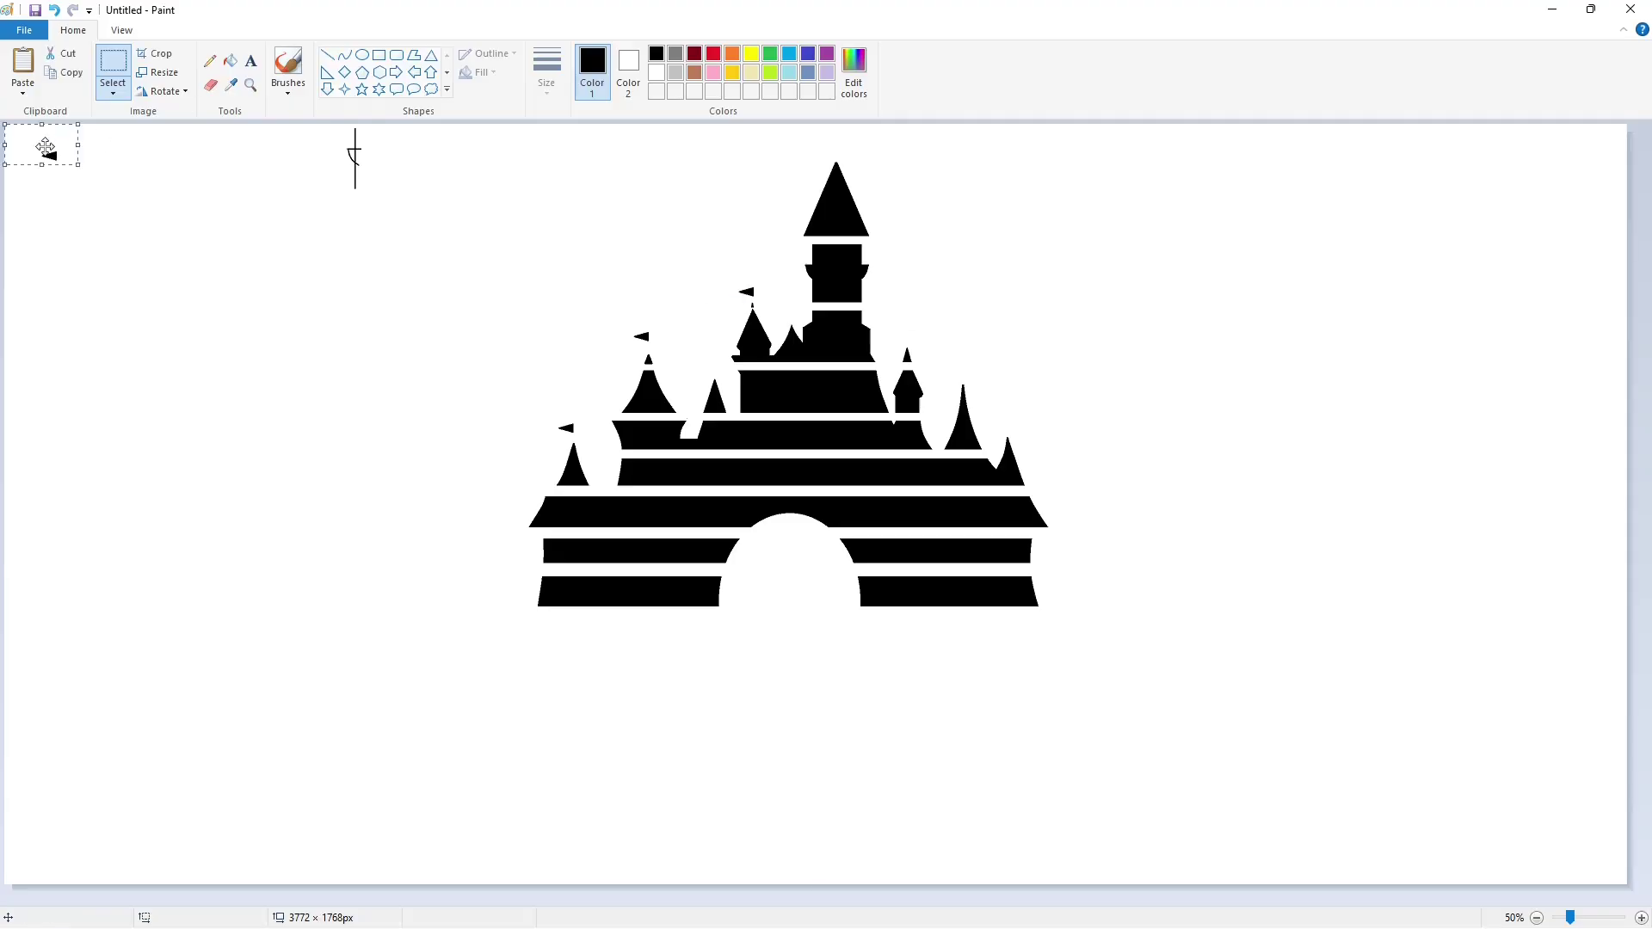
pyautogui.moveTo(44, 147); pyautogui.dragTo(859, 167)
pyautogui.click(1031, 229)
# Paste further copies of the flag and place them above the spires on the castle's right side.
pyautogui.hotkey('ctrl', 'v')
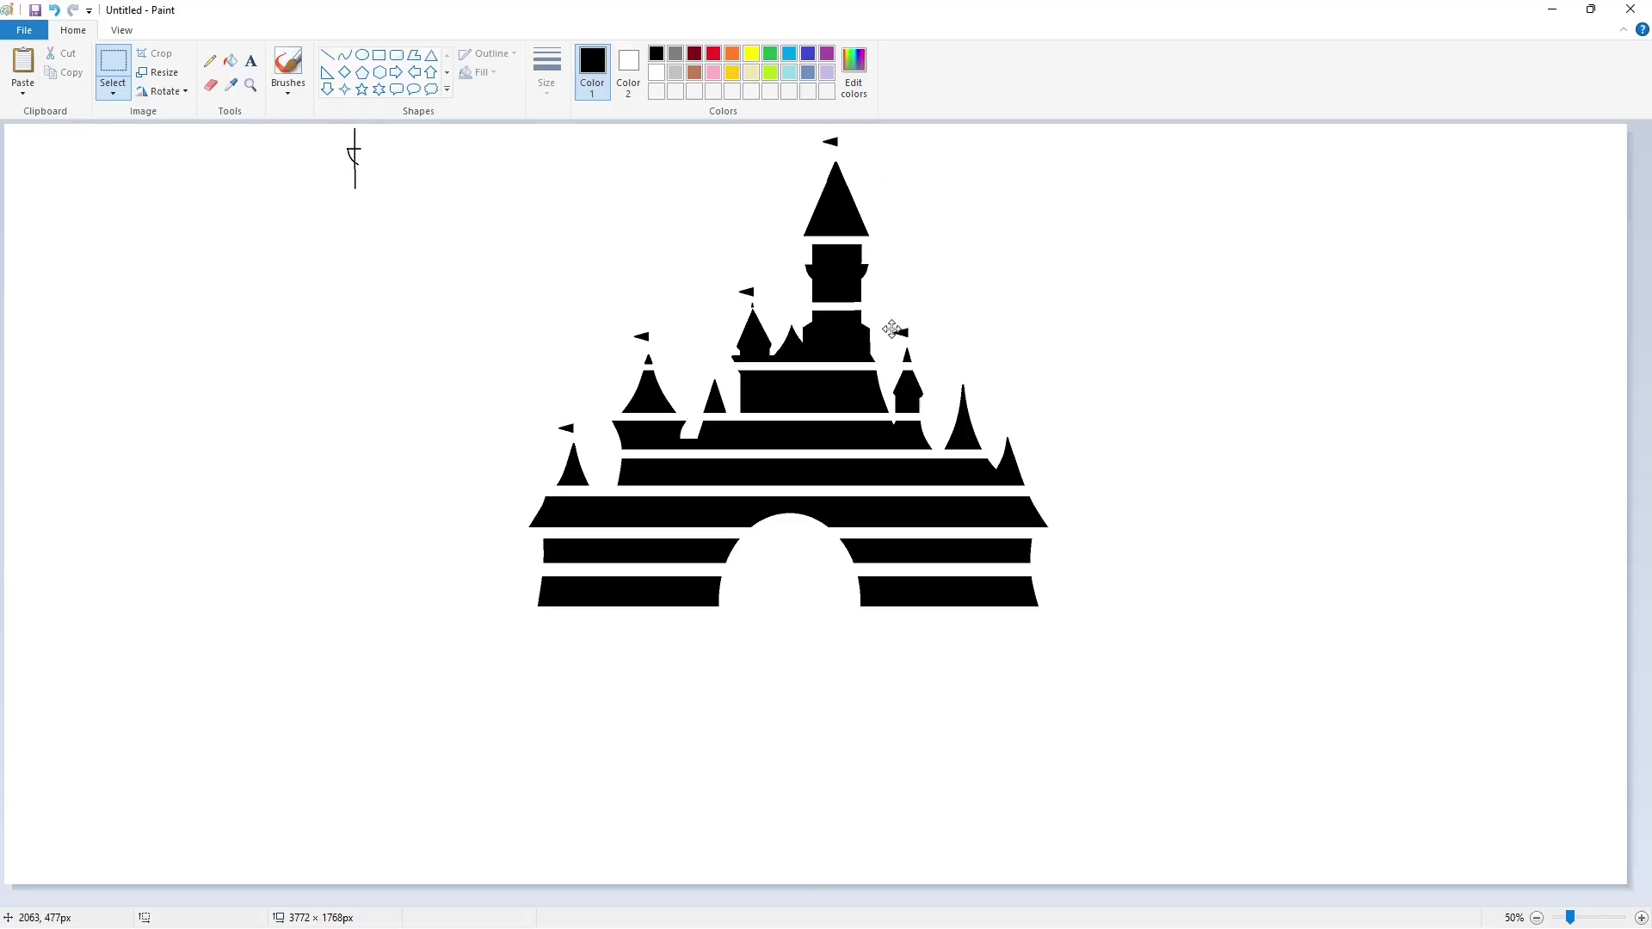
pyautogui.moveTo(49, 153); pyautogui.dragTo(955, 364)
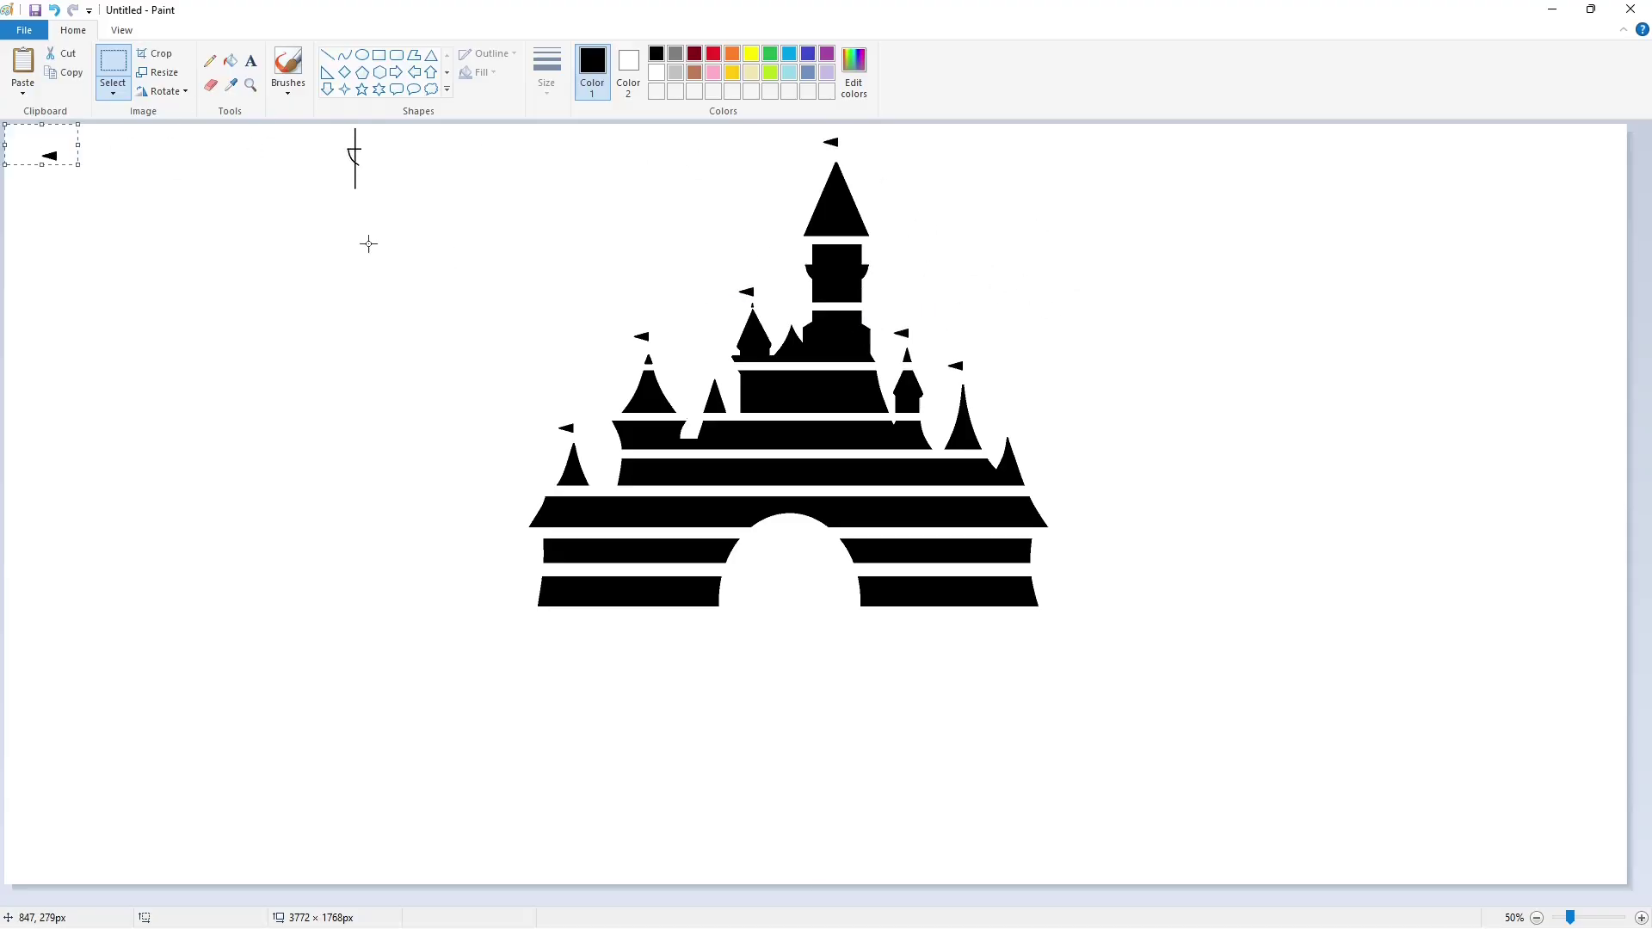
pyautogui.moveTo(49, 154); pyautogui.dragTo(1000, 419)
# Remove the stray line sketch near the canvas's upper left by filling it with white.
pyautogui.click(231, 62)
pyautogui.click(655, 72)
pyautogui.click(354, 157)
# Select the whole castle with its flags, copy it and paste a duplicate.
pyautogui.click(113, 67)
pyautogui.moveTo(373, 124); pyautogui.dragTo(1280, 798)
pyautogui.hotkey('ctrl', 'c')
pyautogui.hotkey('ctrl', 'v')
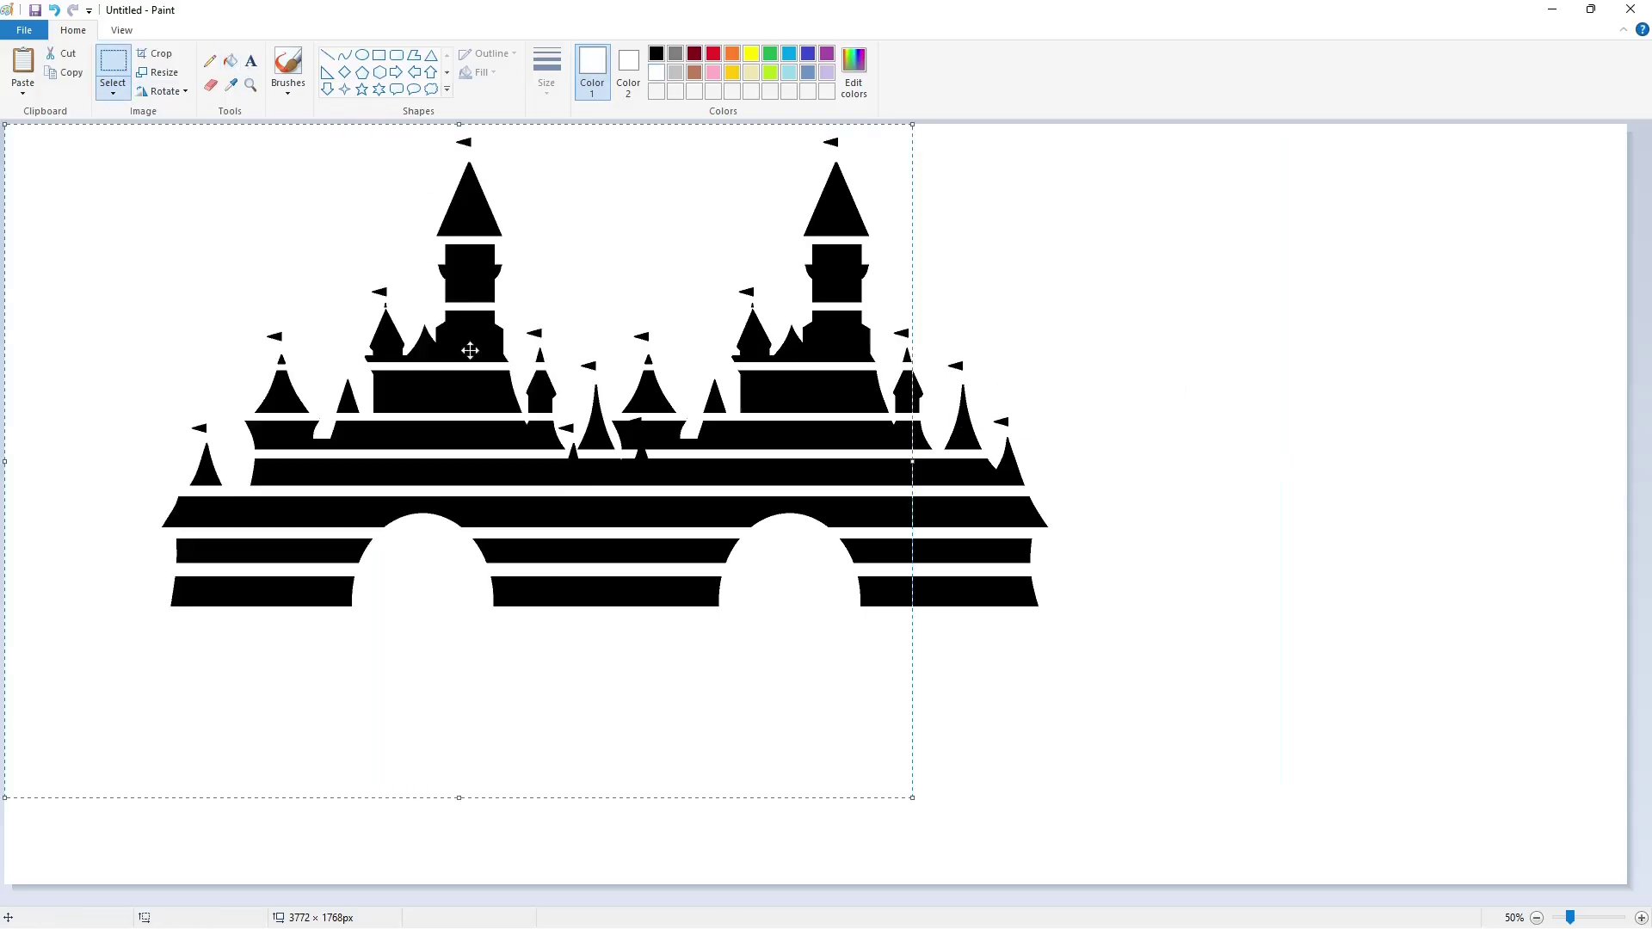
# Try the duplicate castle at the canvas's lower right, undo that, and place it at the upper right, partly past the edge.
pyautogui.moveTo(470, 350); pyautogui.dragTo(1407, 615)
pyautogui.click(694, 395)
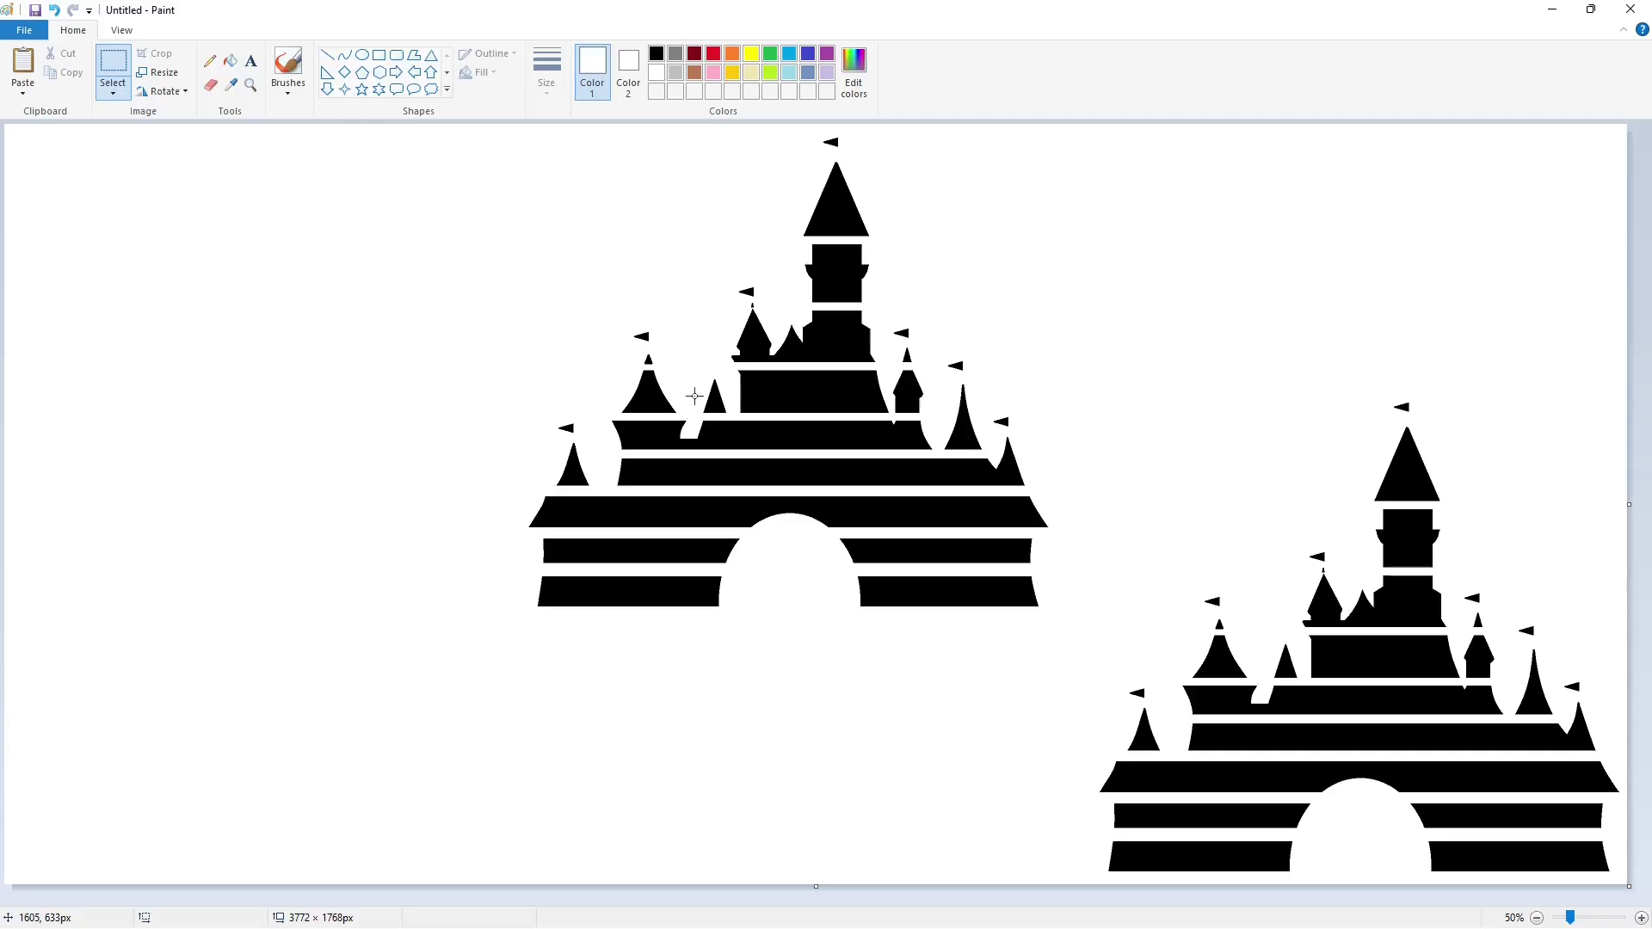
pyautogui.hotkey('ctrl', 'z')
pyautogui.moveTo(756, 414)
pyautogui.mouseDown()
pyautogui.moveTo(1332, 332)
pyautogui.moveTo(1336, 308)
pyautogui.moveTo(1389, 305)
pyautogui.mouseUp()
pyautogui.click(546, 137)
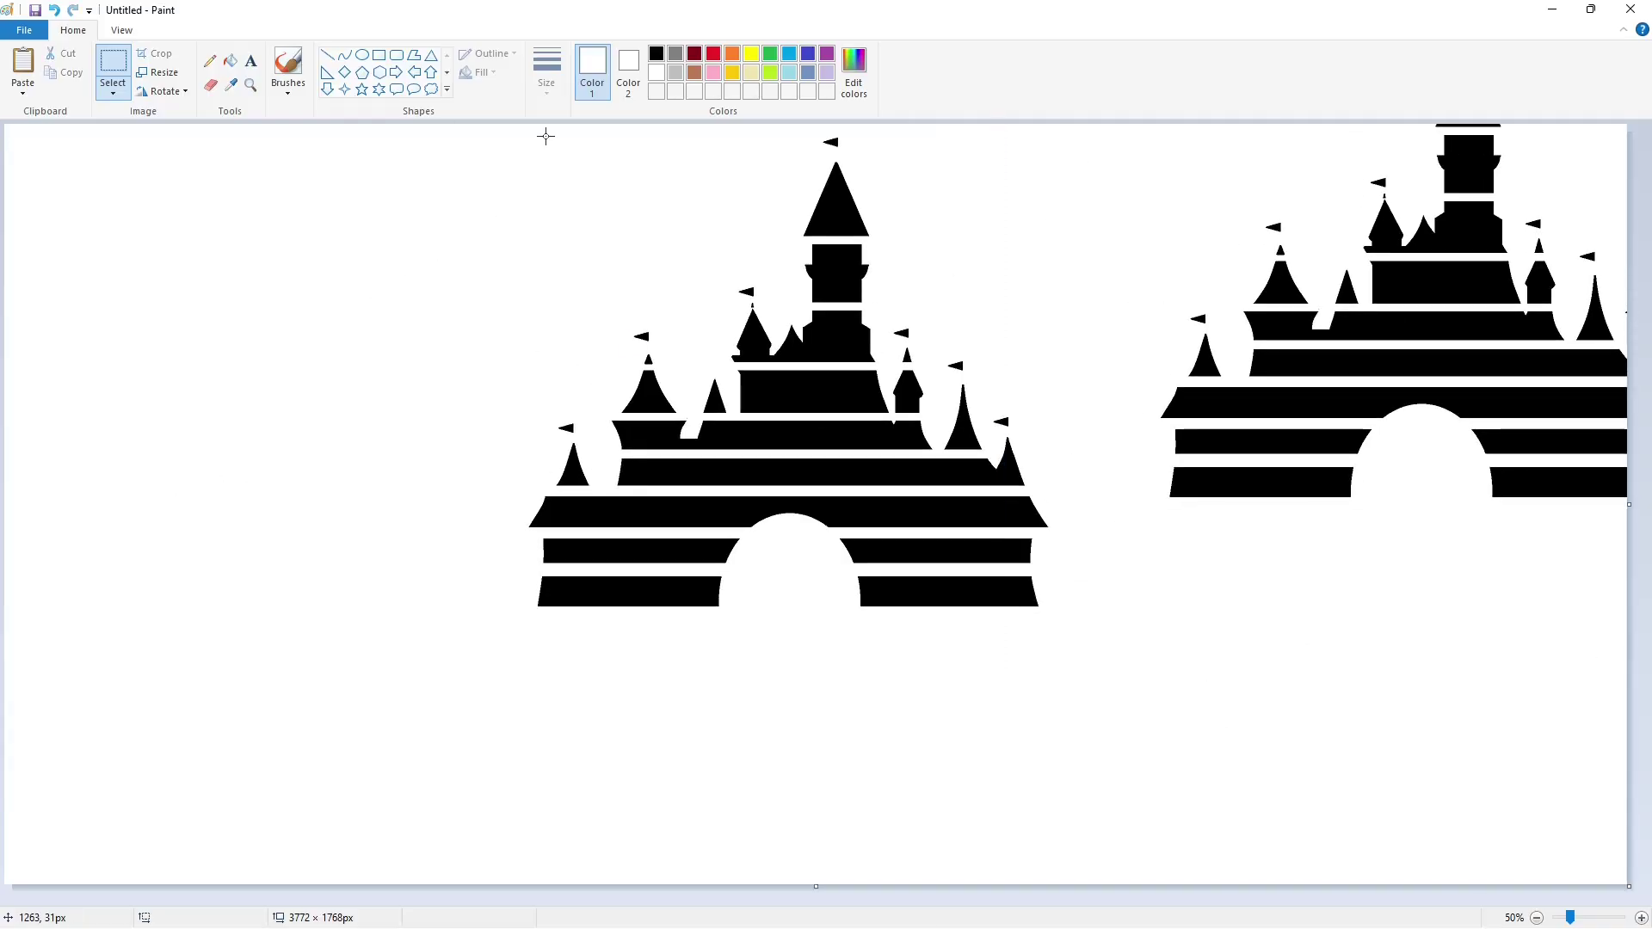
# Draw a black circle about 1613 × 1593 px around the castle, extending past the canvas bottom, and thicken its outline.
pyautogui.click(362, 54)
pyautogui.click(657, 53)
pyautogui.moveTo(481, 326); pyautogui.dragTo(1040, 868)
pyautogui.moveTo(806, 701); pyautogui.dragTo(770, 695)
pyautogui.moveTo(1004, 593); pyautogui.dragTo(1138, 611)
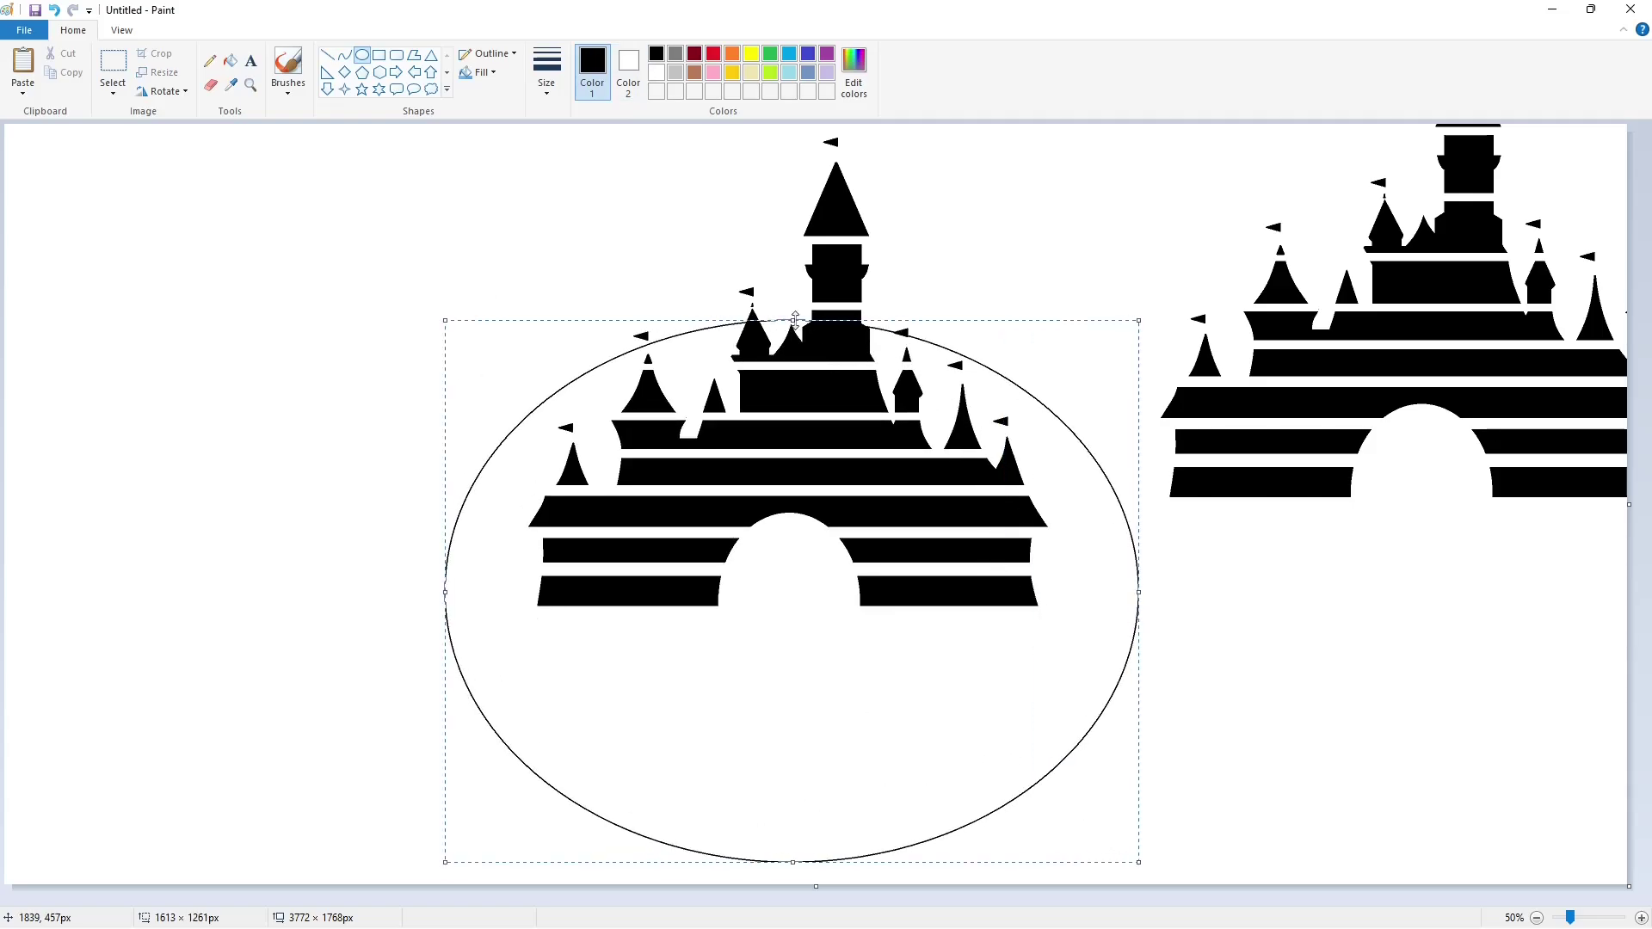
pyautogui.moveTo(844, 321); pyautogui.dragTo(845, 240)
pyautogui.moveTo(786, 864); pyautogui.dragTo(799, 924)
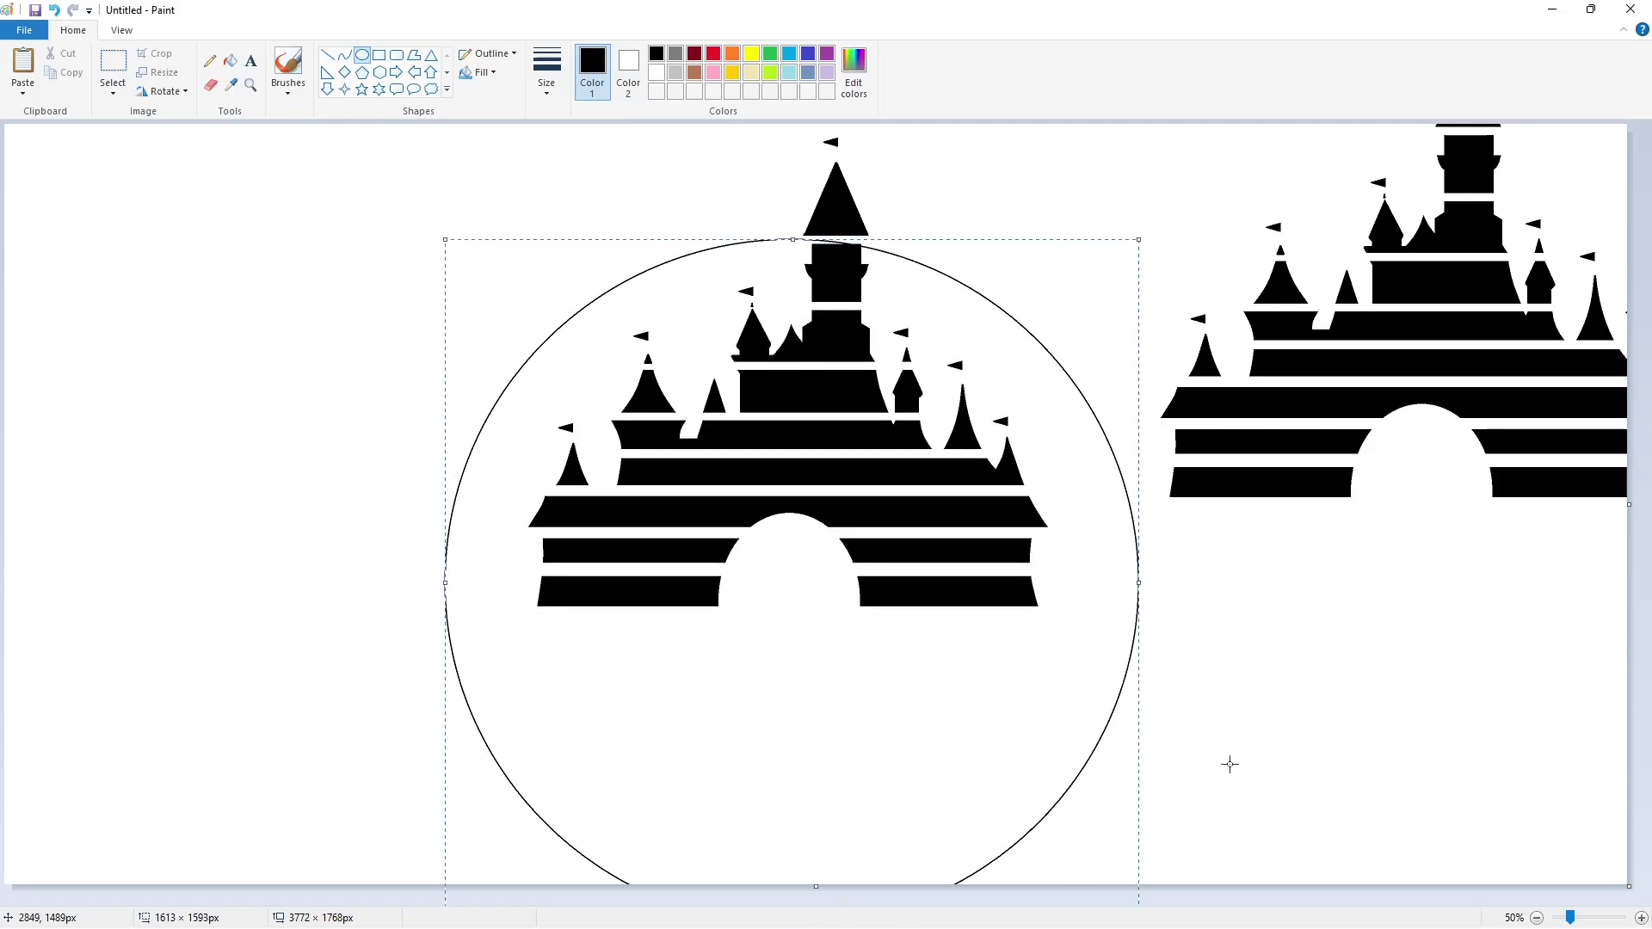
pyautogui.hotkey('ctrl', '+')
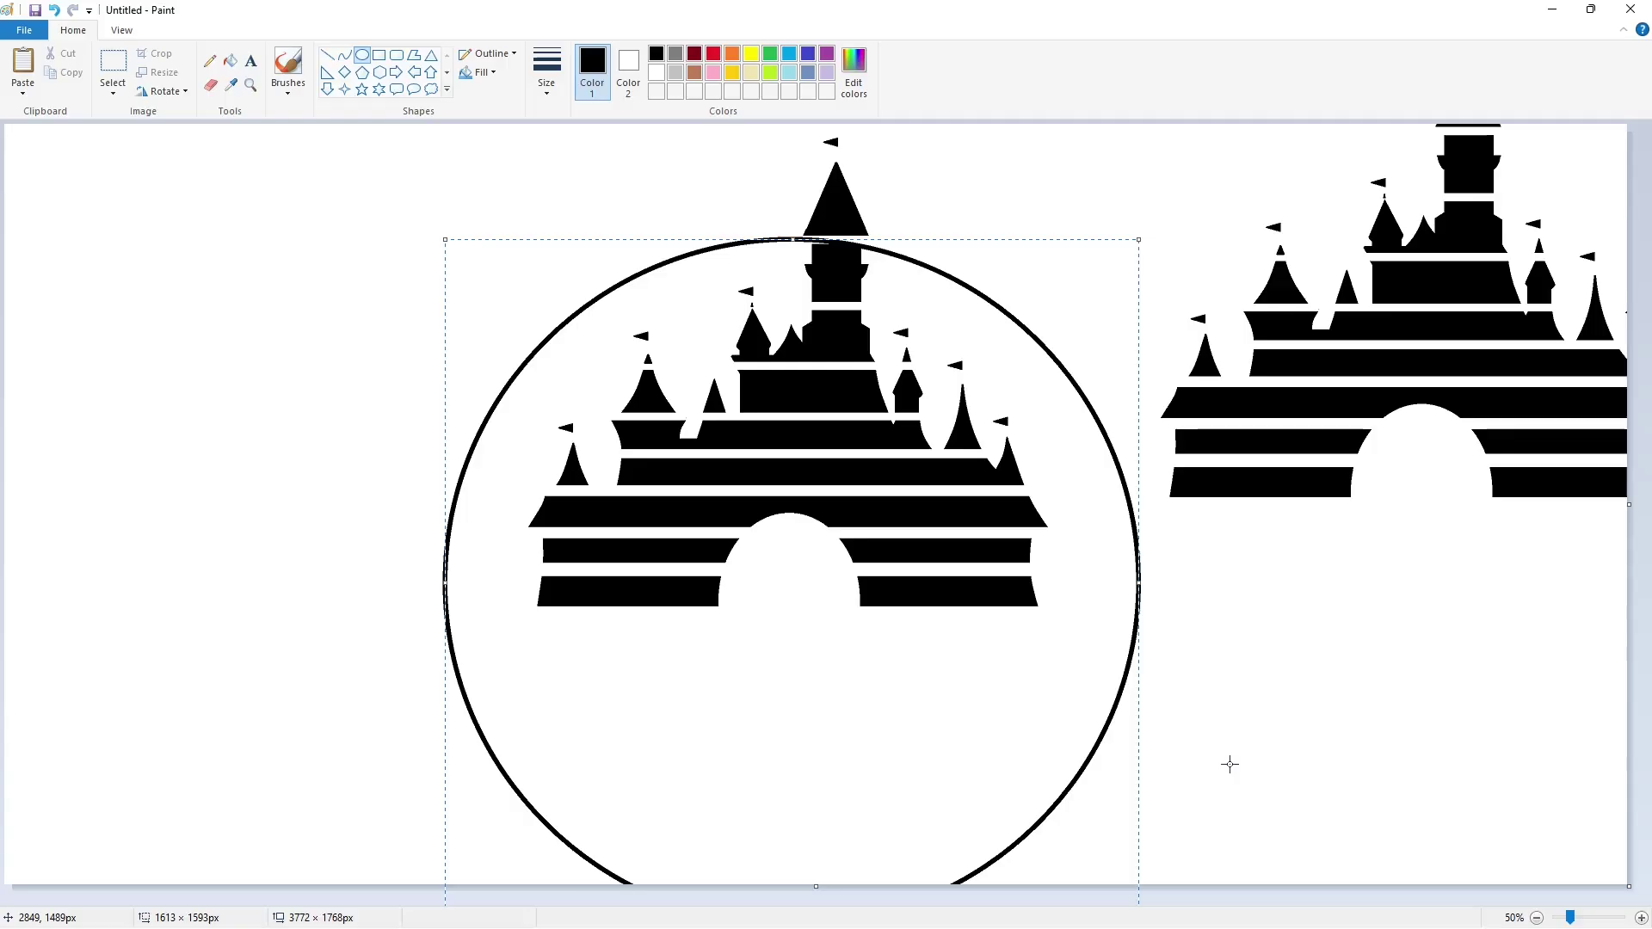
pyautogui.press('Left')
pyautogui.press('Right')
pyautogui.press('Up')
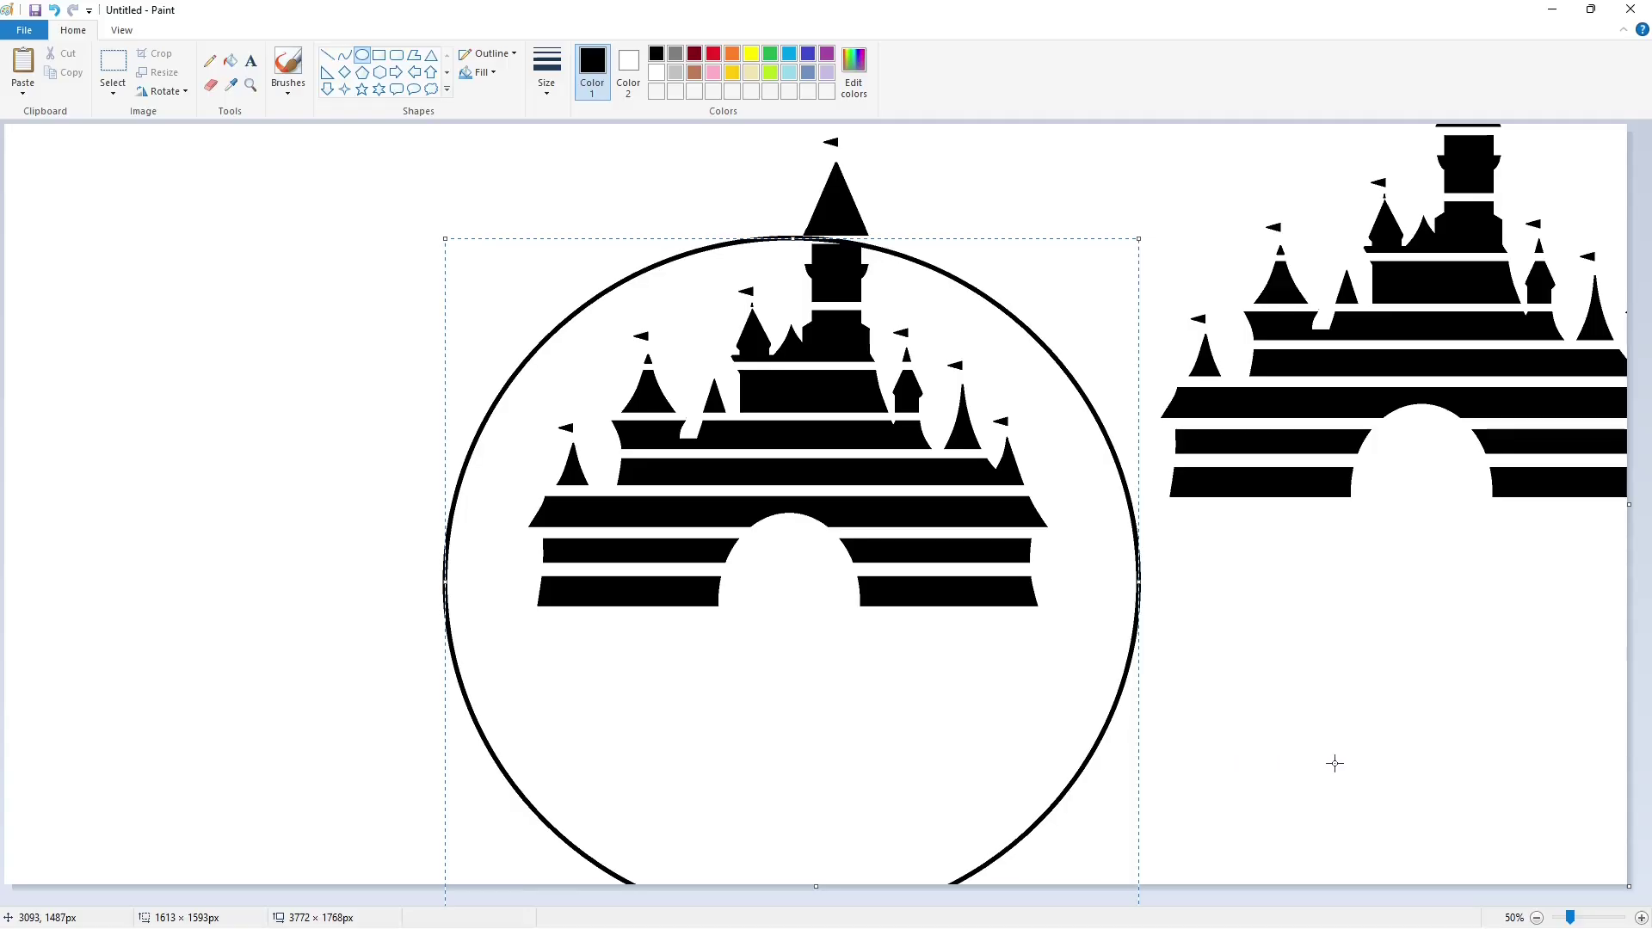
# Fill the circle outline and the castle's upper tower sections touching it with purple.
pyautogui.click(379, 207)
pyautogui.click(230, 61)
pyautogui.click(827, 54)
pyautogui.click(837, 274)
pyautogui.click(841, 333)
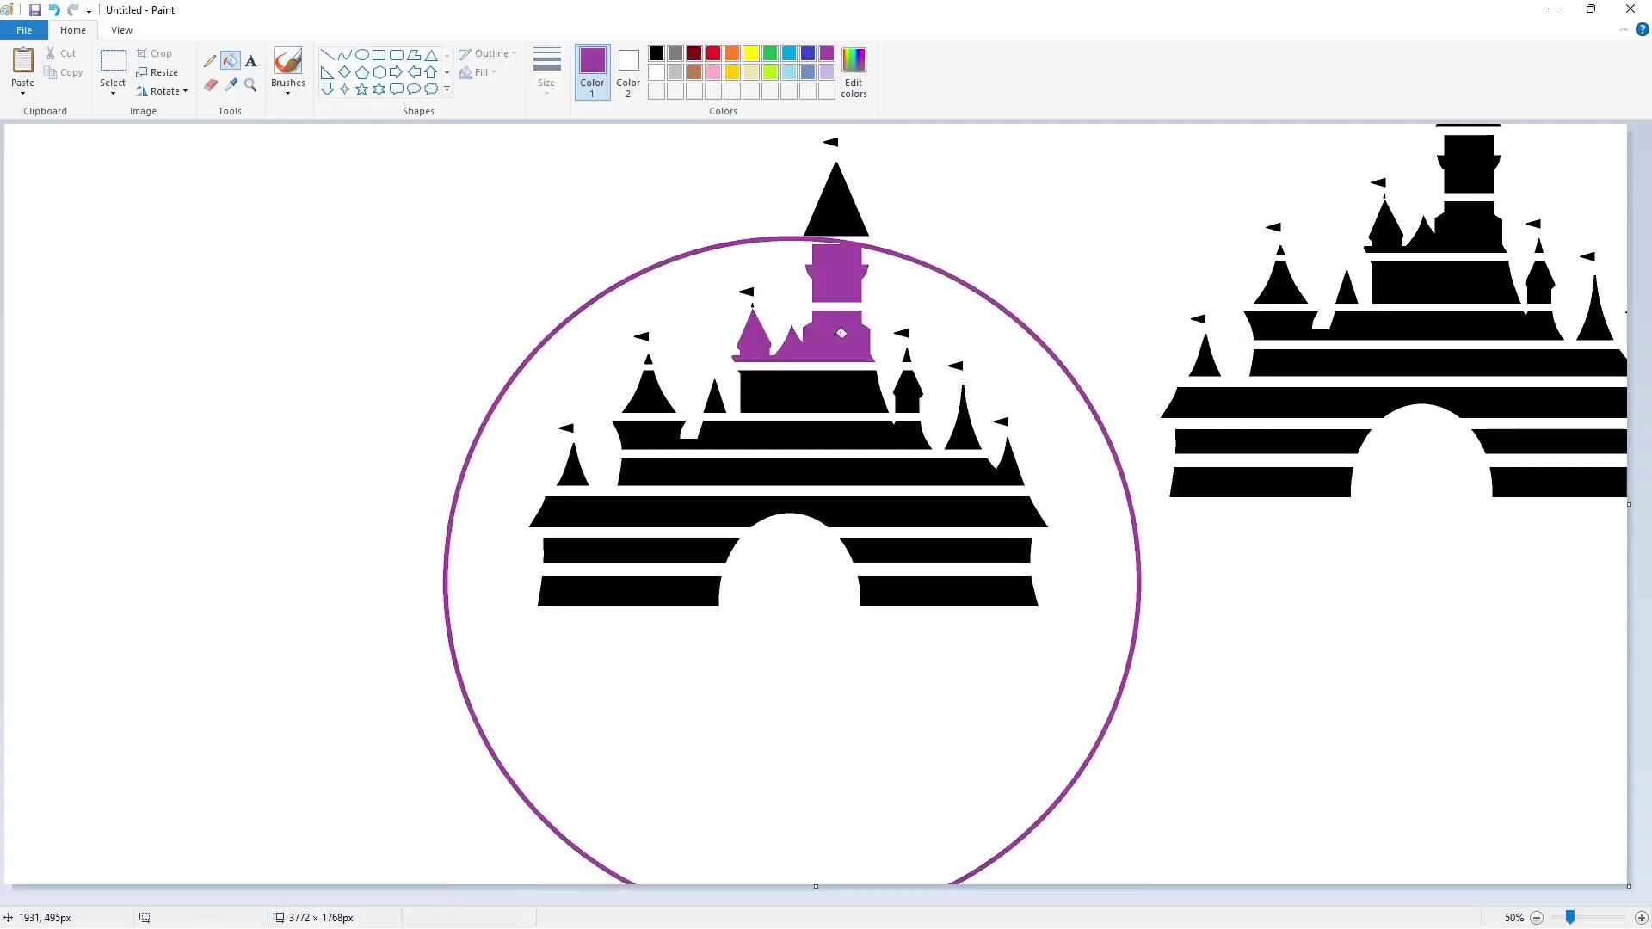
# Paste the black castle copy again and align it exactly over the recoloured castle inside the circle.
pyautogui.click(1640, 918)
pyautogui.moveTo(687, 897); pyautogui.dragTo(1108, 897)
pyautogui.hotkey('ctrl', 'v')
pyautogui.moveTo(998, 698); pyautogui.dragTo(879, 698)
pyautogui.press('Left')
pyautogui.press('Left')
pyautogui.press('Left')
pyautogui.press('Left')
pyautogui.press('Left')
pyautogui.press('Left')
pyautogui.press('Left')
pyautogui.press('Left')
pyautogui.scroll(-7, 970, 807)
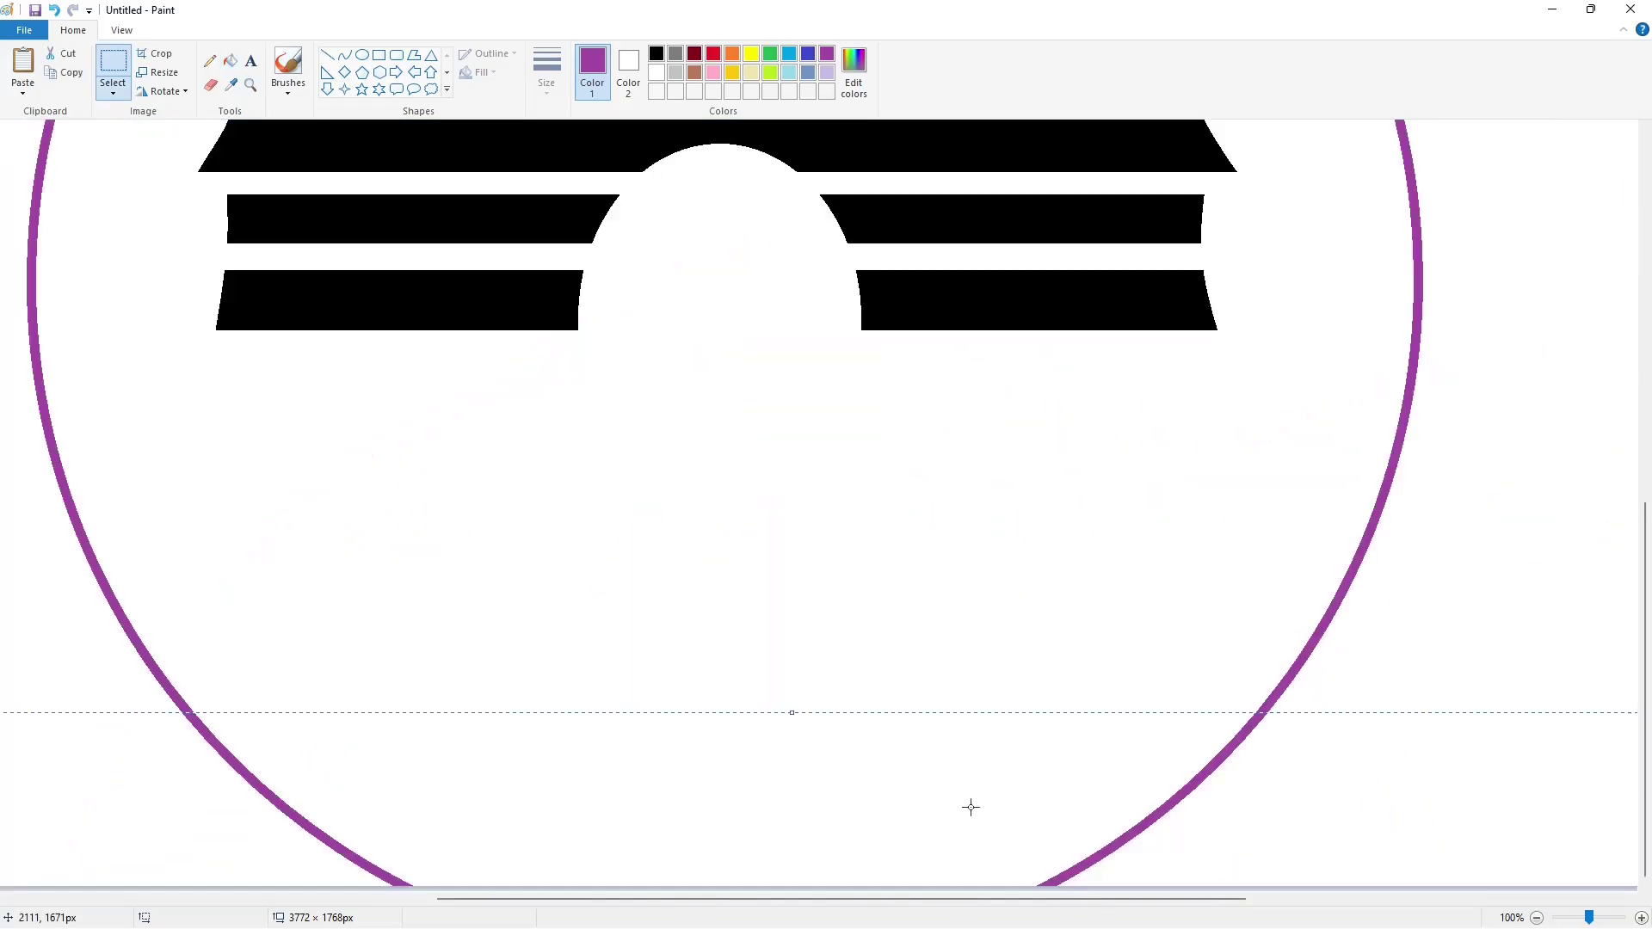
pyautogui.click(969, 807)
pyautogui.click(1536, 917)
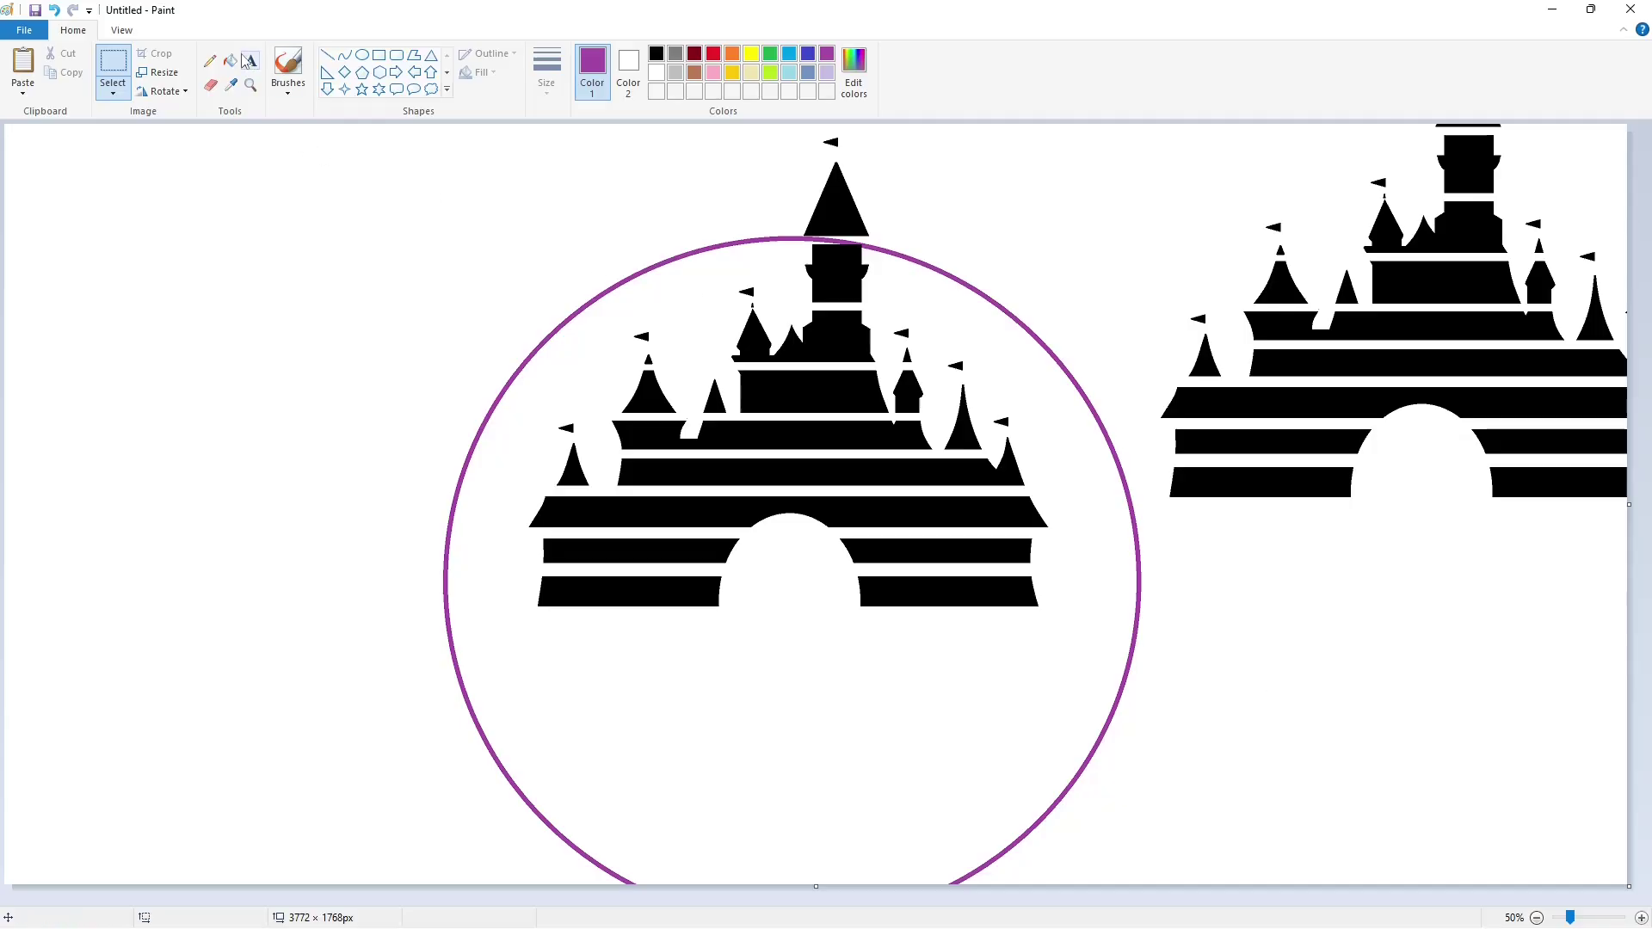
# Recolour the circle lavender and cut it with short white lines on both sides of the main tower.
pyautogui.click(826, 72)
pyautogui.click(327, 54)
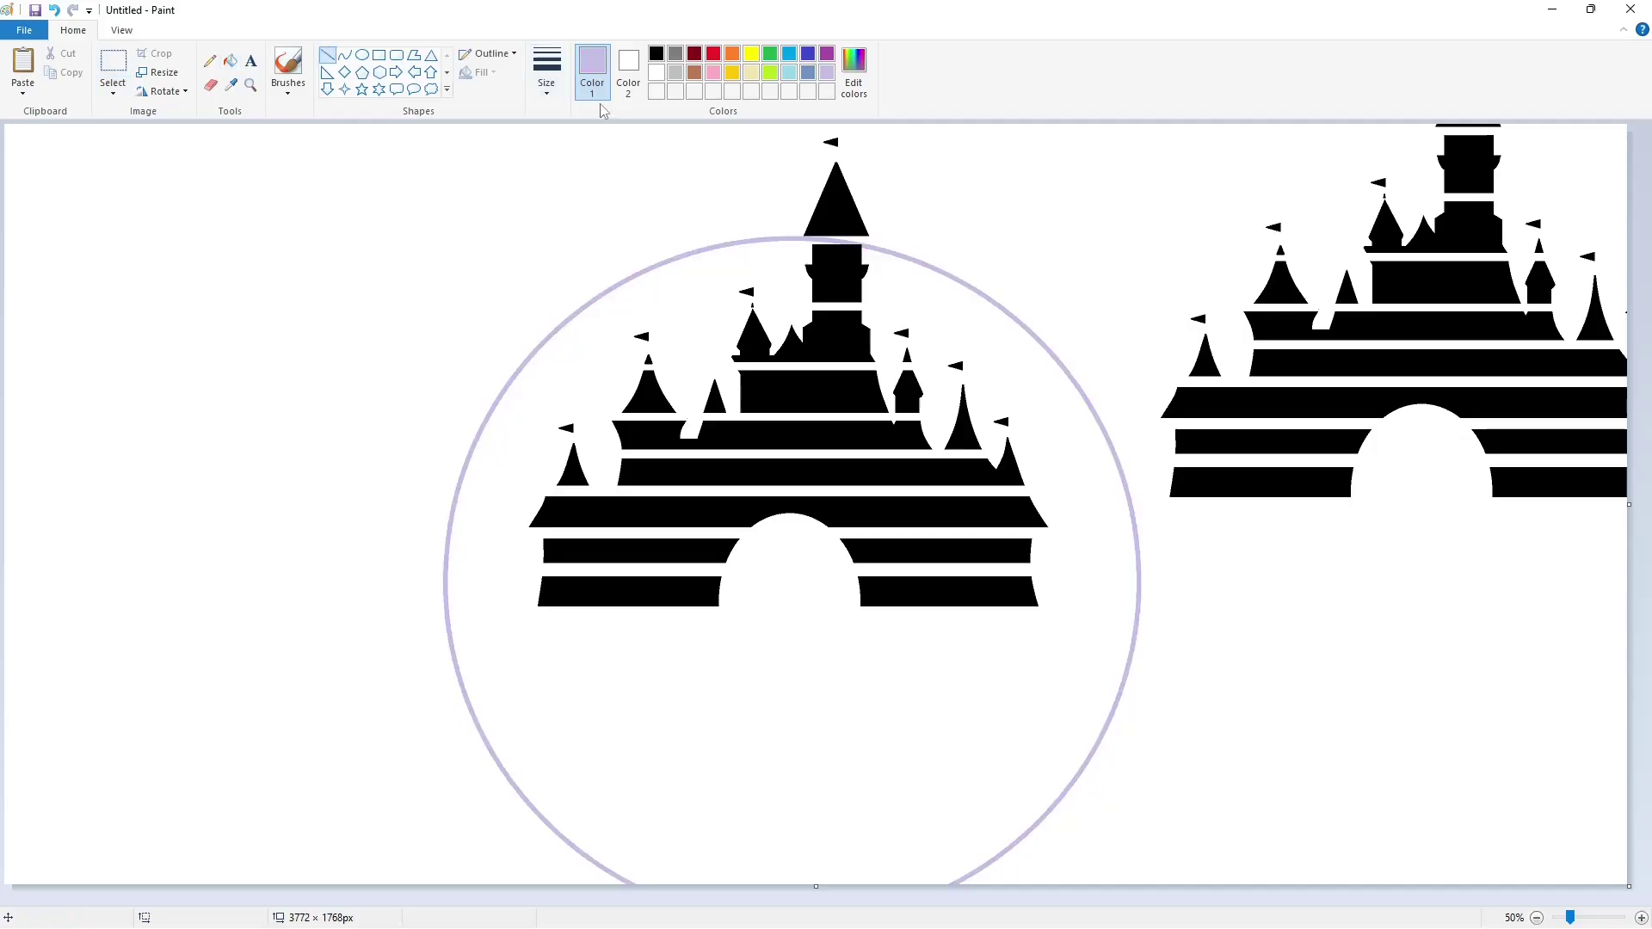
pyautogui.click(656, 72)
pyautogui.click(547, 72)
pyautogui.click(583, 186)
pyautogui.moveTo(793, 225); pyautogui.dragTo(795, 240)
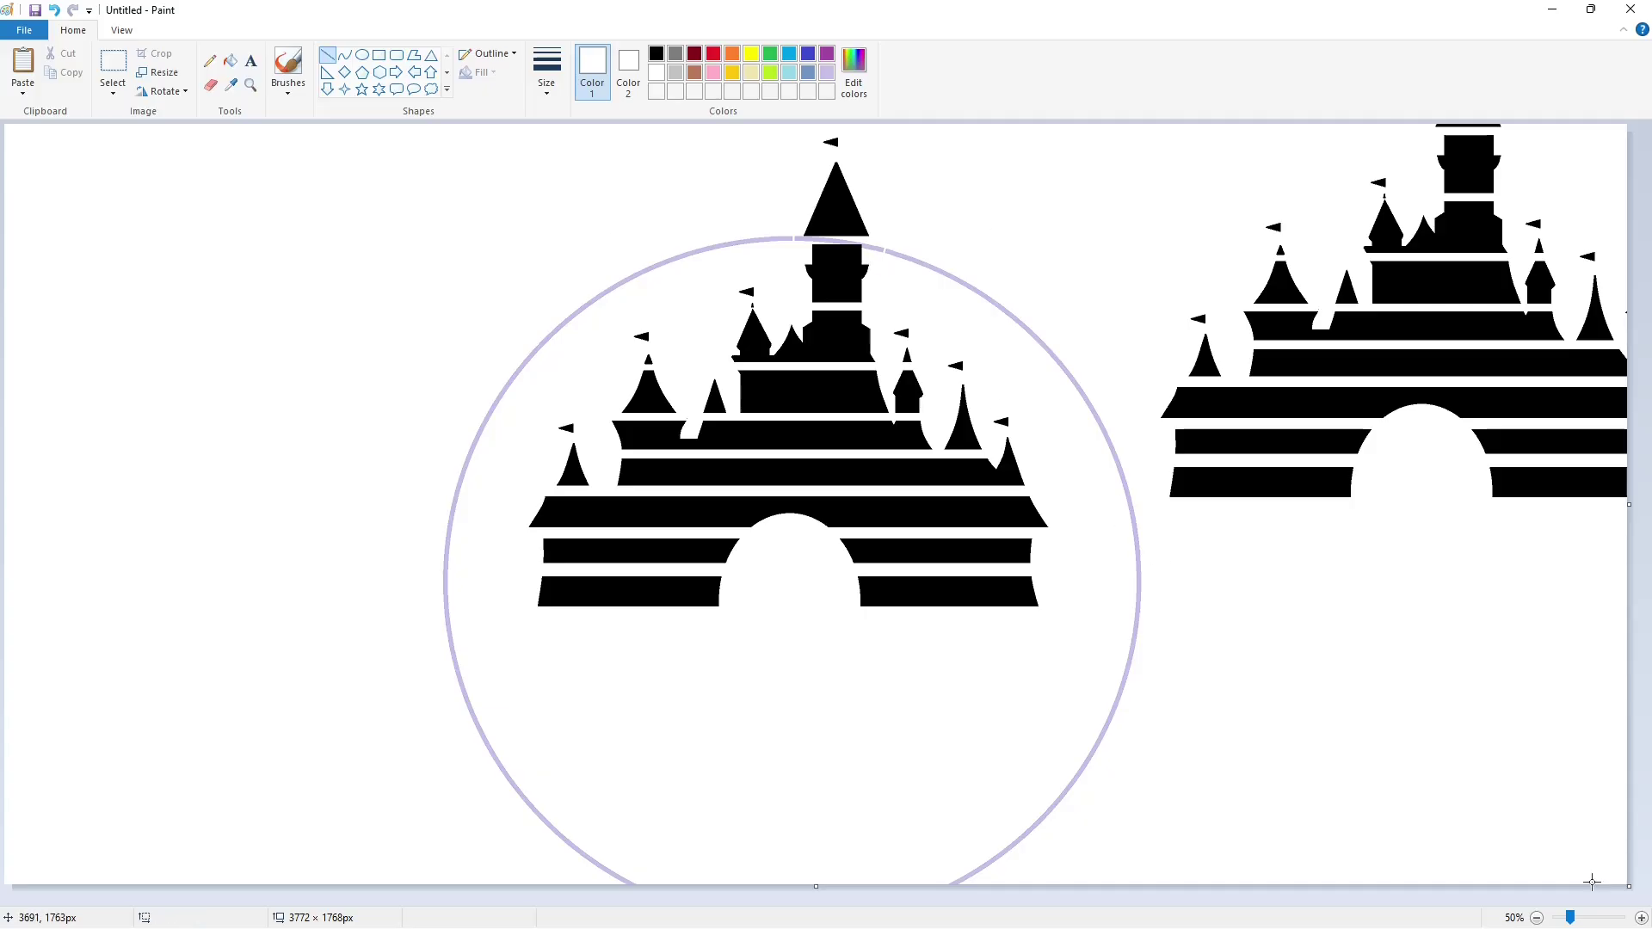
# Draw a horizontal purple line about 1782 px long across the circle and move it up to the castle's base.
pyautogui.scroll(1, 1063, 818)
pyautogui.scroll(-3, 1063, 818)
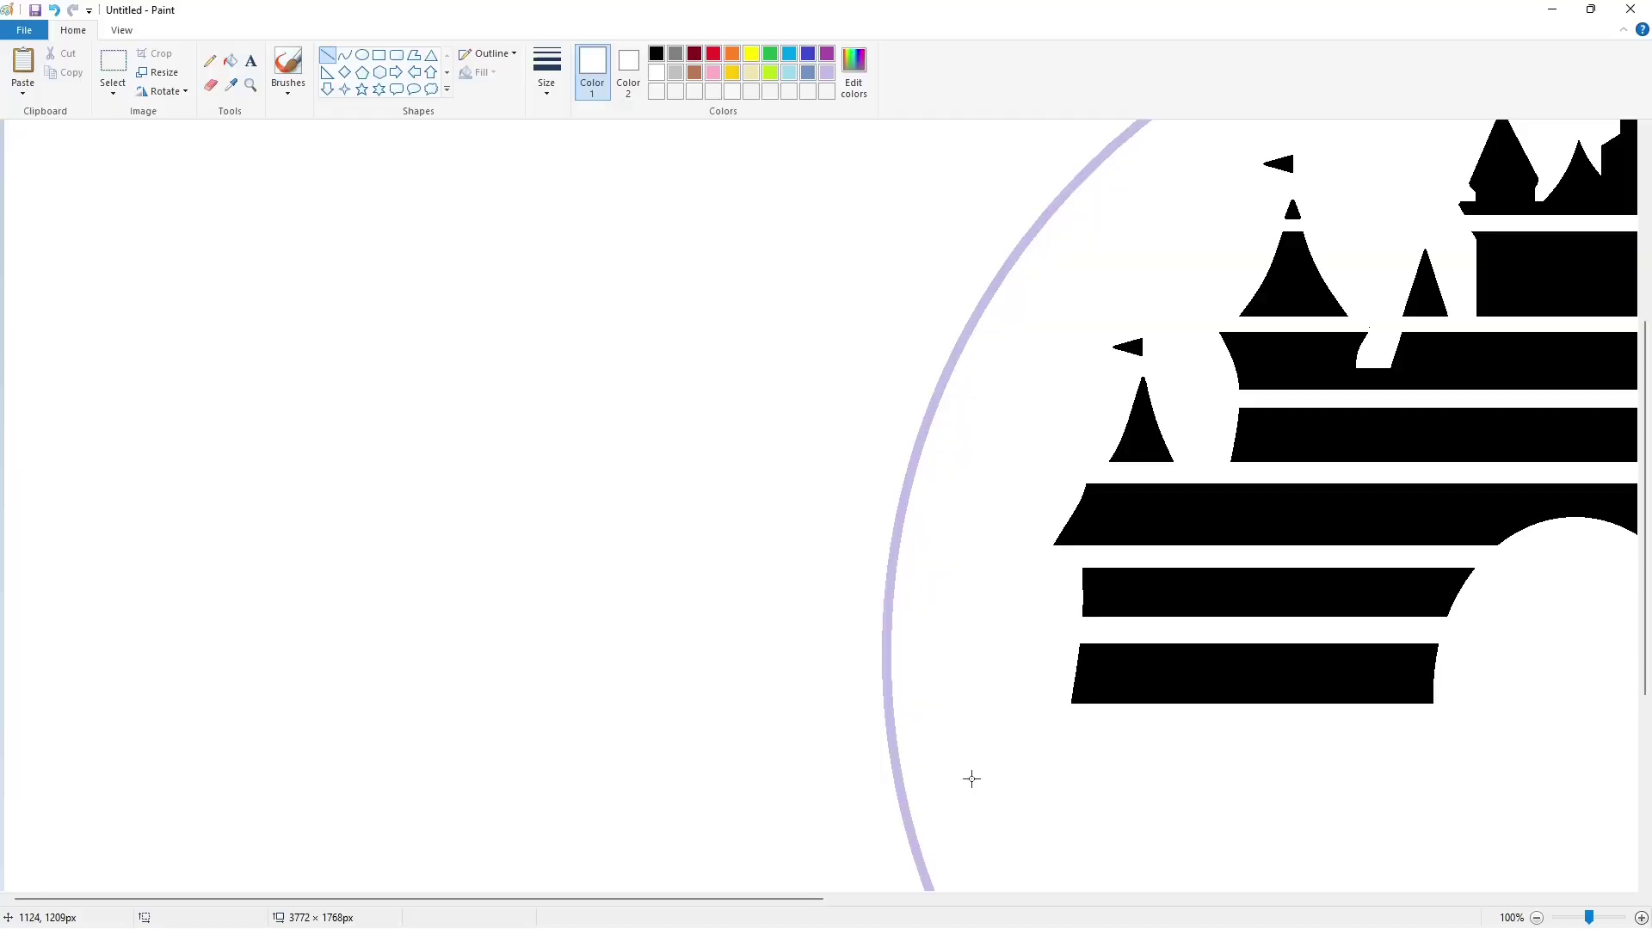
pyautogui.moveTo(783, 898); pyautogui.dragTo(1129, 898)
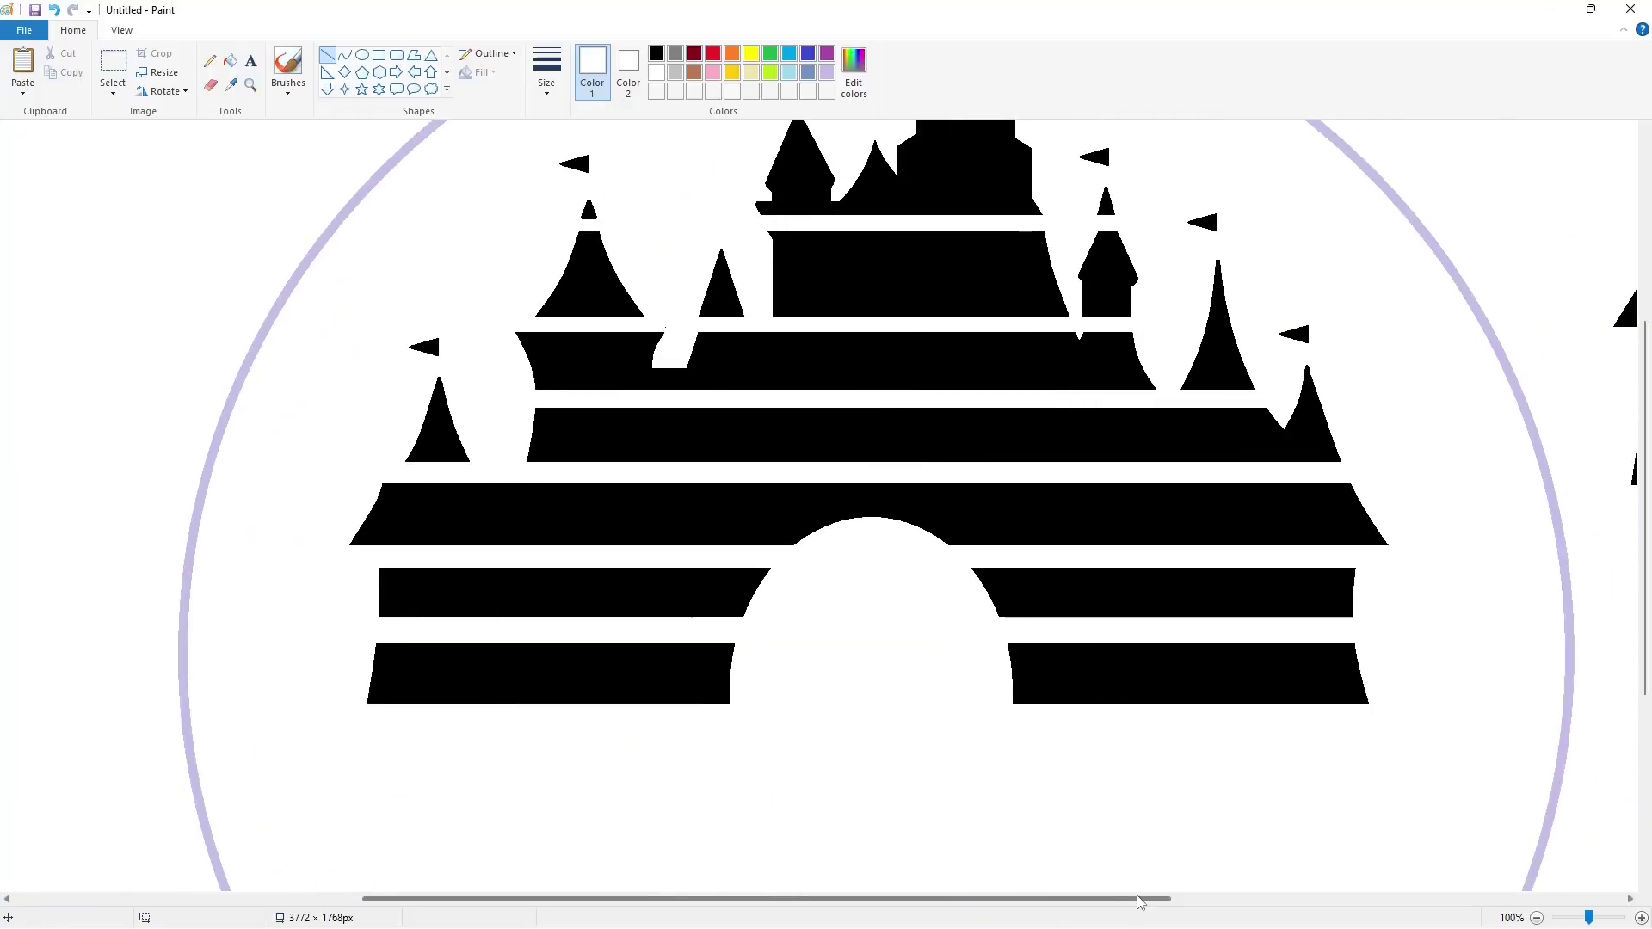
pyautogui.click(827, 53)
pyautogui.moveTo(117, 725); pyautogui.dragTo(1649, 736)
pyautogui.press('Up')
pyautogui.press('Up')
pyautogui.press('Up')
pyautogui.press('Up')
pyautogui.press('Up')
pyautogui.press('Up')
pyautogui.press('Up')
pyautogui.press('Up')
pyautogui.press('Up')
pyautogui.press('Up')
pyautogui.press('Up')
pyautogui.press('Up')
pyautogui.press('Up')
pyautogui.press('Up')
pyautogui.press('Up')
pyautogui.press('Up')
pyautogui.press('Up')
pyautogui.press('Up')
pyautogui.press('Up')
pyautogui.press('Up')
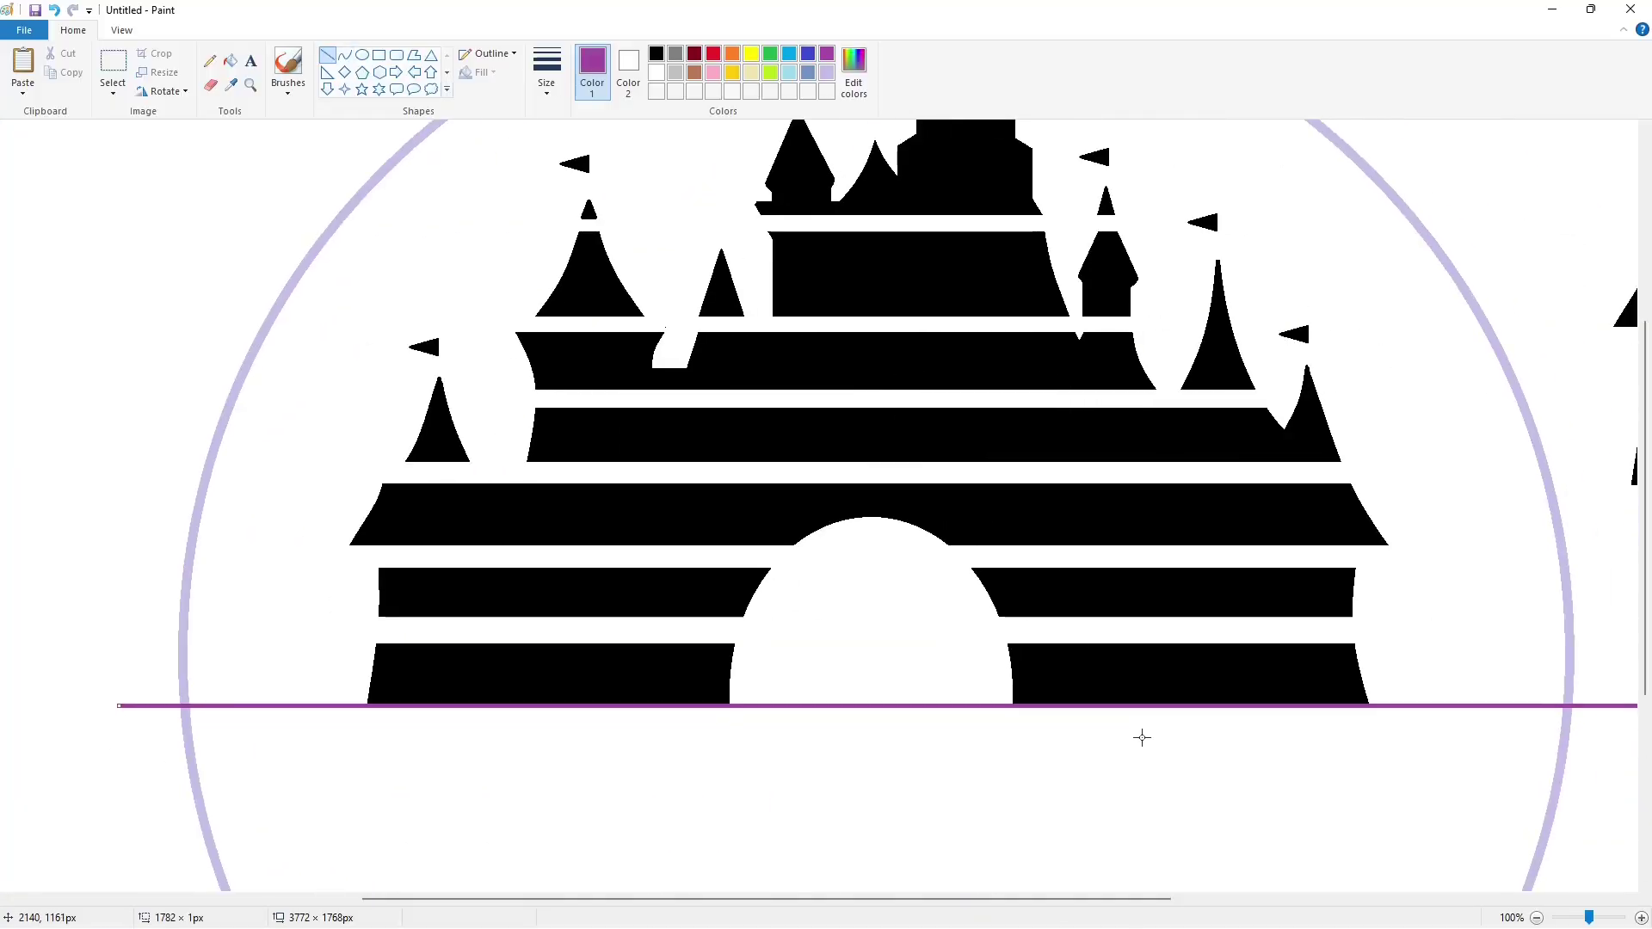
# Fill the purple base line and the part of the circle below it with white.
pyautogui.click(230, 62)
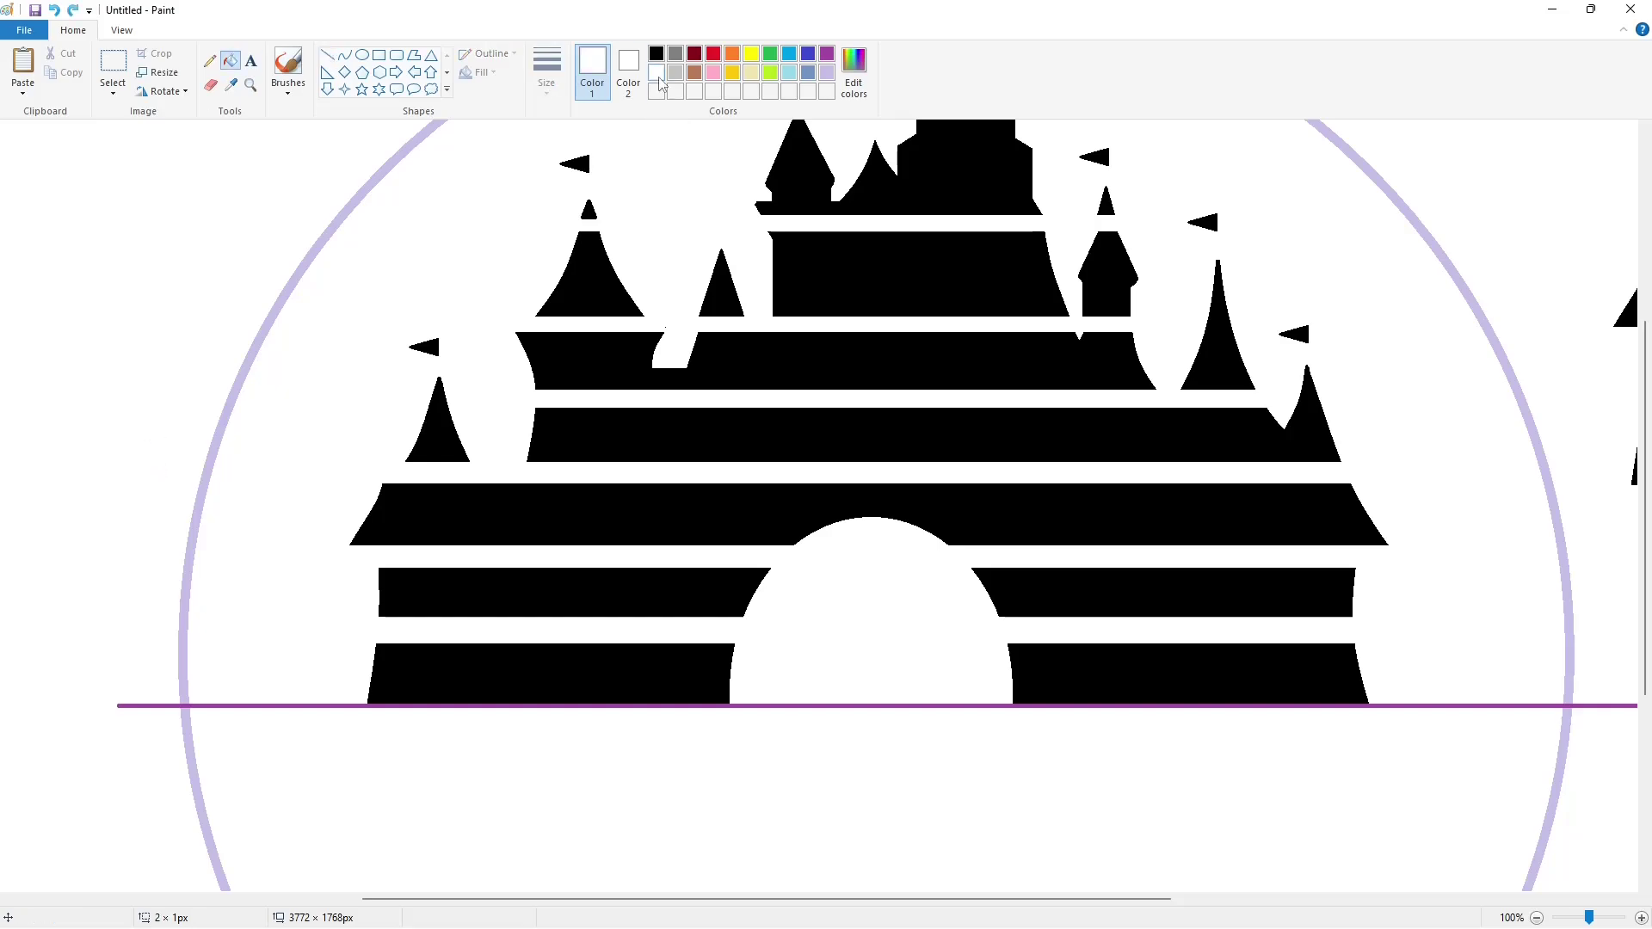
pyautogui.scroll(2, 637, 572)
pyautogui.scroll(-6, 250, 559)
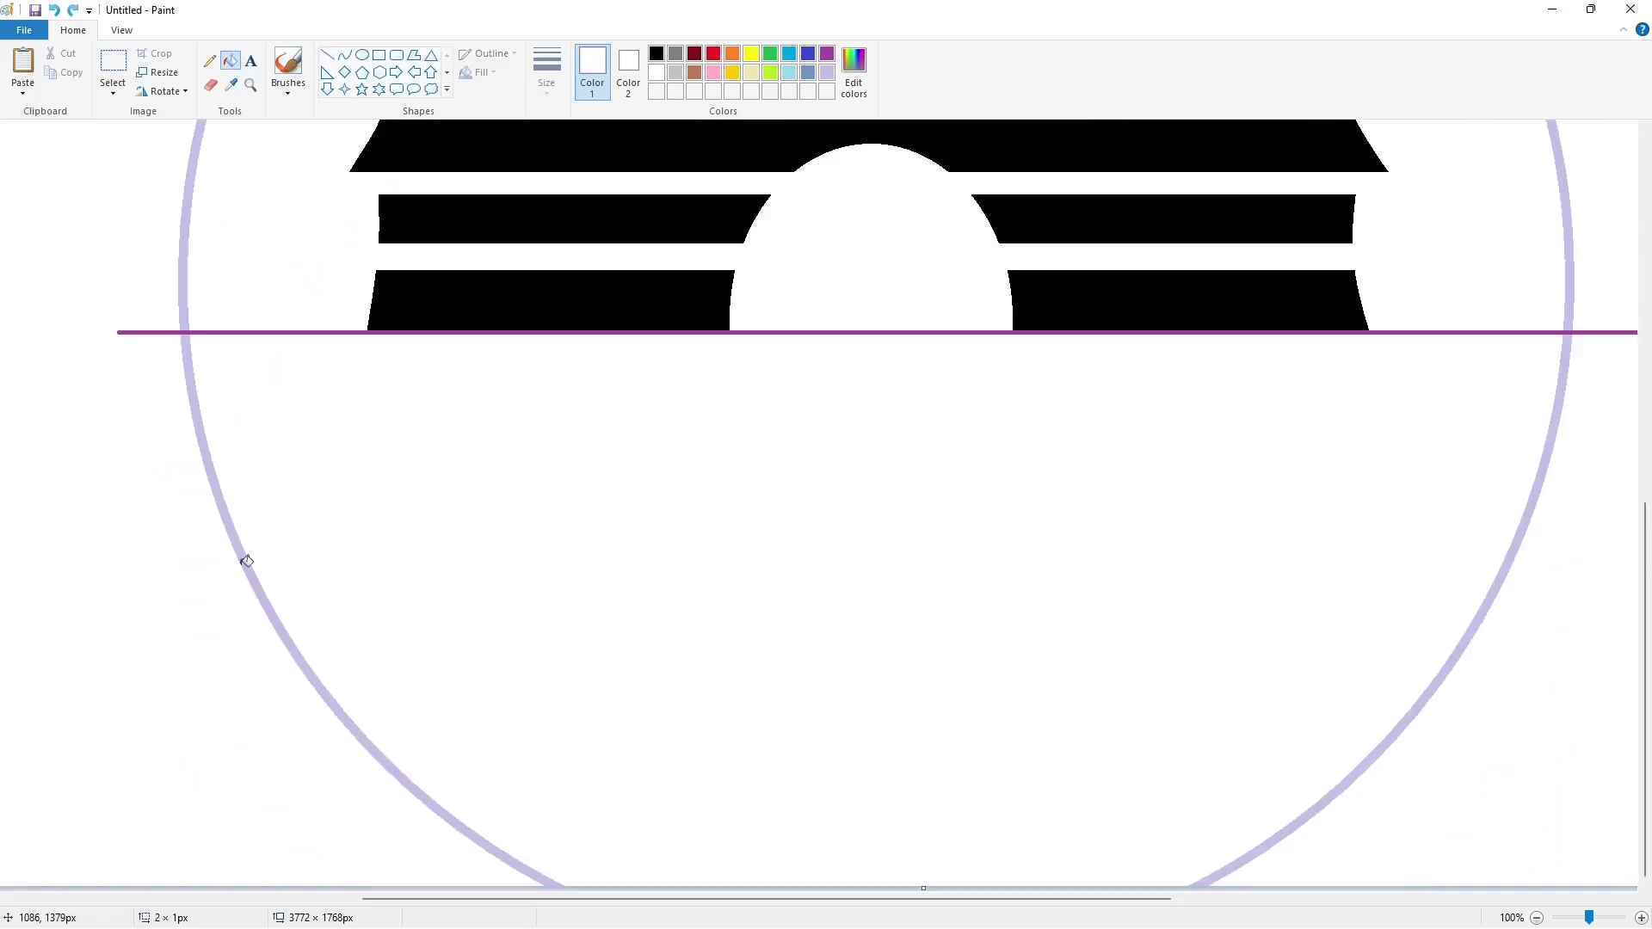
pyautogui.click(313, 334)
pyautogui.click(1553, 454)
# Fill the two remaining lavender arcs beside the main tower with black.
pyautogui.scroll(6, 1127, 538)
pyautogui.scroll(-2, 1127, 538)
pyautogui.scroll(-1, 1048, 391)
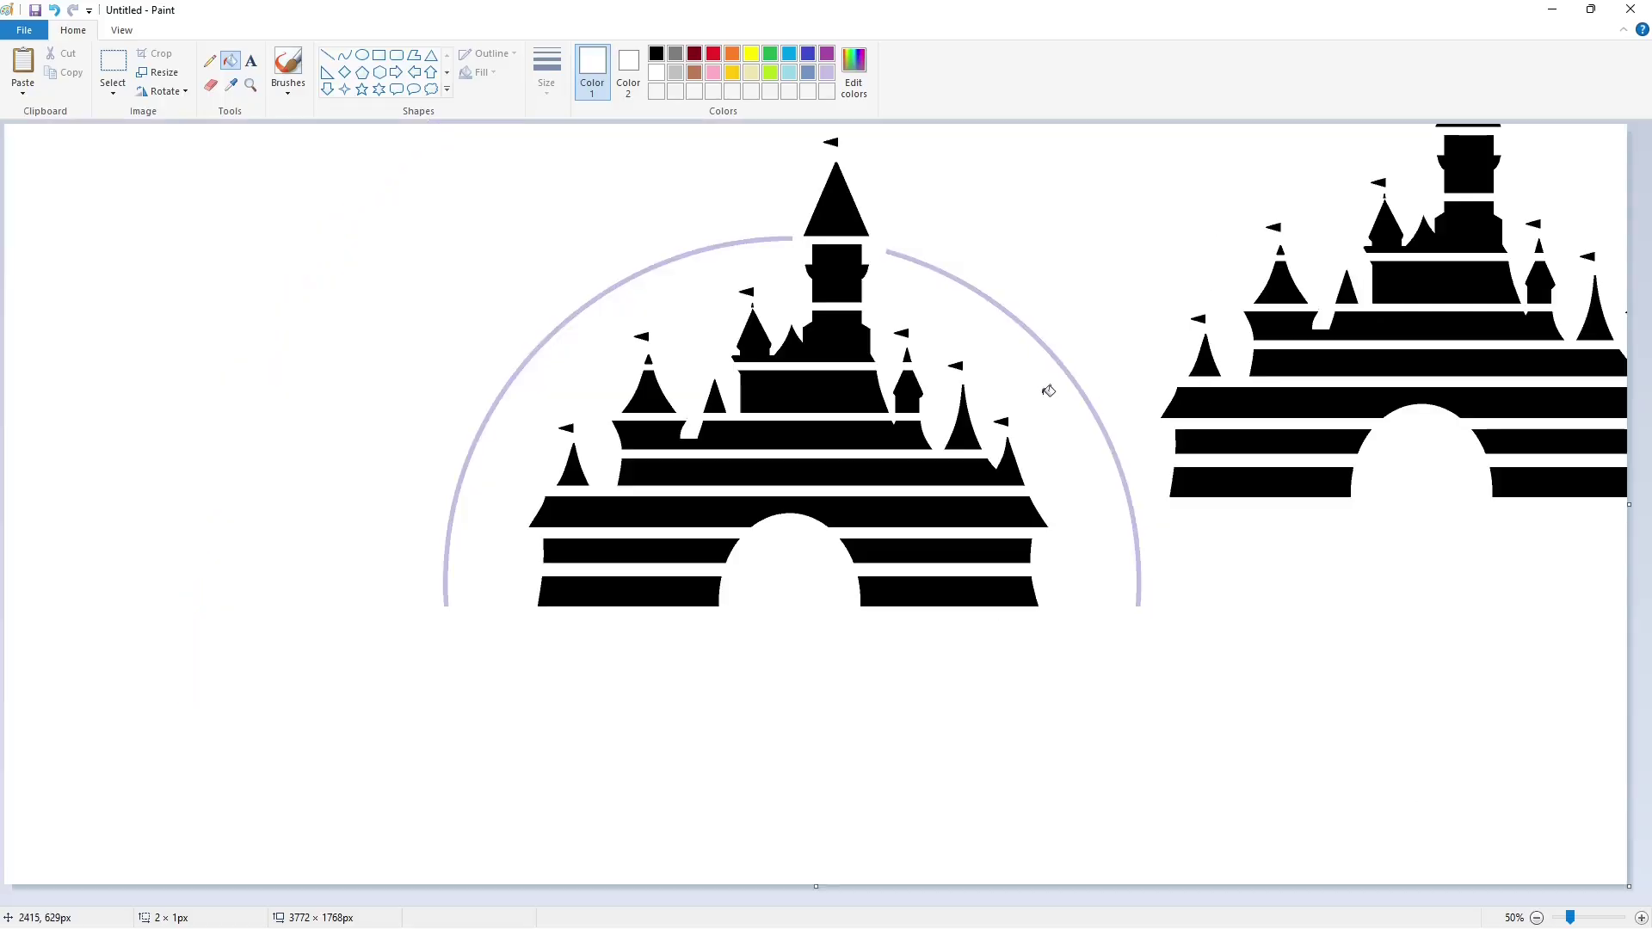
pyautogui.click(657, 55)
pyautogui.click(887, 252)
pyautogui.click(785, 238)
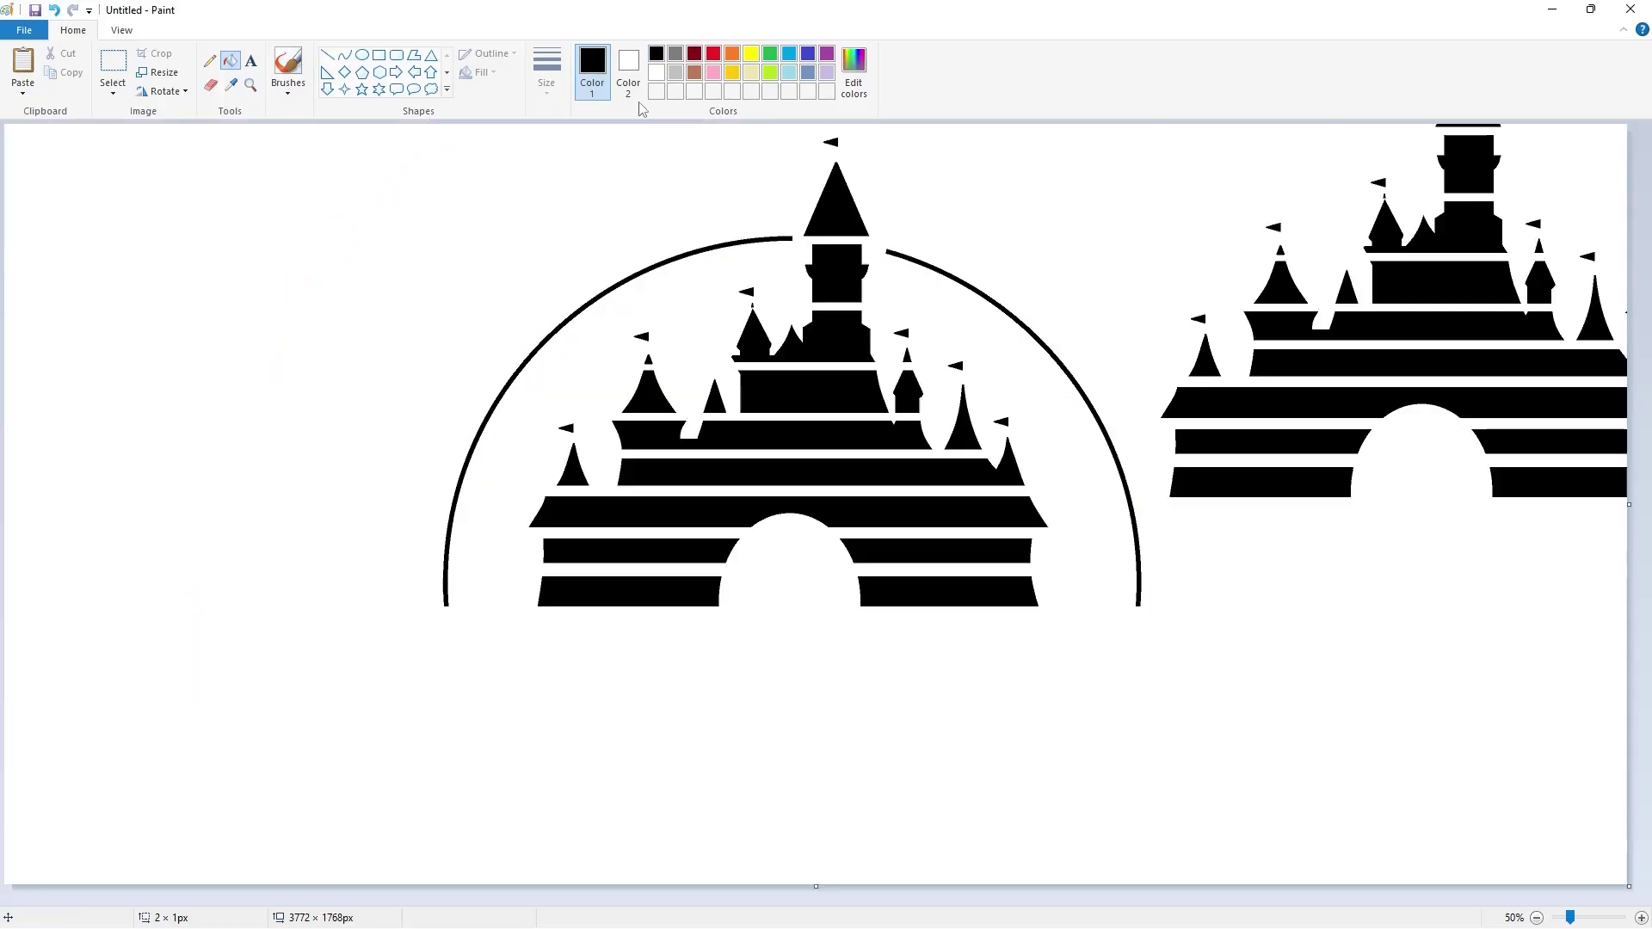
# Cover the duplicate castle with a white filled rectangle.
pyautogui.click(378, 55)
pyautogui.click(657, 75)
pyautogui.moveTo(1168, 508)
pyautogui.mouseDown()
pyautogui.moveTo(1380, 240)
pyautogui.moveTo(1627, 125)
pyautogui.mouseUp()
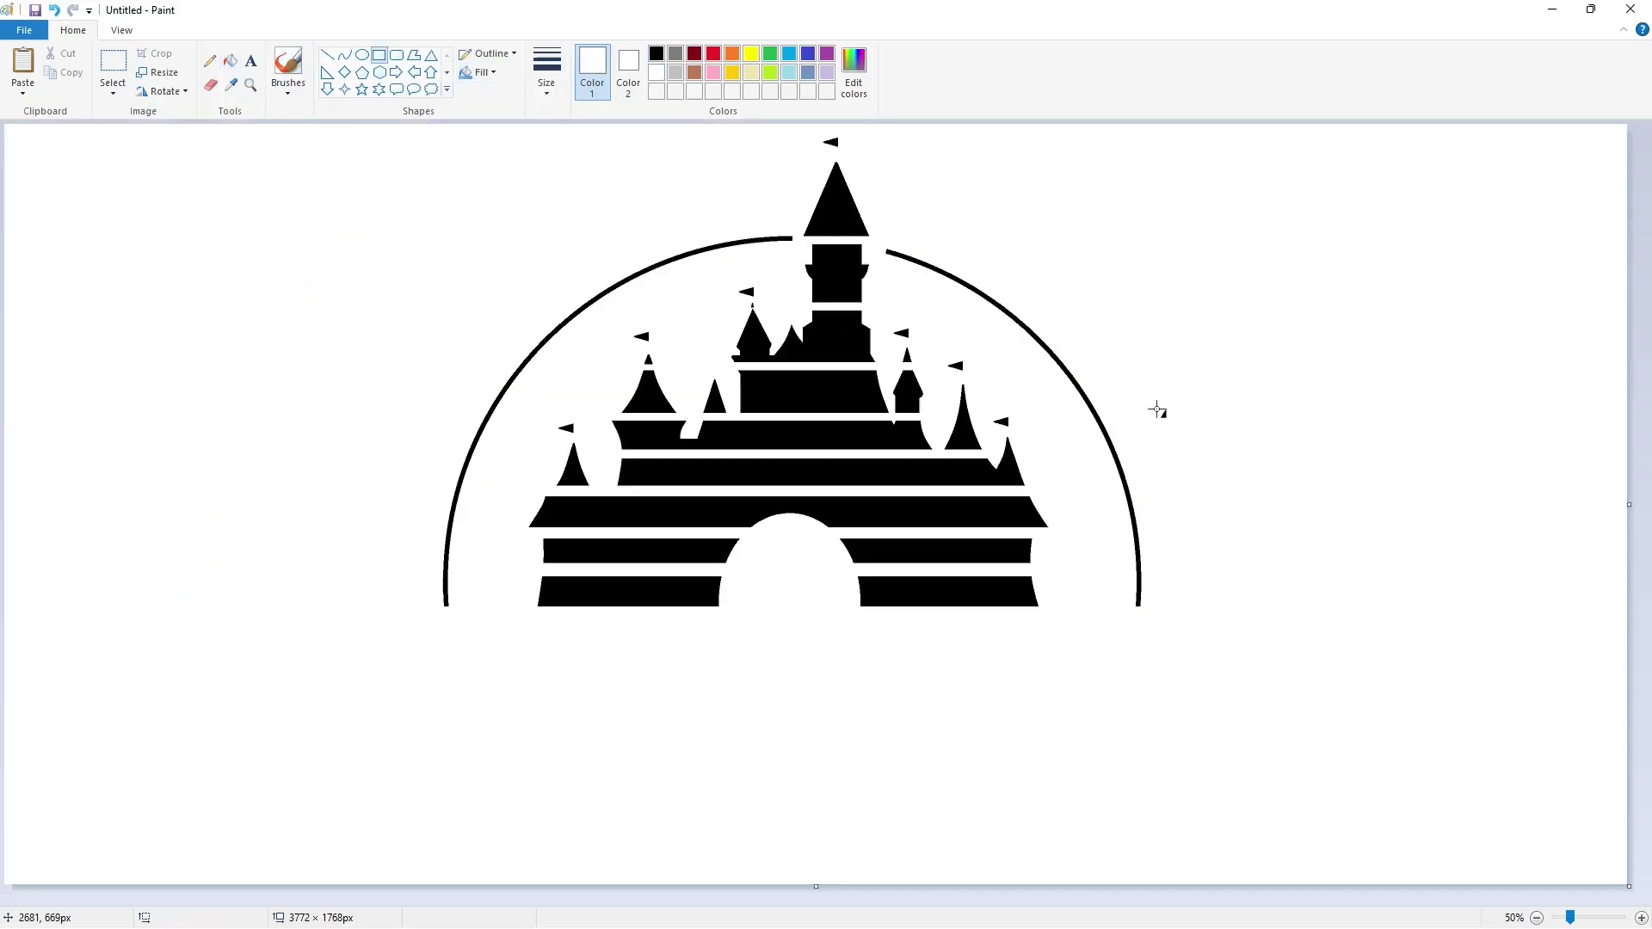
pyautogui.moveTo(1157, 409); pyautogui.dragTo(1172, 422)
# Create a text box with black text below the castle and set its font to Waltograph.
pyautogui.click(250, 61)
pyautogui.click(657, 55)
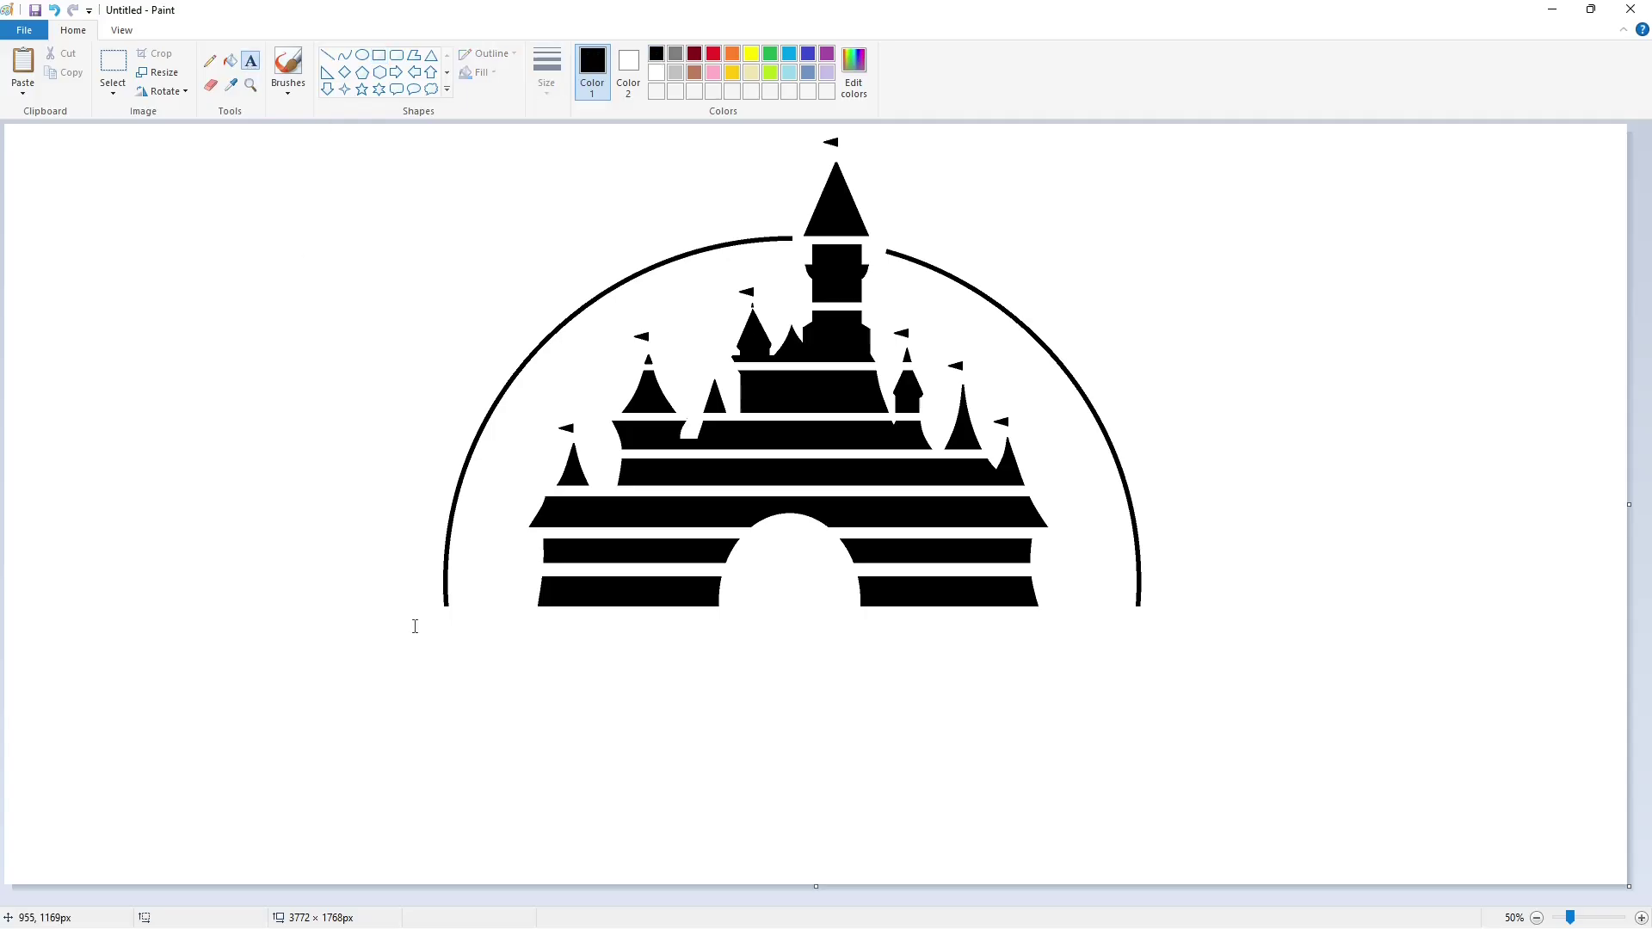
pyautogui.click(313, 781)
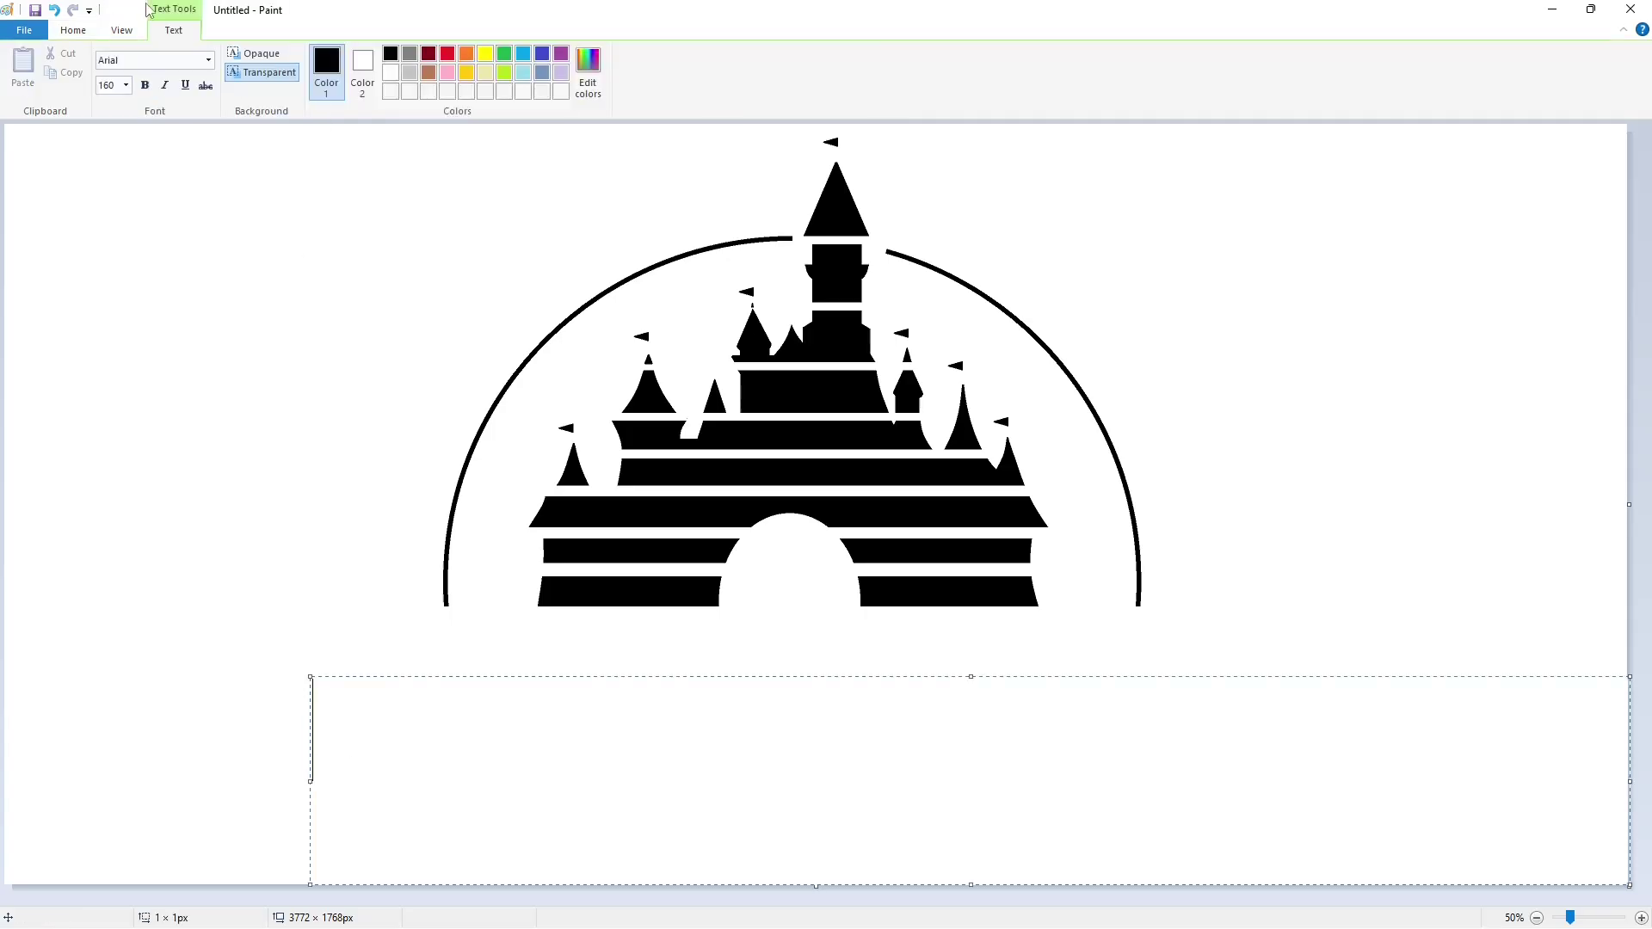
pyautogui.click(208, 60)
pyautogui.scroll(-20, 173, 516)
pyautogui.scroll(-3, 171, 522)
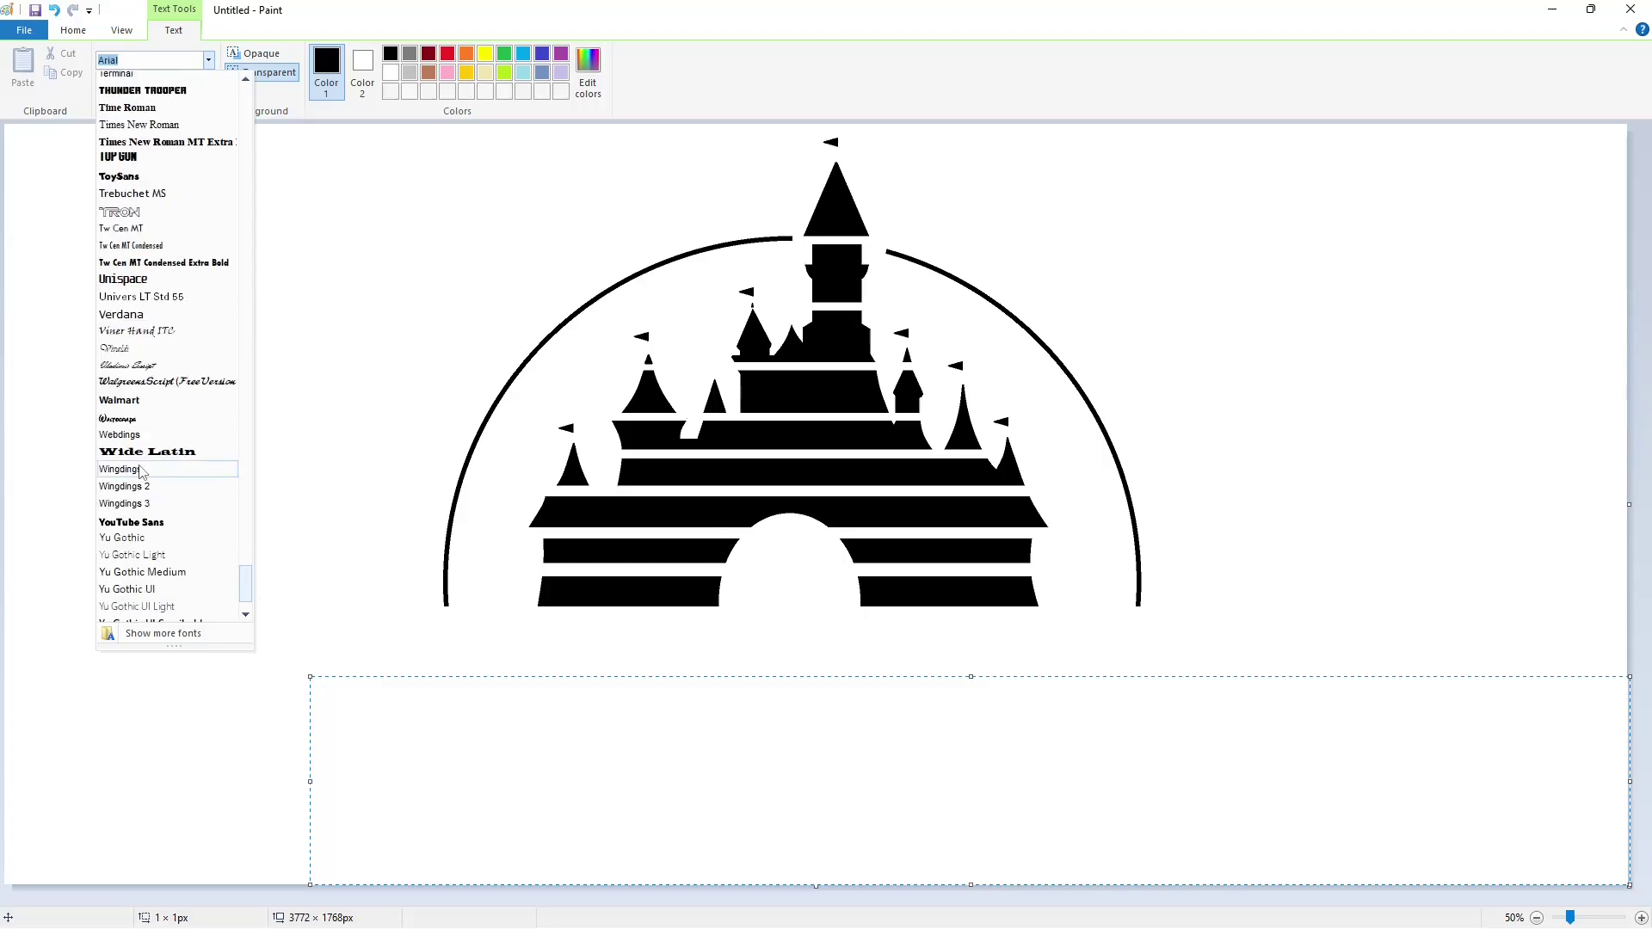
pyautogui.click(171, 471)
# Enter "WaltDisney" at font size 250 and position the text box directly beneath the castle.
pyautogui.moveTo(309, 677); pyautogui.dragTo(317, 637)
pyautogui.write('Walt')
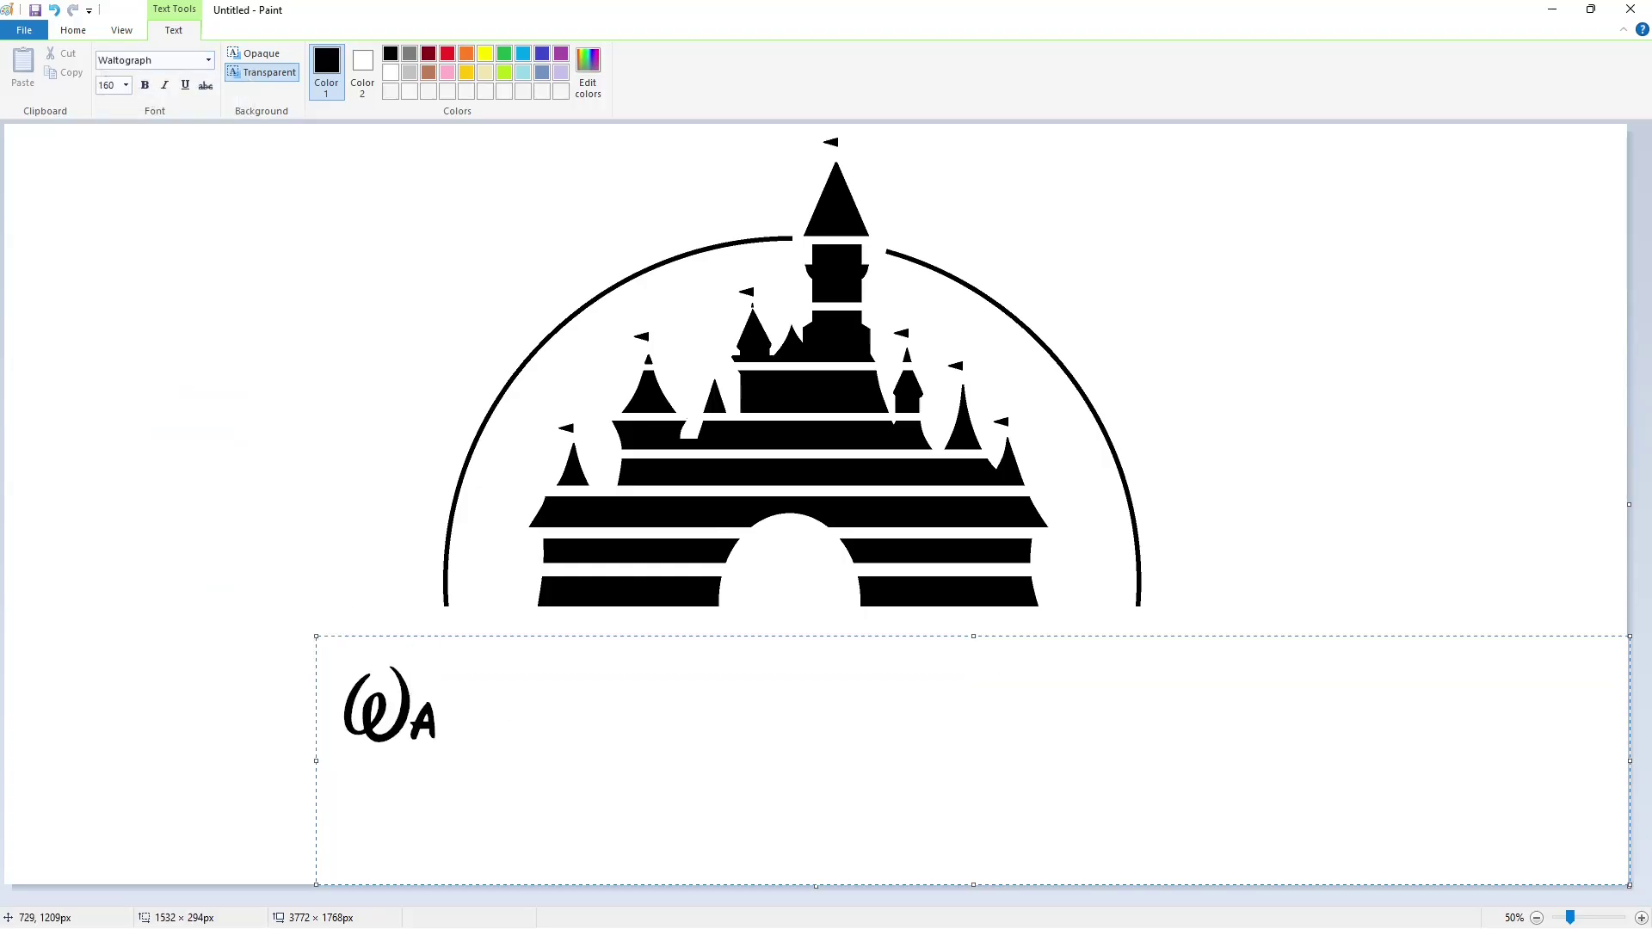
pyautogui.write('Disney')
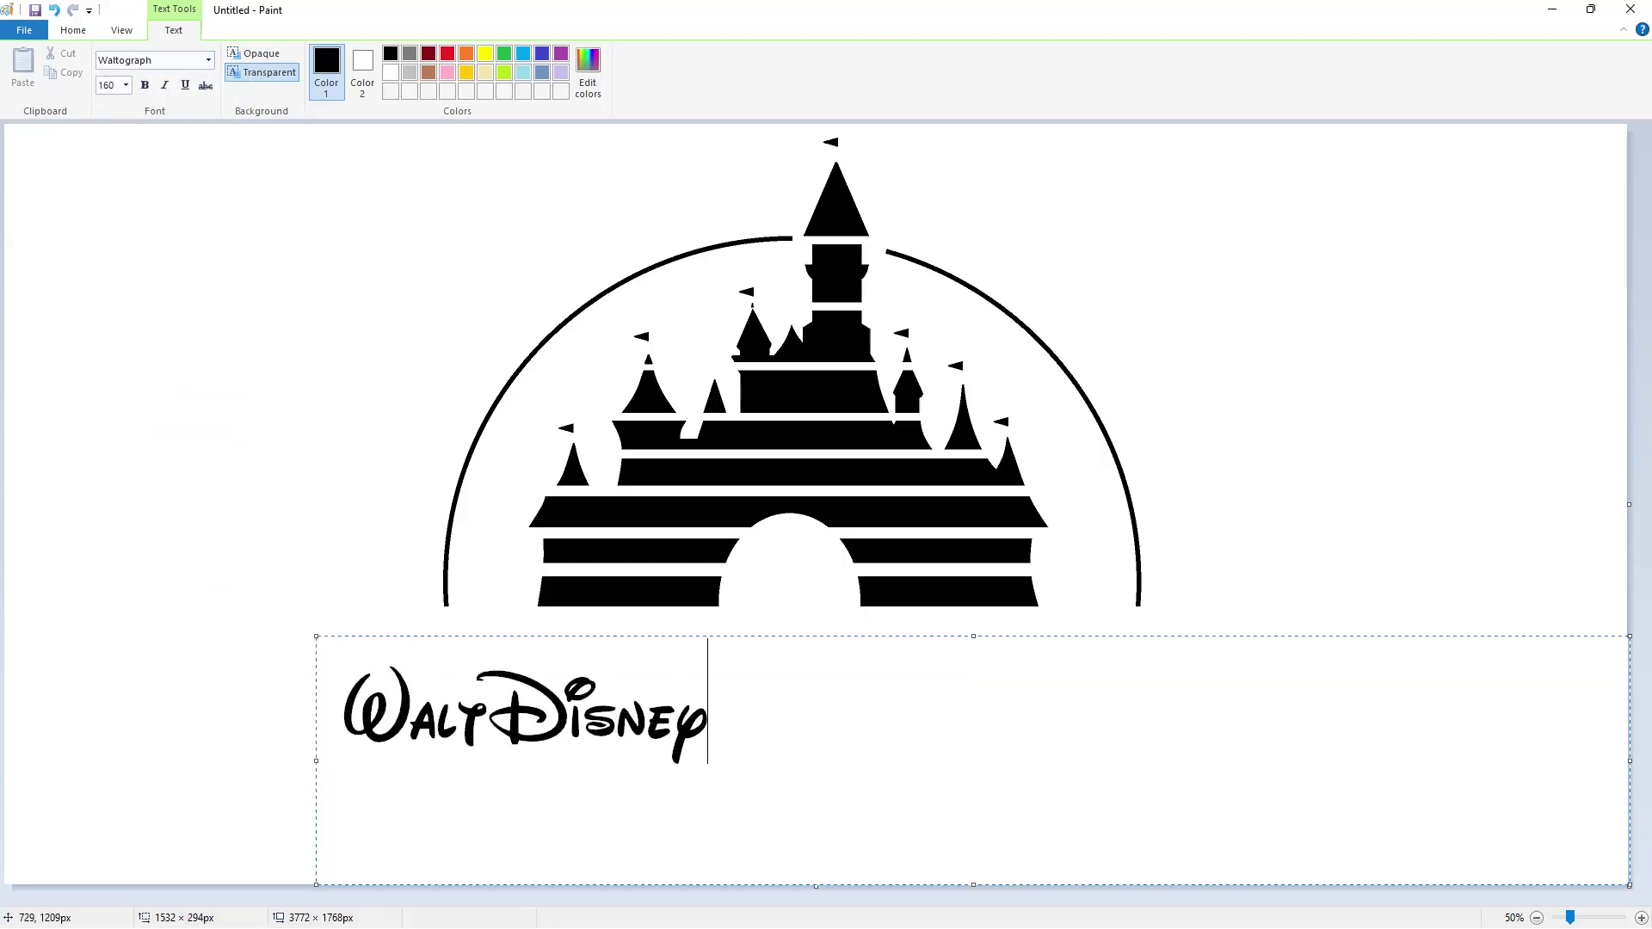
pyautogui.hotkey('ctrl', 'a')
pyautogui.click(126, 85)
pyautogui.write('250')
pyautogui.press('Return')
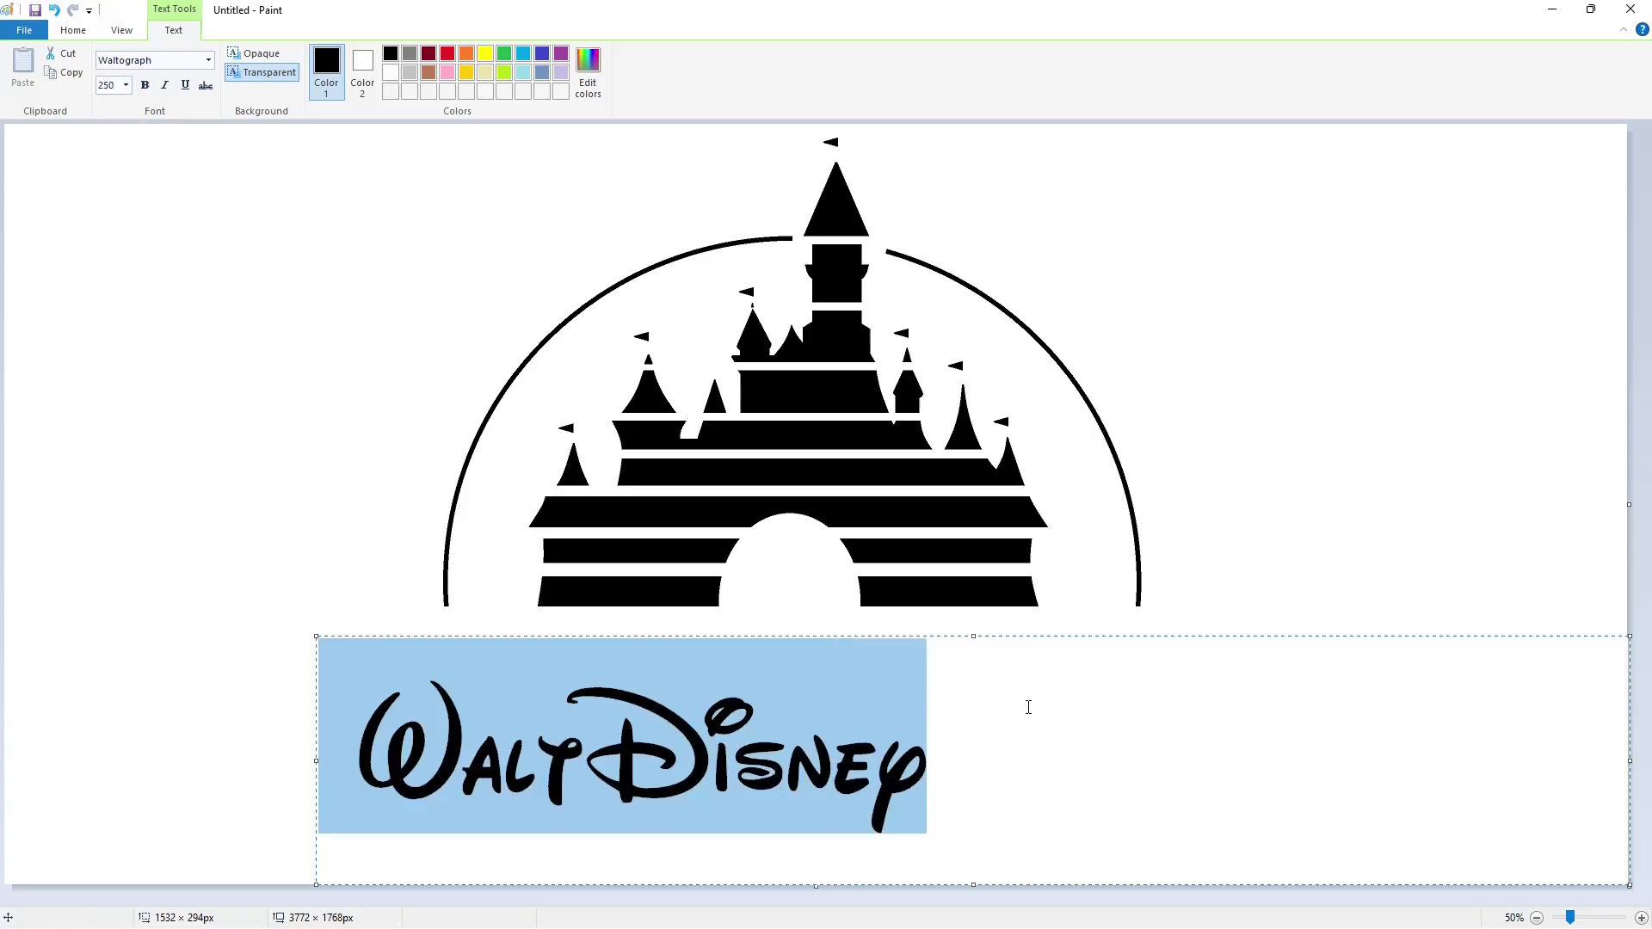
pyautogui.click(1025, 700)
pyautogui.moveTo(316, 637); pyautogui.dragTo(462, 569)
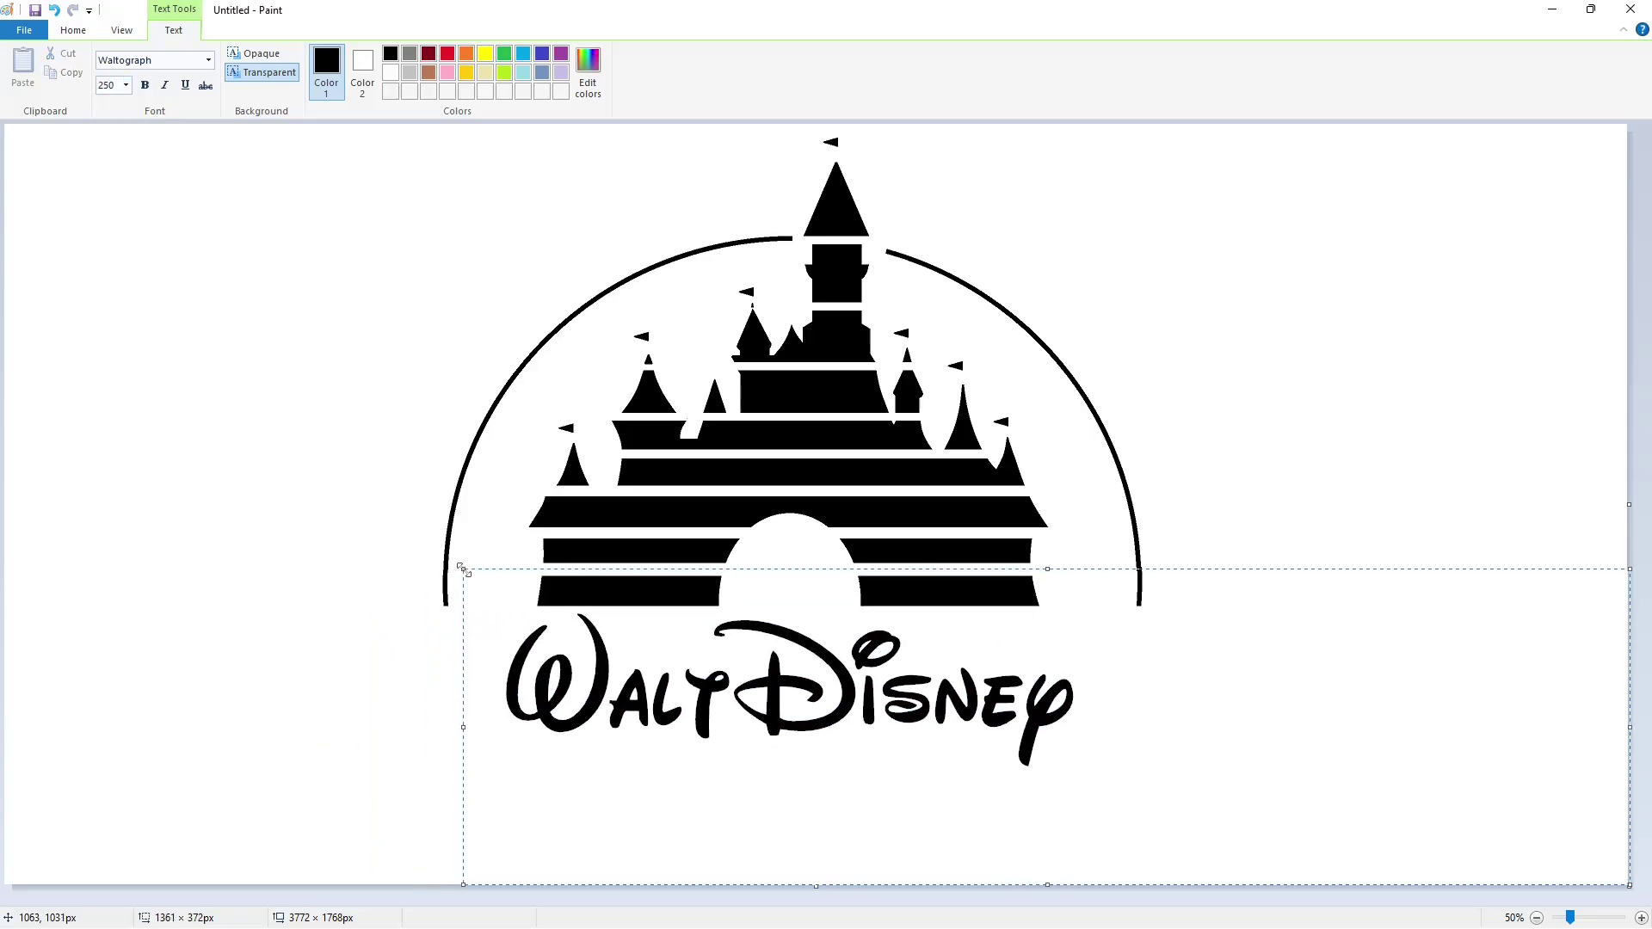
# Try a light gray and a custom gray mixed from it on the "WaltDisney" text.
pyautogui.hotkey('ctrl', 'a')
pyautogui.click(410, 73)
pyautogui.click(731, 689)
pyautogui.hotkey('ctrl', 'a')
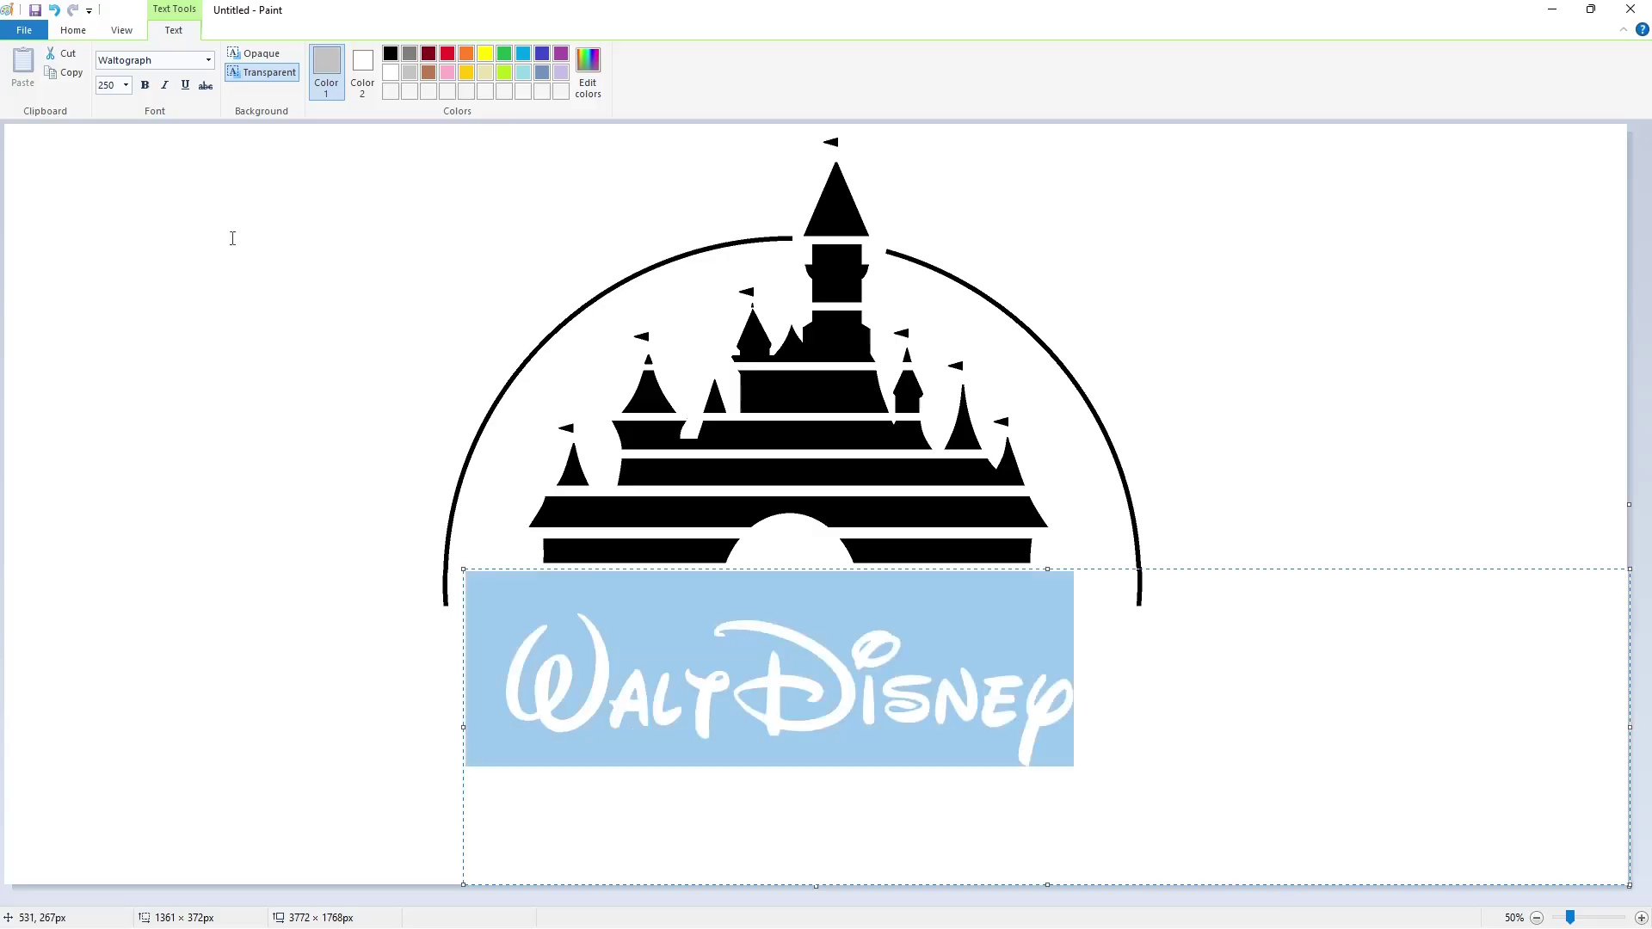
pyautogui.click(588, 72)
pyautogui.click(1005, 404)
pyautogui.click(668, 589)
# Colour the "WaltDisney" text with a custom gray slightly lighter than the palette's dark gray.
pyautogui.click(410, 53)
pyautogui.click(1280, 664)
pyautogui.hotkey('ctrl', 'a')
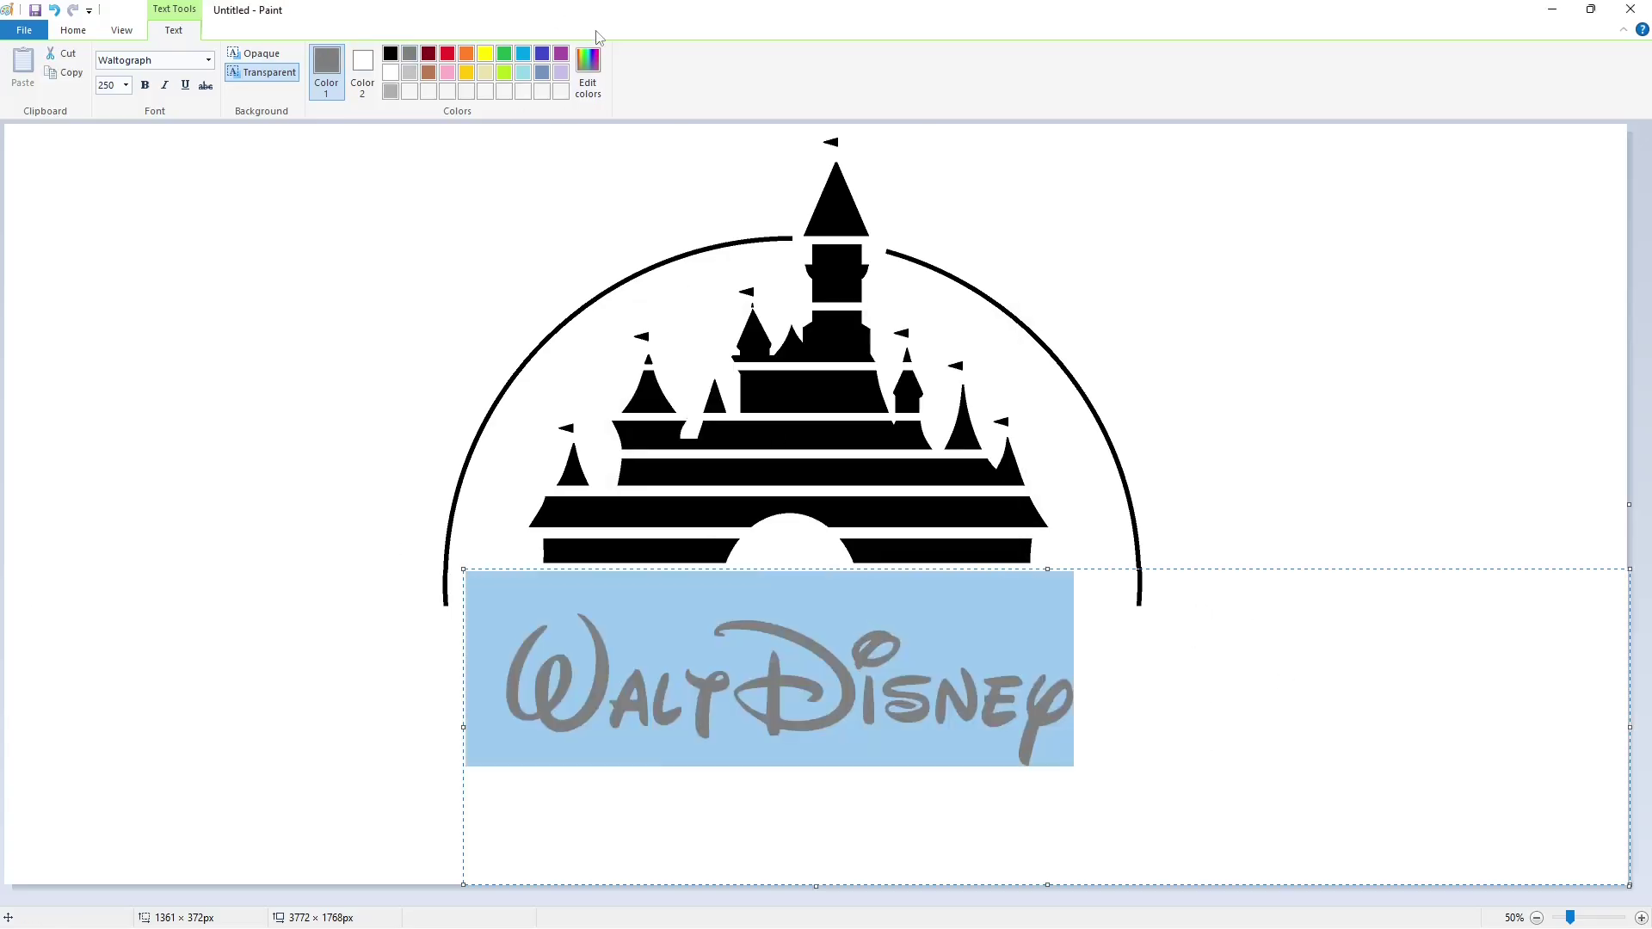
pyautogui.click(587, 72)
pyautogui.moveTo(1006, 434); pyautogui.dragTo(1006, 420)
pyautogui.click(668, 589)
pyautogui.click(1139, 693)
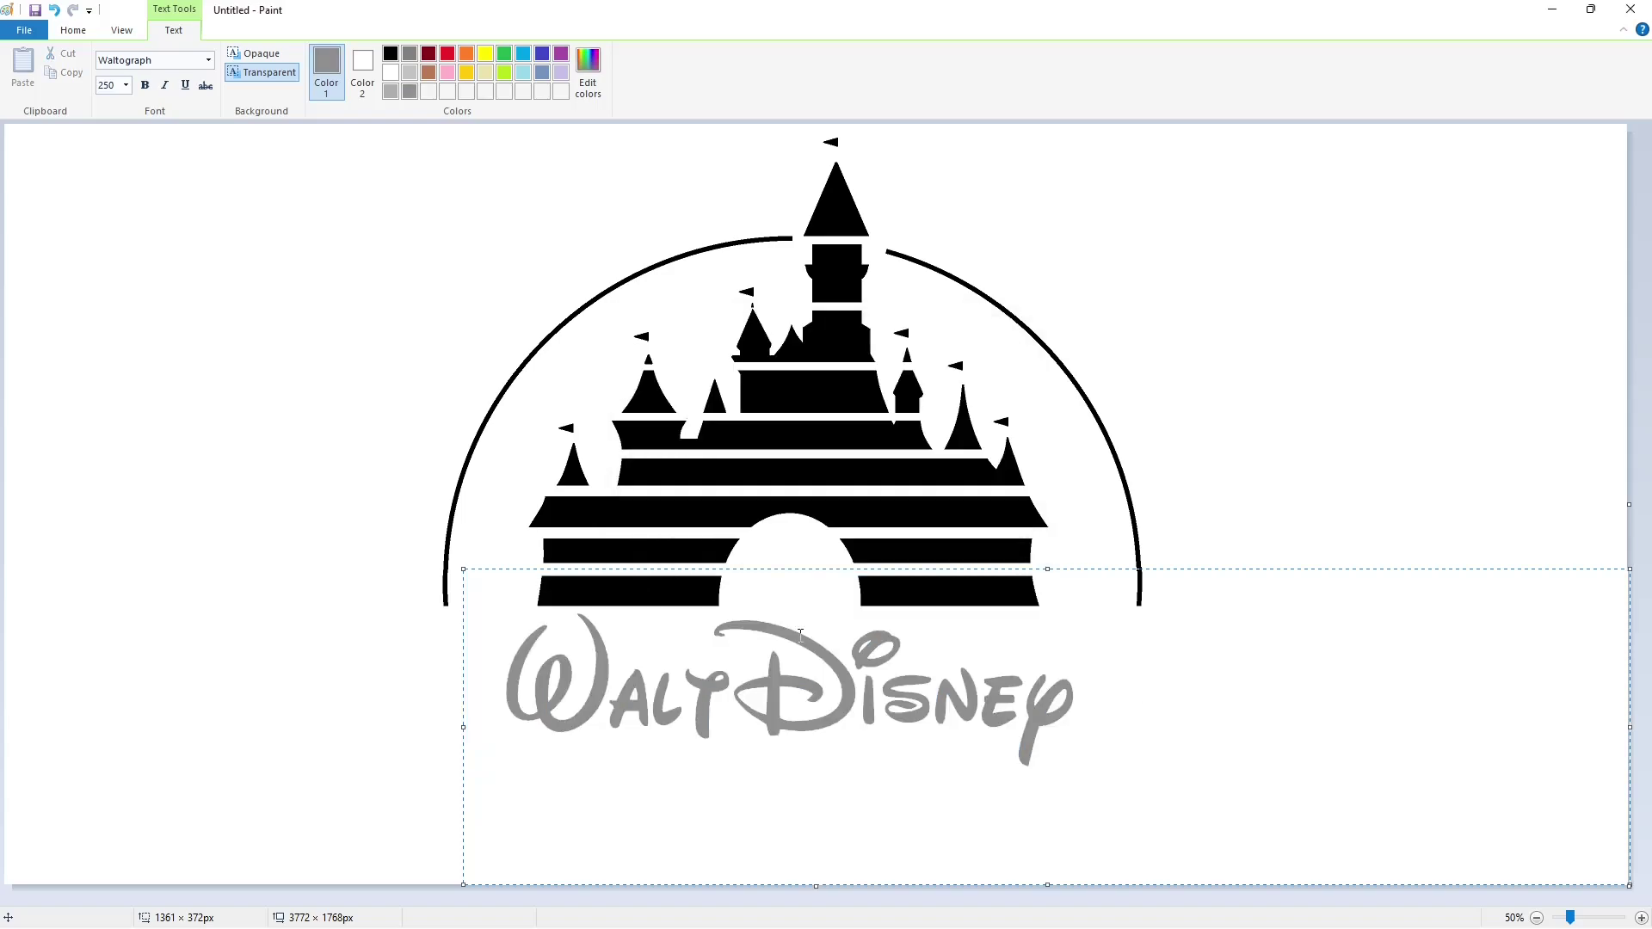
# Place the gray "WaltDisney" text on the canvas and undo it.
pyautogui.hotkey('ctrl', 'a')
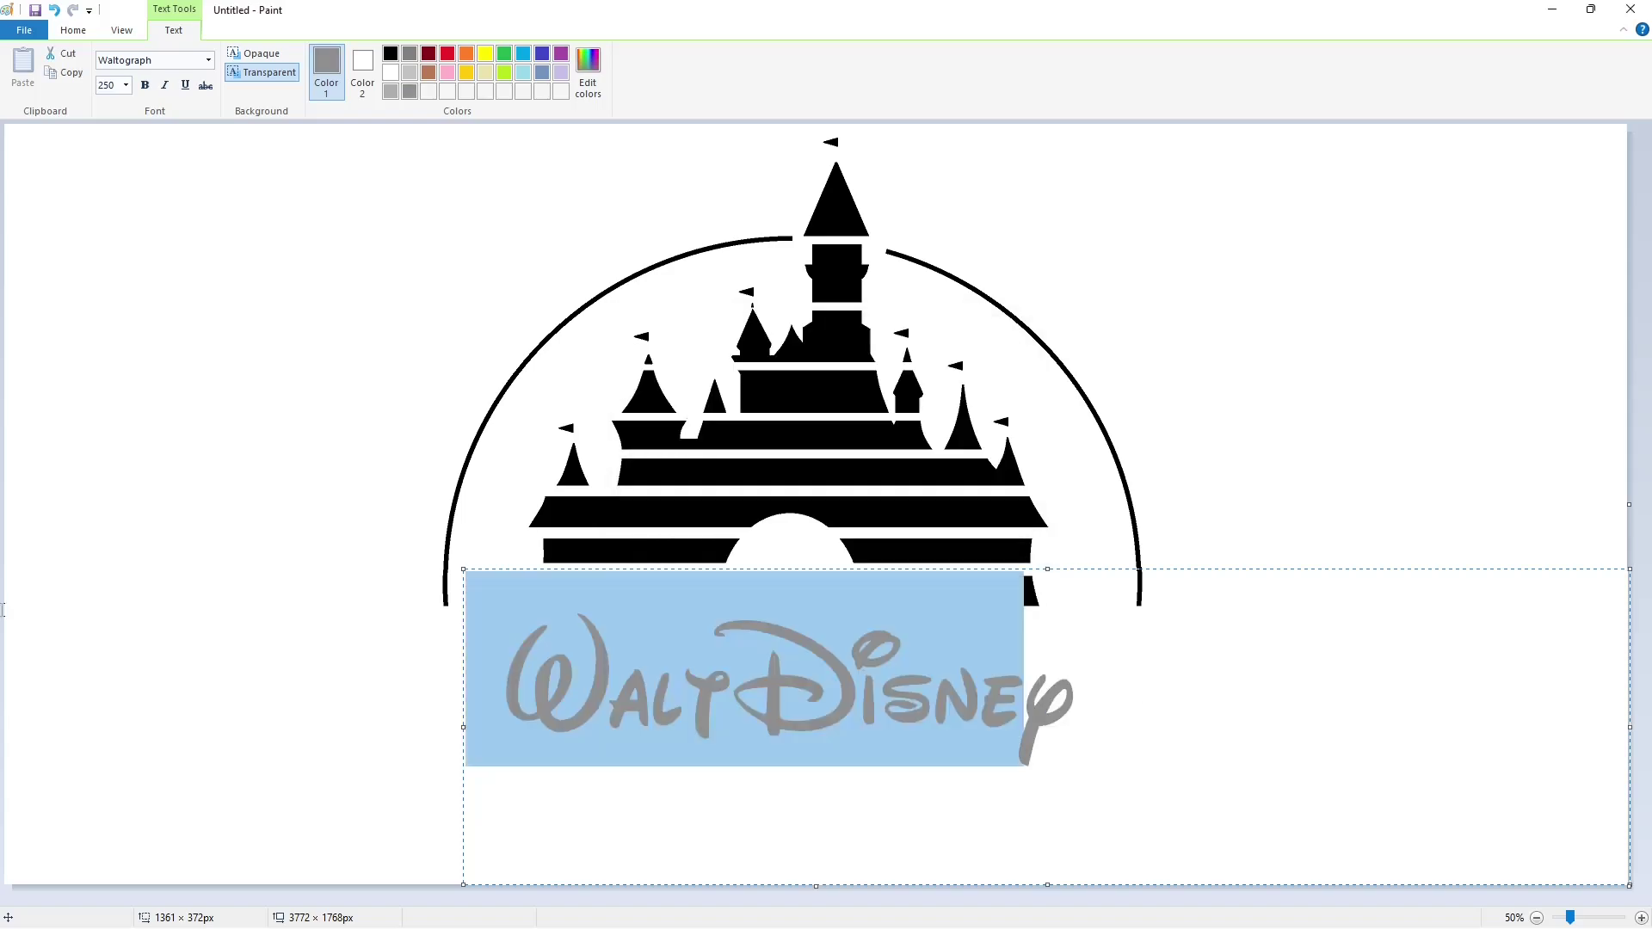
pyautogui.click(1230, 717)
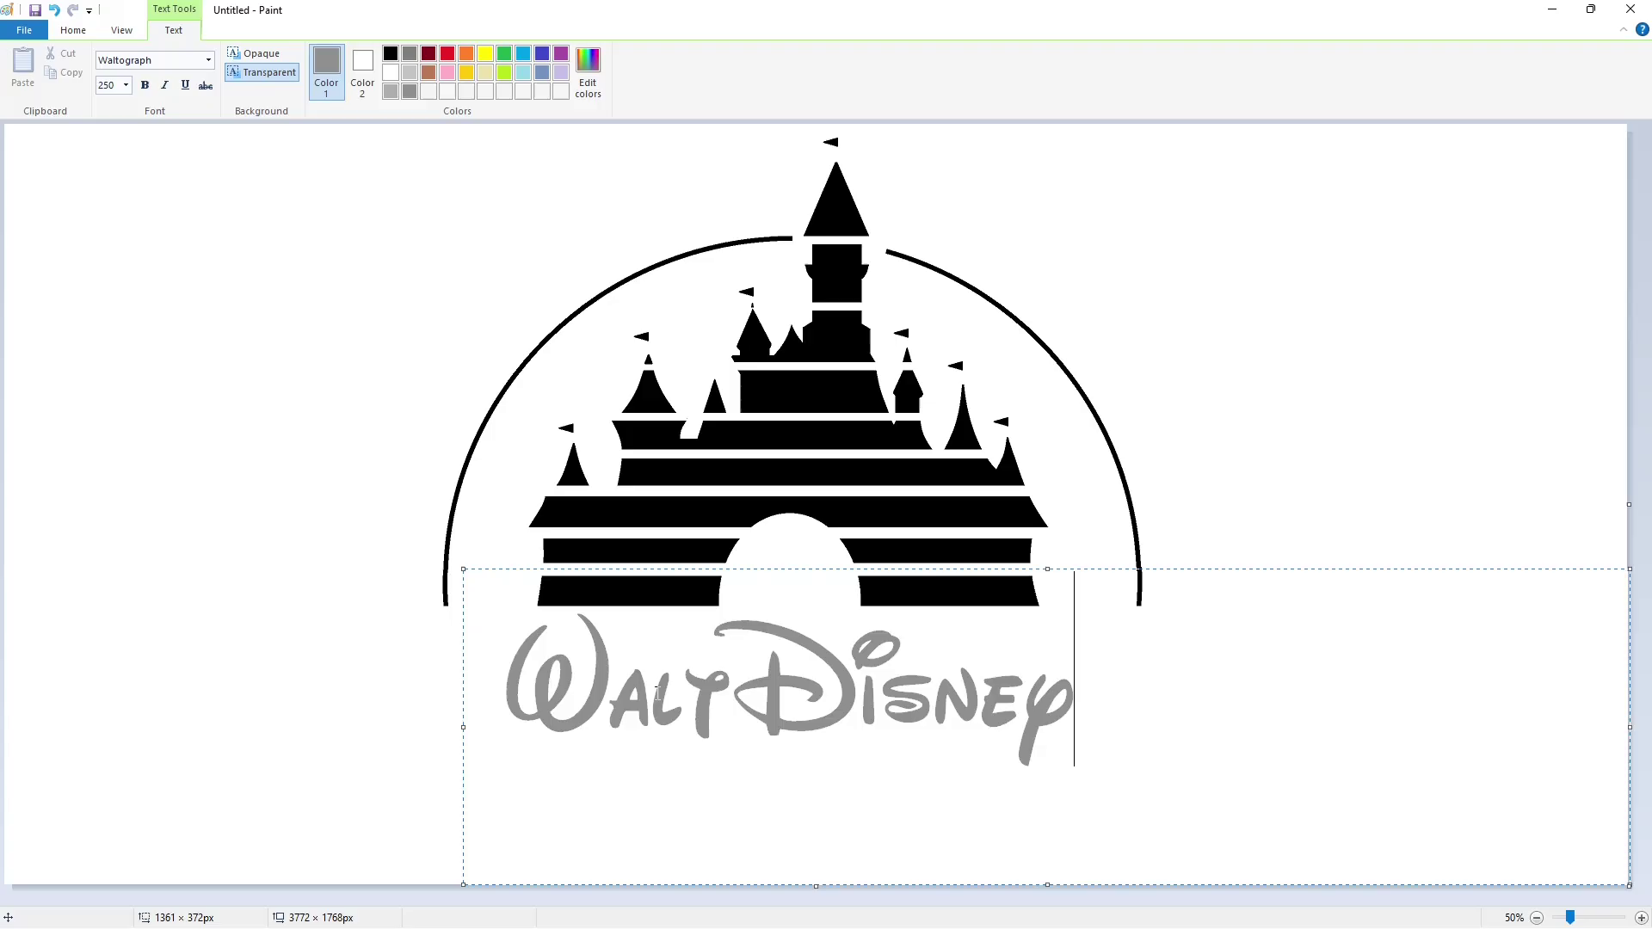
pyautogui.click(295, 656)
pyautogui.hotkey('ctrl', 'z')
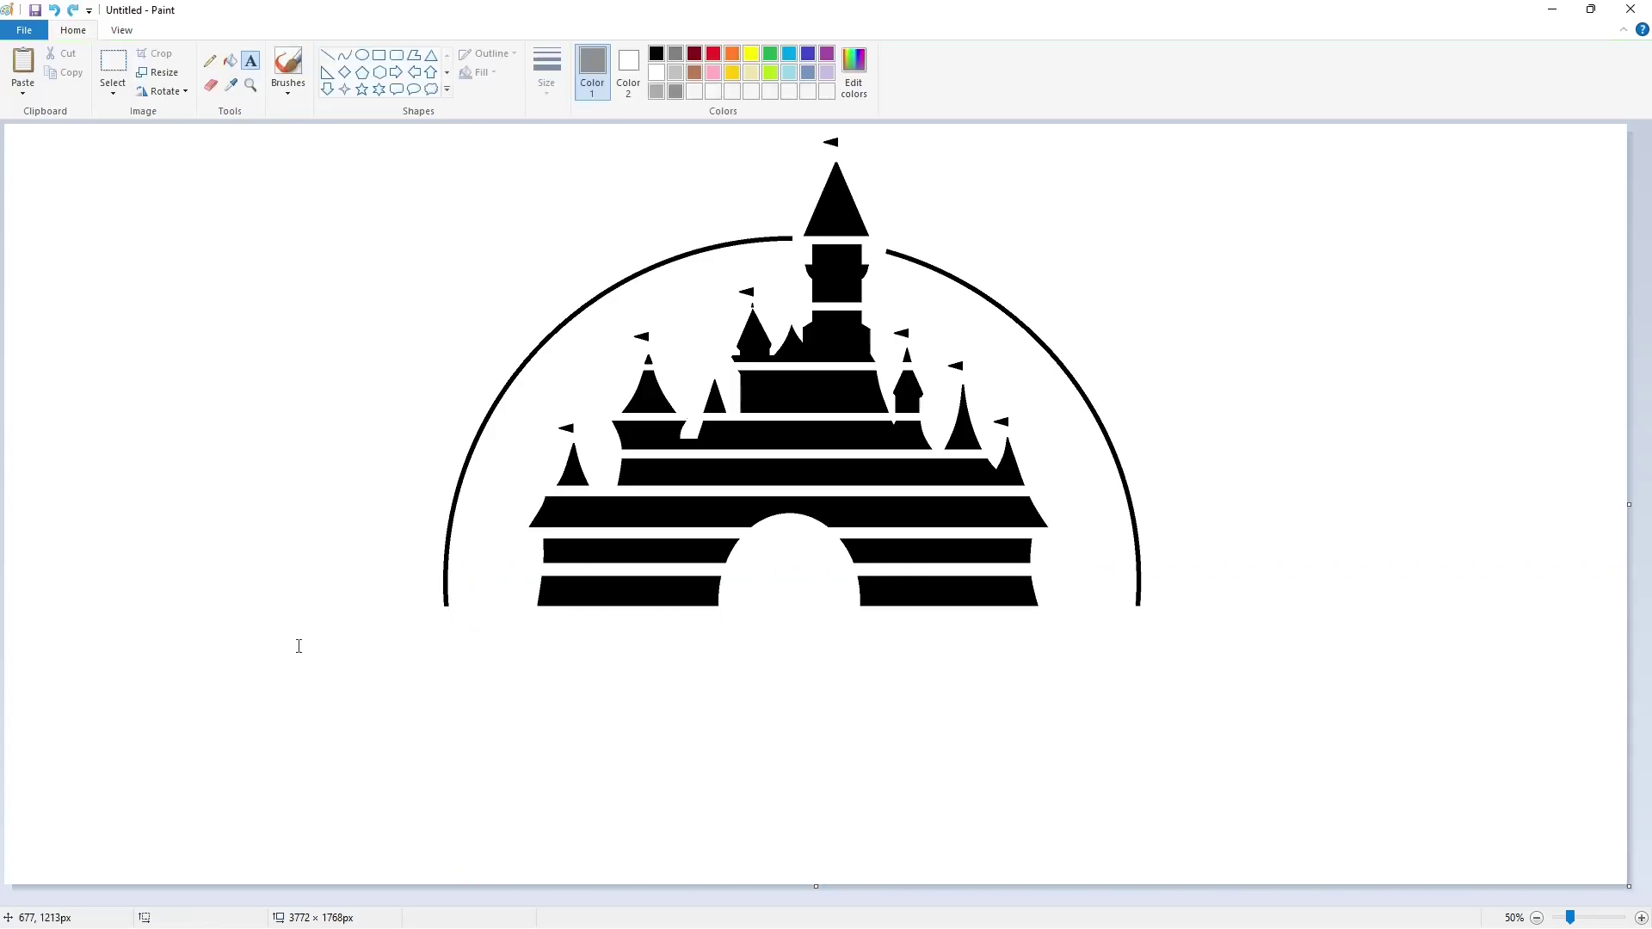
# Create a new text box at the castle's base and enter "WaltDisney" in the custom gray.
pyautogui.click(428, 545)
pyautogui.write('wa')
pyautogui.press('BackSpace')
pyautogui.press('BackSpace')
pyautogui.write('WaltDisney')
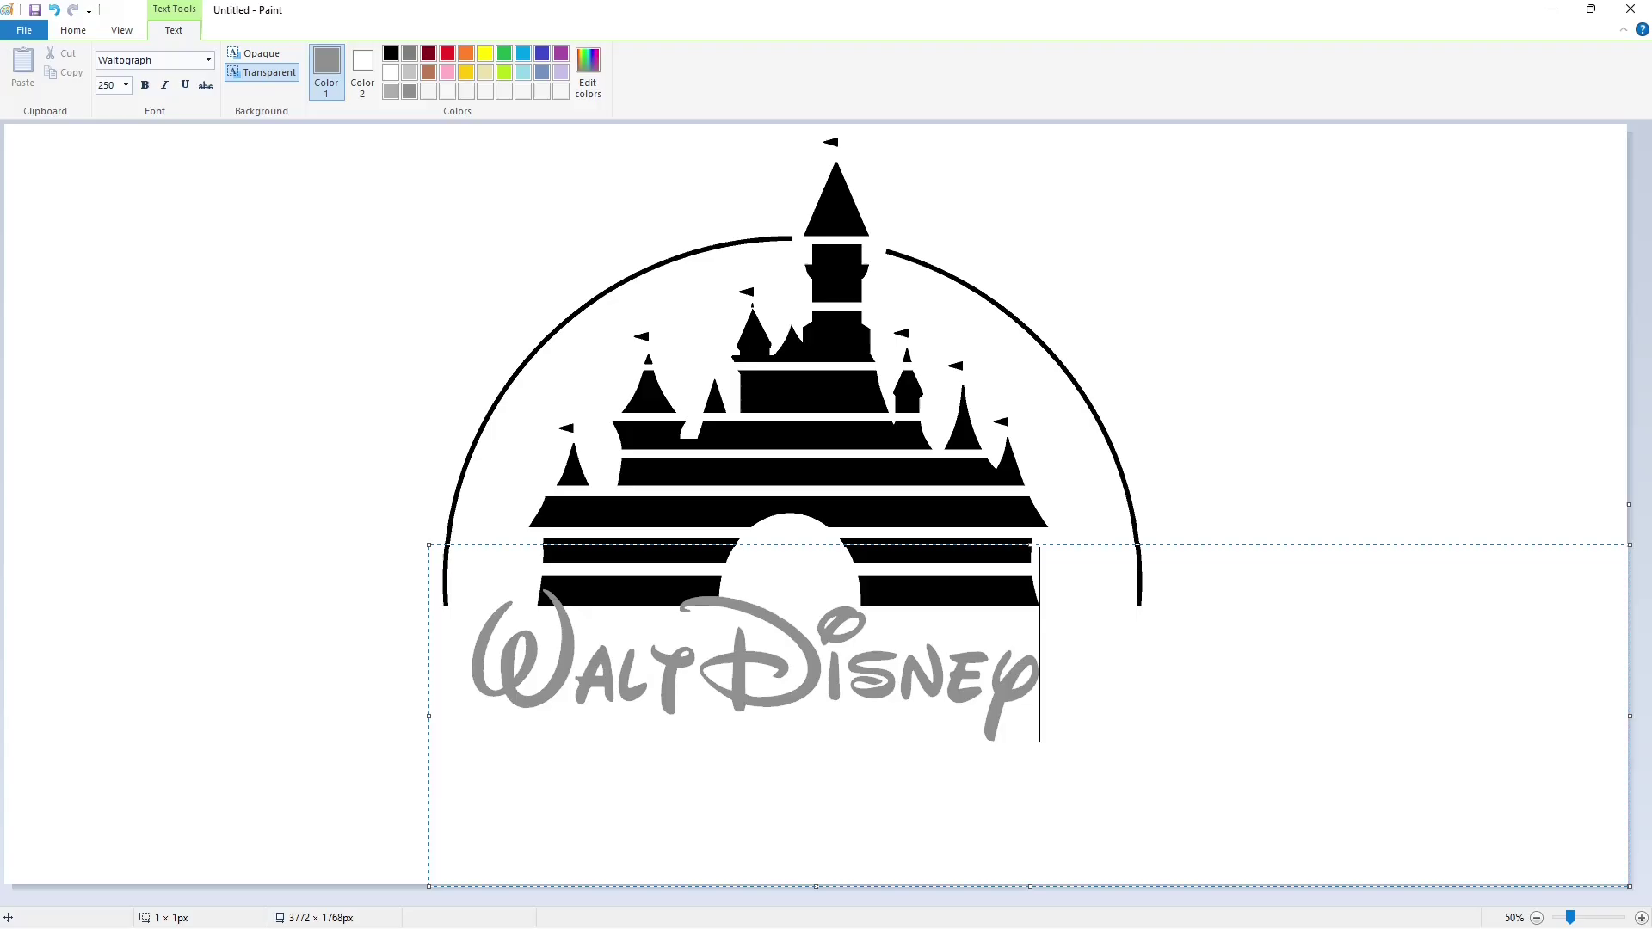
# Set the text's font size to 255 and place it centred just beneath the castle.
pyautogui.hotkey('ctrl', 'a')
pyautogui.click(125, 84)
pyautogui.write('255')
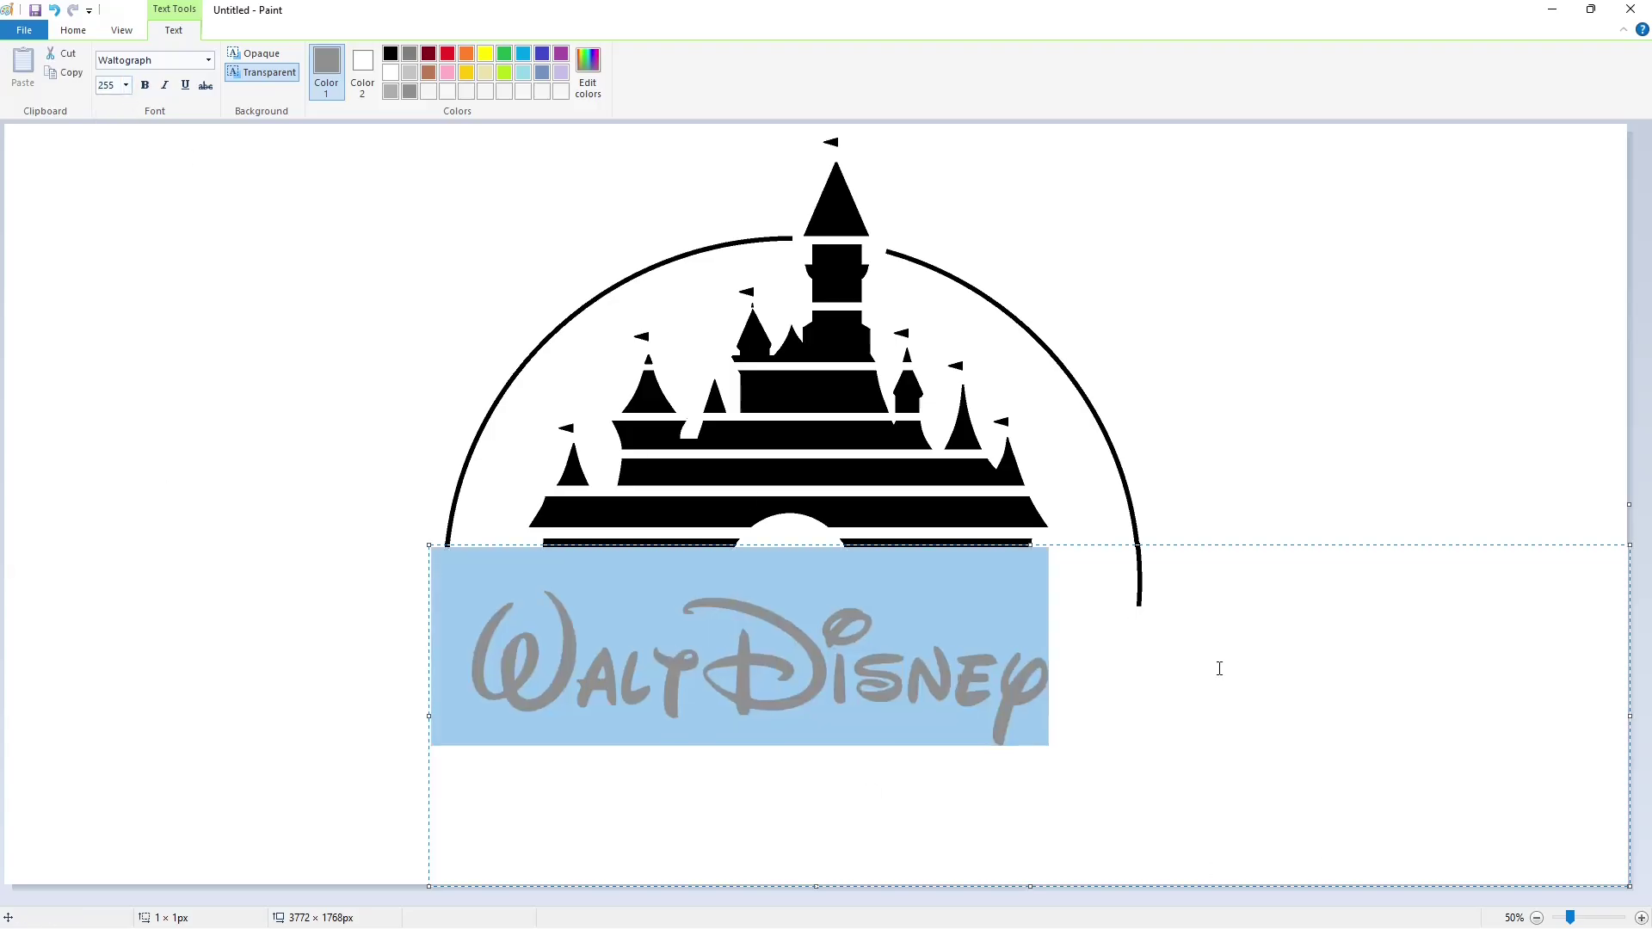
pyautogui.press('Return')
pyautogui.moveTo(428, 544); pyautogui.dragTo(463, 566)
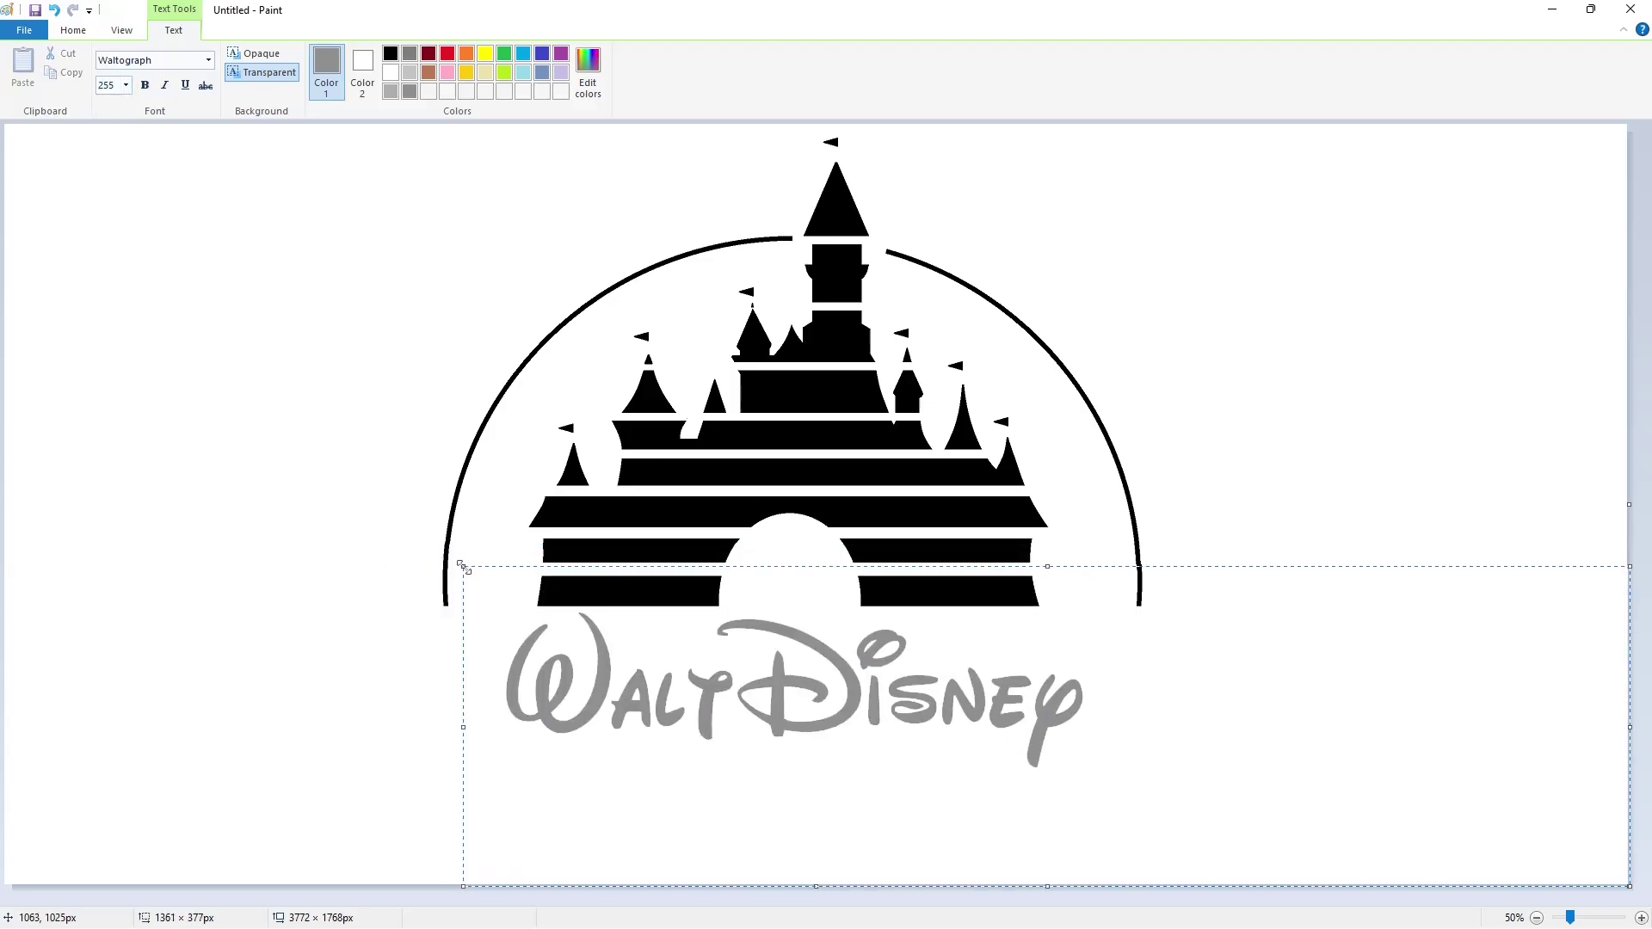
pyautogui.click(228, 588)
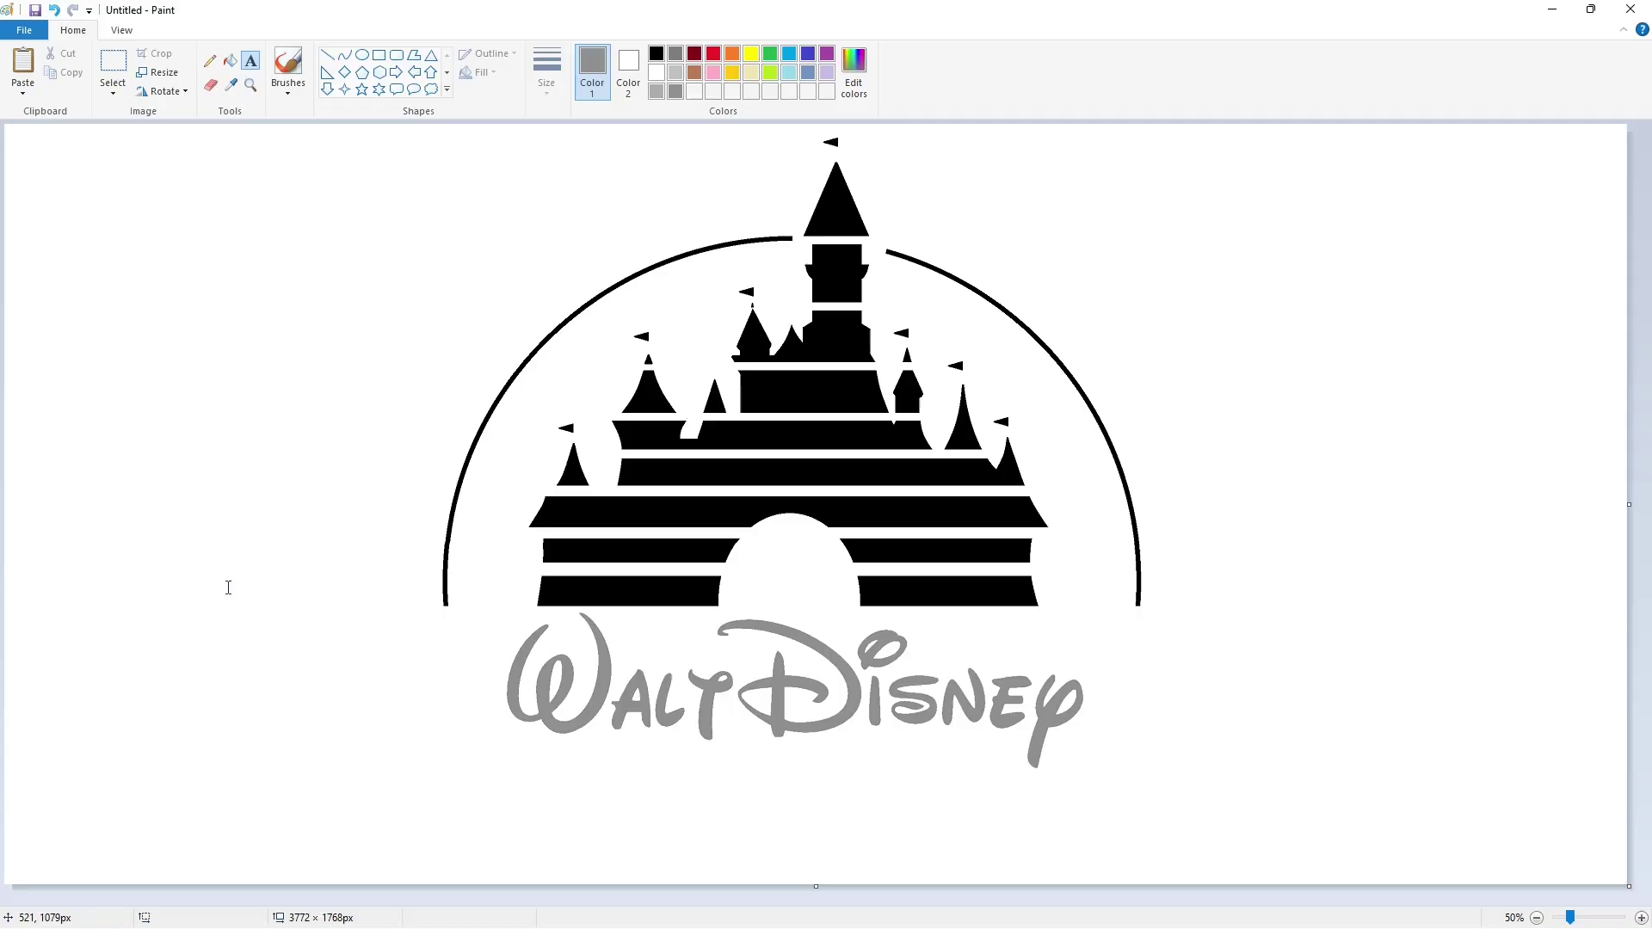
# Create a new text box below the castle in Times New Roman and enter "PICTURES".
pyautogui.click(497, 610)
pyautogui.click(208, 61)
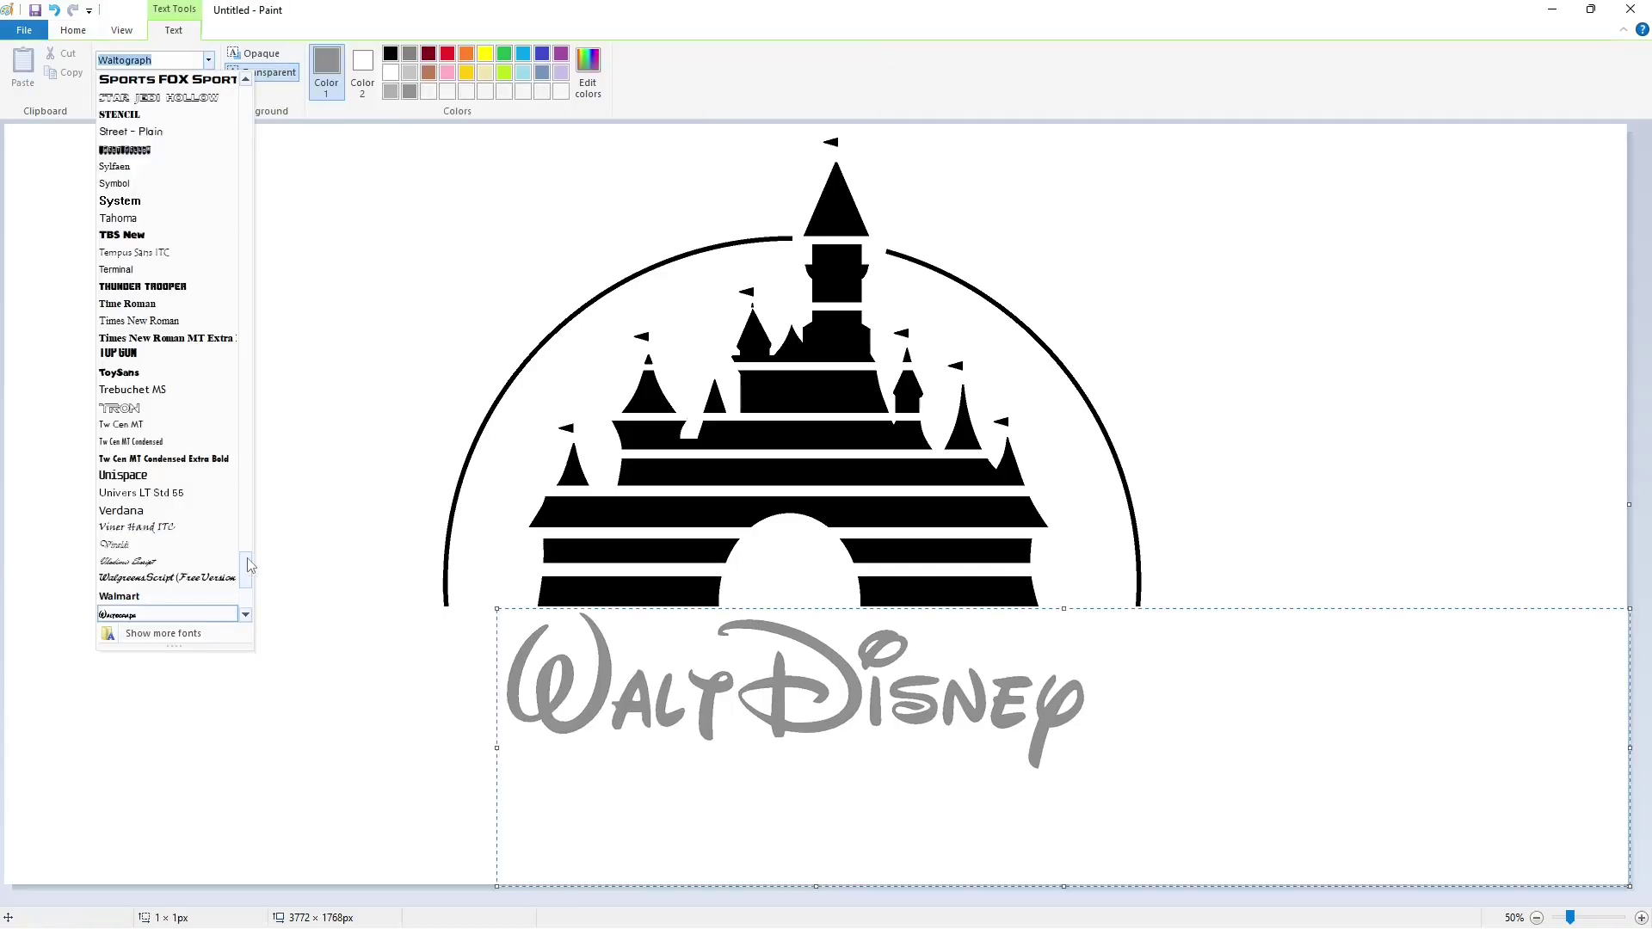
pyautogui.click(172, 326)
pyautogui.write('PICTURES')
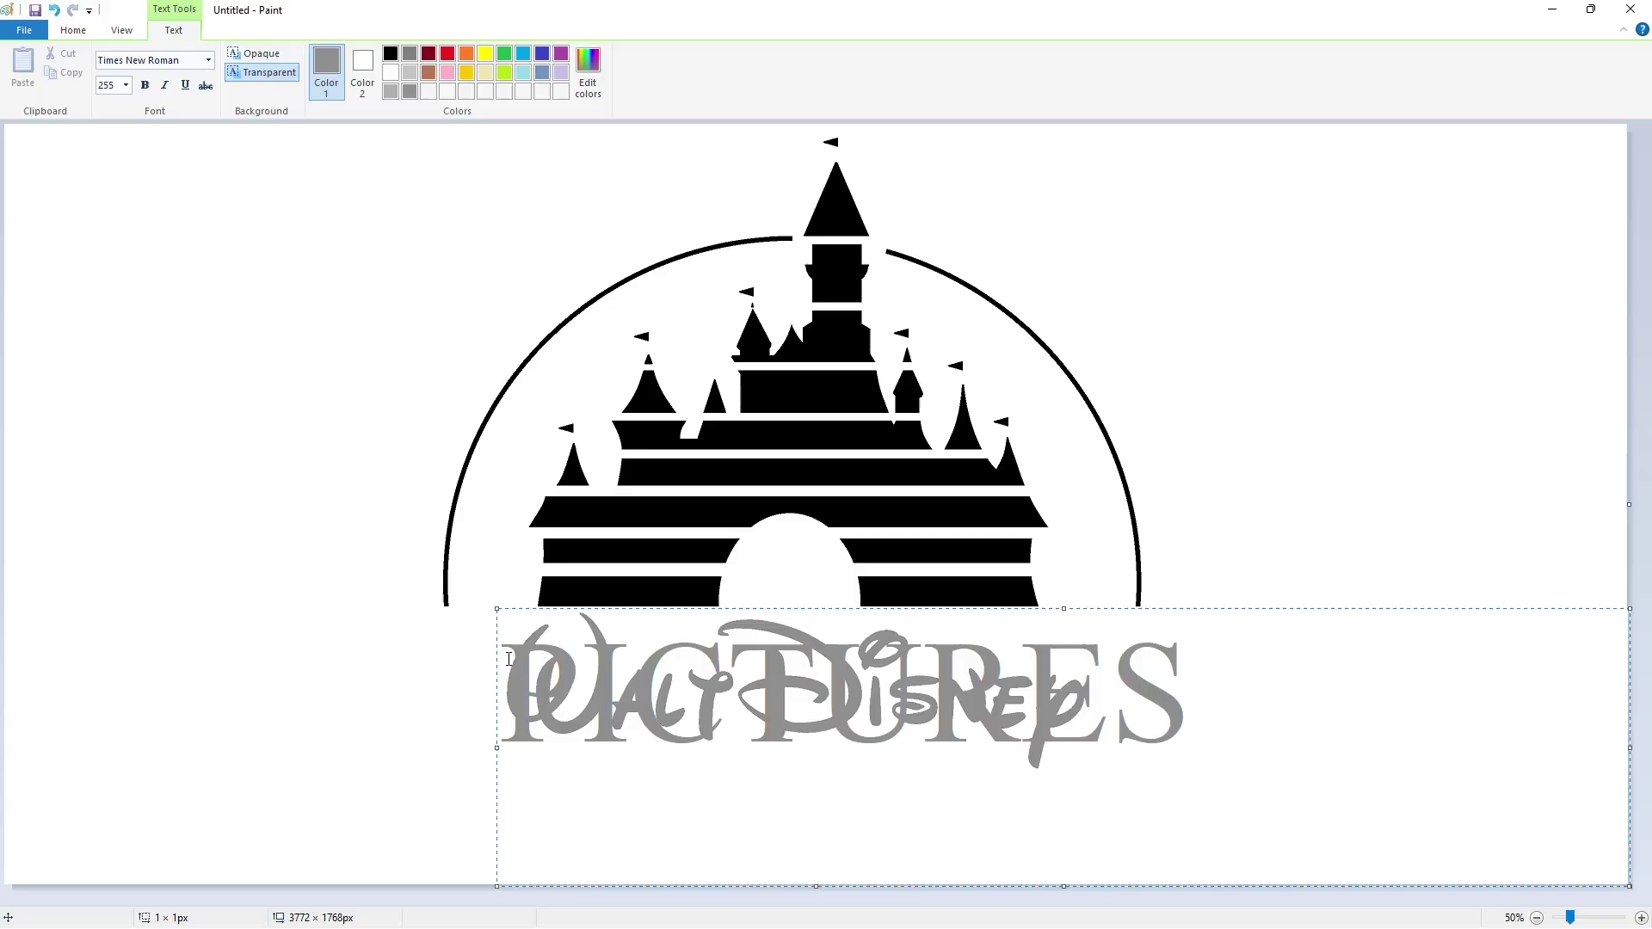
# Set the "PICTURES" font size to 180 and move its text box below the "WaltDisney" lettering.
pyautogui.moveTo(497, 608); pyautogui.dragTo(474, 708)
pyautogui.hotkey('ctrl', 'a')
pyautogui.click(126, 84)
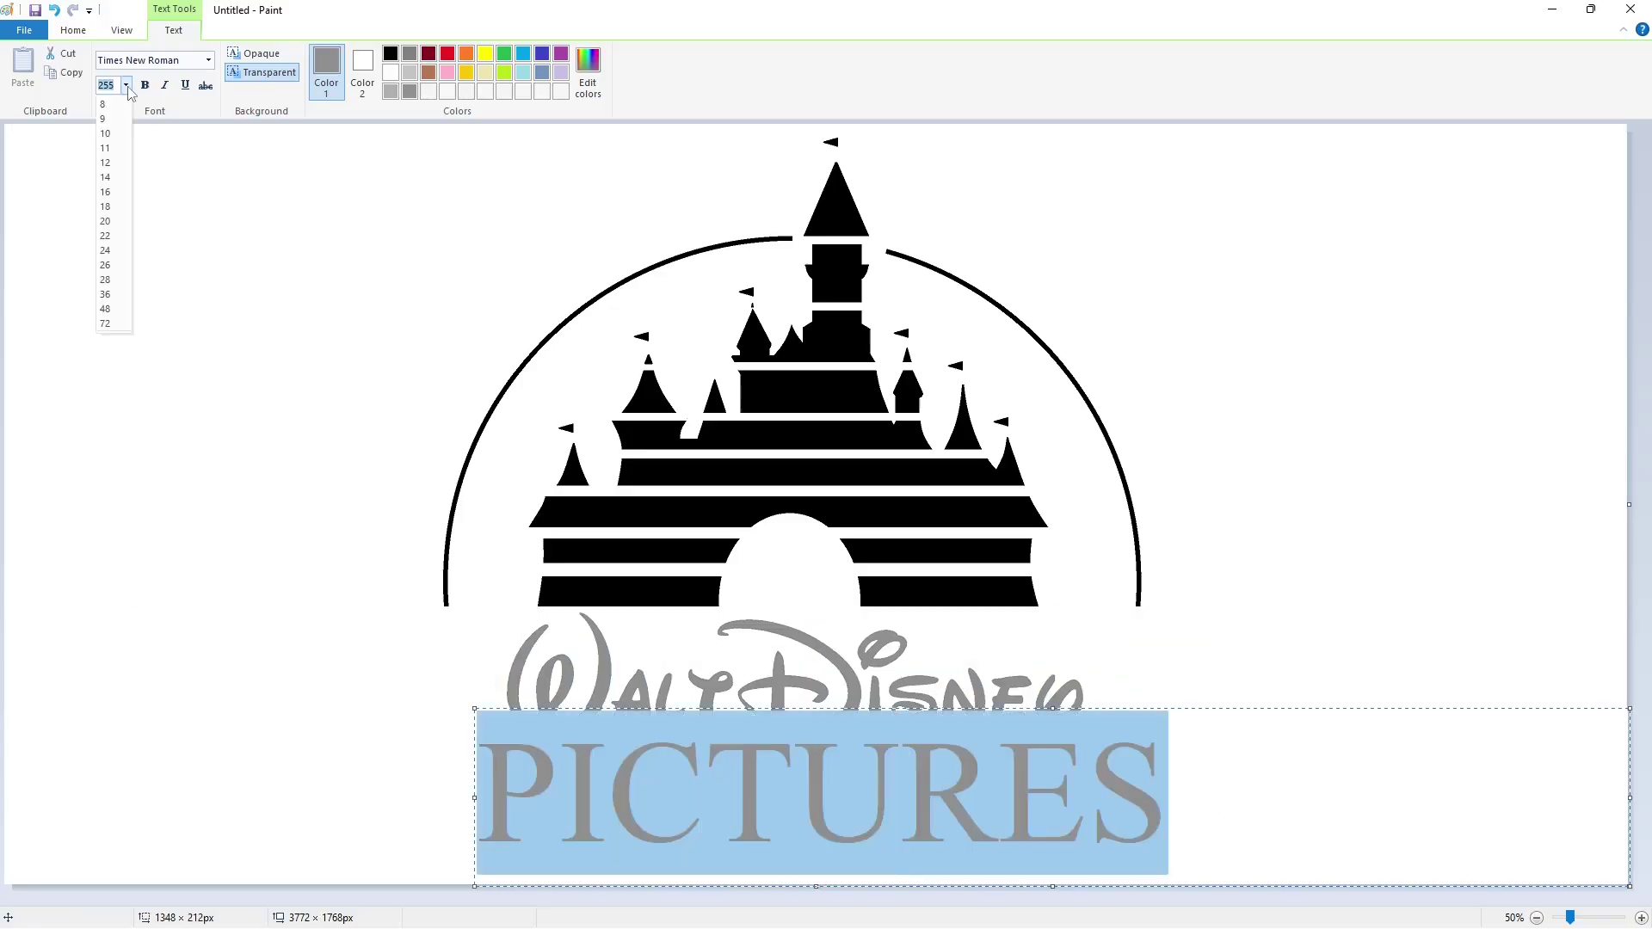
pyautogui.write('180')
pyautogui.press('Return')
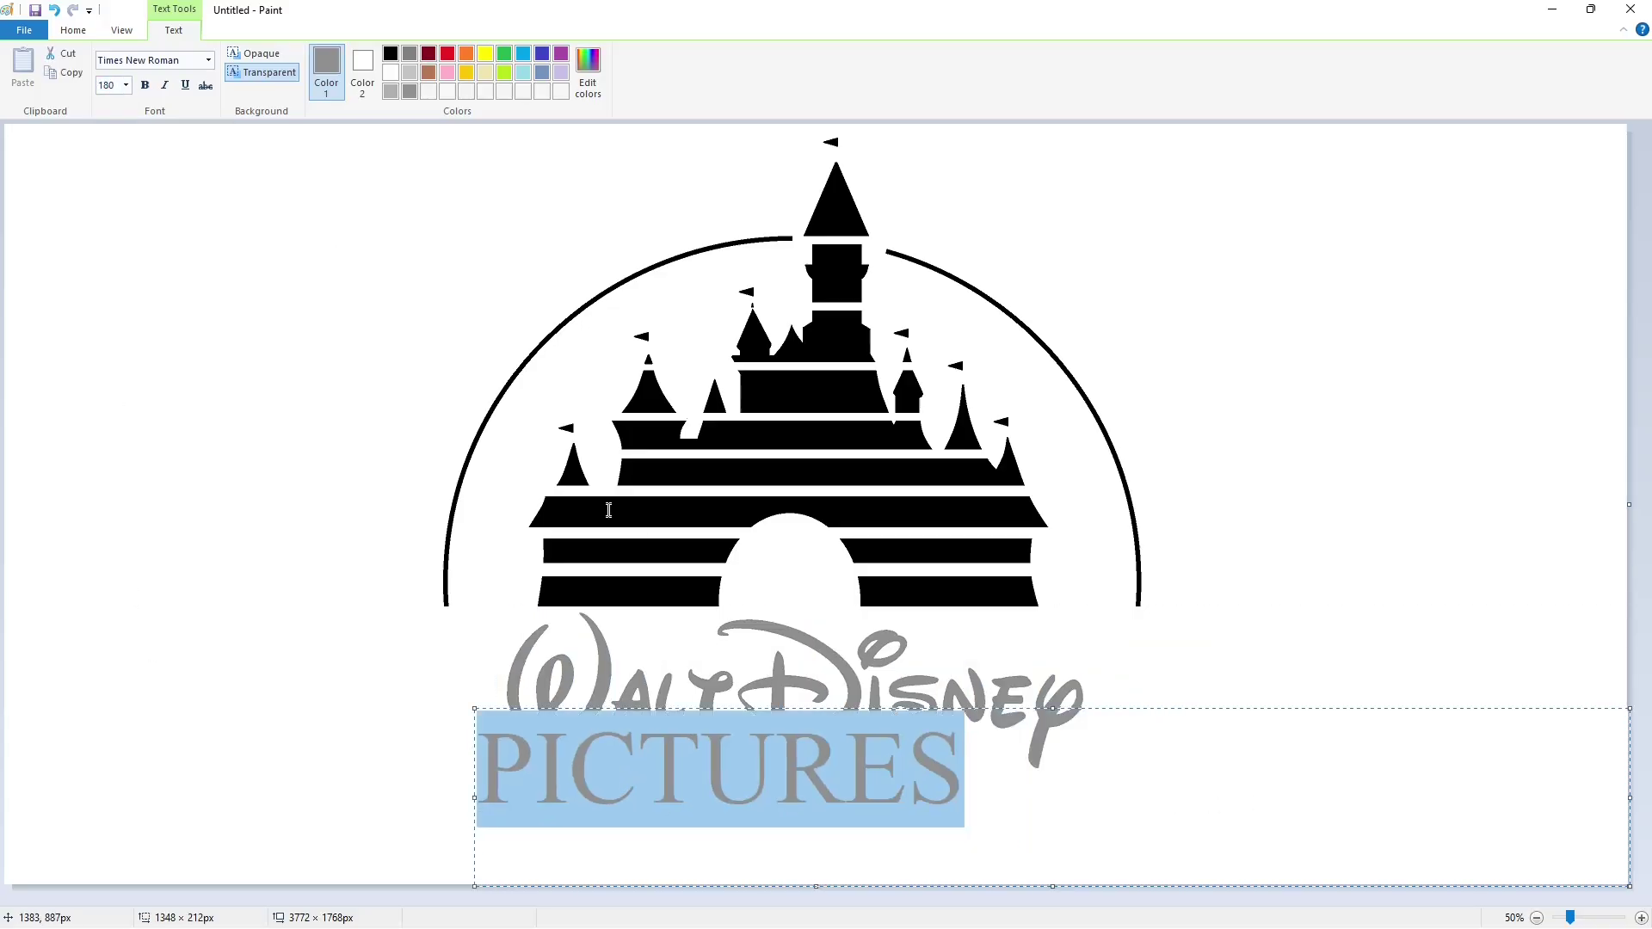
pyautogui.press('Right')
pyautogui.moveTo(474, 708); pyautogui.dragTo(522, 754)
pyautogui.hotkey('ctrl', 'a')
# Try the Time Roman font on the "PICTURES" text and return it to Times New Roman.
pyautogui.click(208, 61)
pyautogui.scroll(-1, 166, 494)
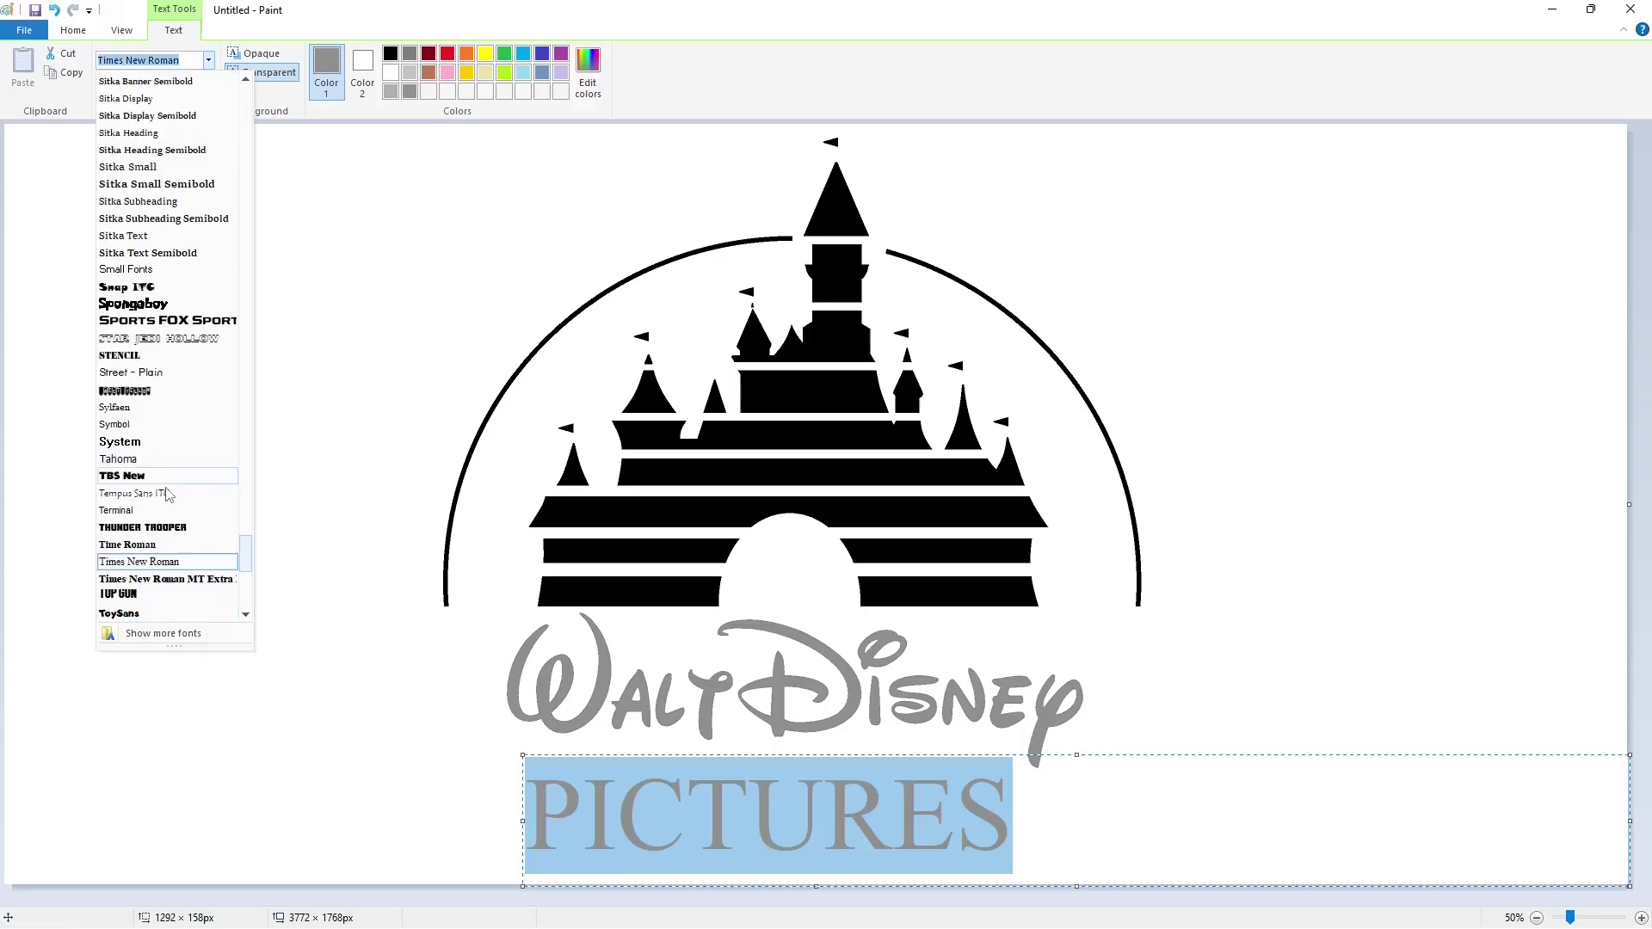
pyautogui.click(163, 545)
pyautogui.click(208, 61)
pyautogui.scroll(-1, 163, 568)
pyautogui.click(144, 580)
pyautogui.click(145, 85)
pyautogui.click(208, 61)
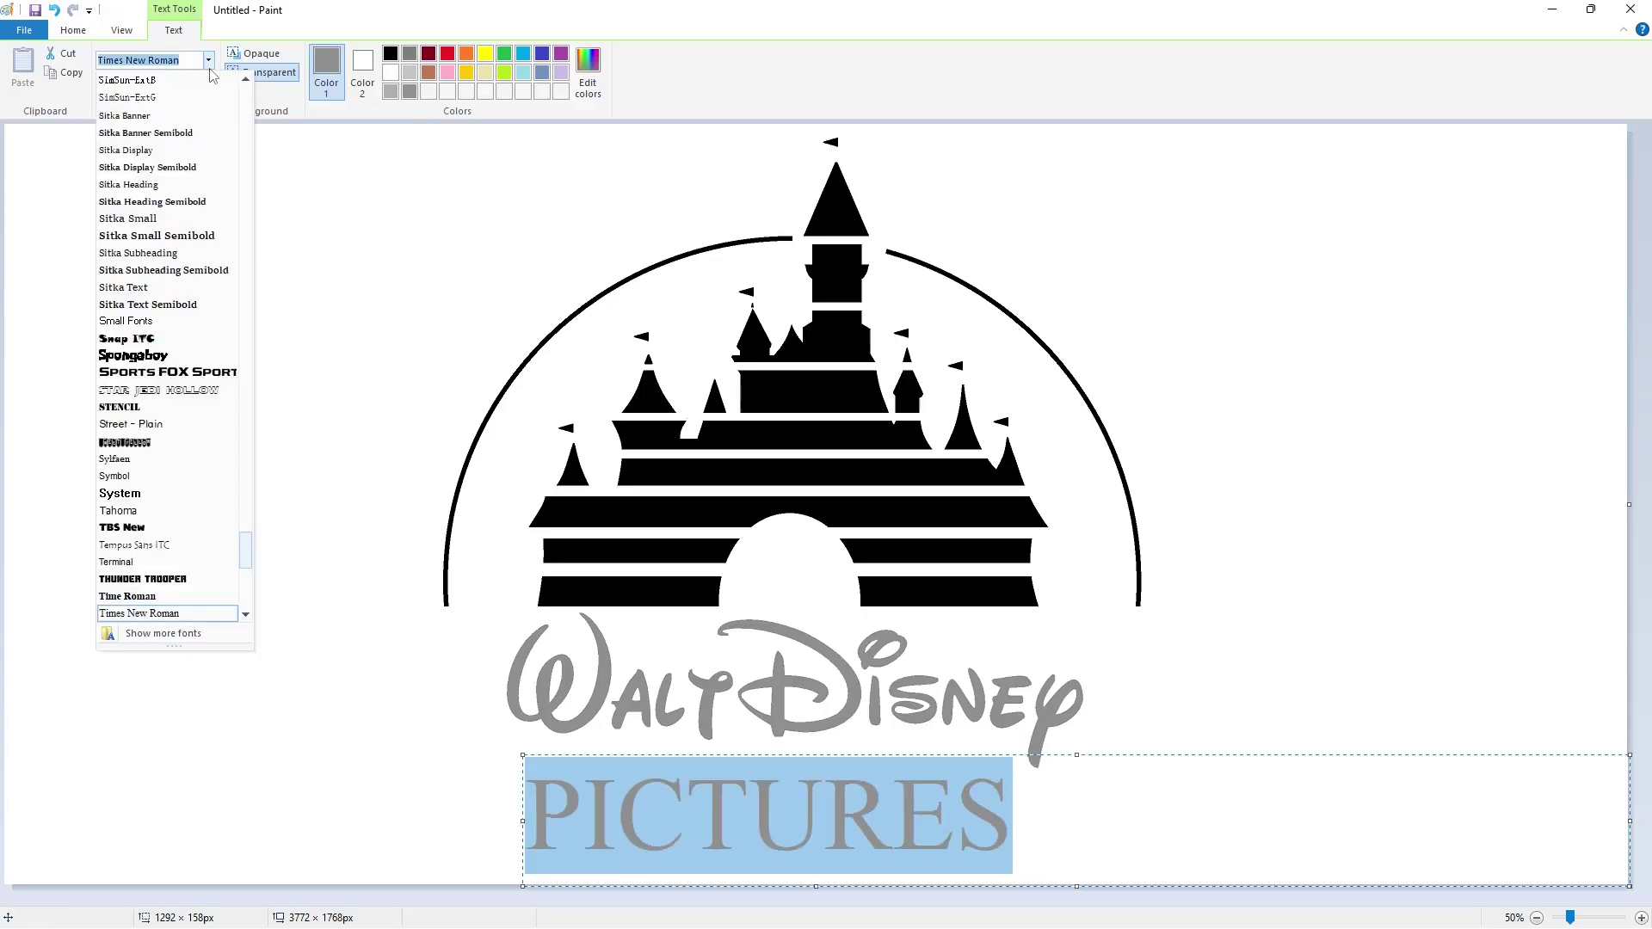
pyautogui.scroll(-1, 186, 568)
pyautogui.click(1084, 797)
pyautogui.hotkey('ctrl', 'a')
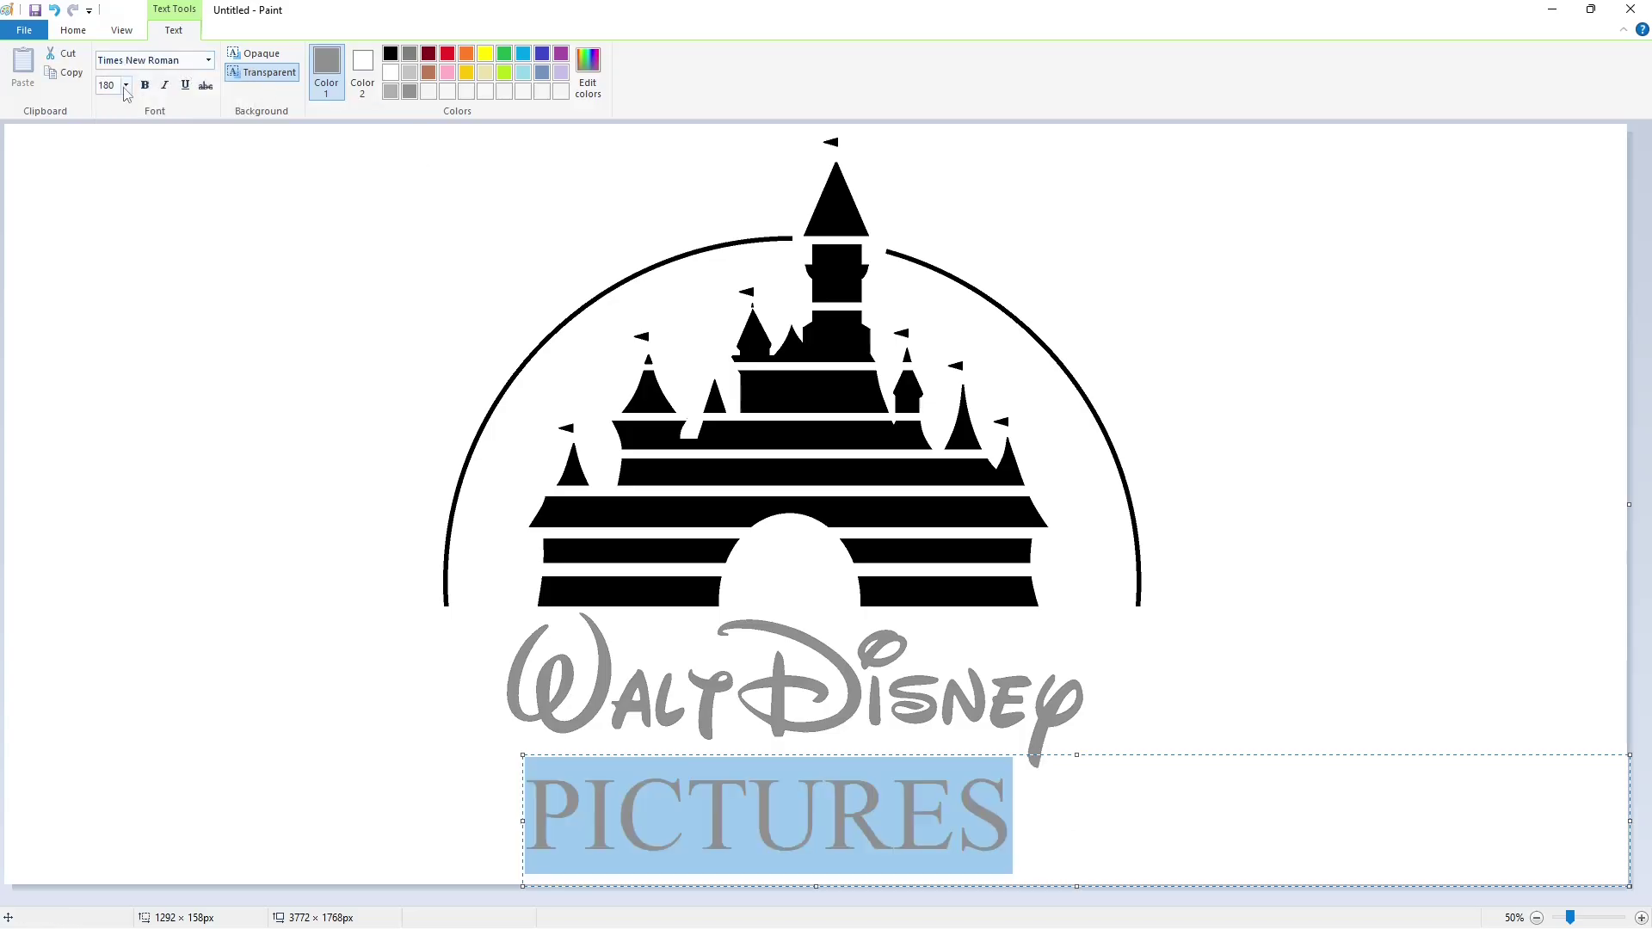
# Set the "PICTURES" font size to 150, indent the word slightly and move its box up close under "WaltDisney".
pyautogui.click(126, 84)
pyautogui.write('150')
pyautogui.press('Return')
pyautogui.click(527, 807)
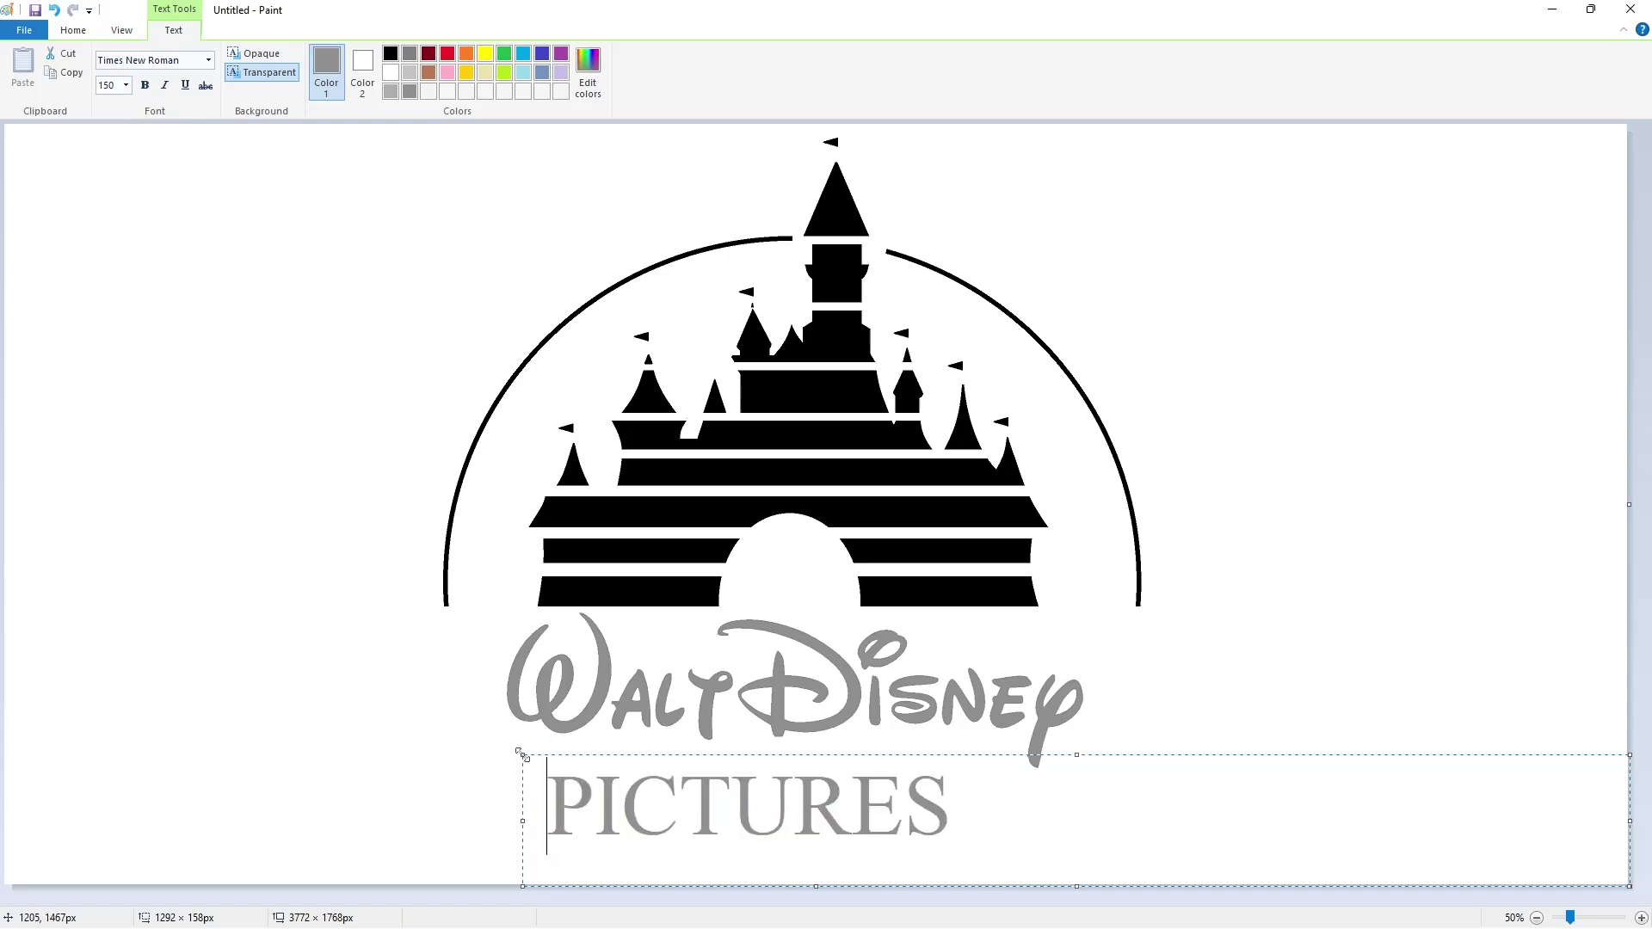
pyautogui.moveTo(522, 755); pyautogui.dragTo(563, 735)
pyautogui.hotkey('ctrl', 'a')
pyautogui.click(125, 84)
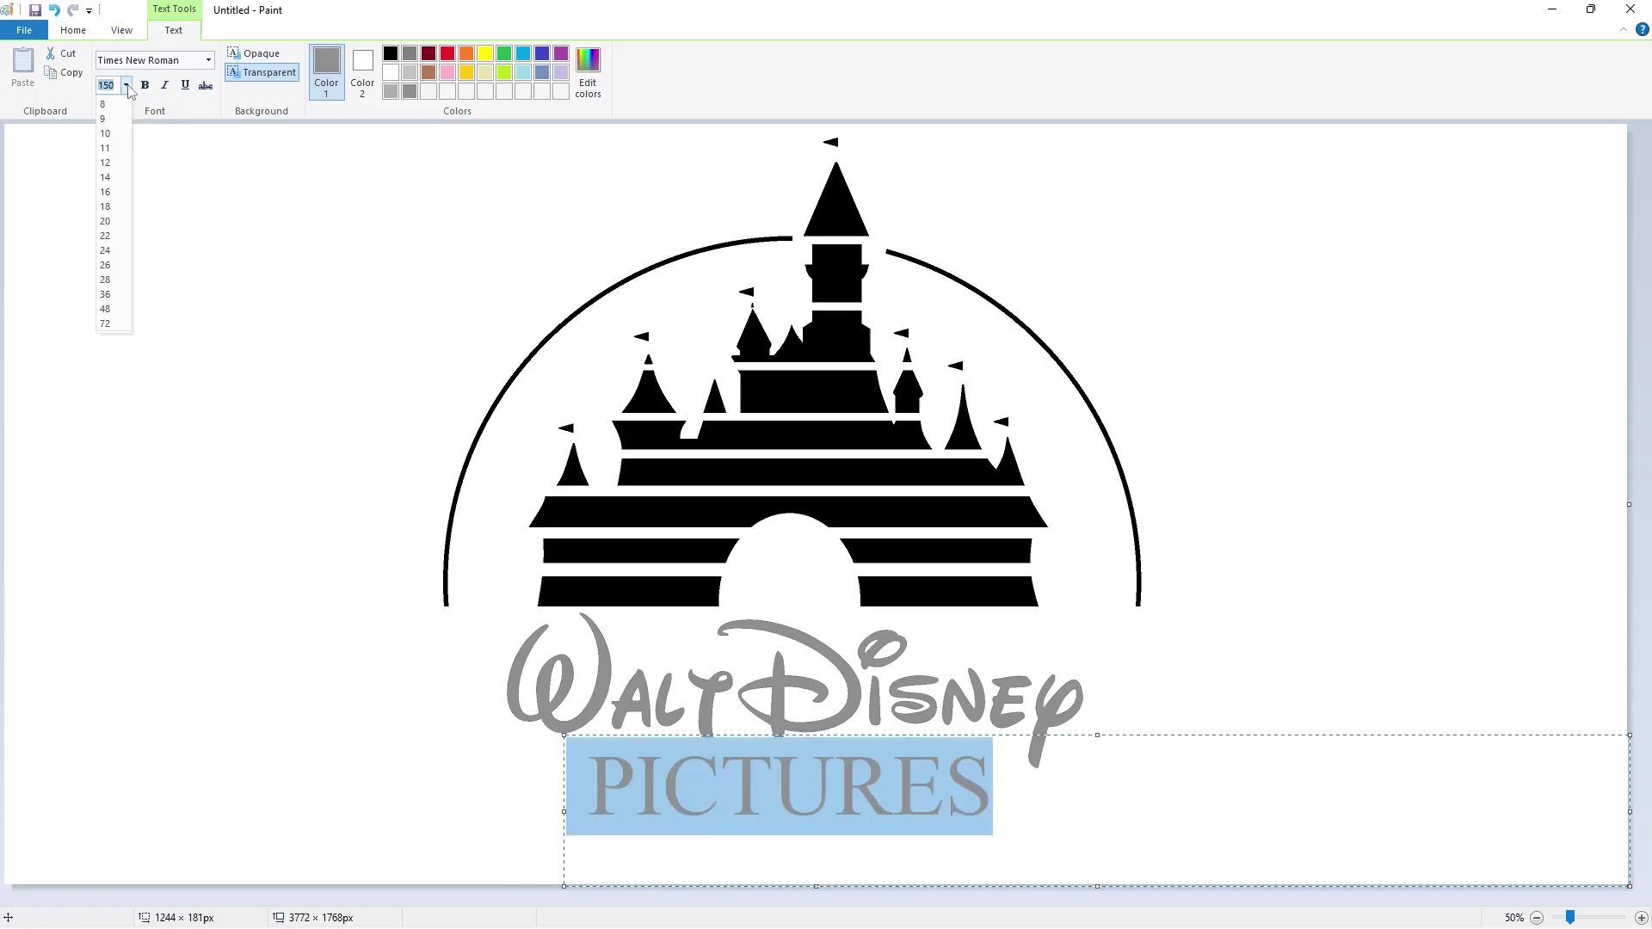
pyautogui.press('Return')
pyautogui.click(1029, 796)
pyautogui.moveTo(563, 735); pyautogui.dragTo(564, 735)
# Try font size 145 for "PICTURES", settle on 147, nudge the box up slightly and place the text on the canvas.
pyautogui.hotkey('ctrl', 'a')
pyautogui.click(125, 84)
pyautogui.write('145')
pyautogui.press('Return')
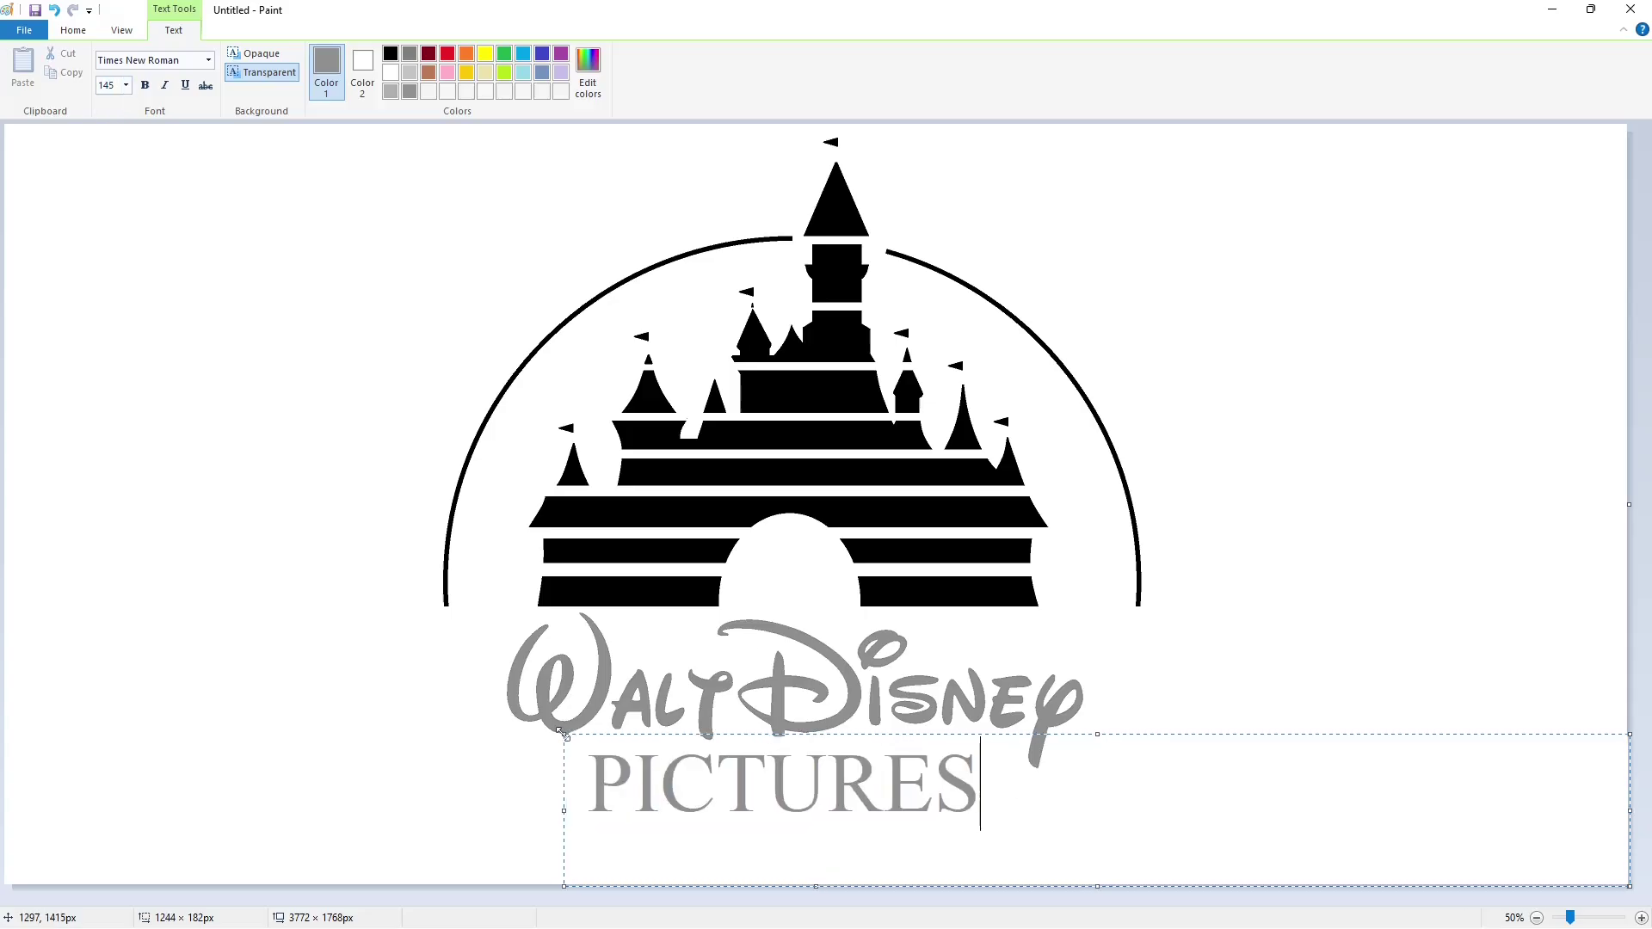
pyautogui.hotkey('ctrl', 'a')
pyautogui.click(126, 85)
pyautogui.write('147')
pyautogui.press('Return')
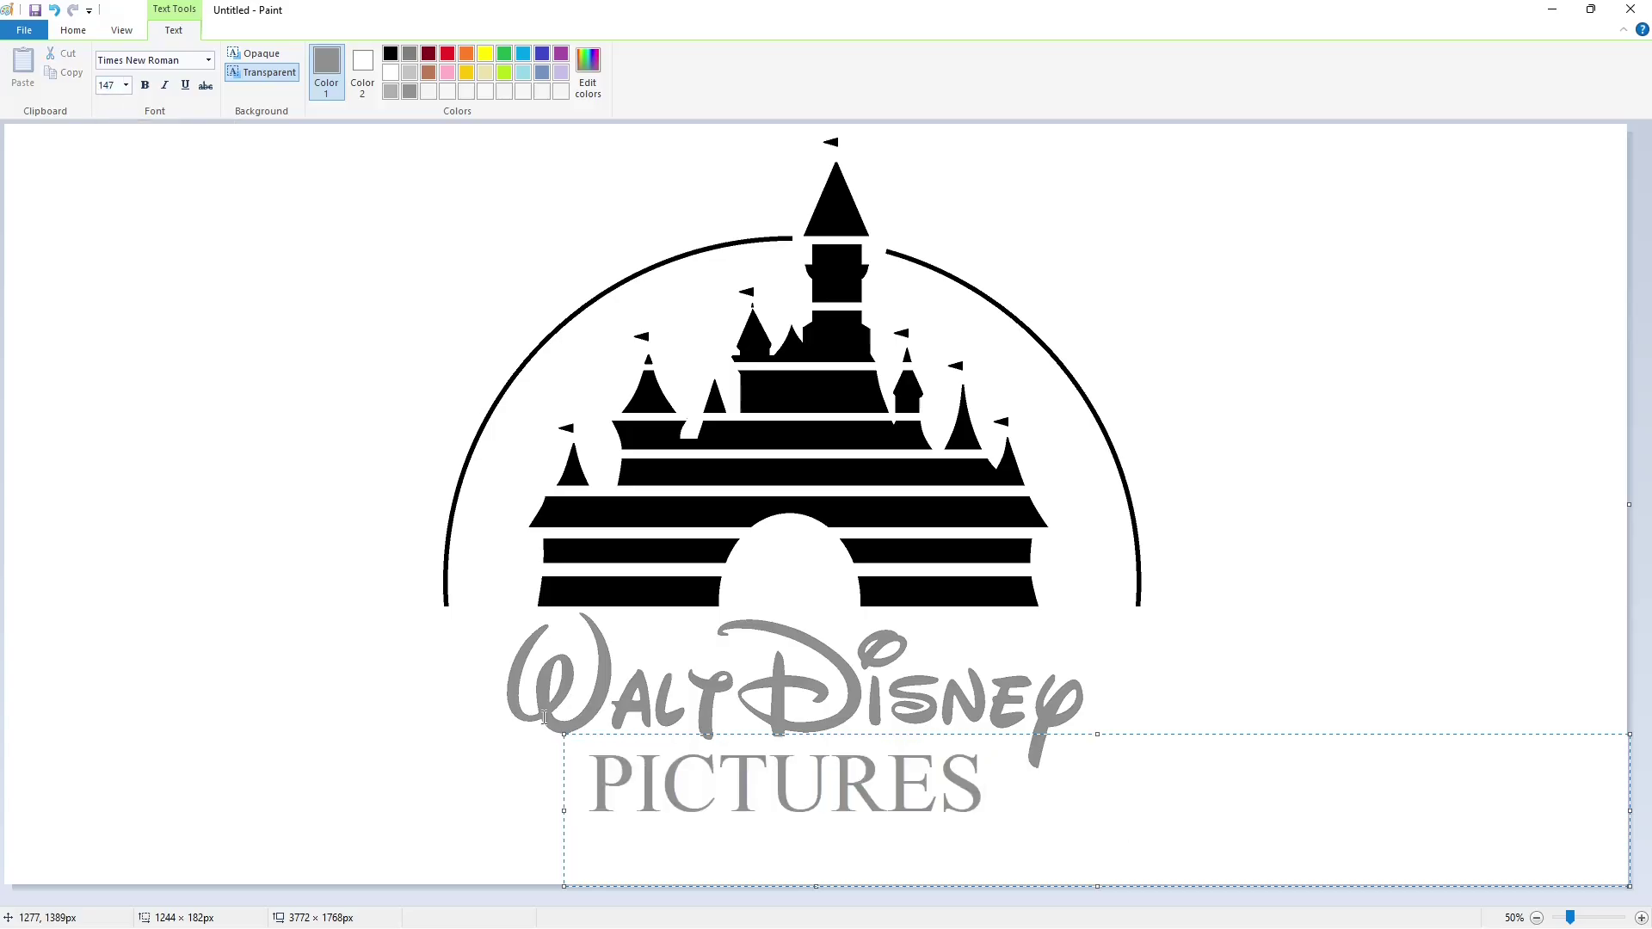
pyautogui.moveTo(564, 735); pyautogui.dragTo(563, 733)
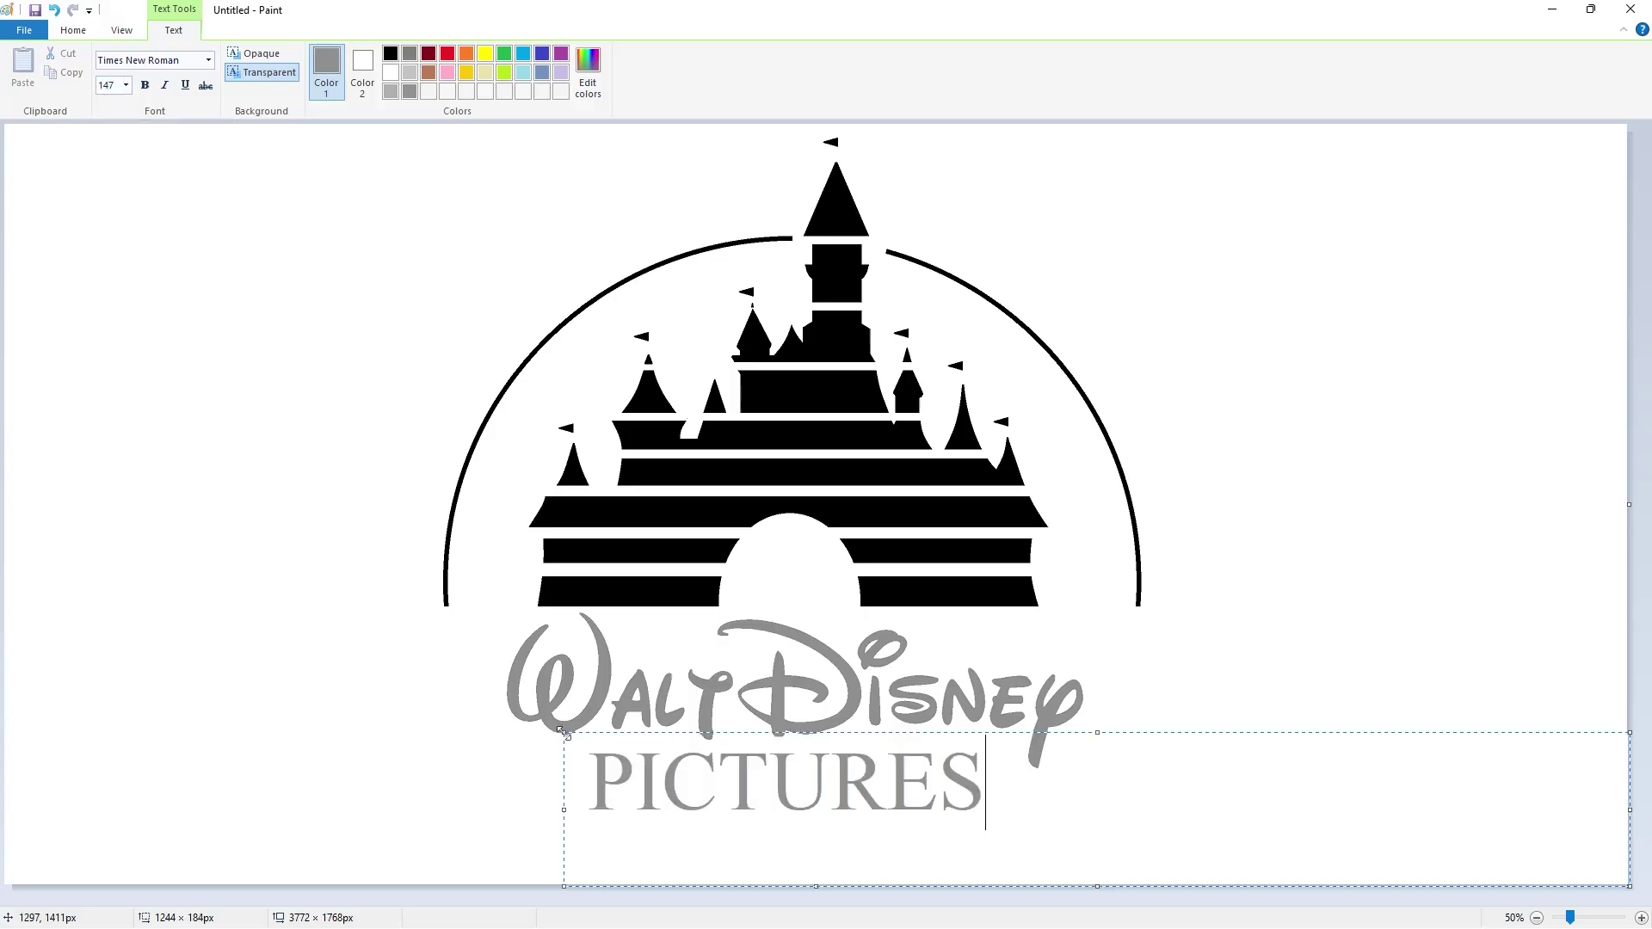
pyautogui.click(435, 750)
# Define a custom light blue colour and fill the tallest tower's pointed roof with it.
pyautogui.click(856, 75)
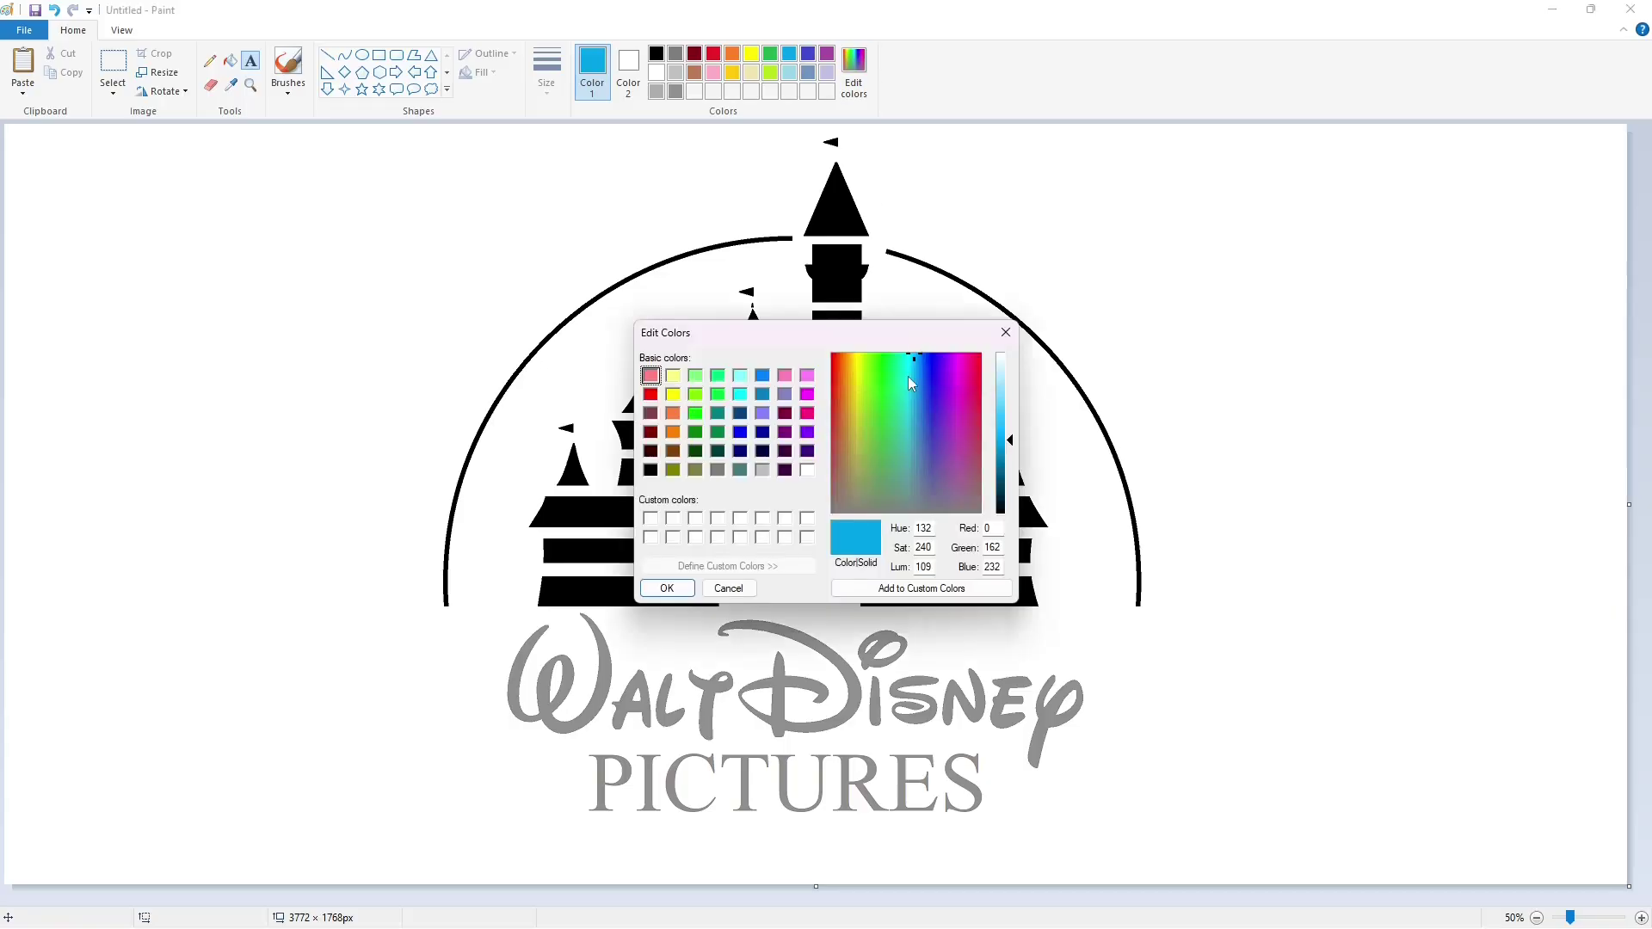
pyautogui.click(919, 362)
pyautogui.click(1006, 412)
pyautogui.click(667, 588)
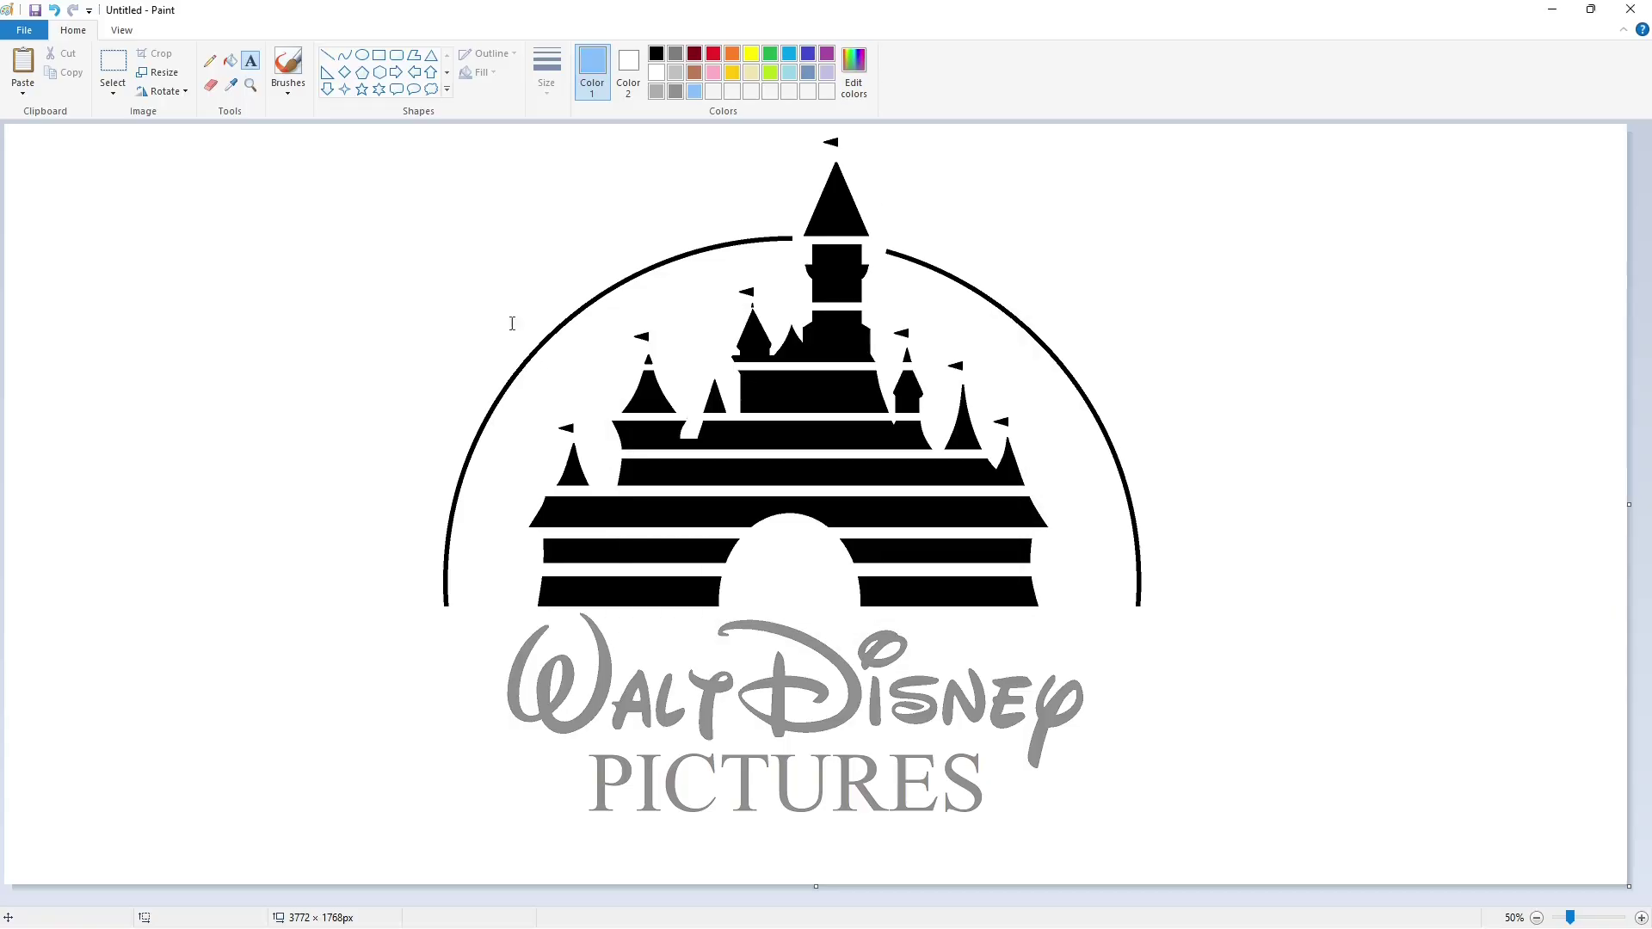
pyautogui.click(229, 60)
pyautogui.click(847, 212)
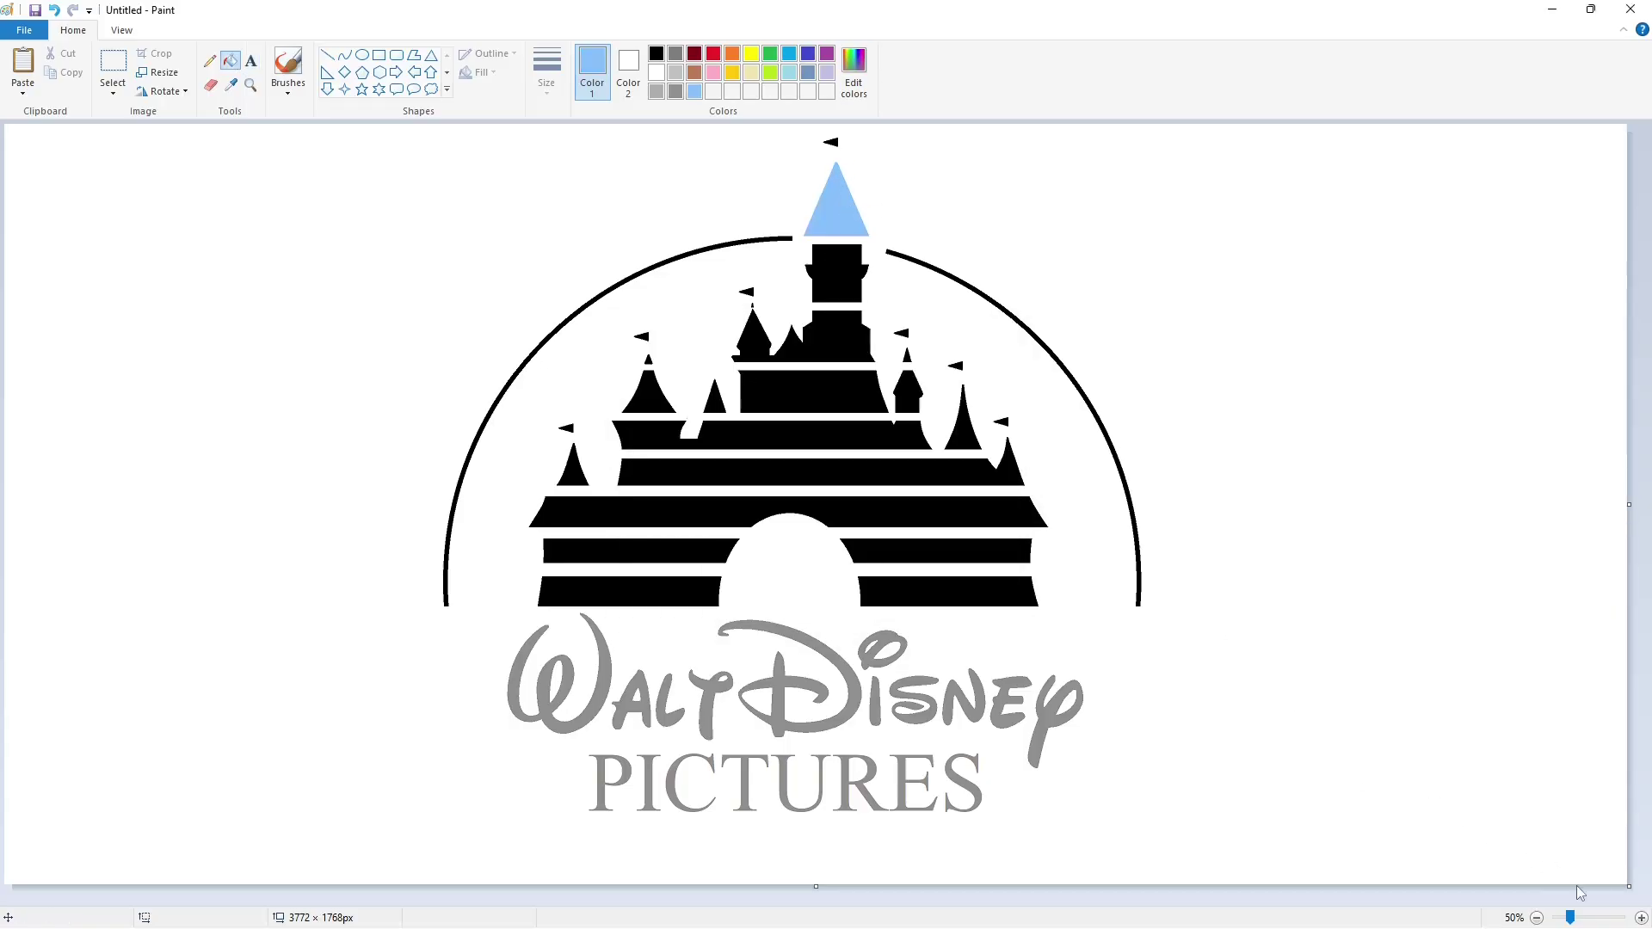
# Fill the castle's small flags and detached spire tips with the light blue.
pyautogui.scroll(1, 1577, 885)
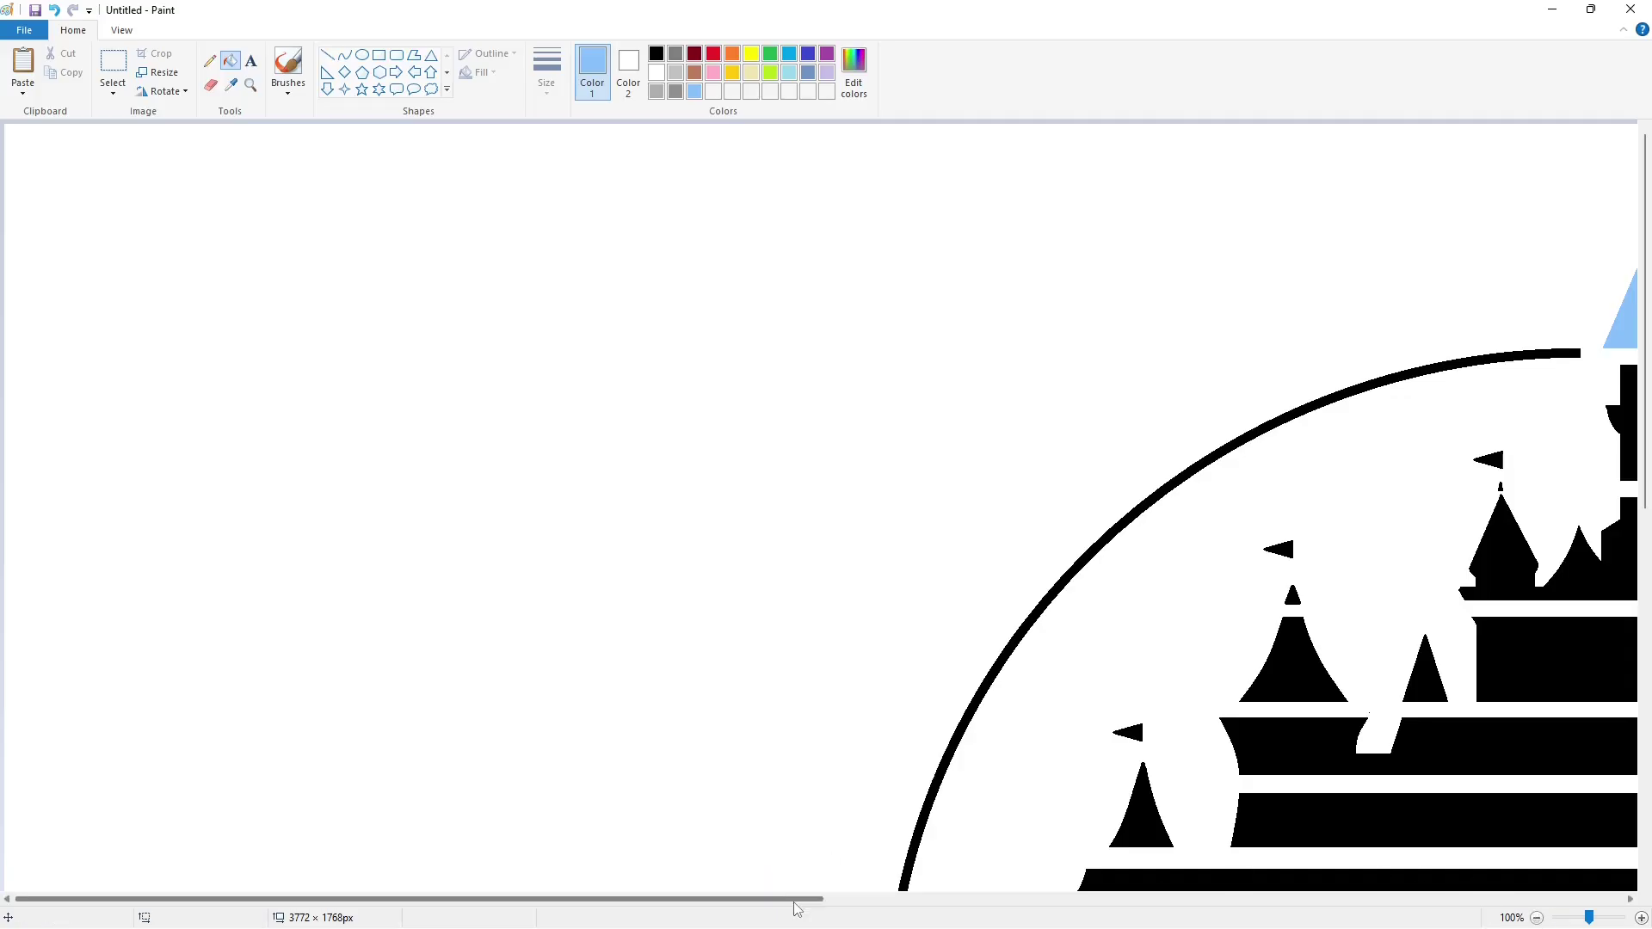
pyautogui.moveTo(795, 900); pyautogui.dragTo(1158, 900)
pyautogui.scroll(-3, 909, 330)
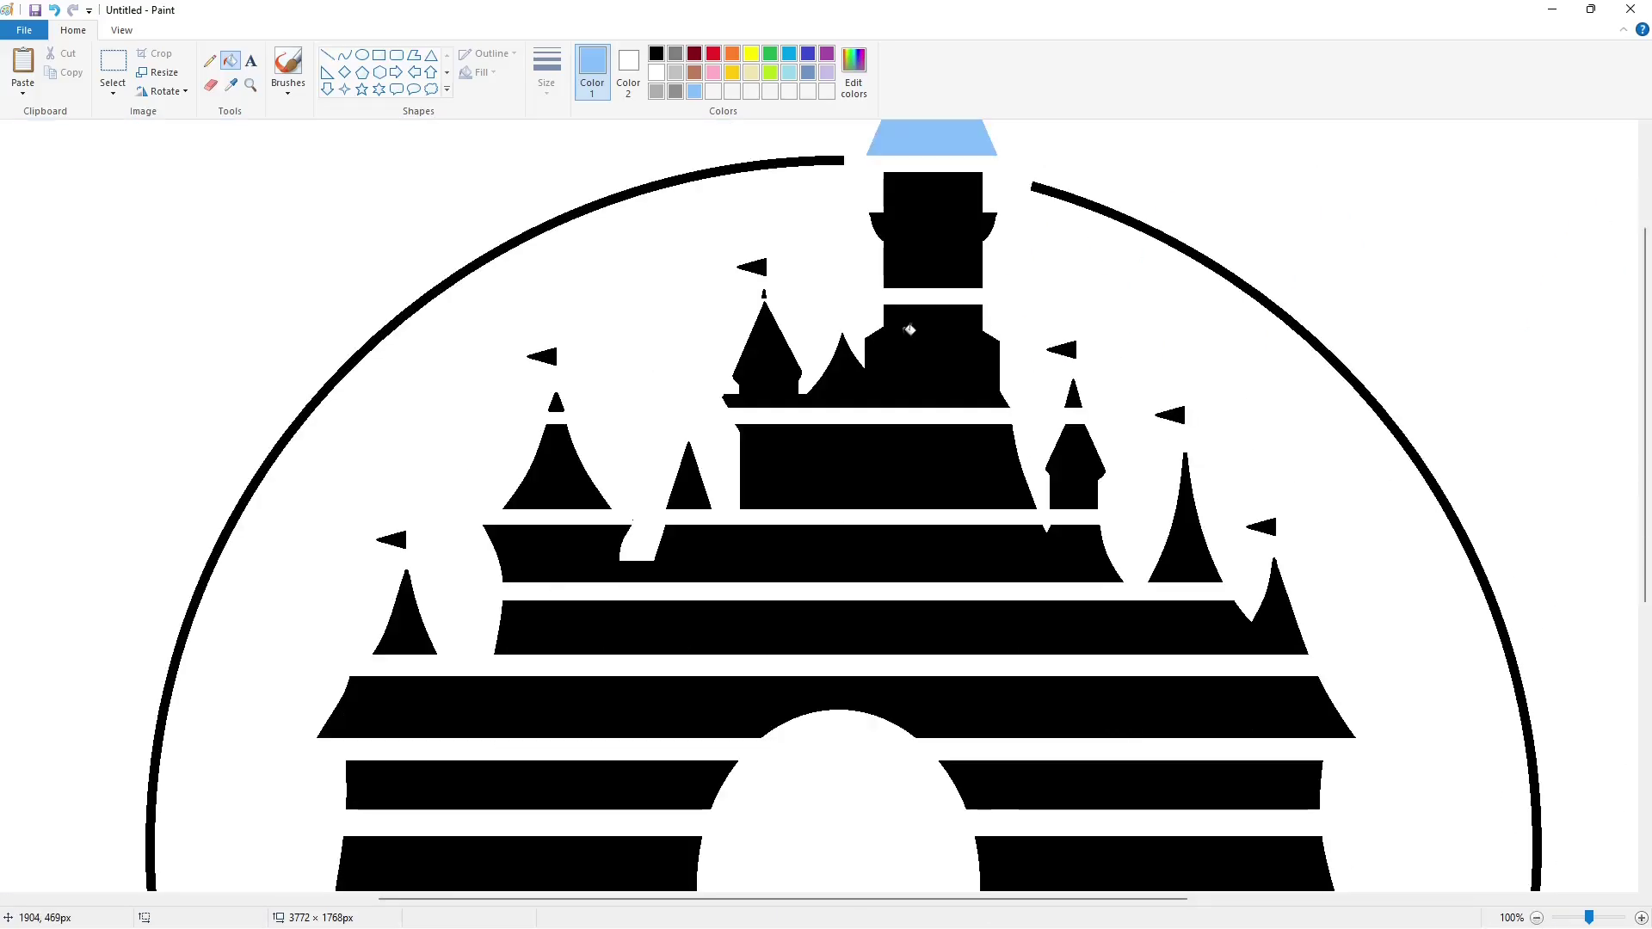
pyautogui.click(394, 539)
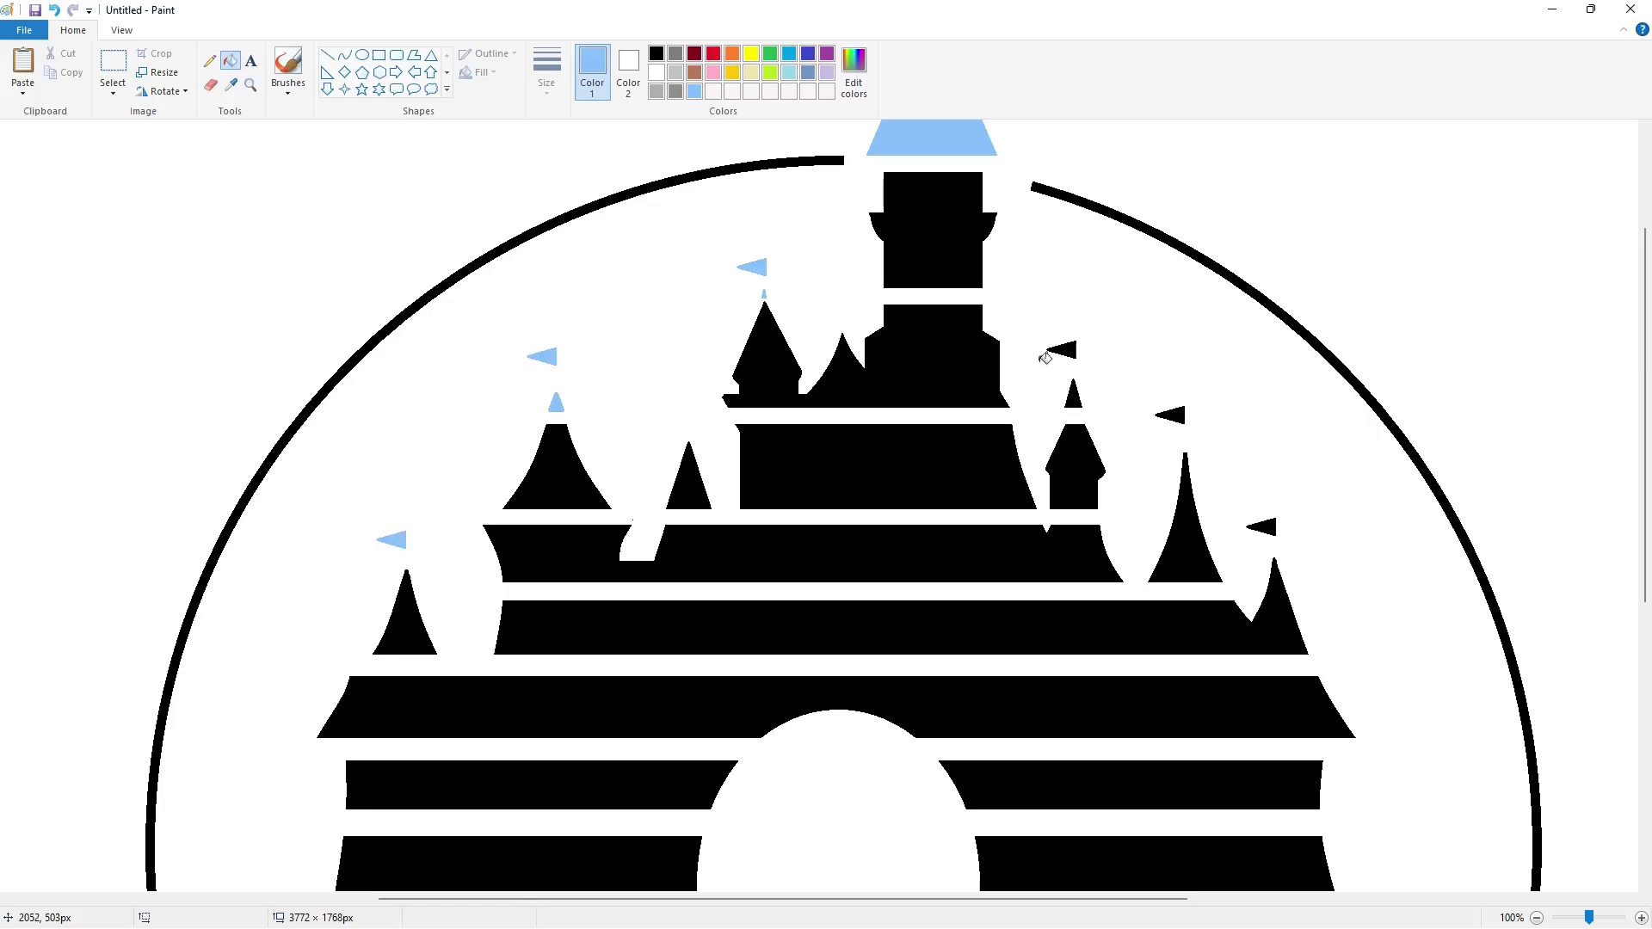
pyautogui.click(1063, 351)
pyautogui.click(1074, 396)
pyautogui.click(1172, 415)
pyautogui.click(1262, 527)
pyautogui.scroll(-3, 1277, 551)
pyautogui.scroll(3, 1278, 551)
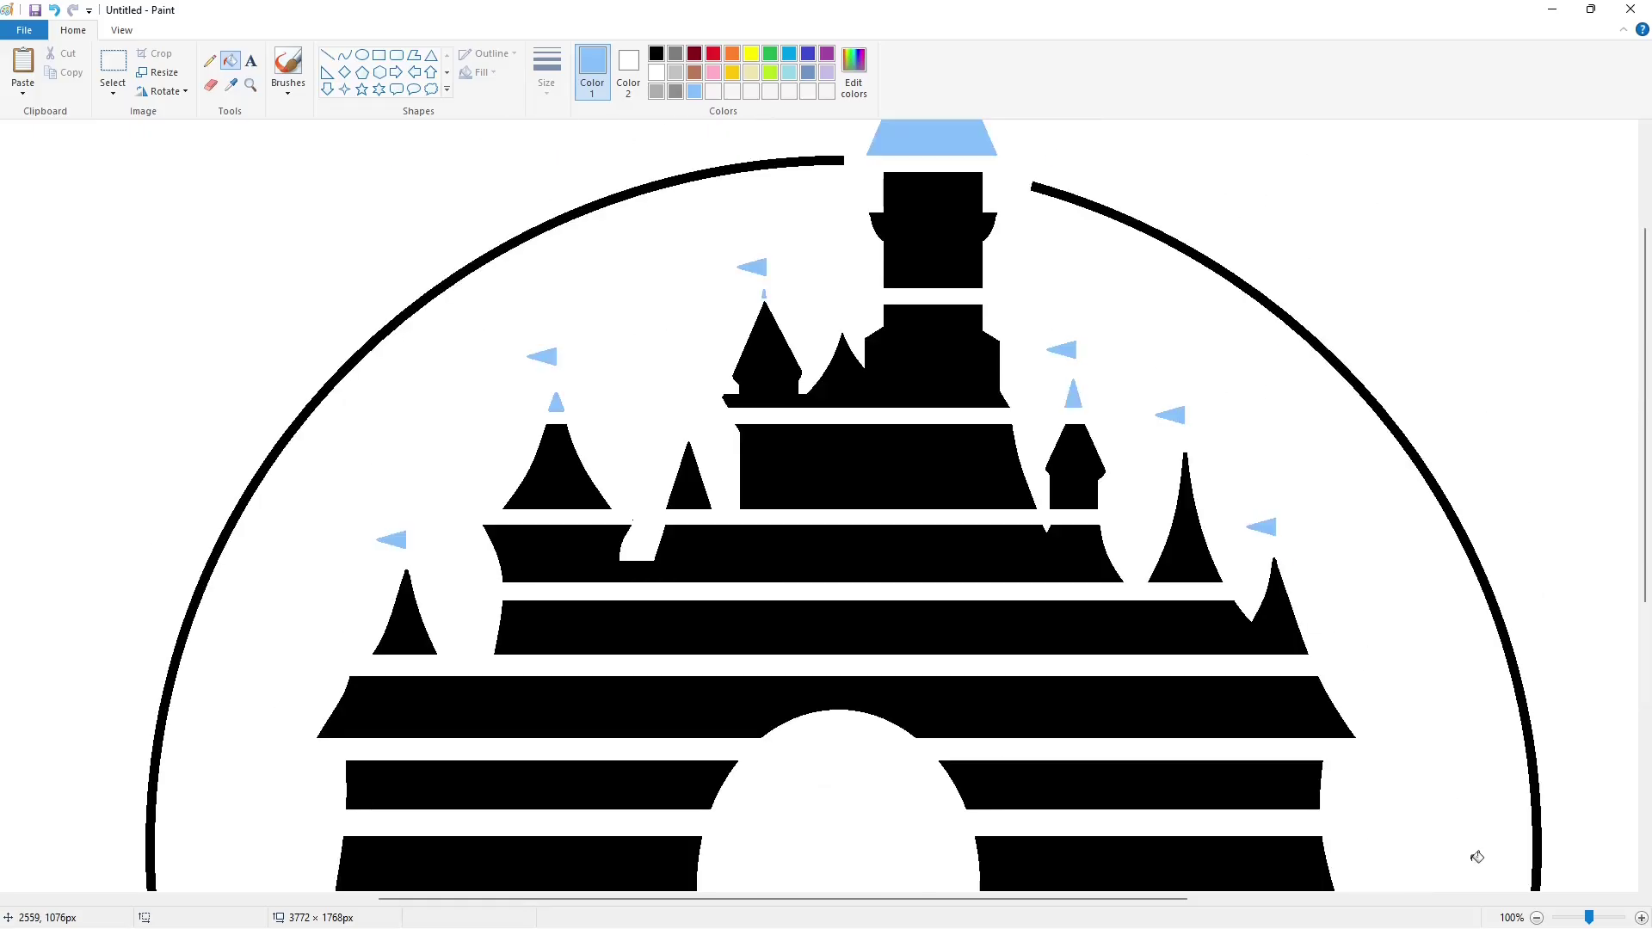
# Fill the central tower sections, the adjacent turrets and the upper castle bands with light blue.
pyautogui.click(1536, 918)
pyautogui.click(830, 280)
pyautogui.click(837, 335)
pyautogui.click(838, 382)
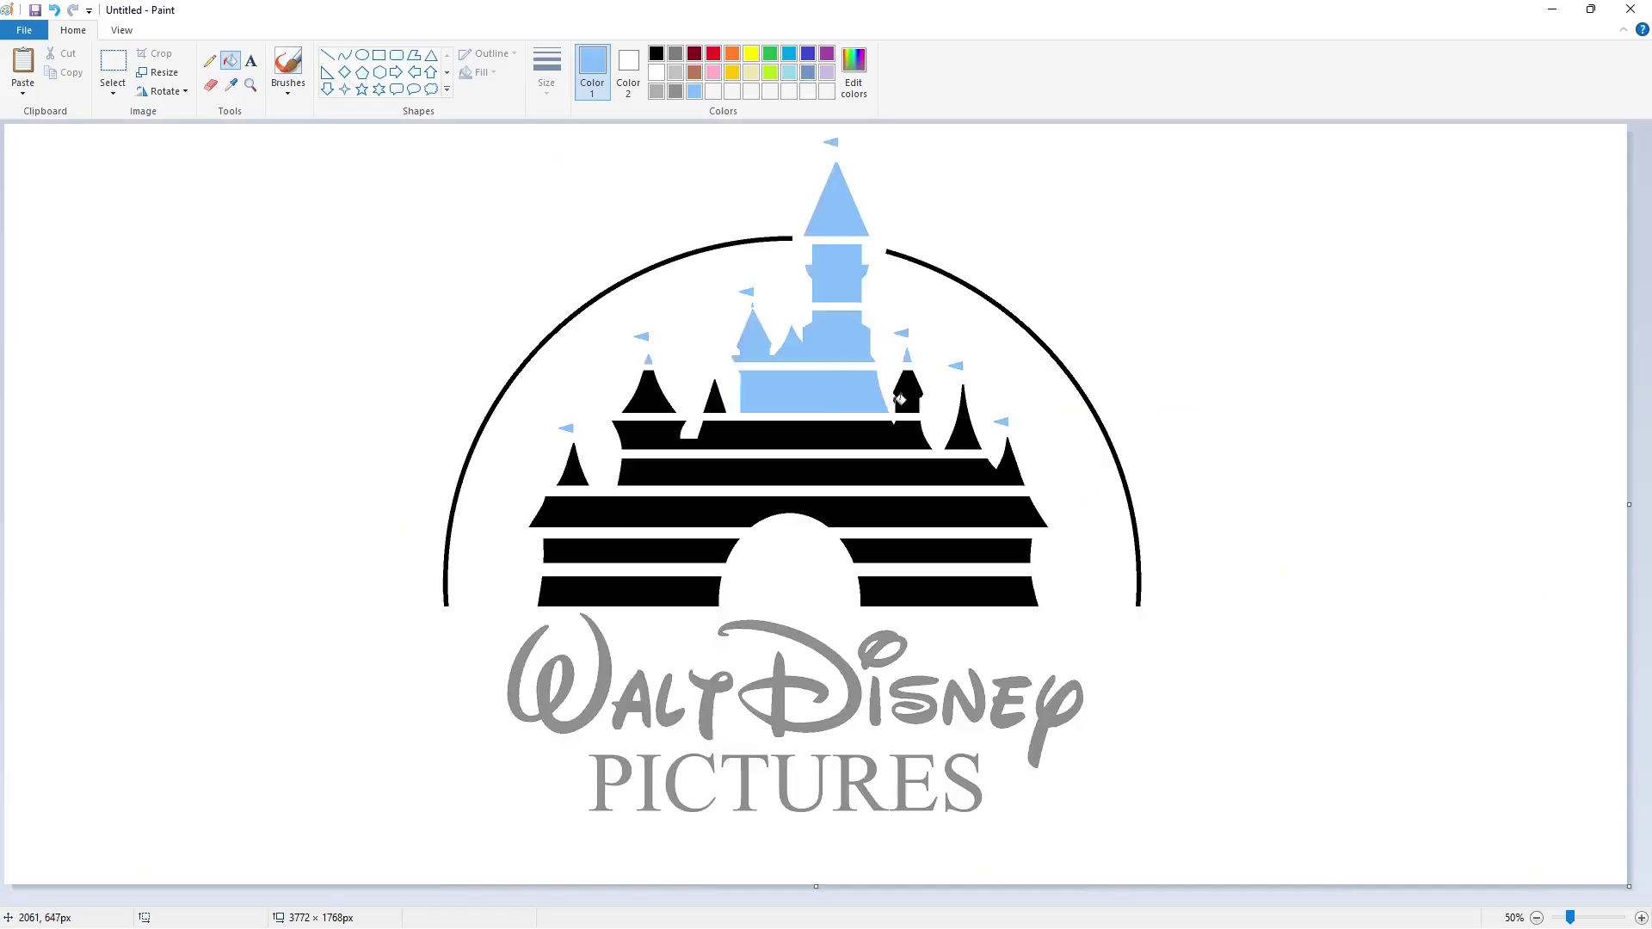
pyautogui.click(903, 399)
pyautogui.click(716, 397)
pyautogui.click(656, 406)
pyautogui.click(773, 428)
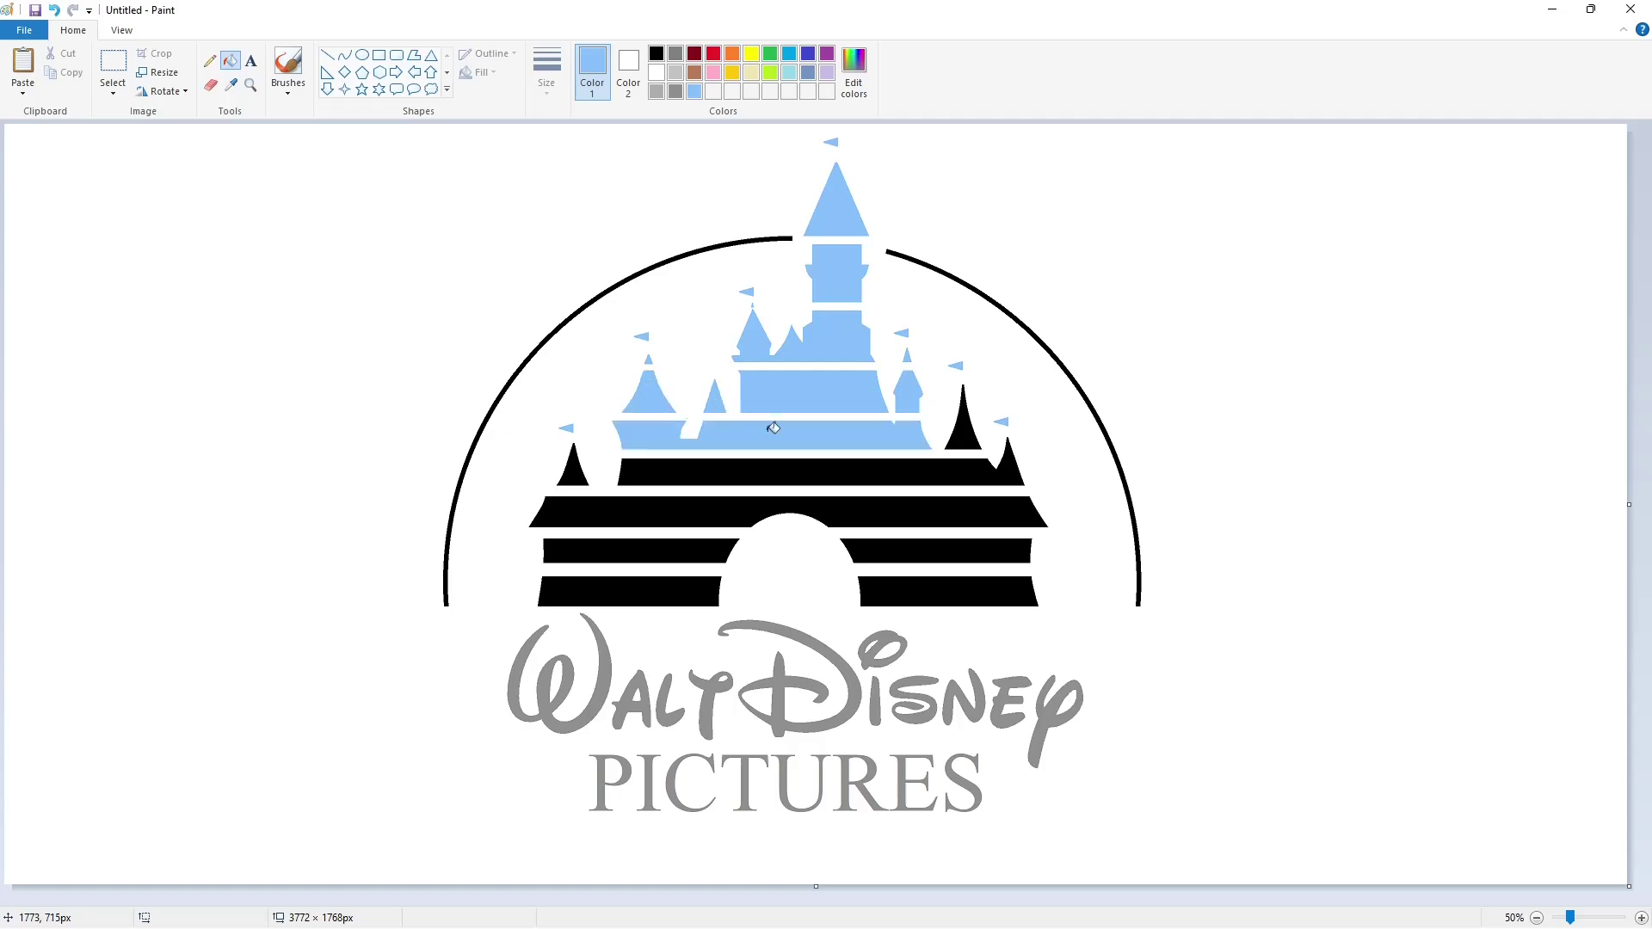
pyautogui.click(1018, 463)
pyautogui.click(1641, 918)
pyautogui.click(210, 84)
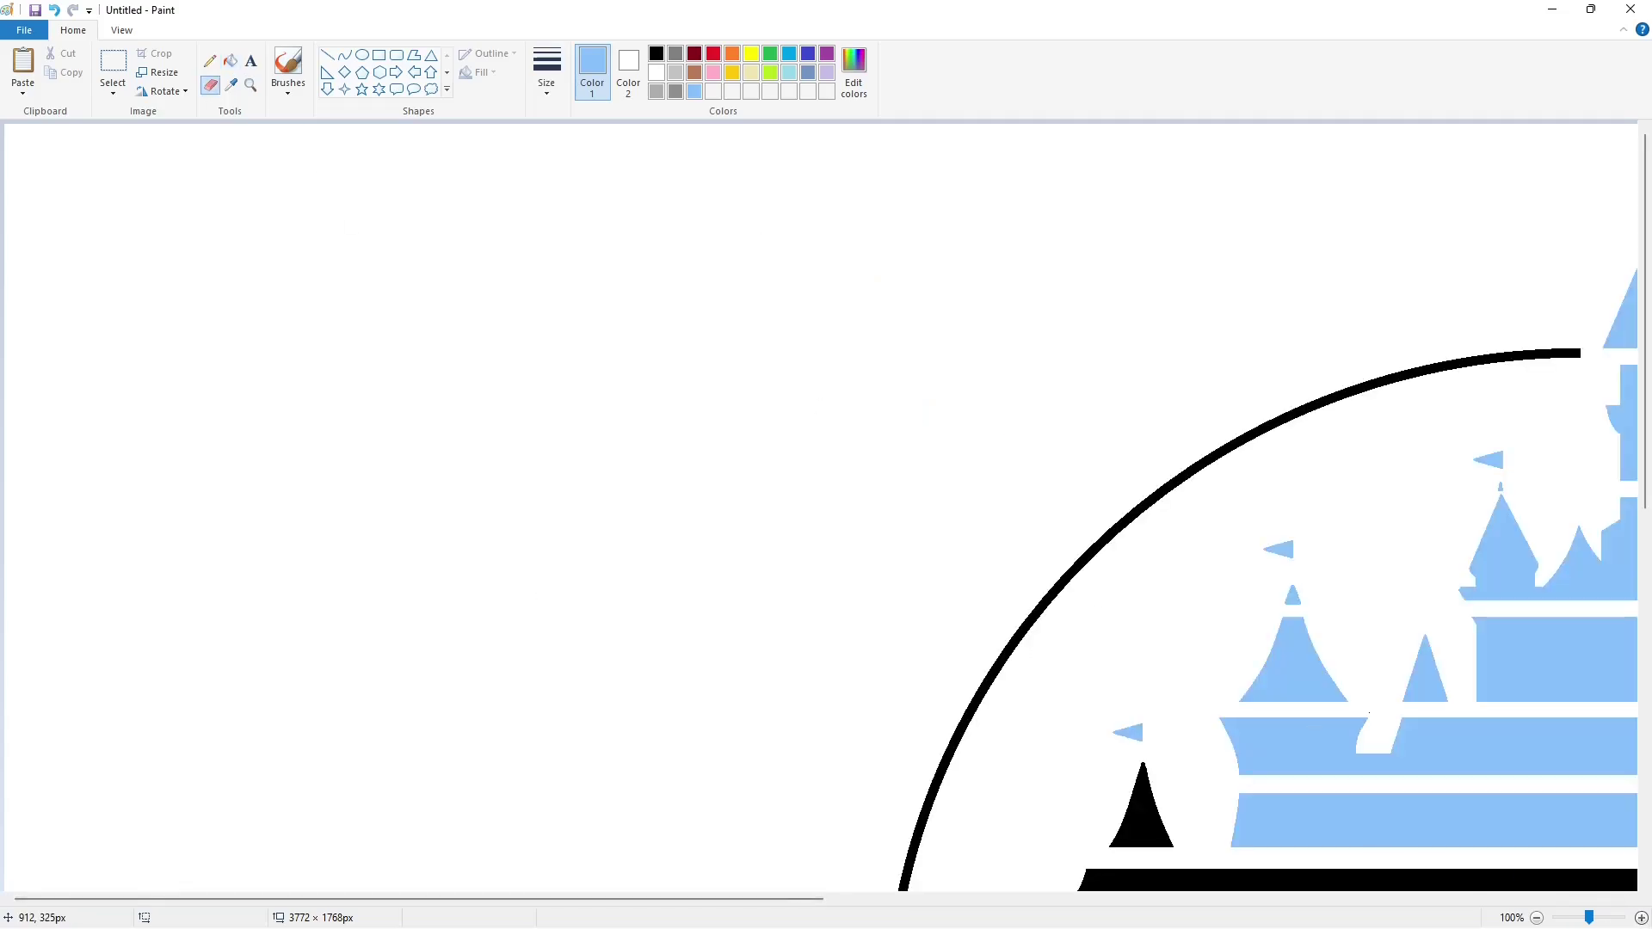
pyautogui.click(1536, 918)
# Fill the two remaining black spires, the lower castle bands and both arc segments with light blue.
pyautogui.click(230, 60)
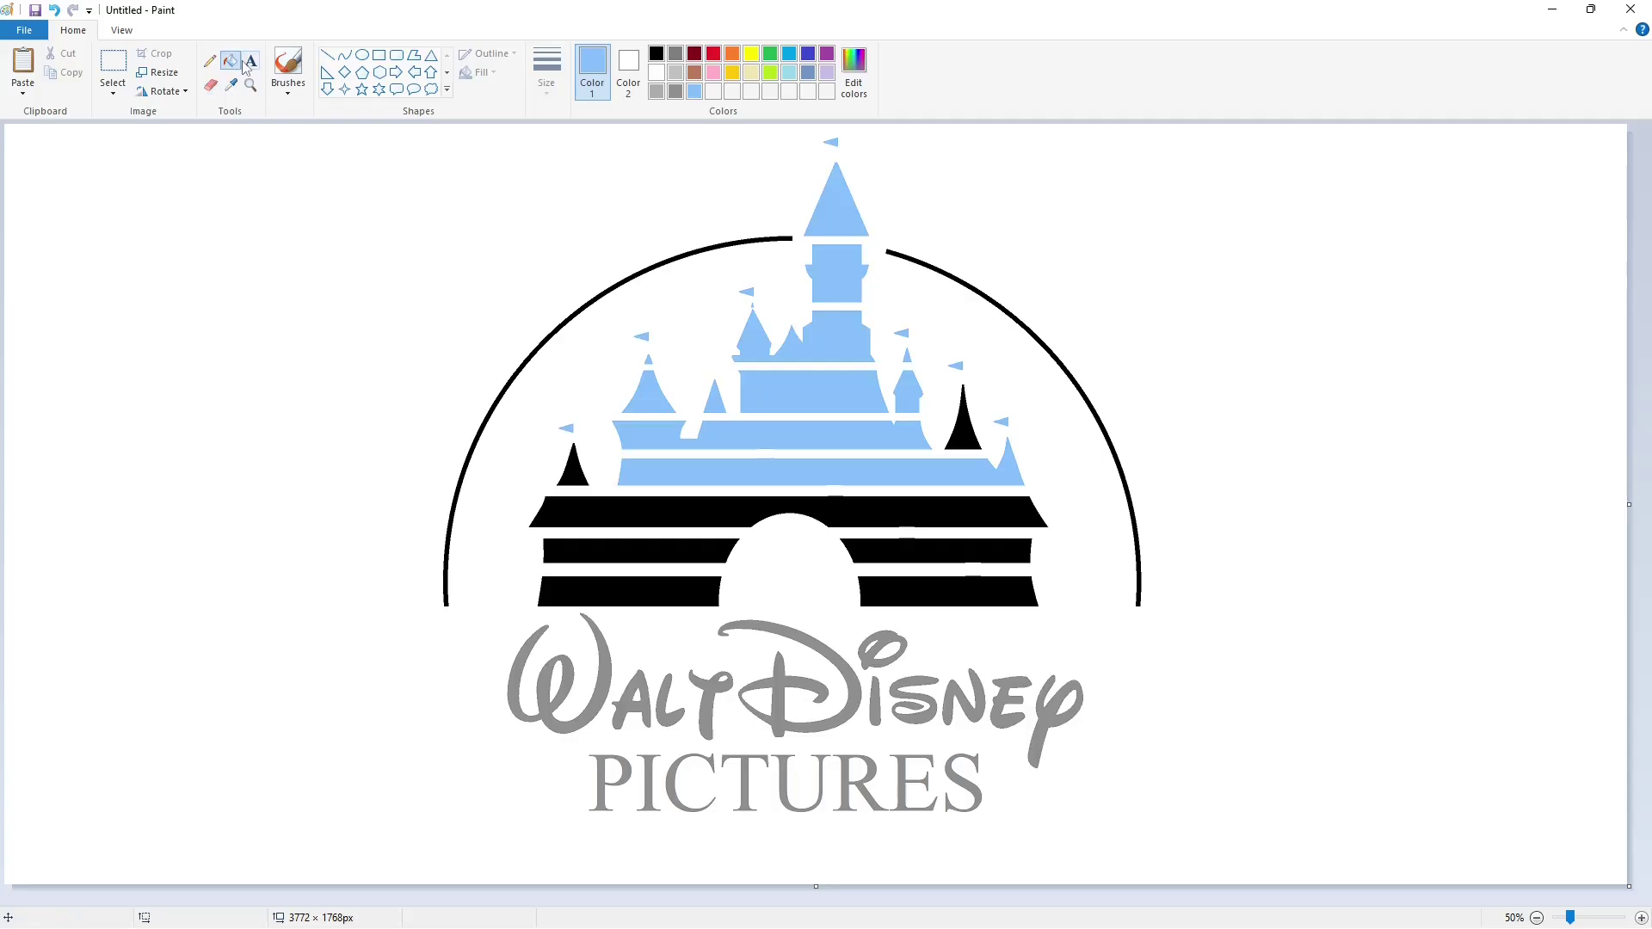
pyautogui.click(968, 434)
pyautogui.click(574, 474)
pyautogui.click(659, 520)
pyautogui.click(664, 550)
pyautogui.click(671, 589)
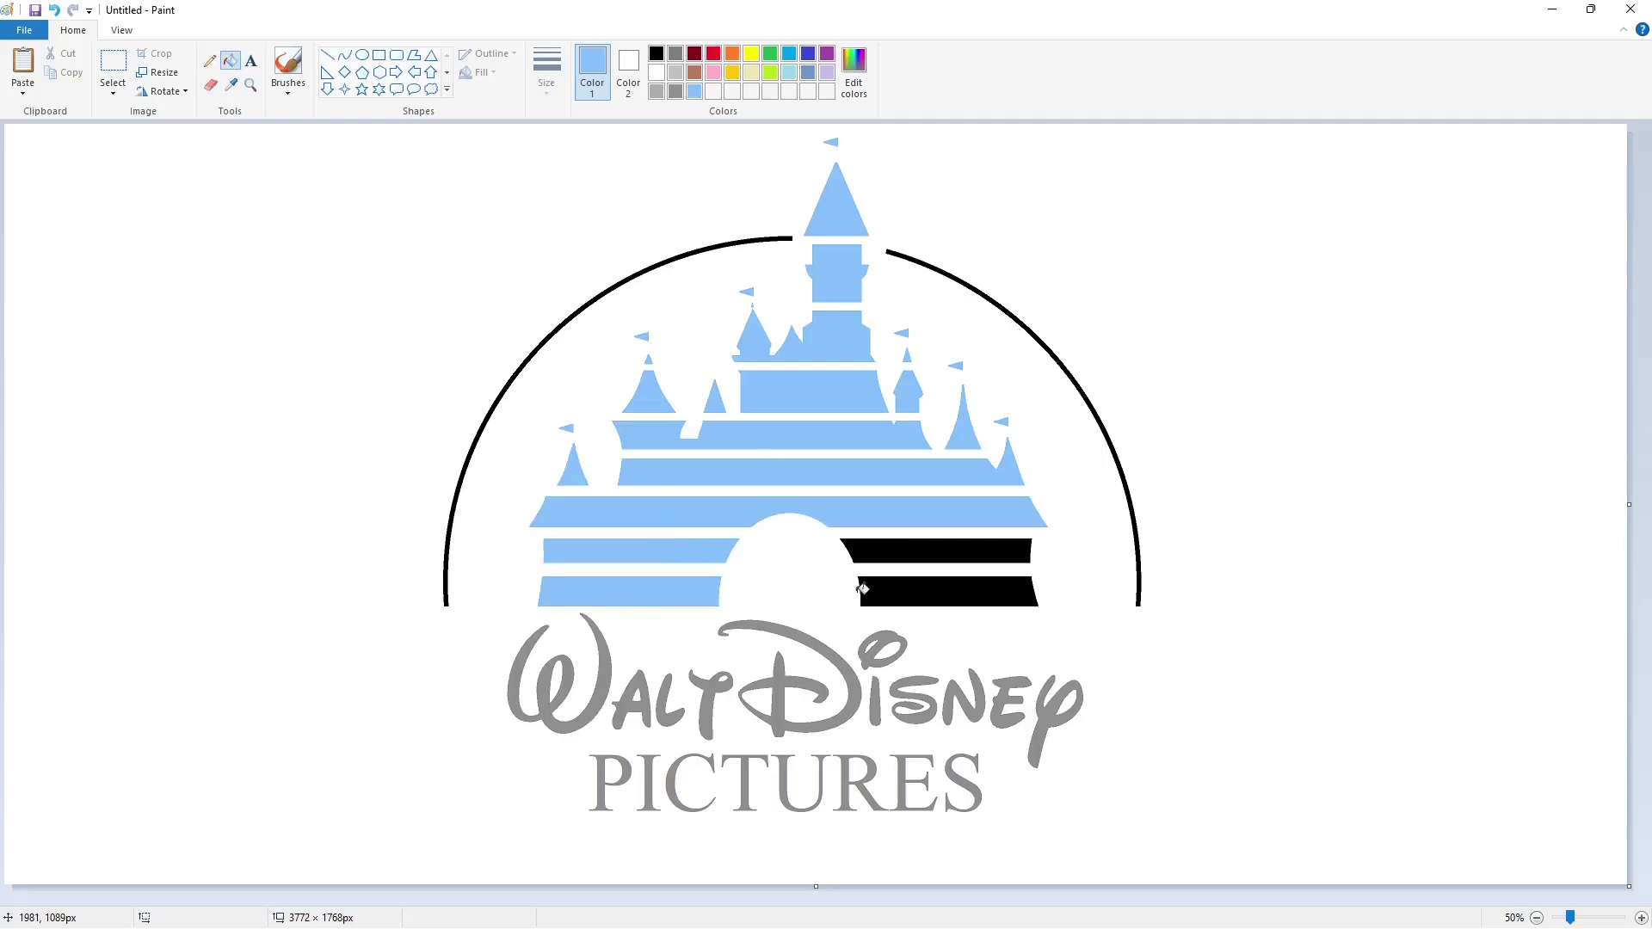
pyautogui.click(861, 551)
pyautogui.click(864, 589)
pyautogui.click(927, 258)
pyautogui.click(782, 240)
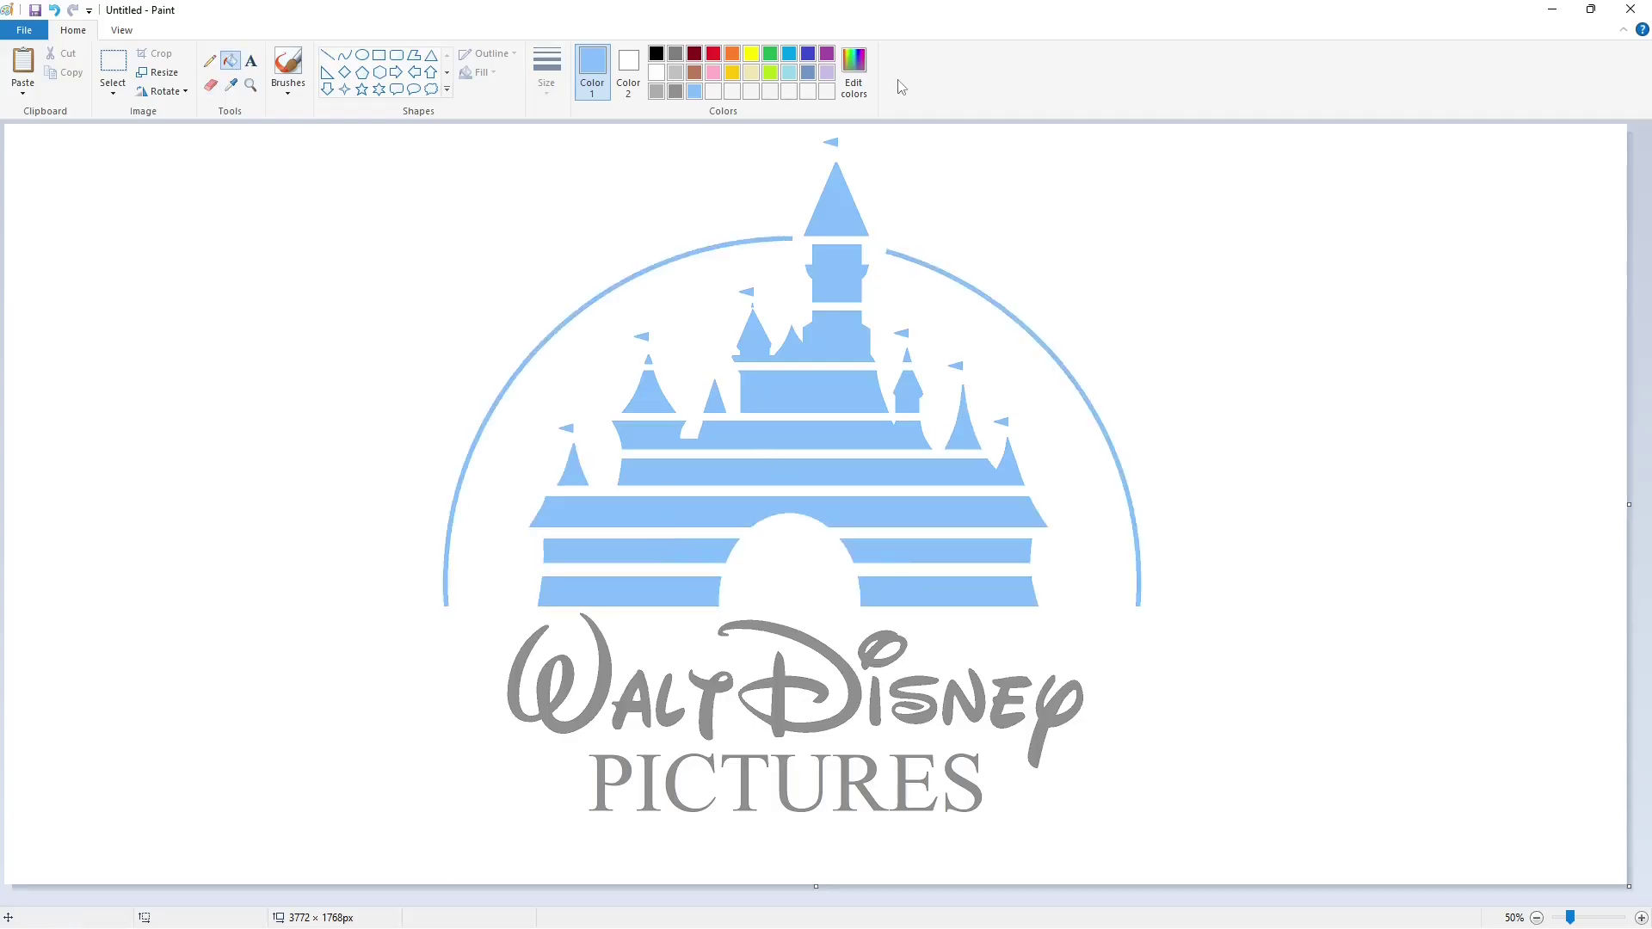
# Draw a horizontal black line about 271 px long across the leftmost spire, level with the adjacent gap between bands.
pyautogui.click(1641, 918)
pyautogui.moveTo(663, 899); pyautogui.dragTo(1054, 894)
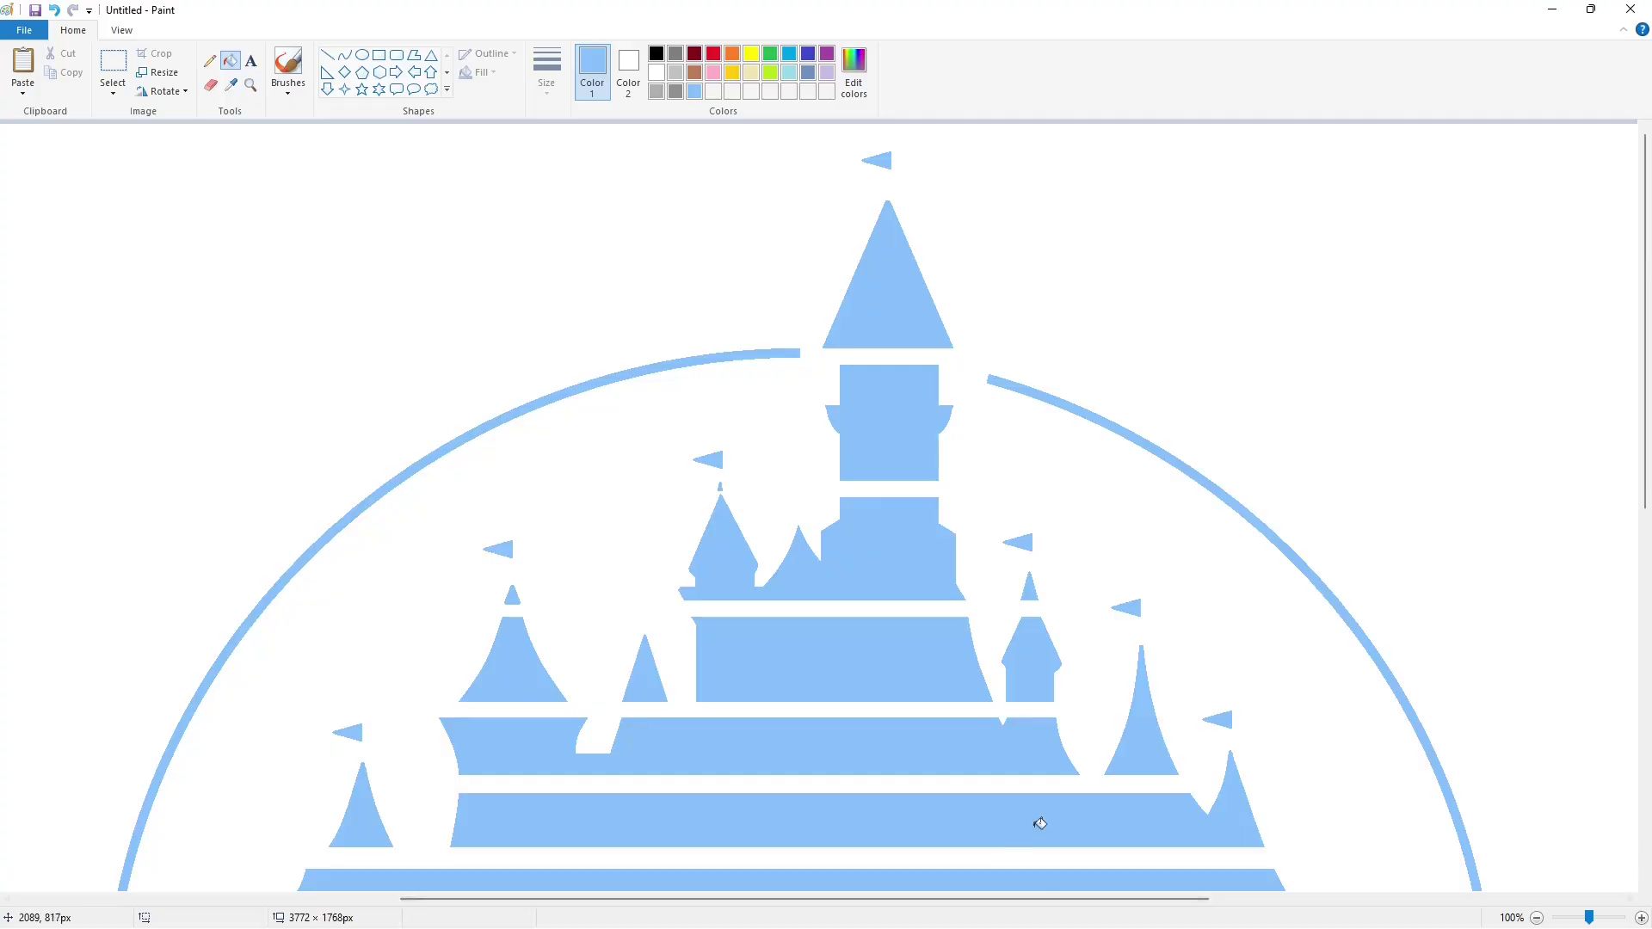
pyautogui.click(1640, 918)
pyautogui.scroll(-3, 1257, 783)
pyautogui.scroll(-1, 1257, 783)
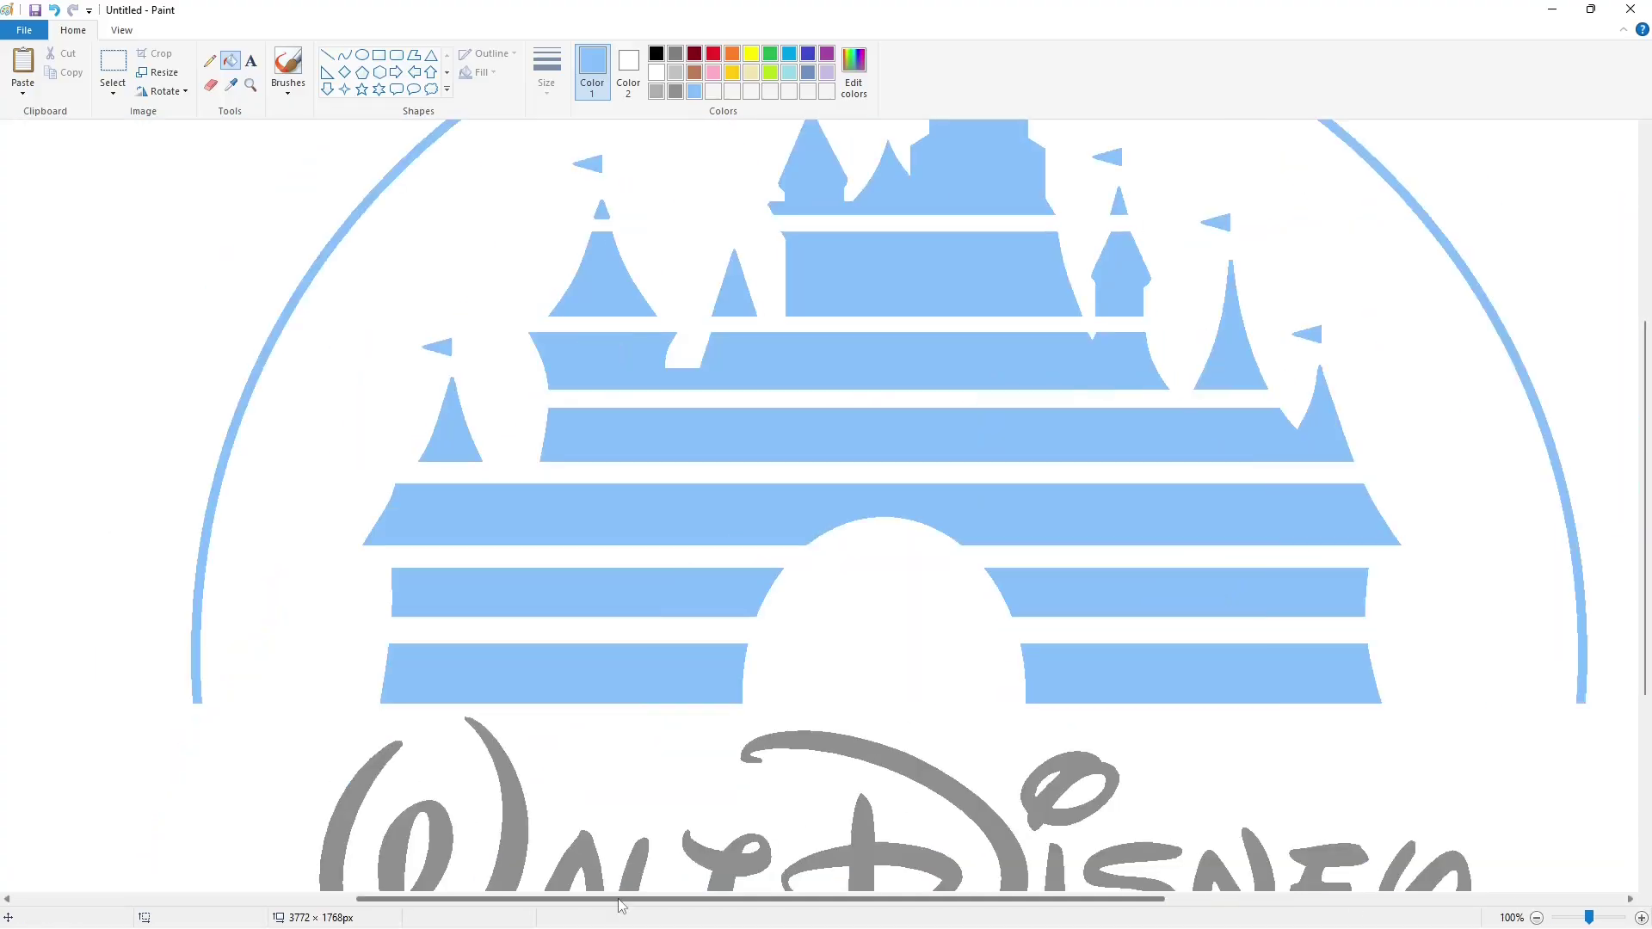
pyautogui.hscroll(-2, 1256, 783)
pyautogui.click(326, 55)
pyautogui.click(656, 53)
pyautogui.click(547, 69)
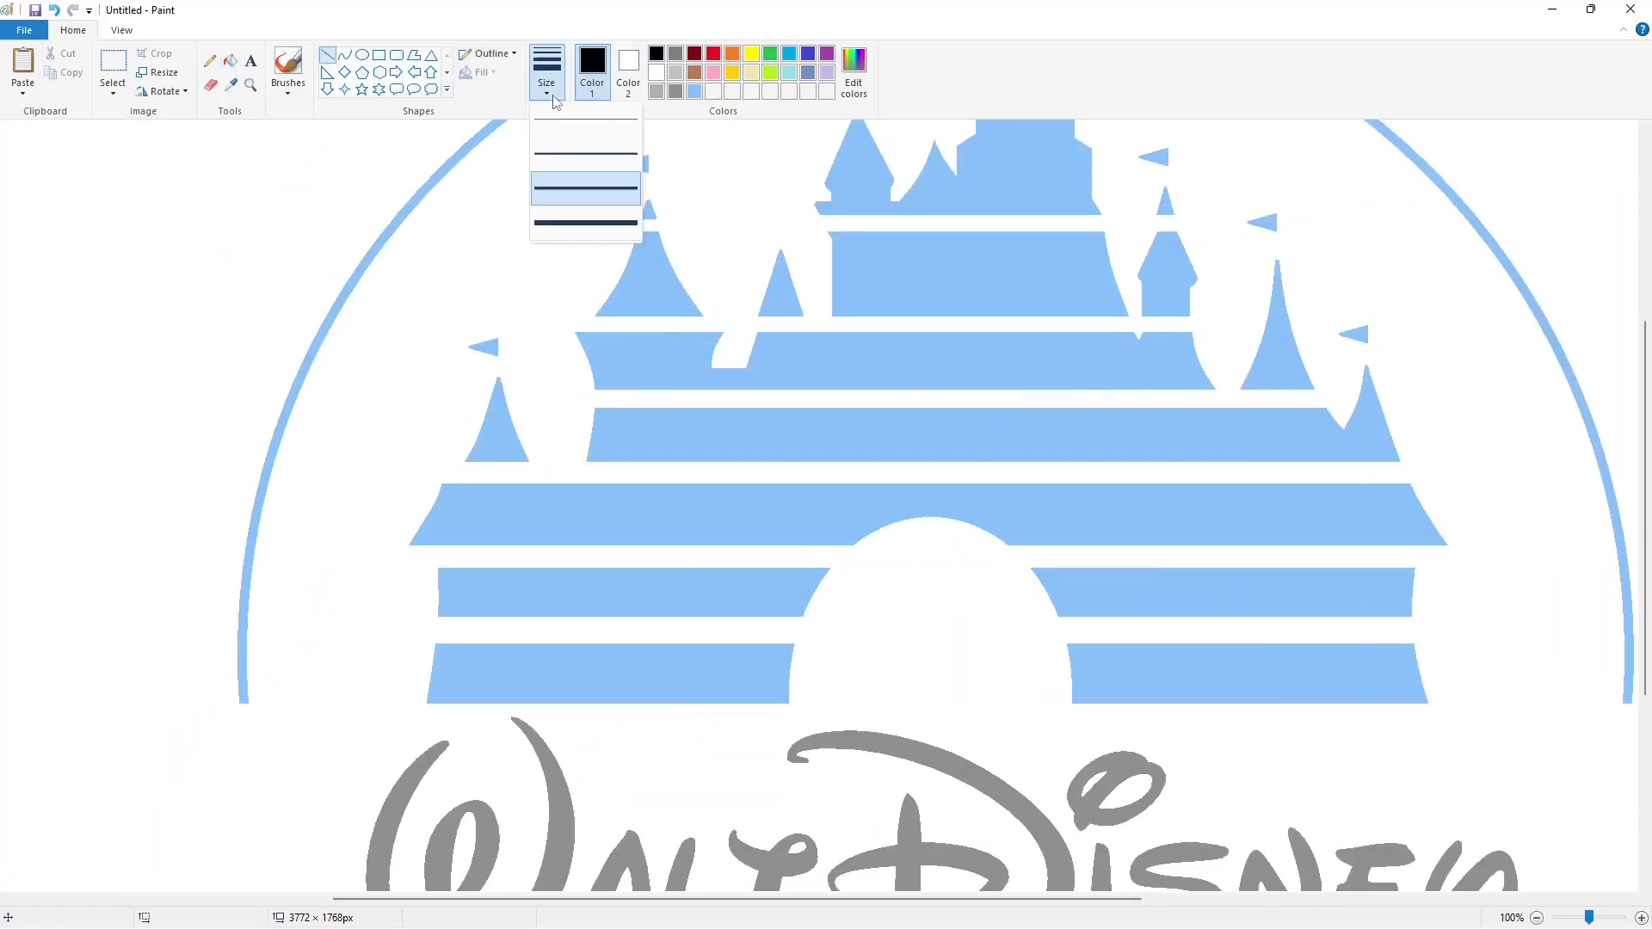
pyautogui.click(588, 170)
pyautogui.moveTo(459, 393); pyautogui.dragTo(694, 392)
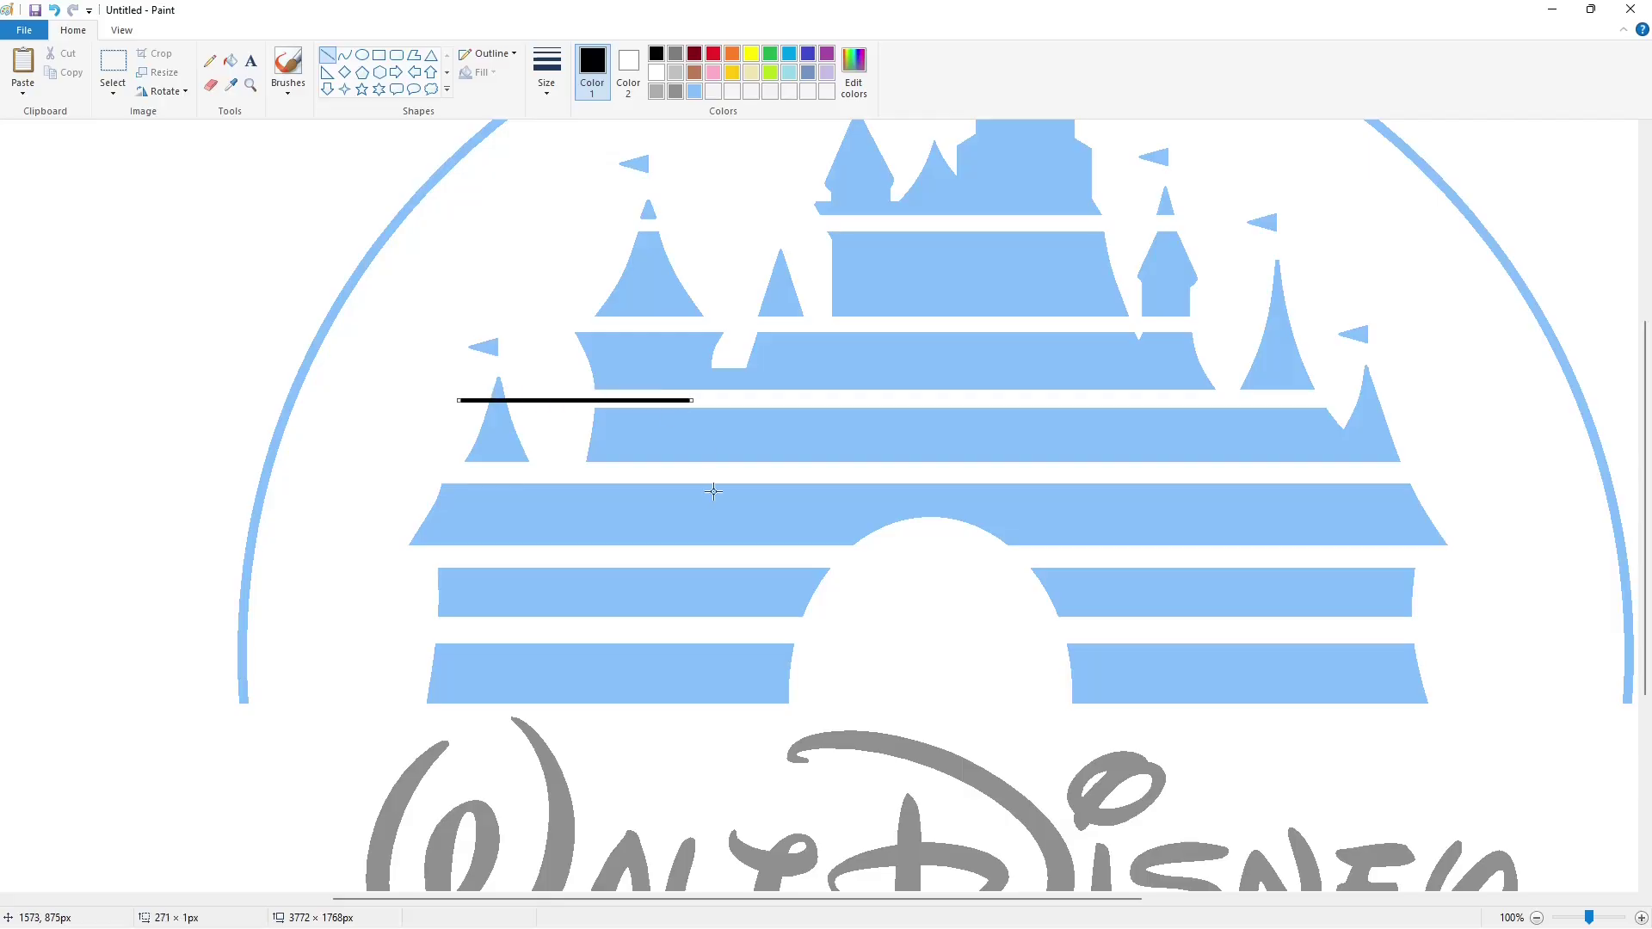
# Draw a second horizontal black line about 334 px long below the first and align the pair with the castle's gap edges.
pyautogui.moveTo(466, 410); pyautogui.dragTo(754, 411)
pyautogui.press('Up')
pyautogui.press('Up')
pyautogui.press('Up')
pyautogui.press('Up')
pyautogui.press('Up')
pyautogui.press('Up')
pyautogui.press('Up')
pyautogui.press('Up')
pyautogui.press('Up')
pyautogui.press('Up')
pyautogui.press('Up')
pyautogui.press('Down')
pyautogui.press('Down')
pyautogui.press('Down')
pyautogui.press('Down')
pyautogui.press('Down')
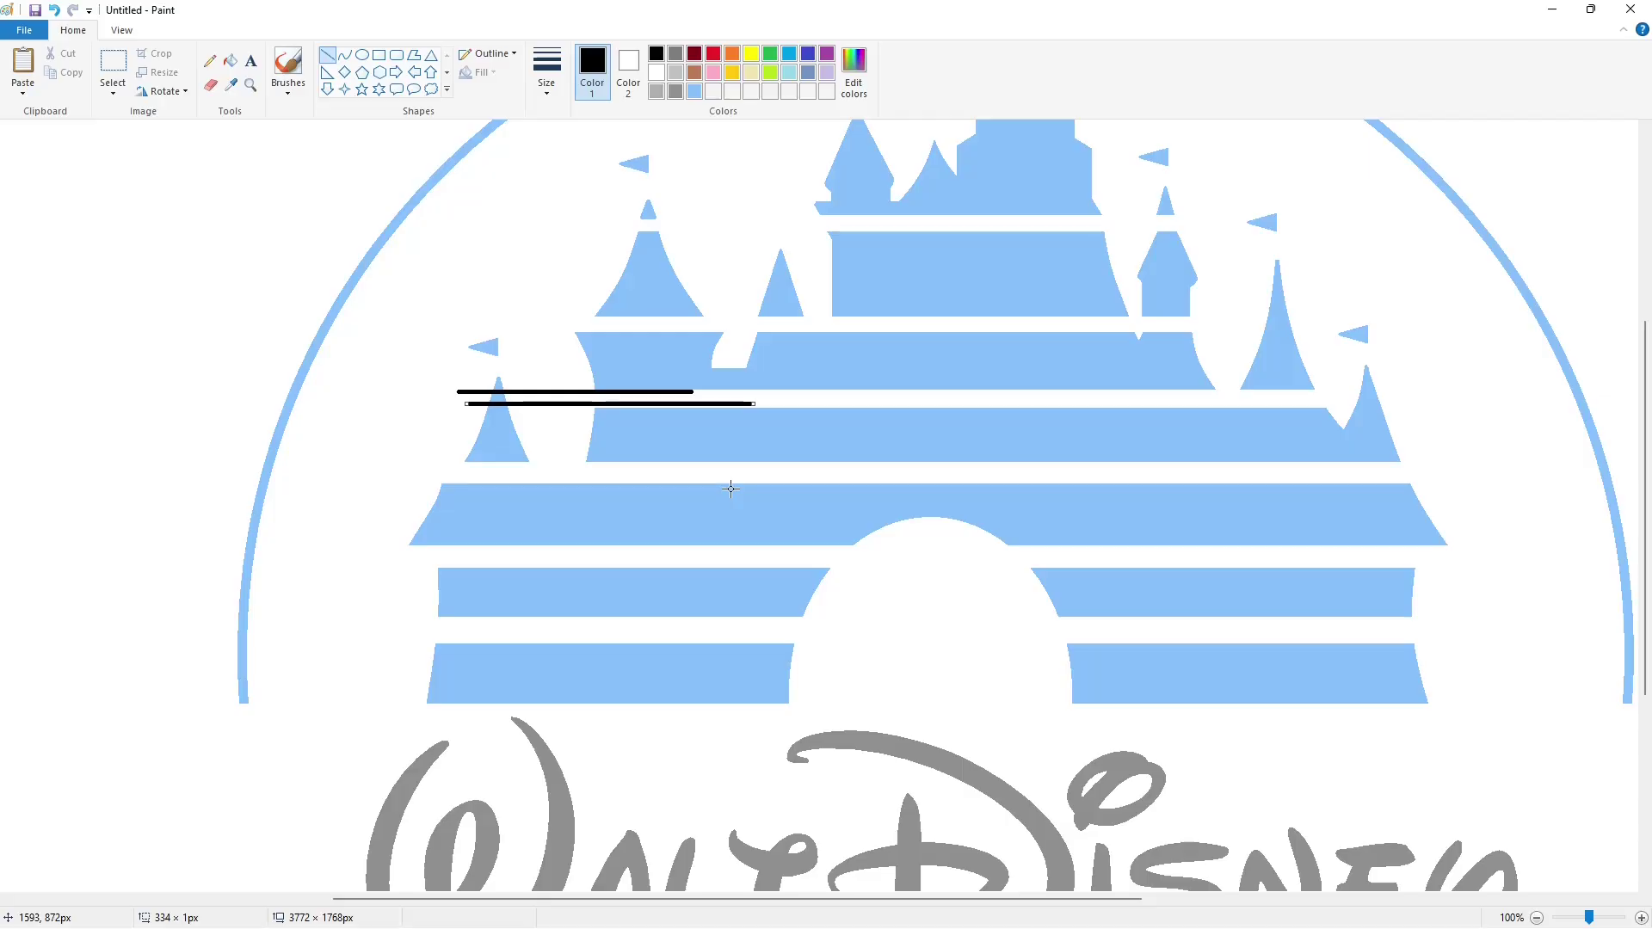
pyautogui.click(730, 489)
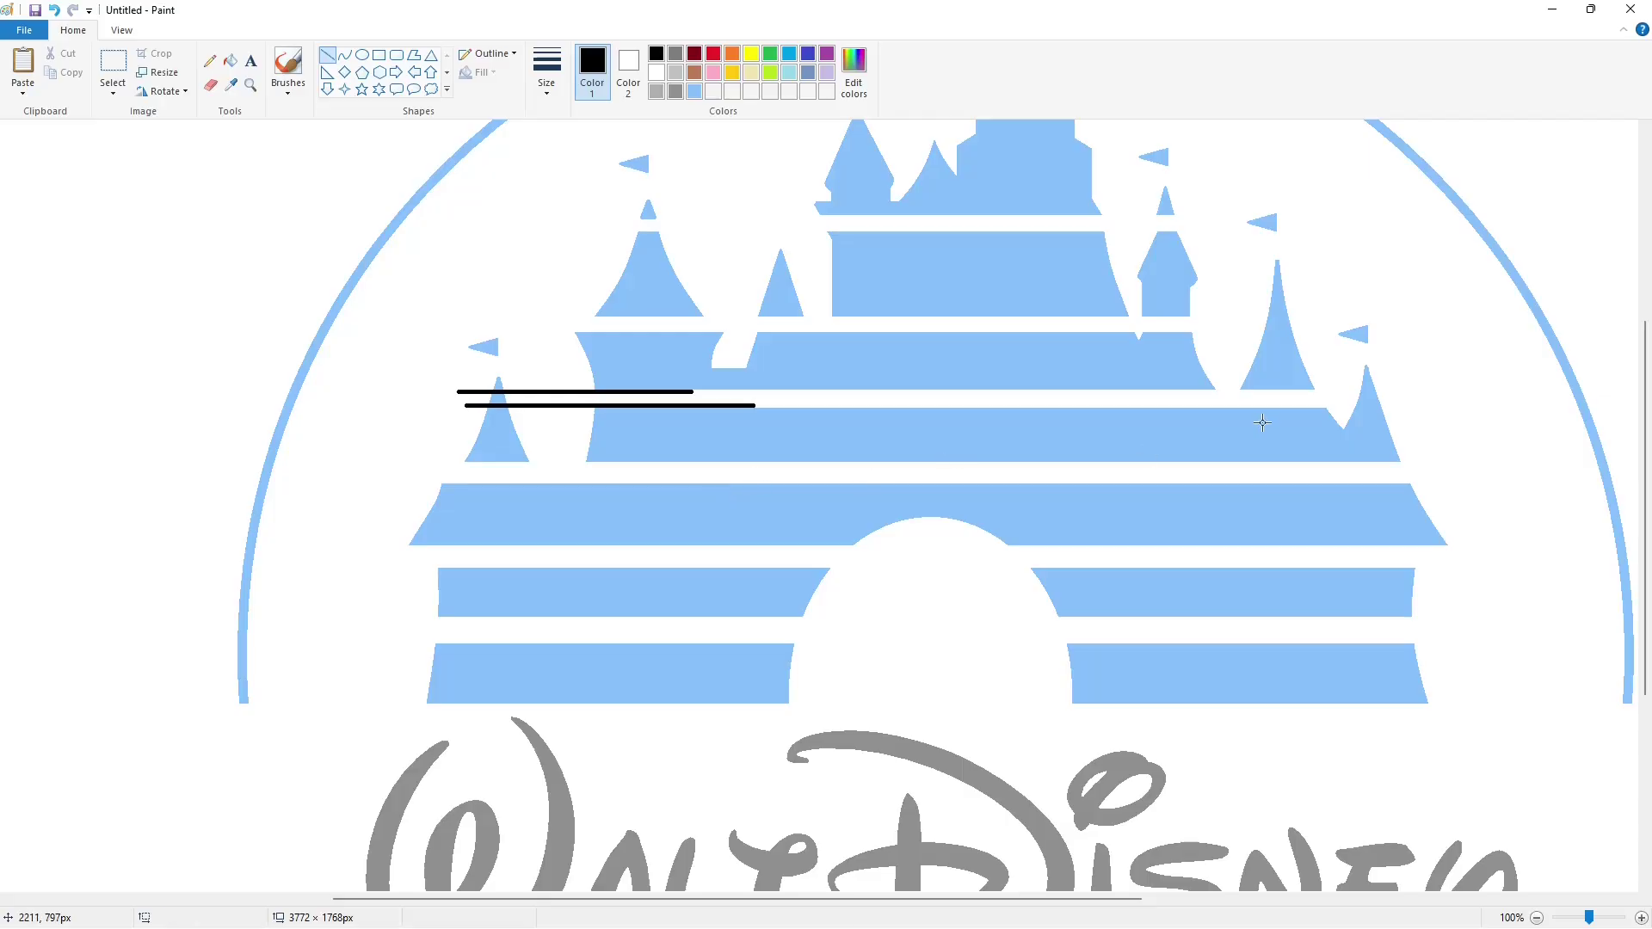
# Draw a short horizontal black line across the rightmost spire and align it with the upper line on the leftmost spire.
pyautogui.moveTo(1311, 397); pyautogui.dragTo(1428, 397)
pyautogui.press('Up')
pyautogui.press('Up')
pyautogui.press('Up')
pyautogui.press('Up')
pyautogui.press('Up')
pyautogui.press('Up')
pyautogui.press('Up')
pyautogui.click(1418, 457)
# Draw a horizontal black line about 162 px long just below it, aligned with the lower line on the leftmost spire.
pyautogui.moveTo(1309, 401); pyautogui.dragTo(1450, 401)
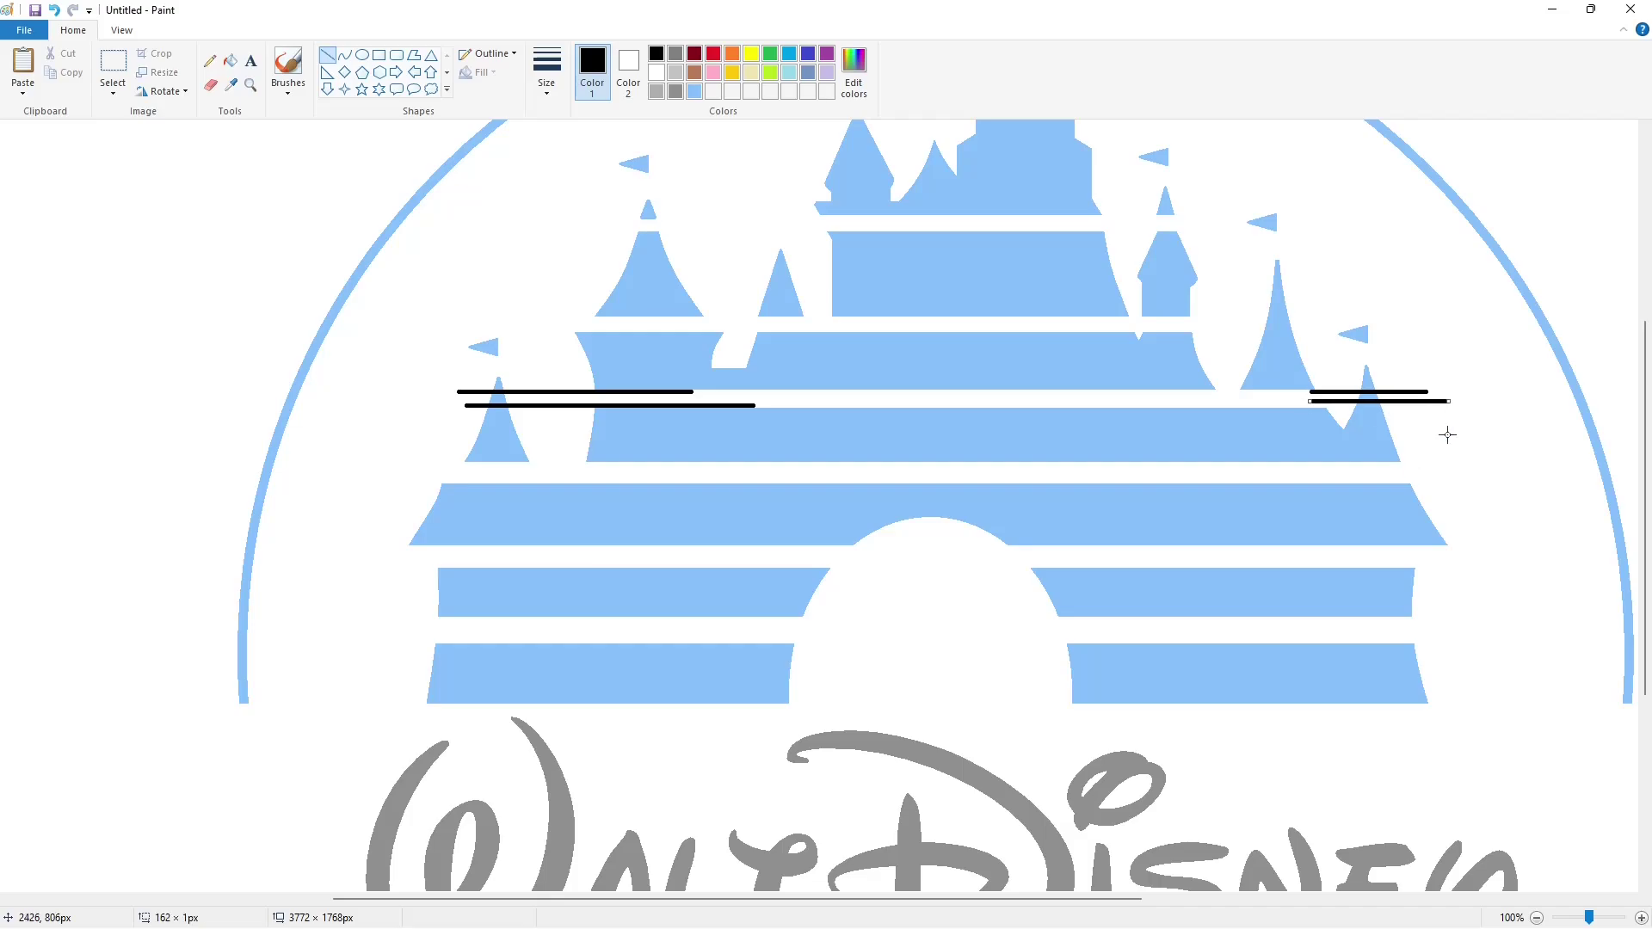
pyautogui.press('Down')
pyautogui.press('Down')
pyautogui.press('Down')
pyautogui.press('Down')
pyautogui.press('Down')
pyautogui.click(1443, 451)
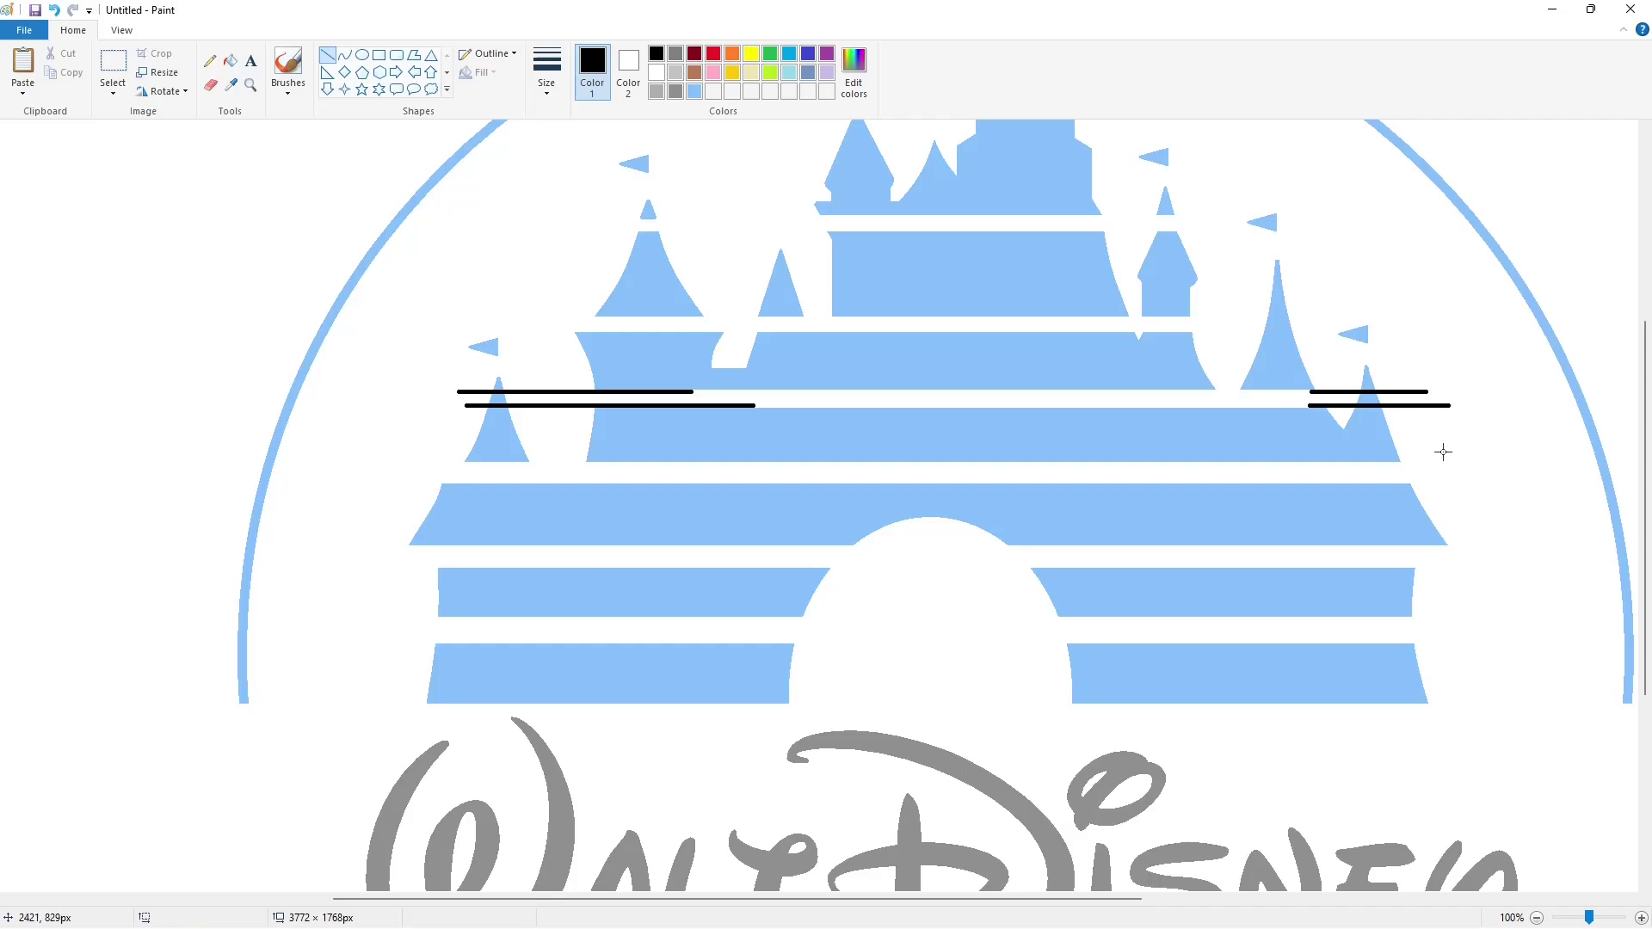
# Draw two parallel horizontal black lines across the second spire from the right, level with the gap beneath the neighbouring turret.
pyautogui.moveTo(1167, 318); pyautogui.dragTo(1310, 318)
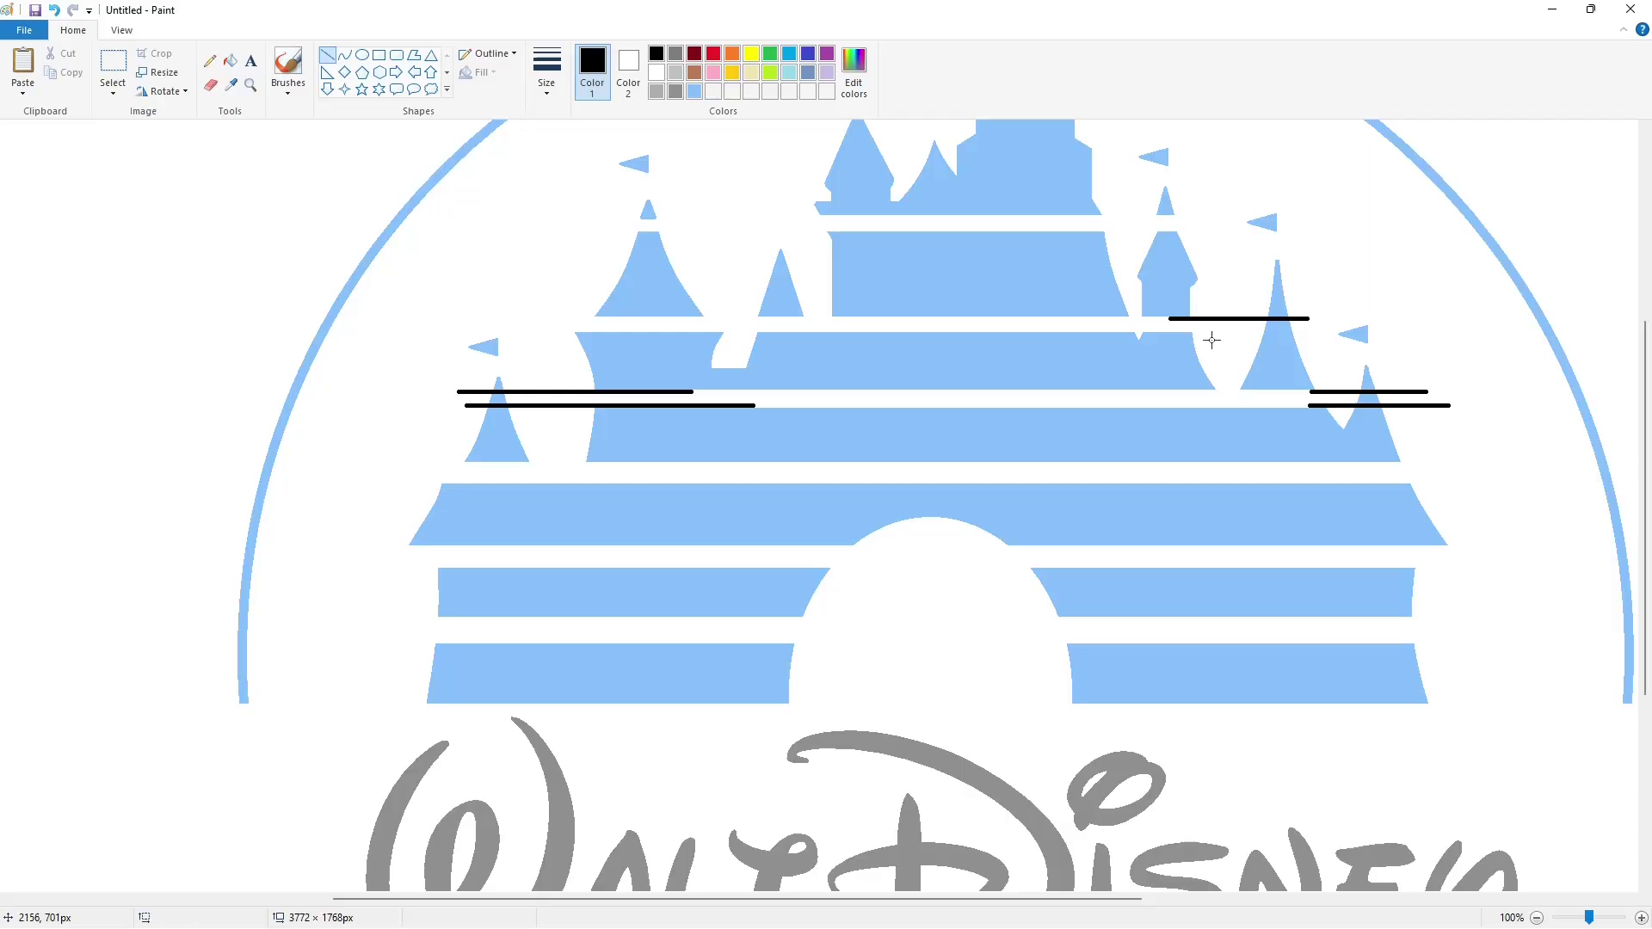
pyautogui.moveTo(1182, 328); pyautogui.dragTo(1314, 327)
pyautogui.press('Down')
pyautogui.press('Down')
pyautogui.click(1342, 392)
# Fill the spire sections enclosed between each pair of lines with black.
pyautogui.click(228, 65)
pyautogui.click(498, 399)
pyautogui.click(1279, 324)
pyautogui.click(1368, 398)
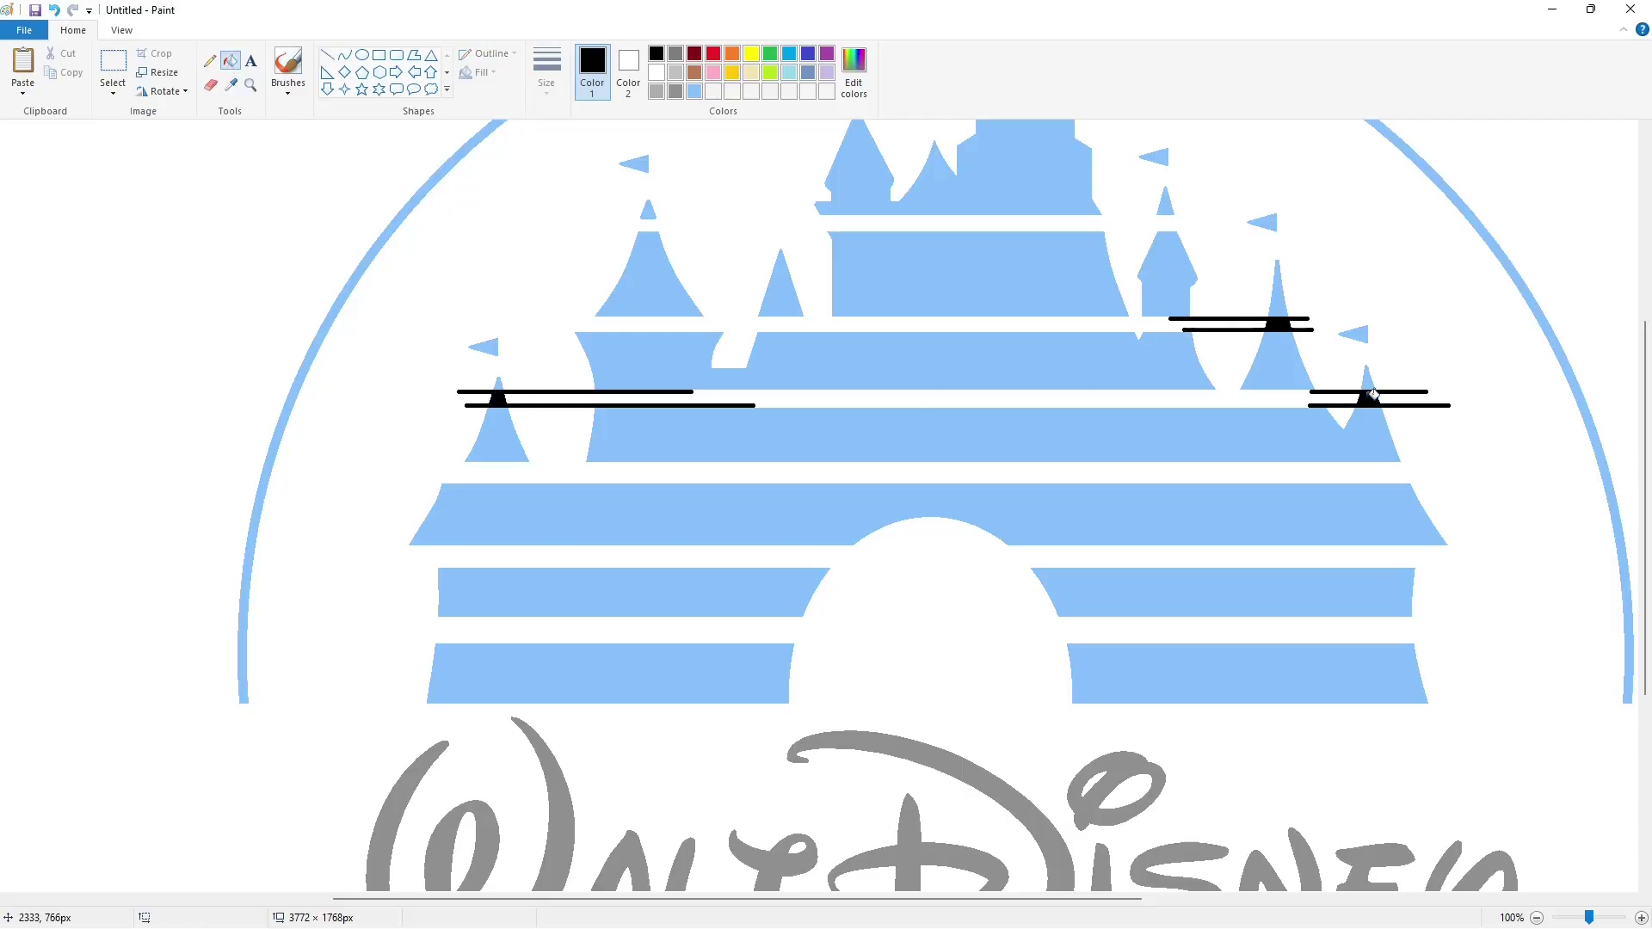
# Fill the black lines and black sections across the leftmost spire and the two rightmost spires with white to leave gaps.
pyautogui.click(654, 72)
pyautogui.click(503, 394)
pyautogui.click(1365, 404)
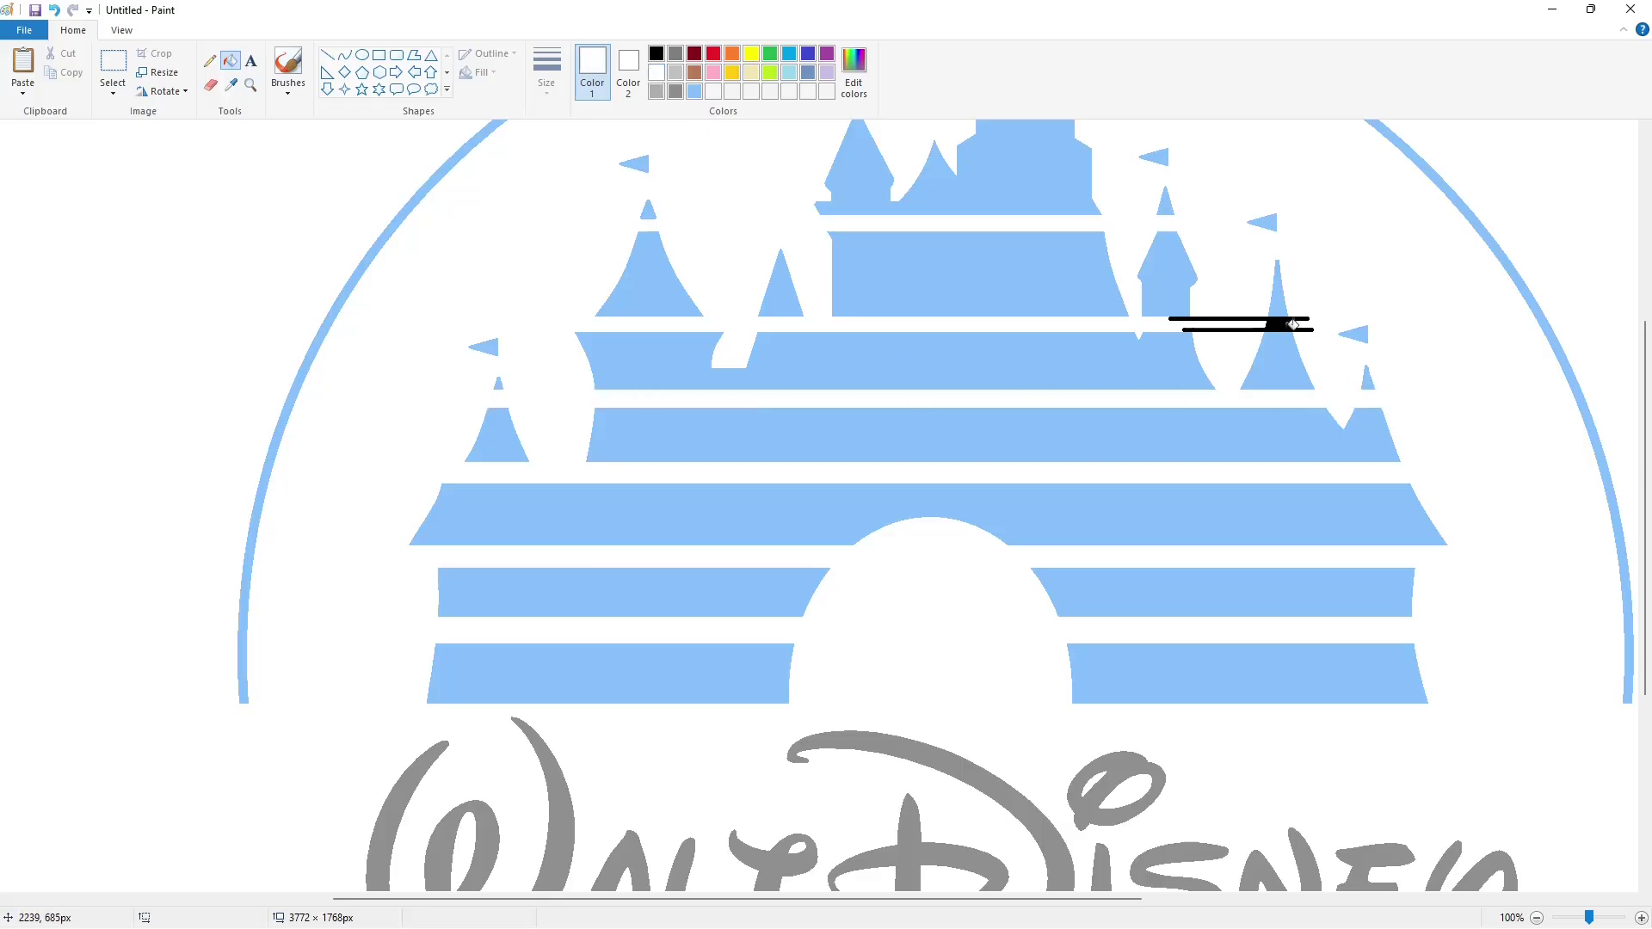
pyautogui.click(1278, 324)
pyautogui.click(1536, 917)
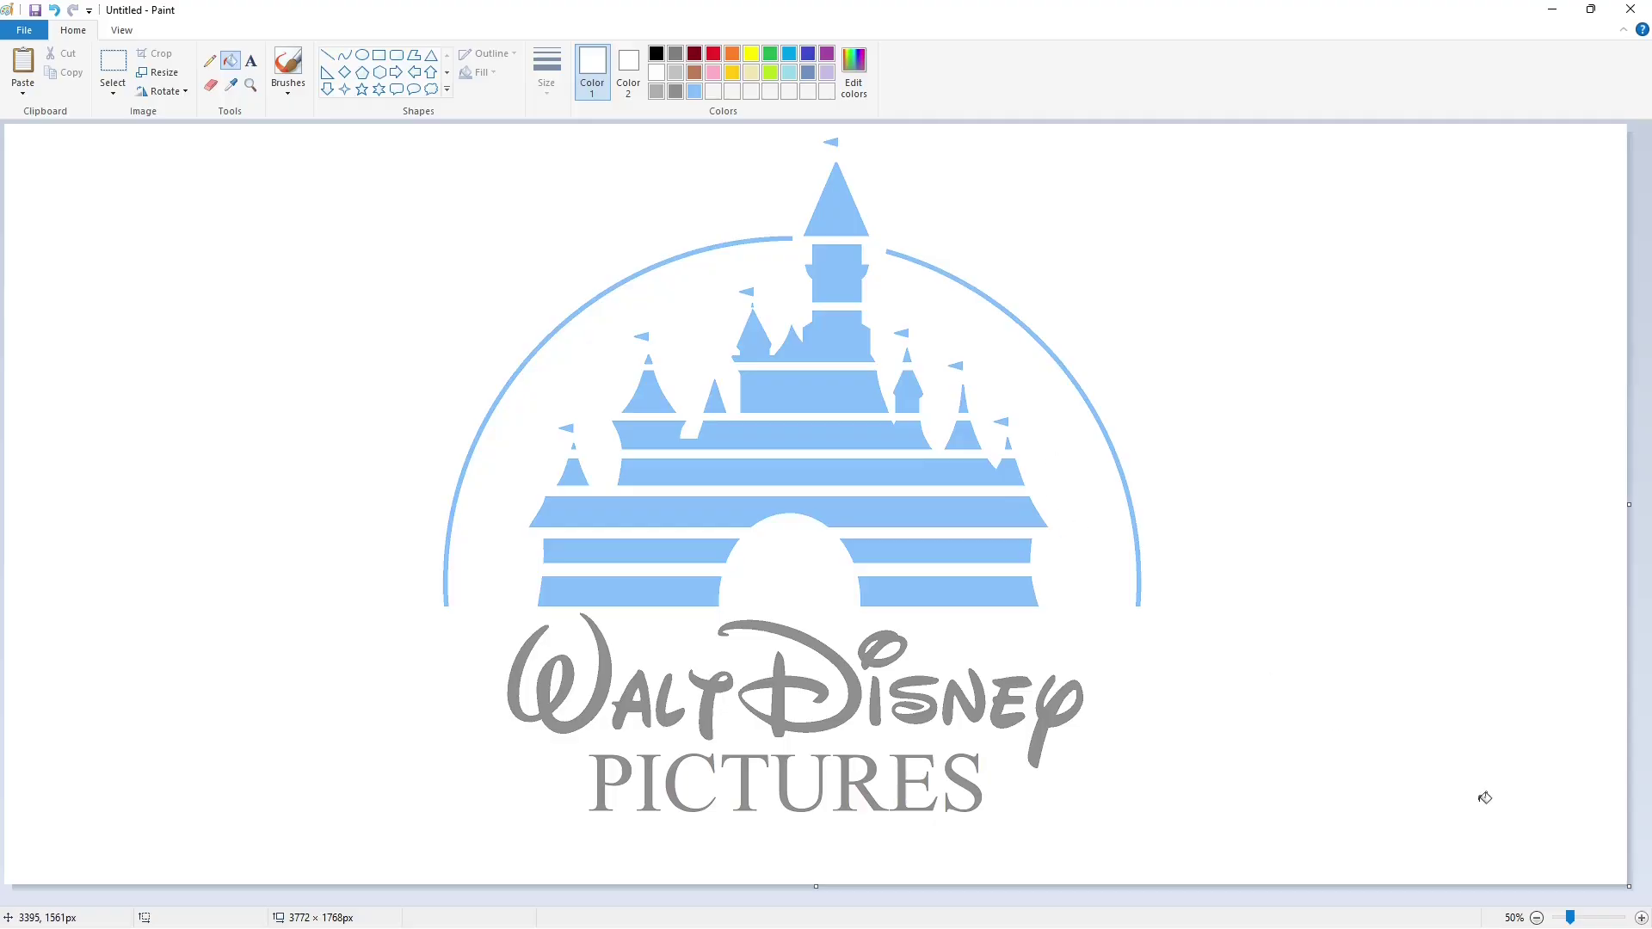
# Trim the end of the left arc segment beside the tallest tower with a vertical white line about 65 px long.
pyautogui.click(1642, 917)
pyautogui.moveTo(793, 901); pyautogui.dragTo(1035, 900)
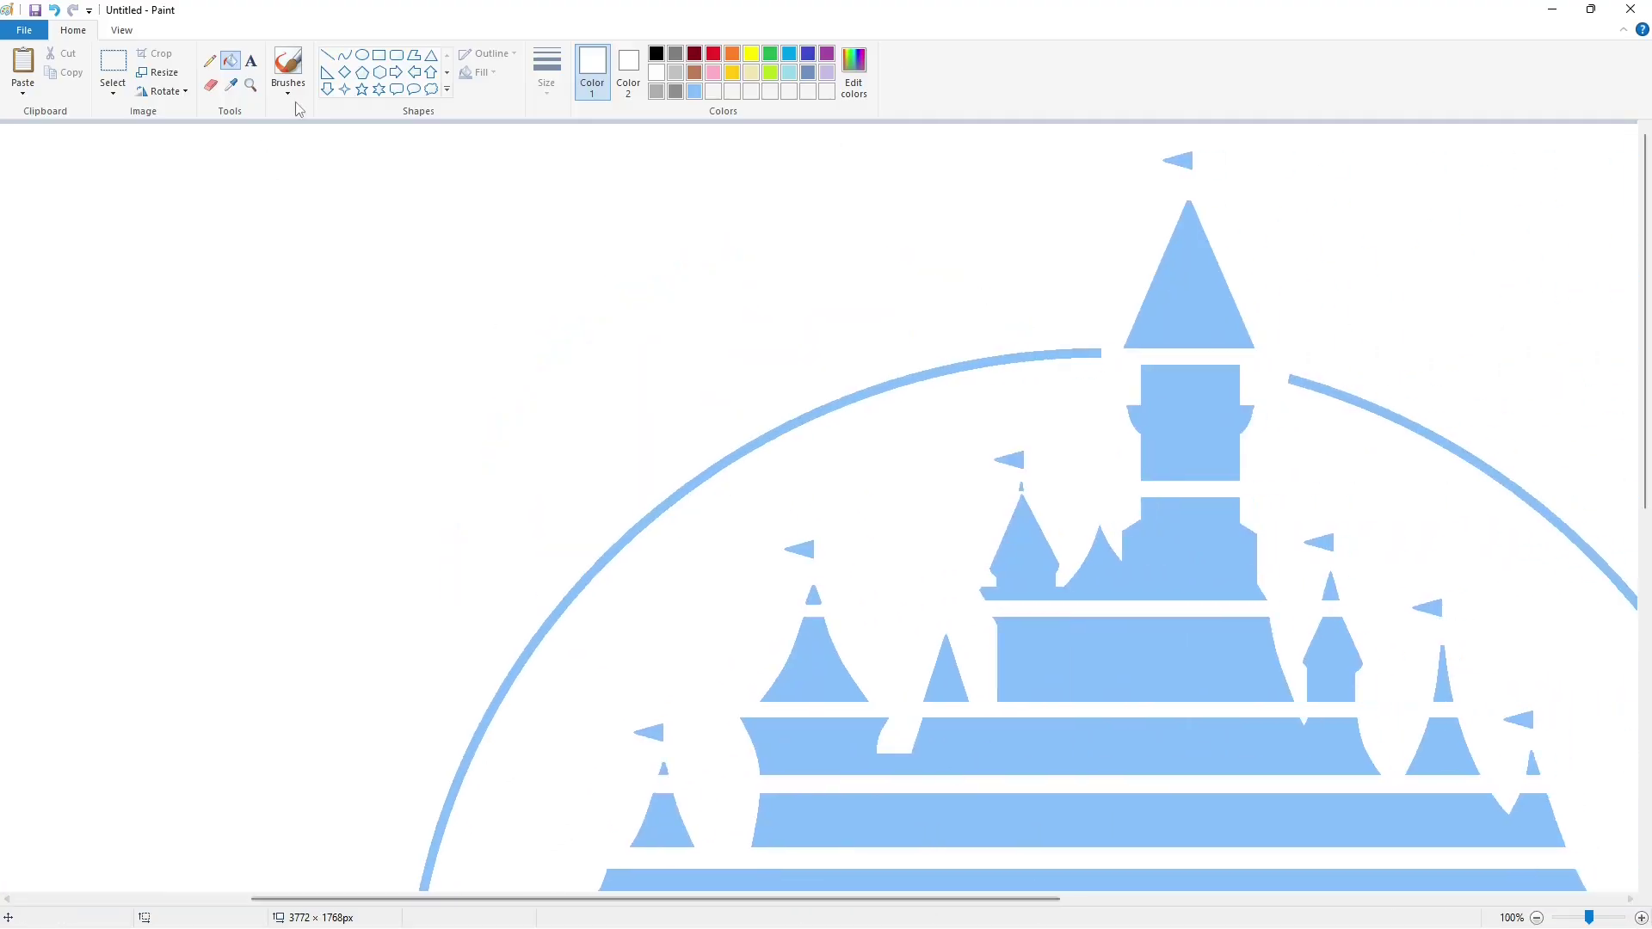
pyautogui.click(327, 54)
pyautogui.moveTo(1098, 340); pyautogui.dragTo(1092, 393)
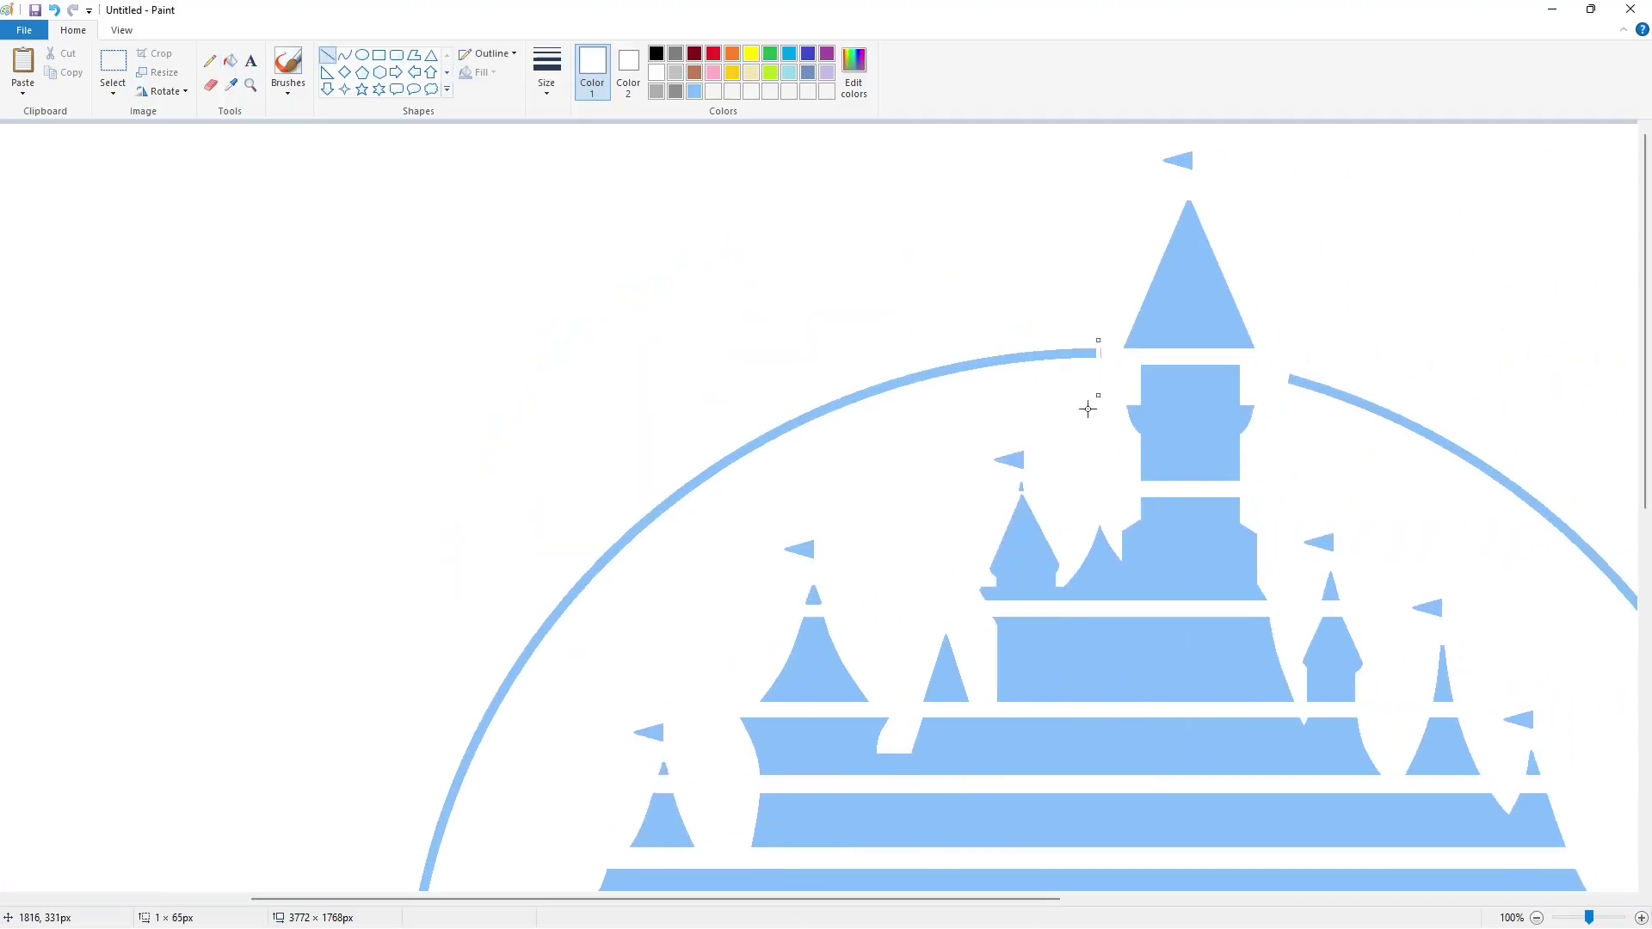
pyautogui.click(229, 60)
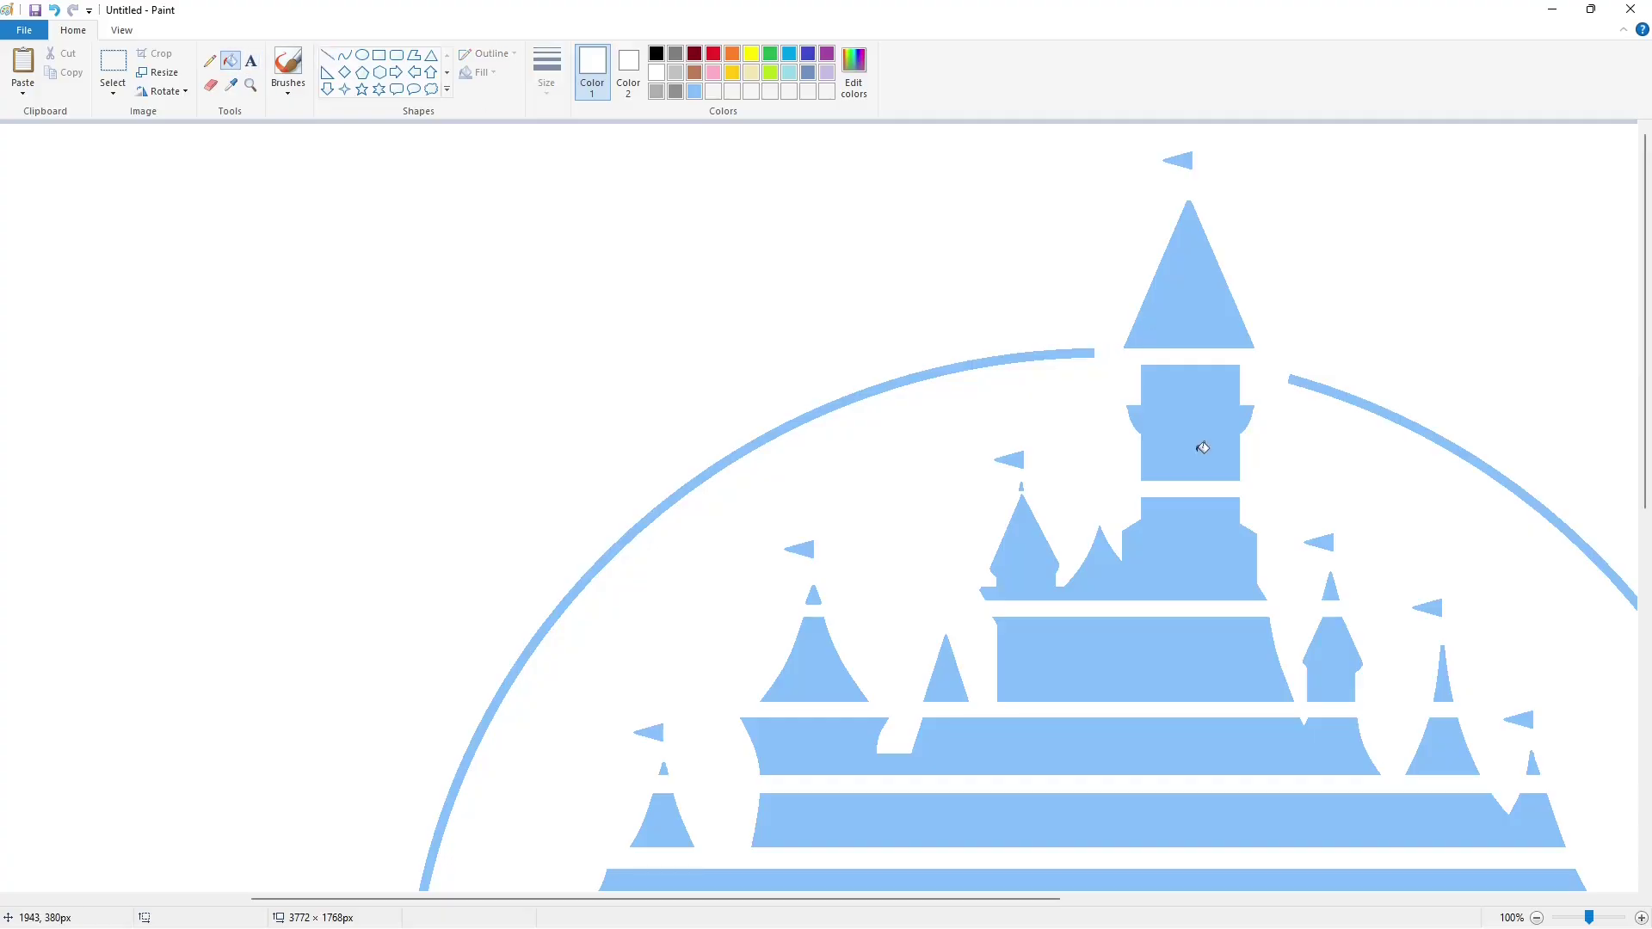
pyautogui.click(1536, 917)
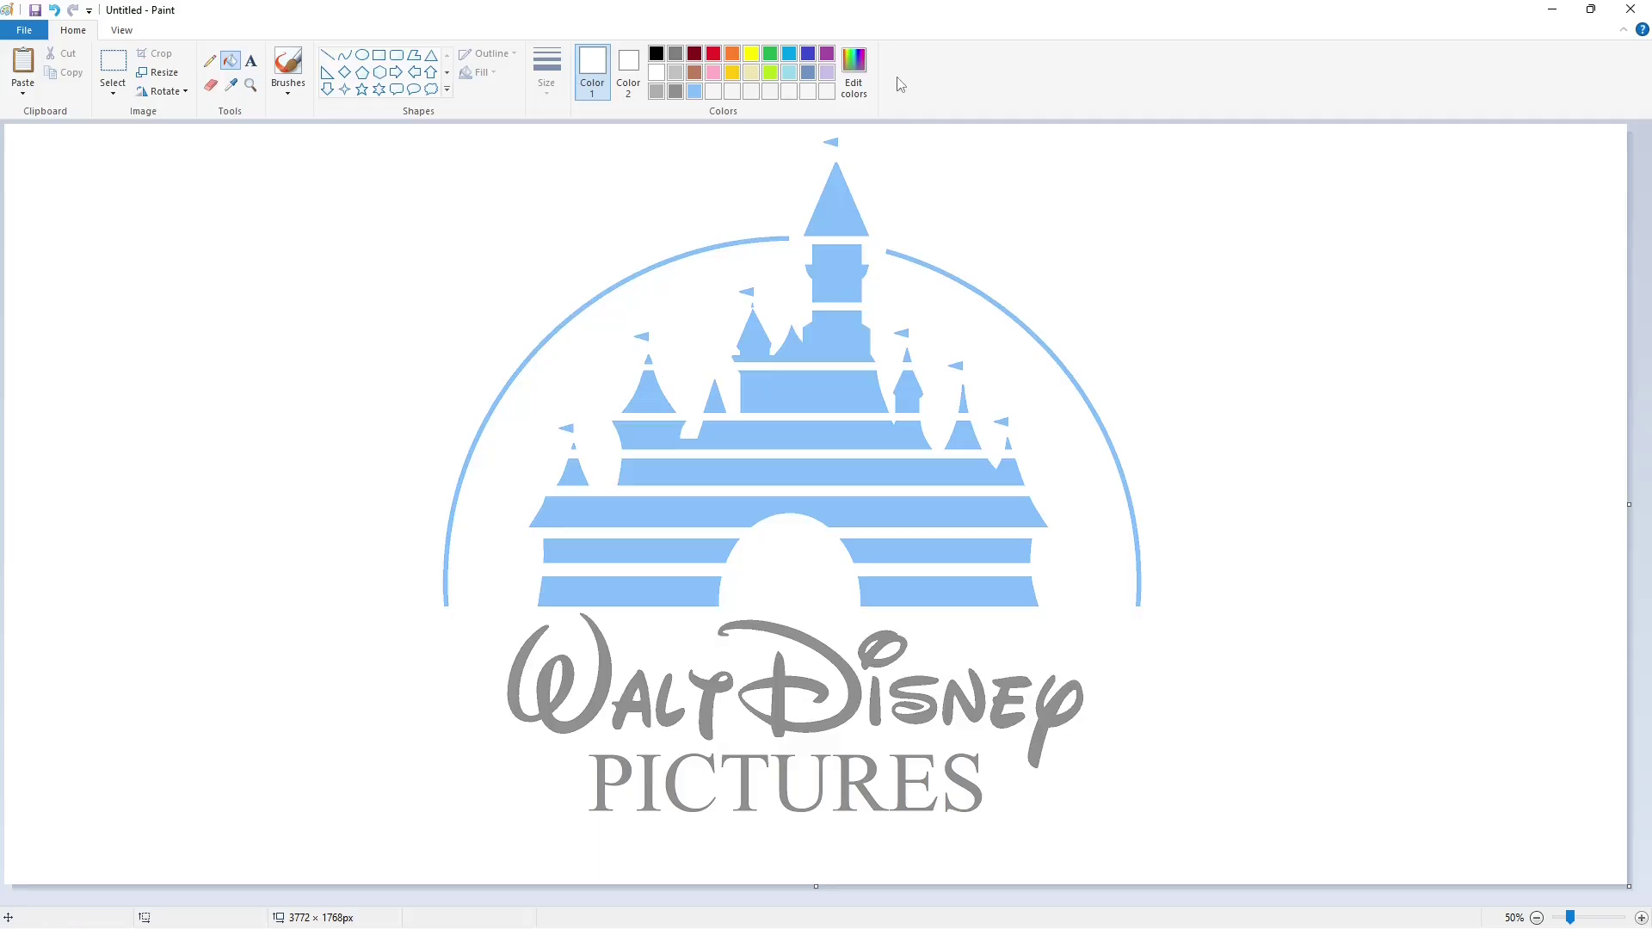